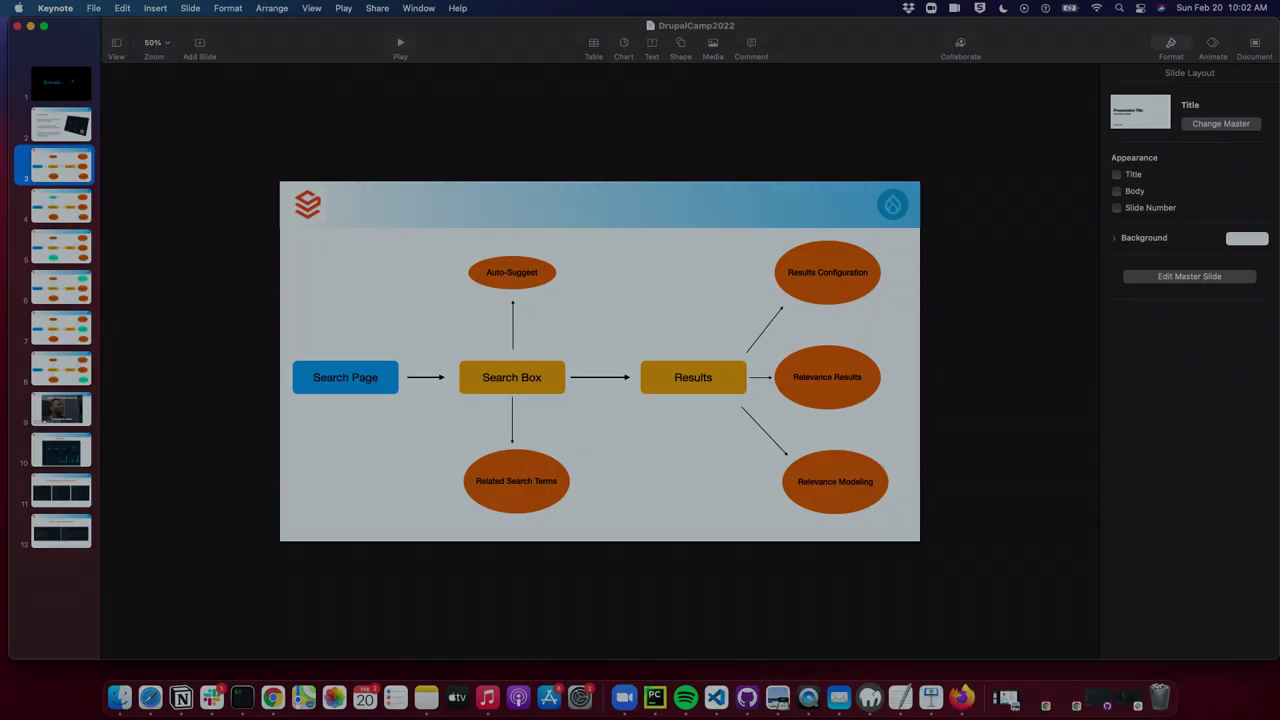
Switch to SearchStudio in Chrome and open the search app's Auto-Suggest settings.
{"action": "key", "text": "ctrl+Right"}
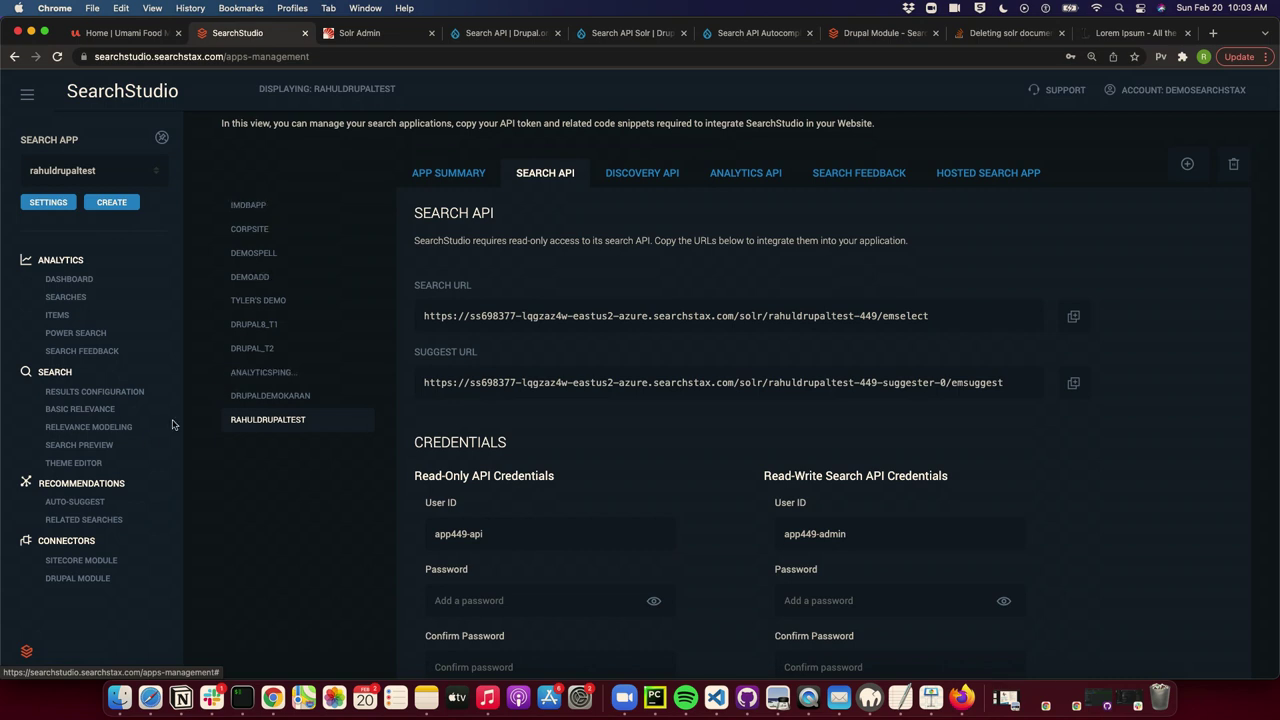
{"action": "left_click", "coordinate": [102, 503]}
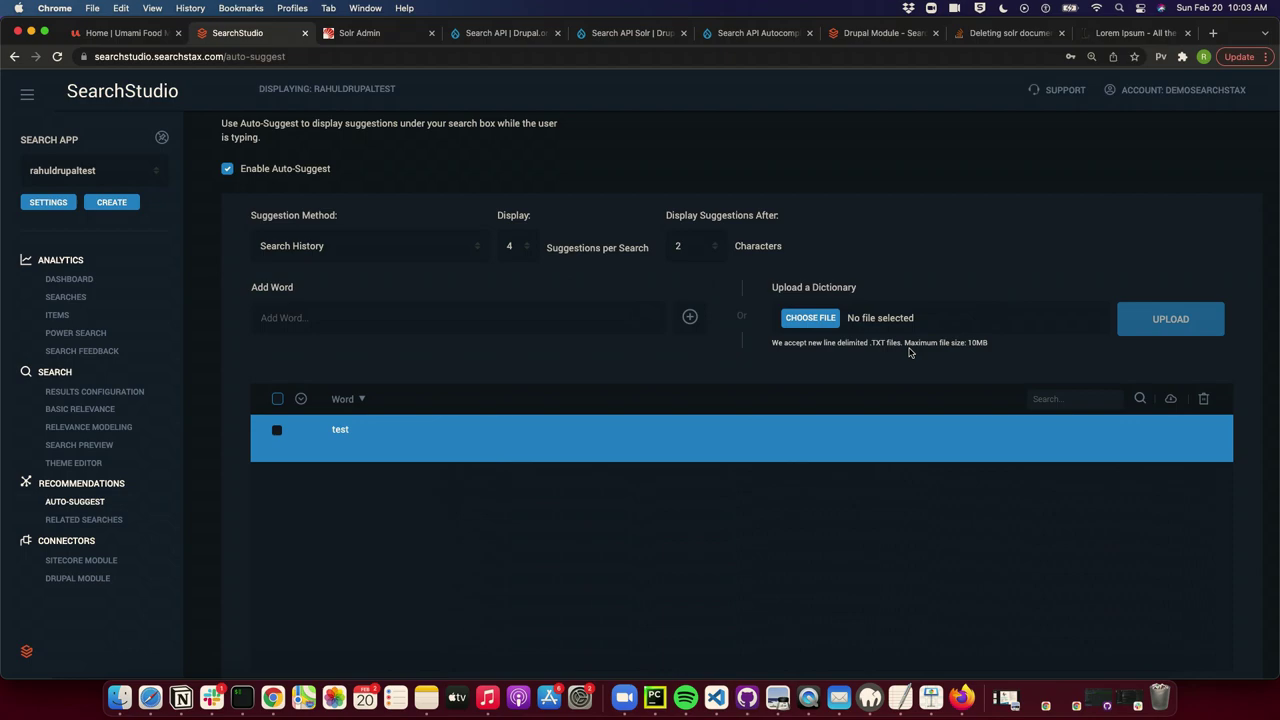
Switch back to the Keynote presentation and advance to slide 8, which highlights Relevance Modeling.
{"action": "key", "text": "ctrl+Right"}
{"action": "key", "text": "ctrl+Right"}
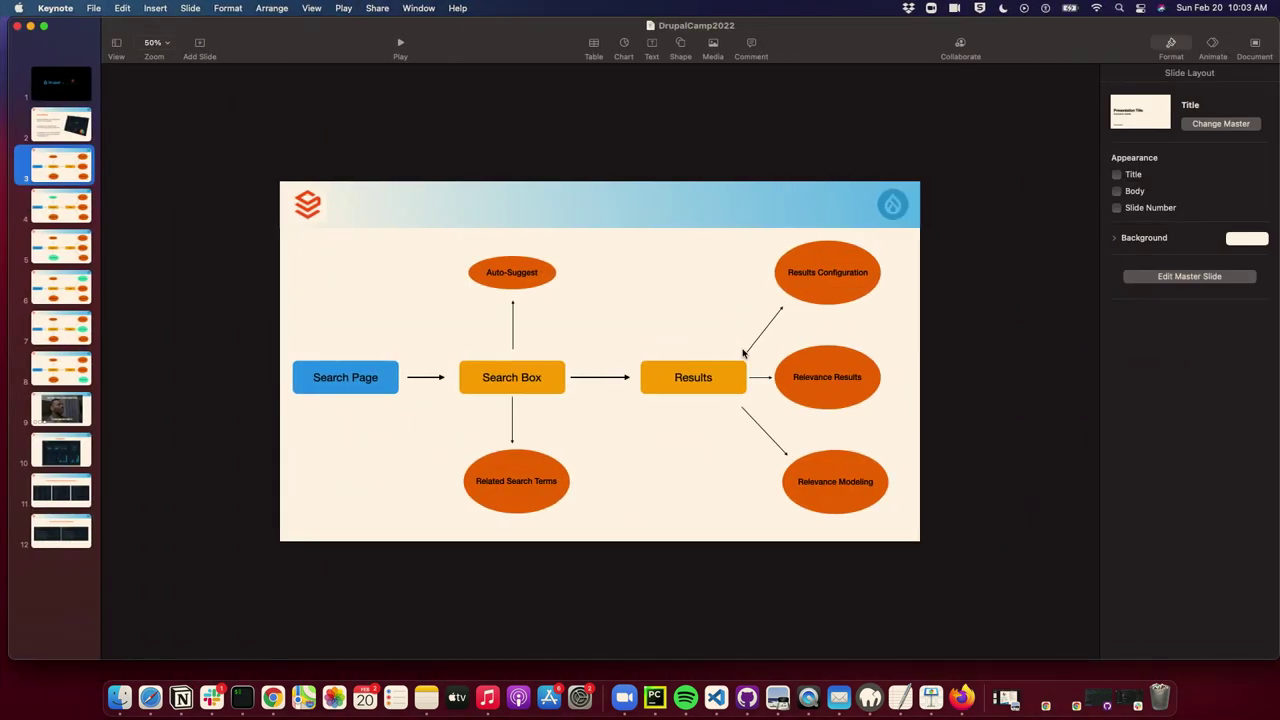
{"action": "key", "text": "Down"}
{"action": "key", "text": "Down"}
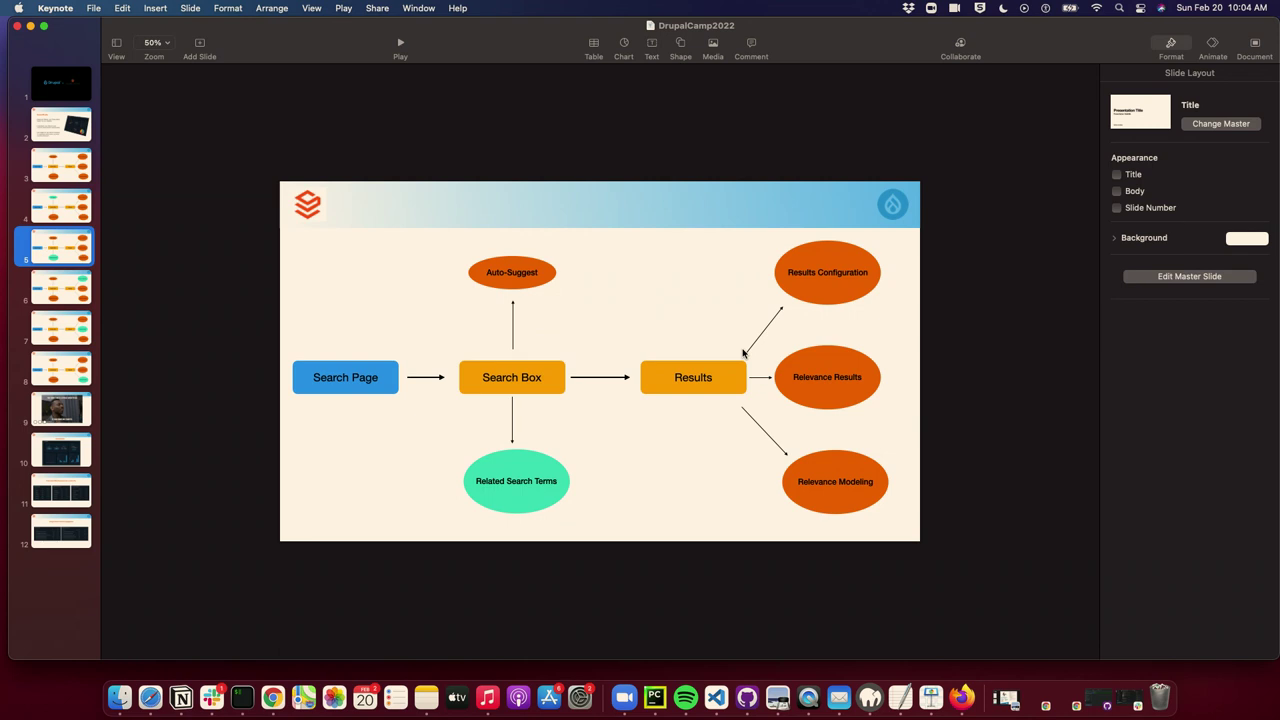
{"action": "key", "text": "Down"}
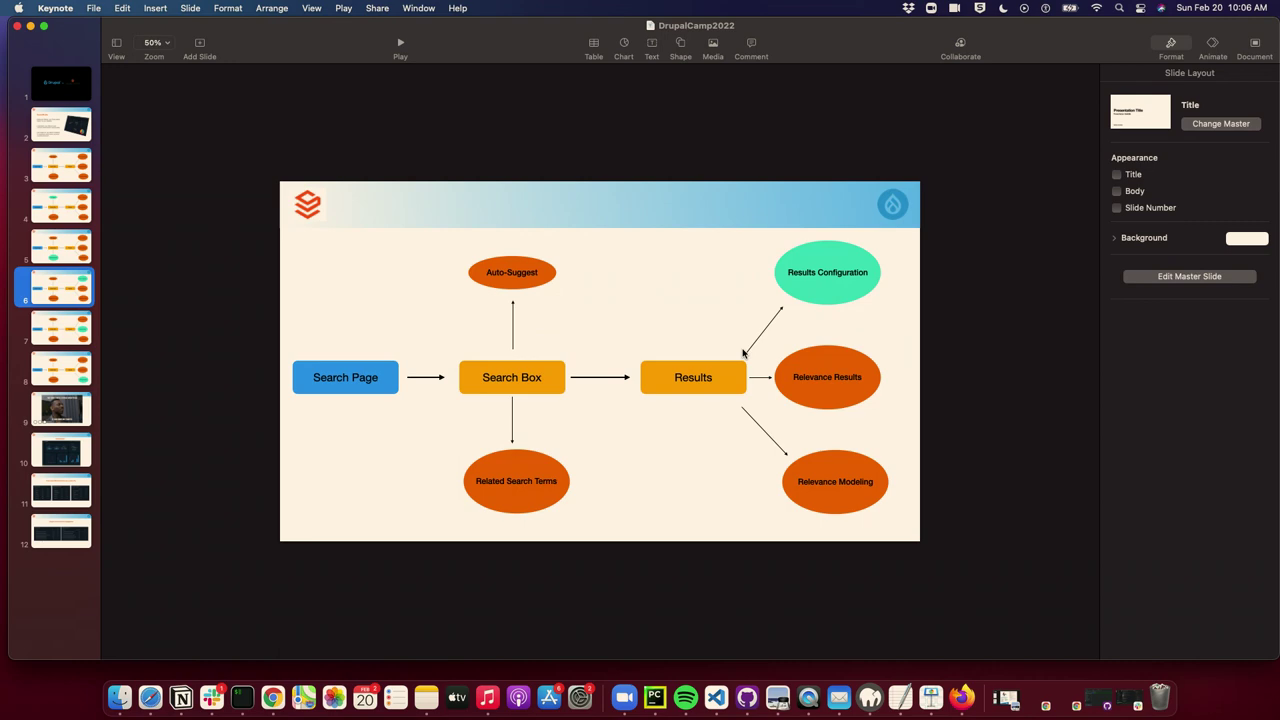
{"action": "key", "text": "Down"}
{"action": "key", "text": "Down"}
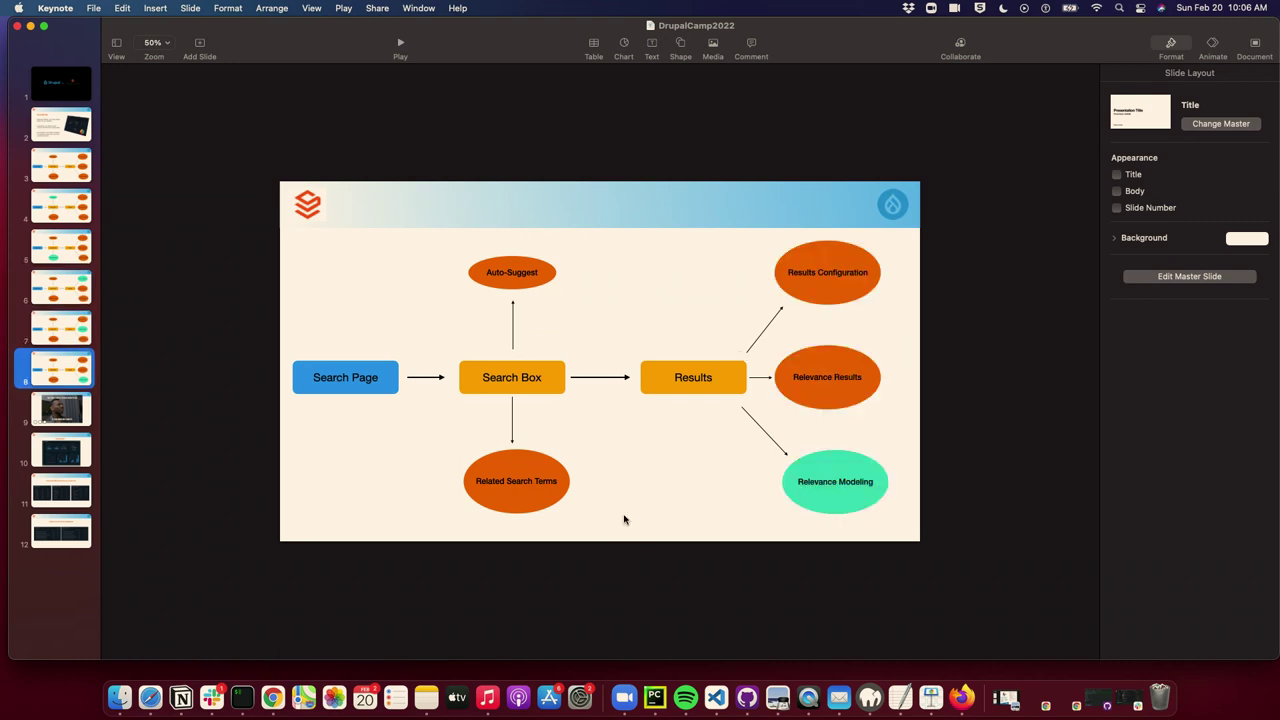
Switch to SearchStudio in Chrome, open Results Configuration, and review the example results card and the available return fields.
{"action": "key", "text": "super+Tab"}
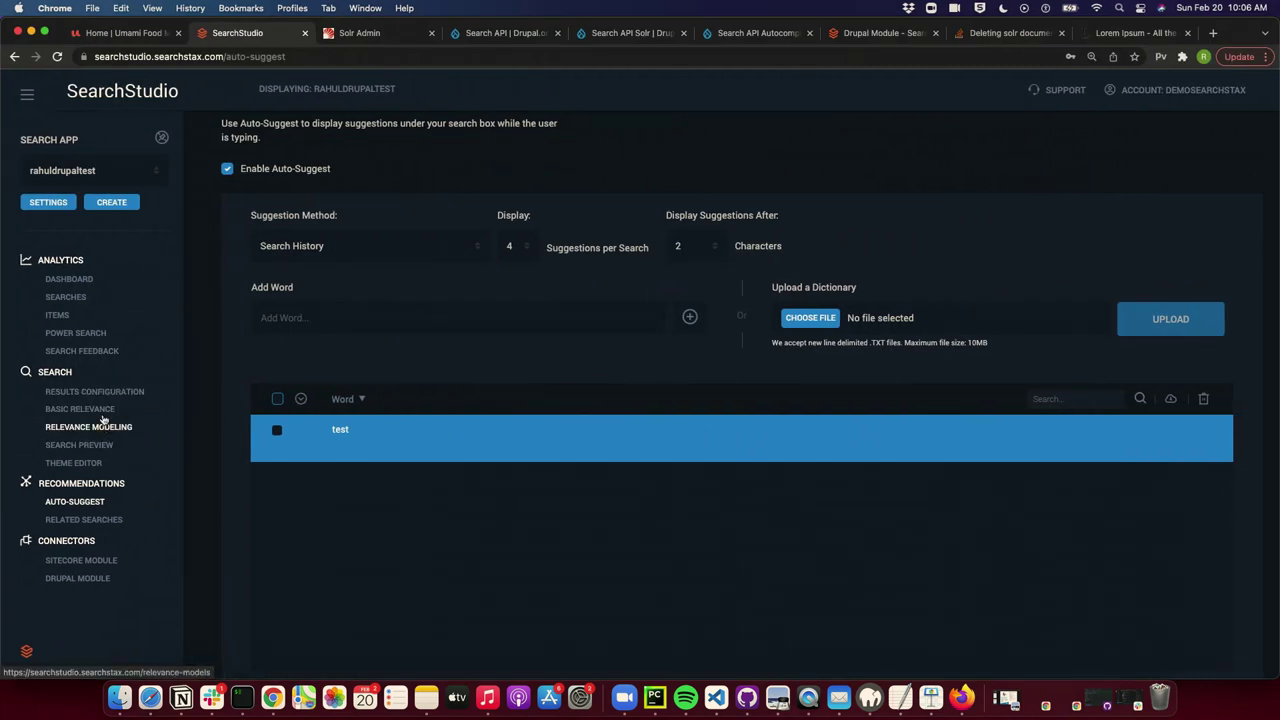
{"action": "left_click", "coordinate": [99, 393]}
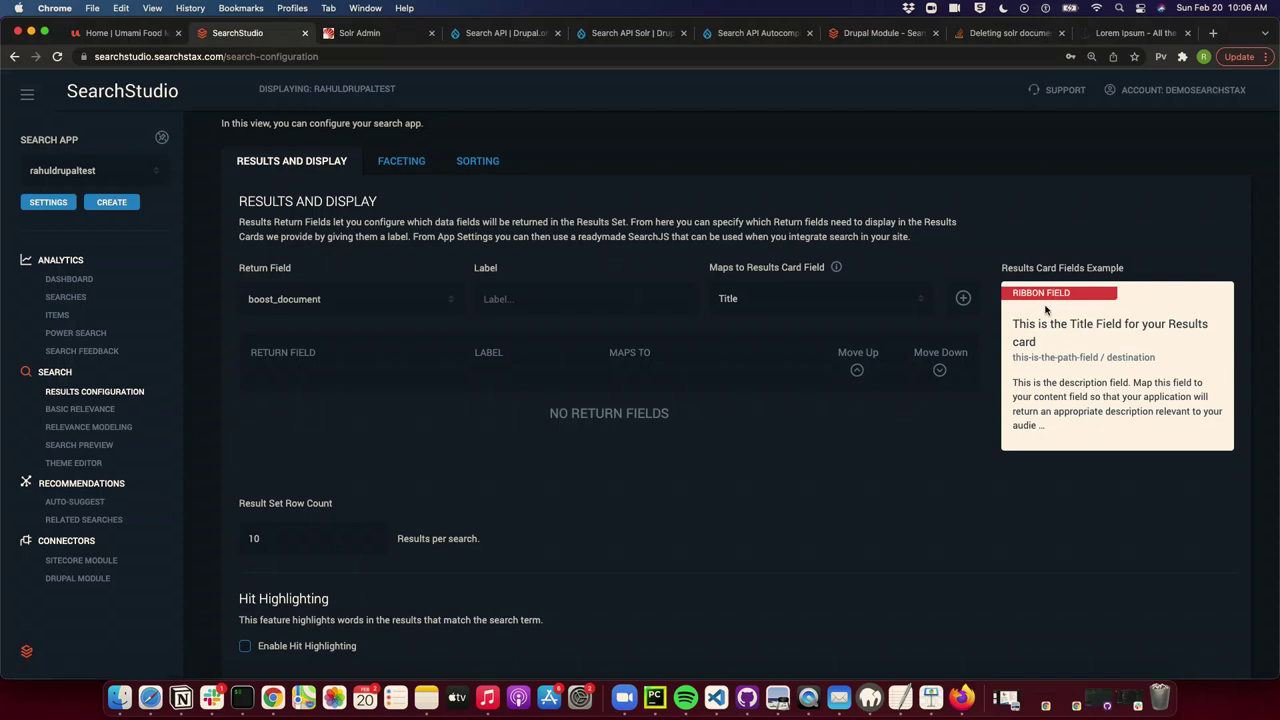
{"action": "left_click_drag", "start_coordinate": [1009, 296], "coordinate": [1042, 343]}
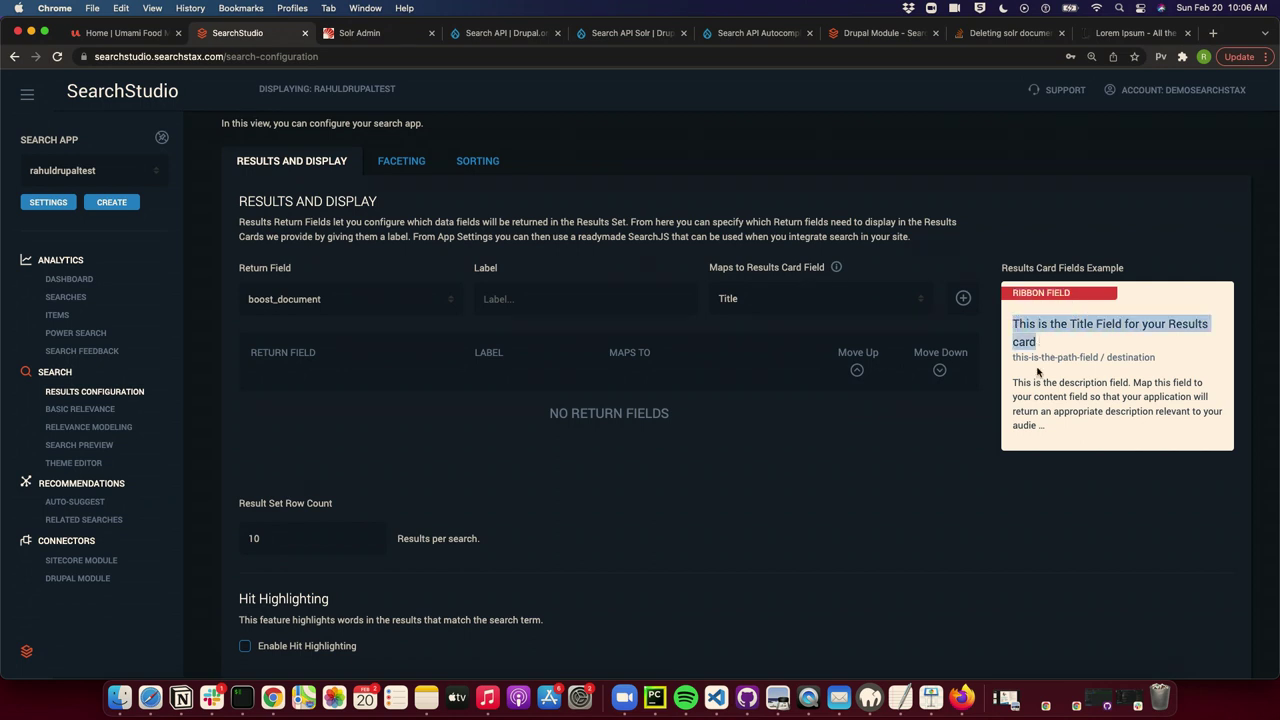
{"action": "left_click", "coordinate": [413, 308]}
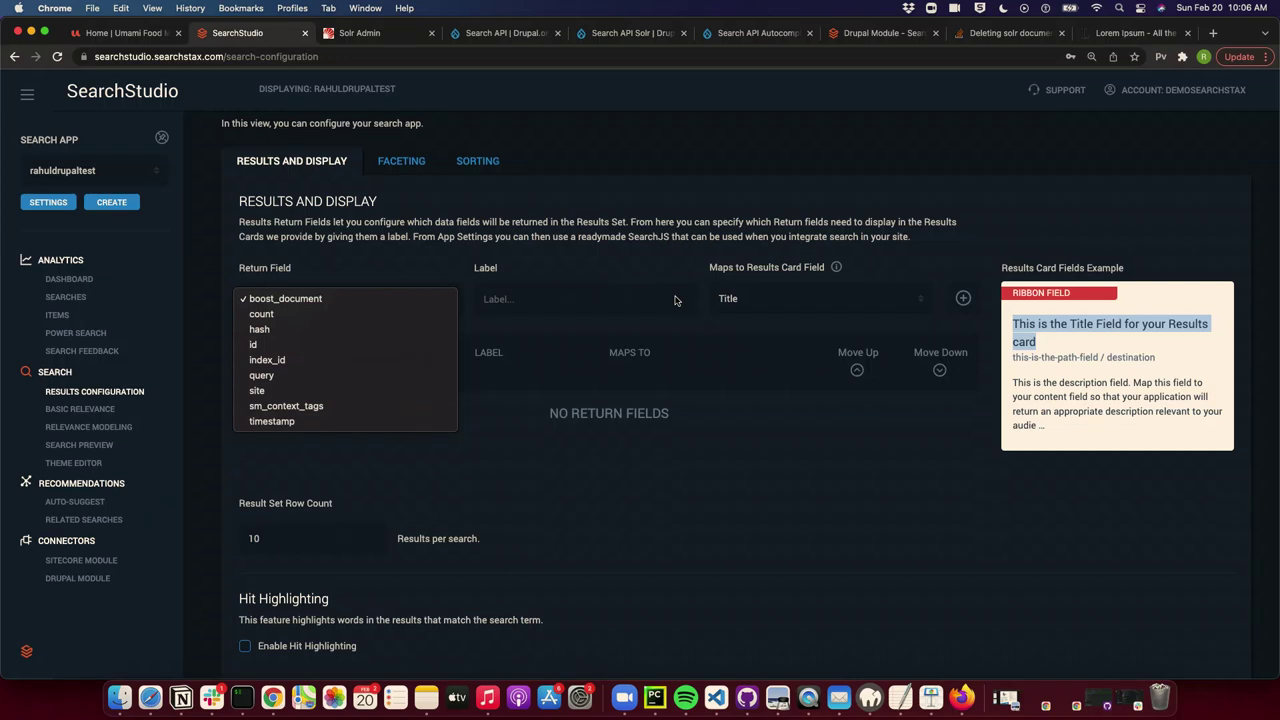
{"action": "left_click", "coordinate": [631, 277]}
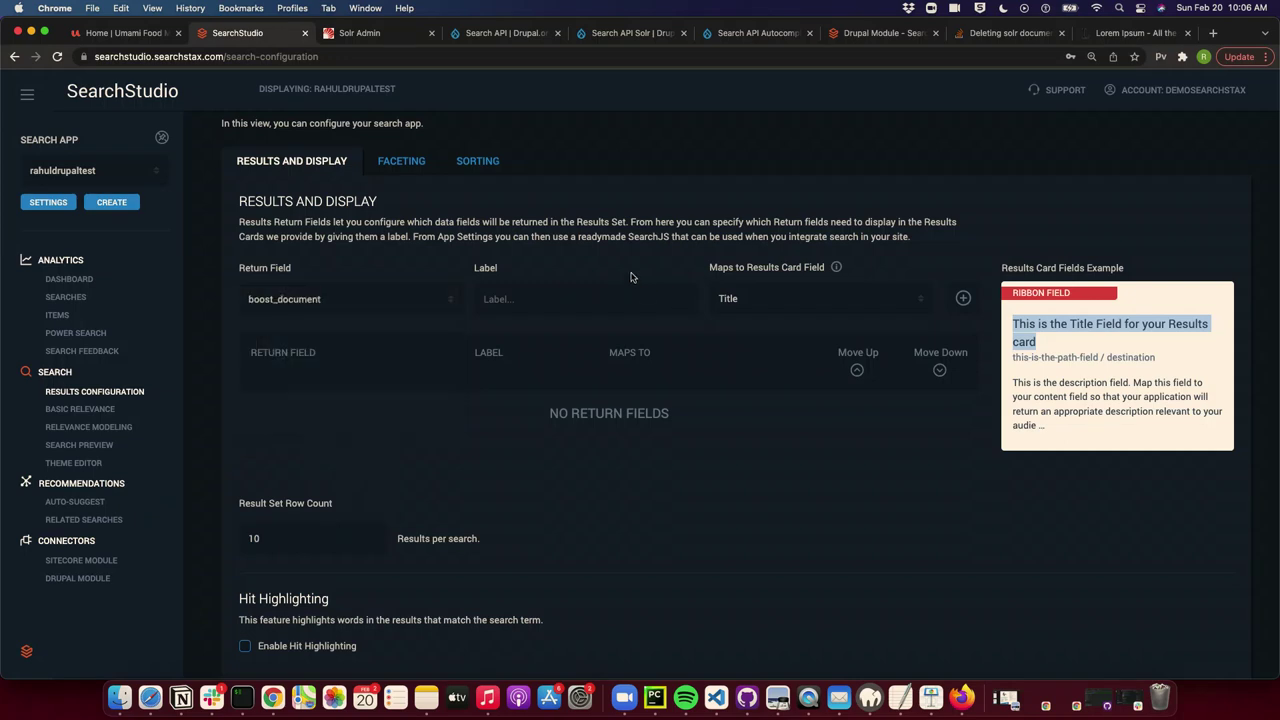
{"action": "left_click", "coordinate": [306, 310]}
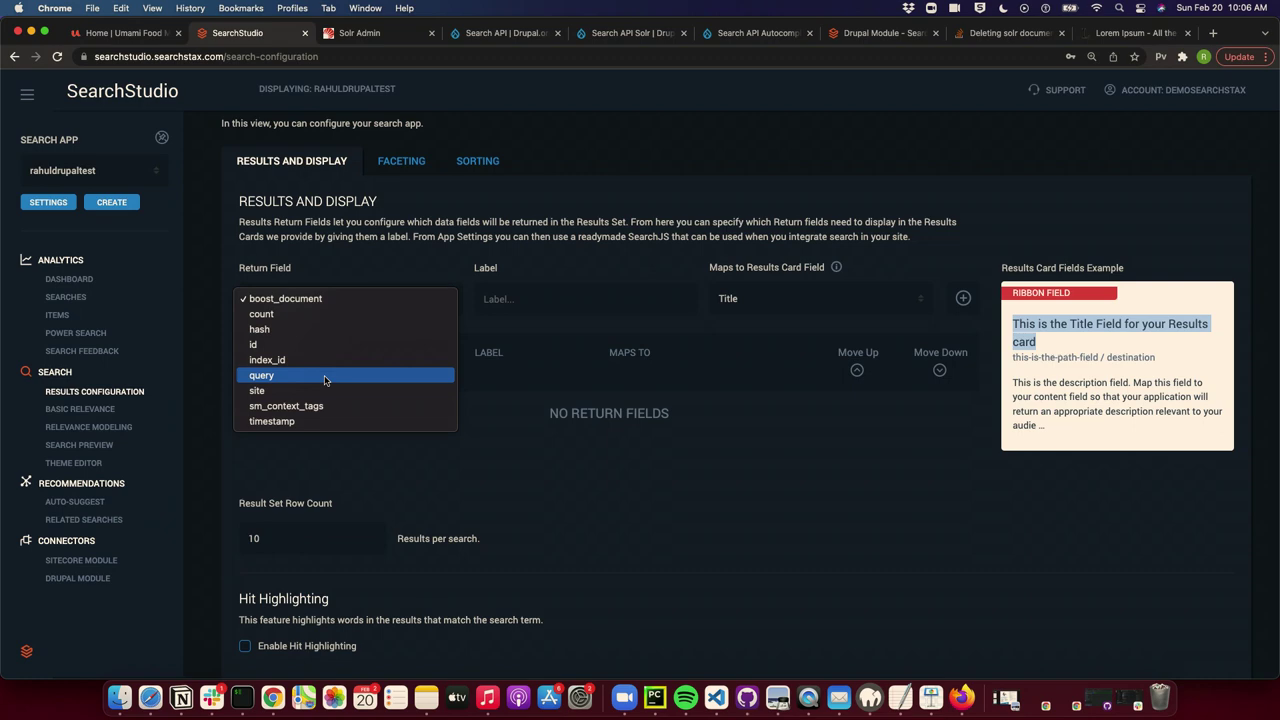
{"action": "left_click", "coordinate": [410, 276]}
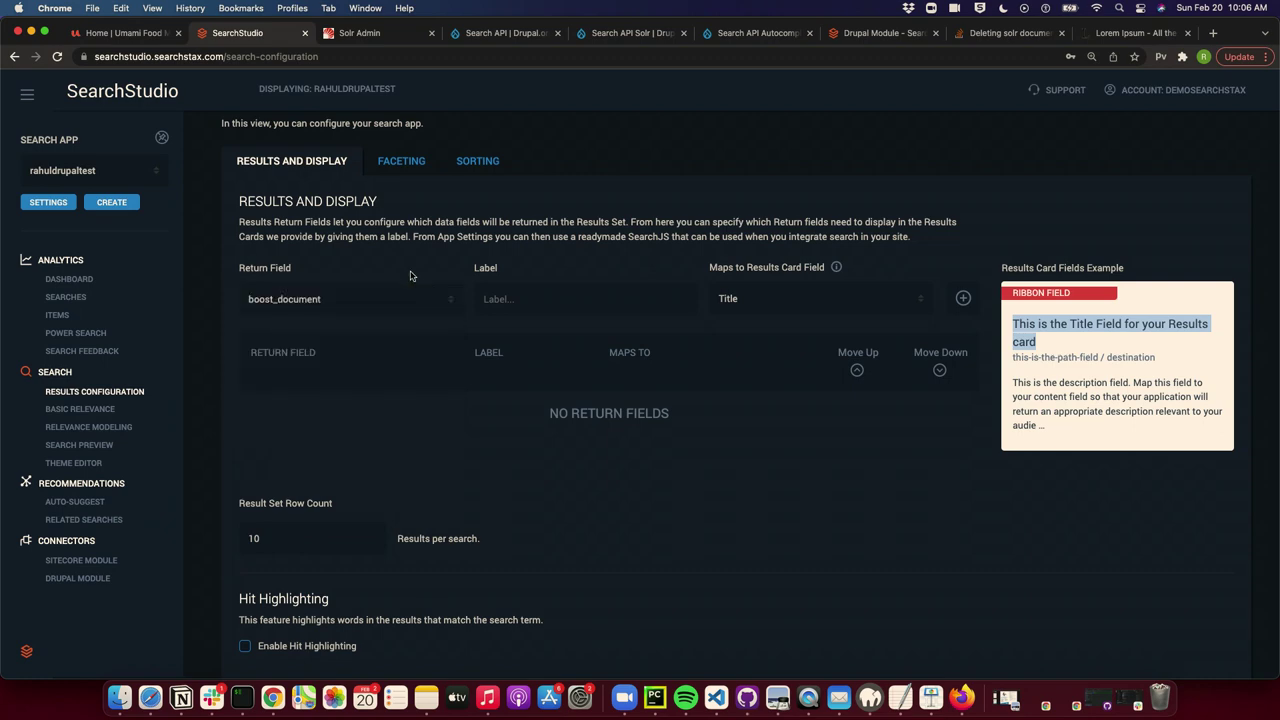
{"action": "key", "text": "super+Tab"}
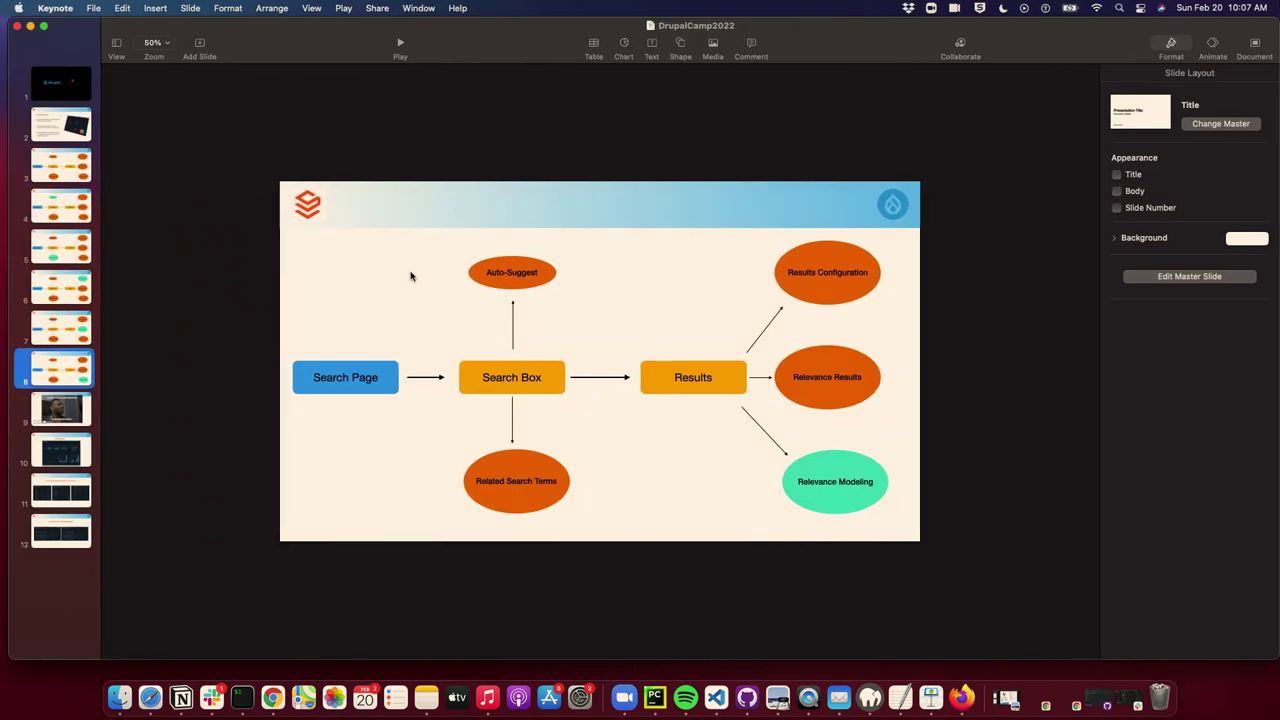
{"action": "key", "text": "super+Tab"}
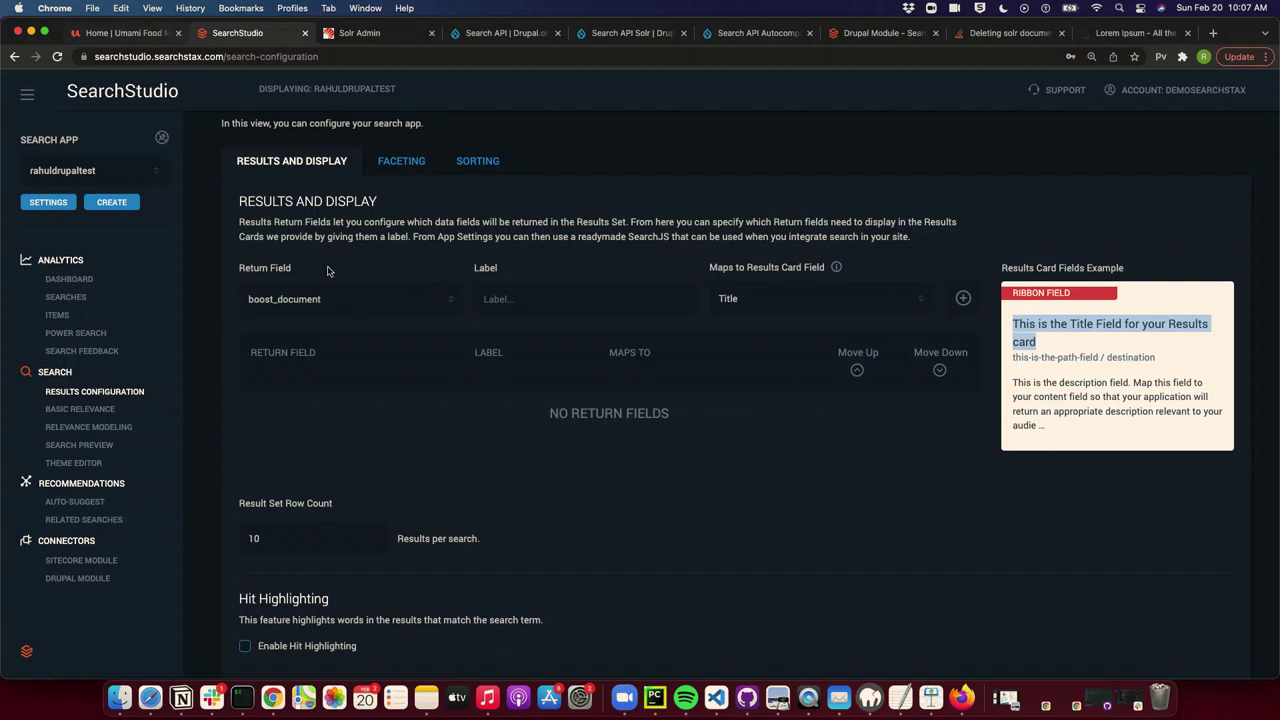
{"action": "key", "text": "ctrl+Right"}
{"action": "key", "text": "ctrl+Left"}
Show the Umami Food Magazine site and look over its home page.
{"action": "left_click", "coordinate": [131, 33]}
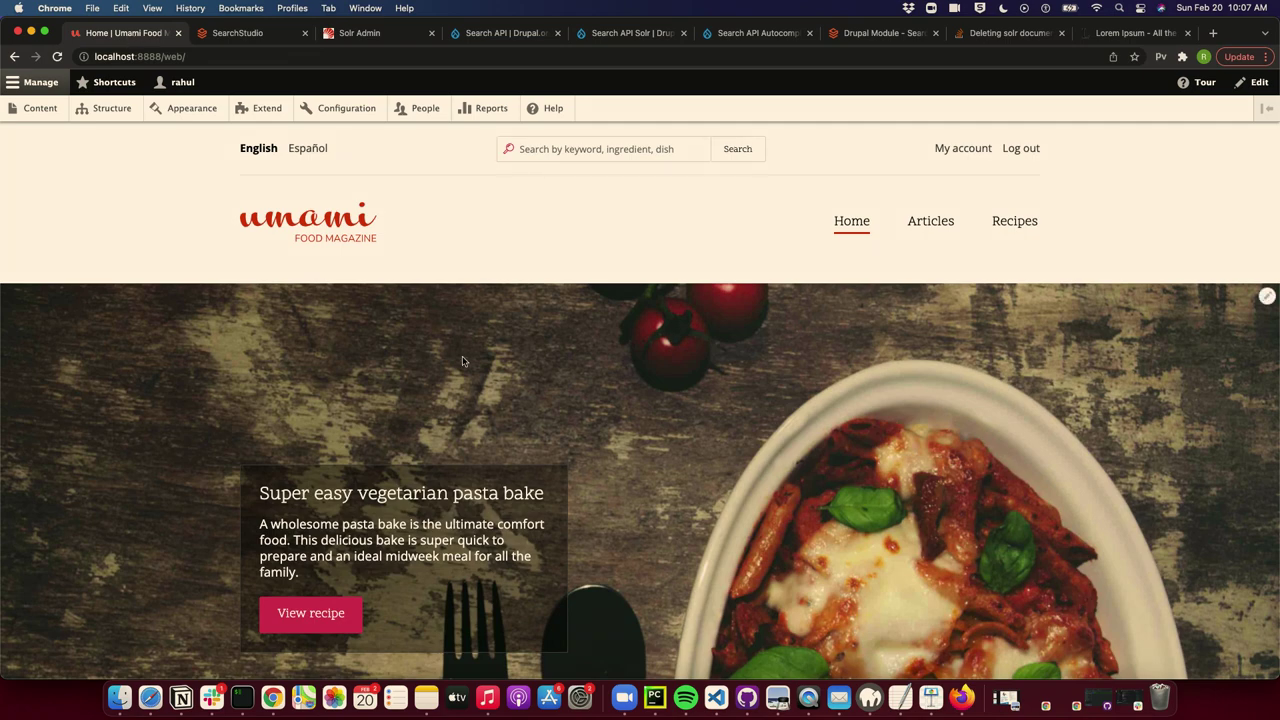
{"action": "scroll", "coordinate": [463, 361], "scroll_direction": "down", "scroll_amount": 5}
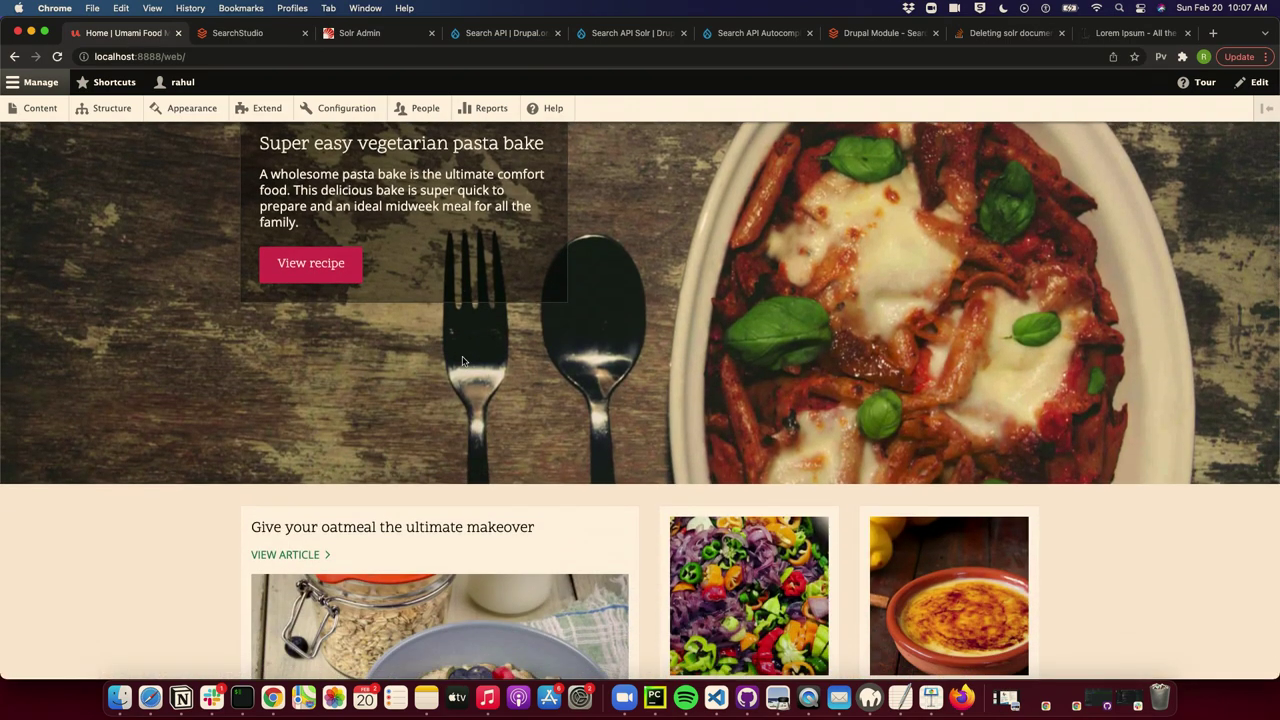
{"action": "scroll", "coordinate": [463, 361], "scroll_direction": "up", "scroll_amount": 5}
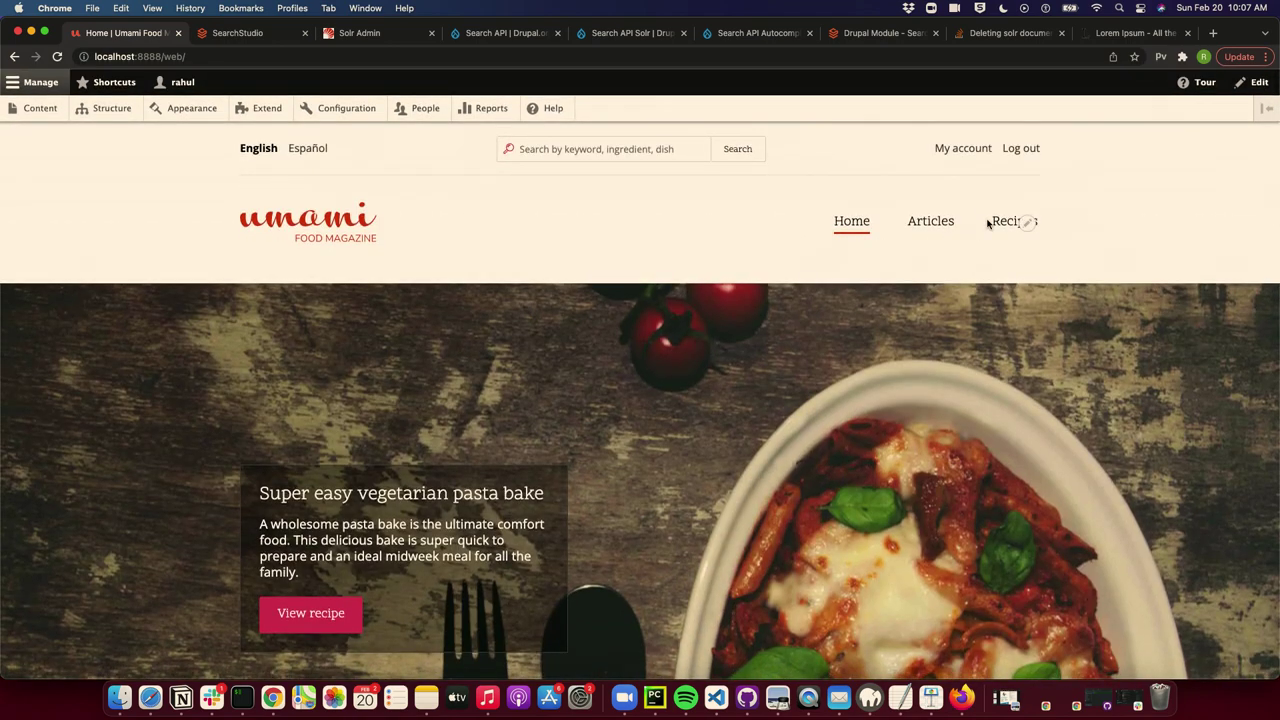
Open the Umami site's Recipes page and look through the recipe listing.
{"action": "left_click", "coordinate": [996, 224]}
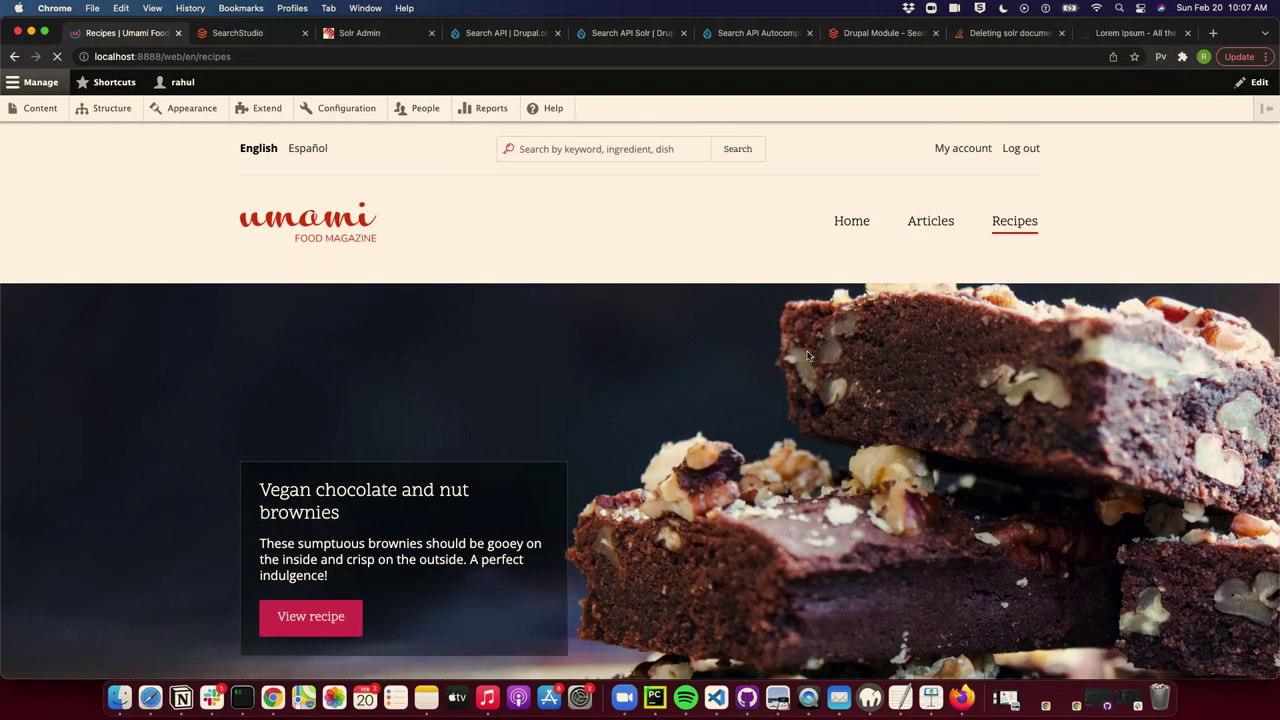
{"action": "scroll", "coordinate": [808, 356], "scroll_direction": "down", "scroll_amount": 10}
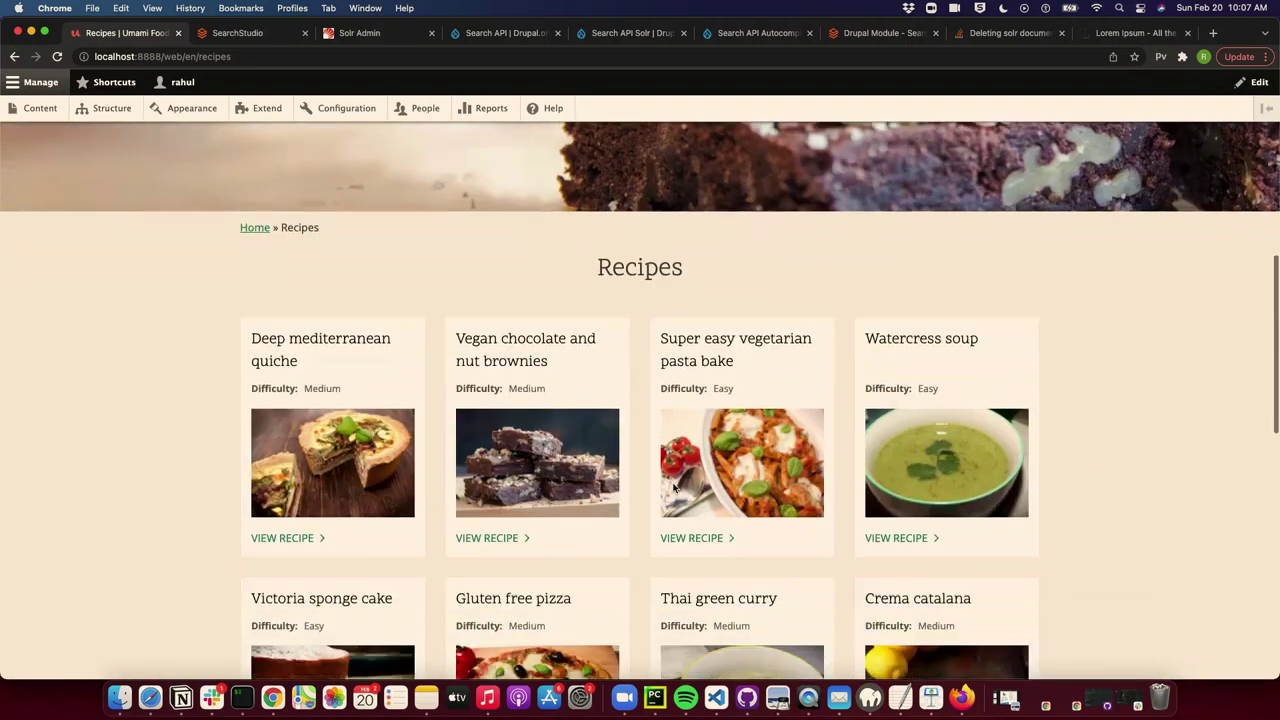
{"action": "scroll", "coordinate": [673, 487], "scroll_direction": "down", "scroll_amount": 2}
{"action": "scroll", "coordinate": [673, 487], "scroll_direction": "up", "scroll_amount": 2}
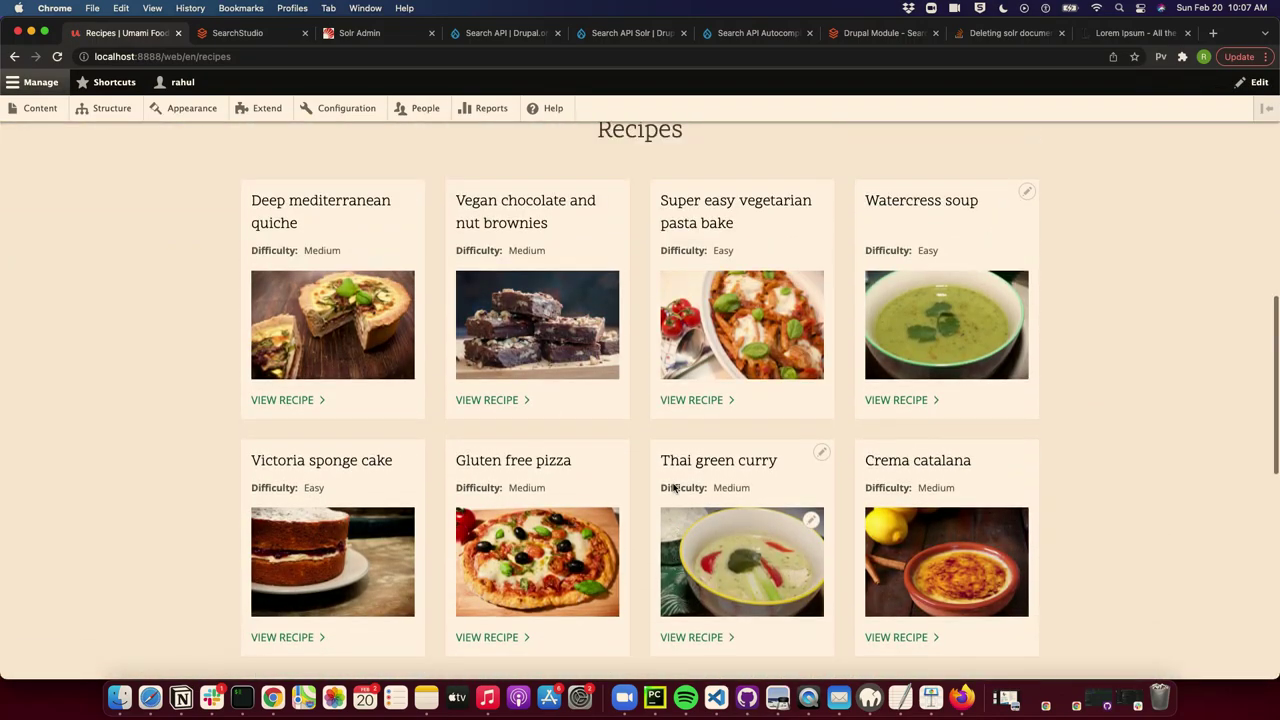
{"action": "scroll", "coordinate": [673, 487], "scroll_direction": "down", "scroll_amount": 1}
{"action": "scroll", "coordinate": [673, 487], "scroll_direction": "down", "scroll_amount": 1}
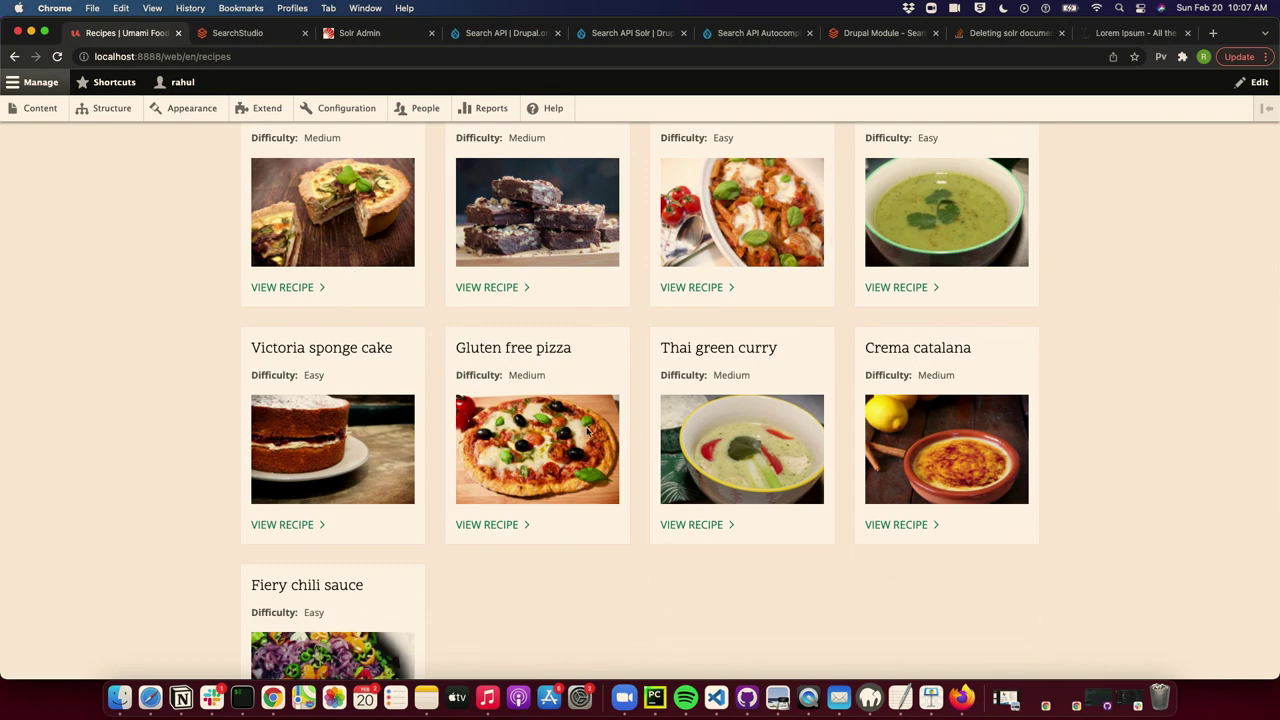
{"action": "scroll", "coordinate": [430, 527], "scroll_direction": "down", "scroll_amount": 1}
{"action": "scroll", "coordinate": [430, 527], "scroll_direction": "down", "scroll_amount": 3}
{"action": "scroll", "coordinate": [430, 527], "scroll_direction": "up", "scroll_amount": 15}
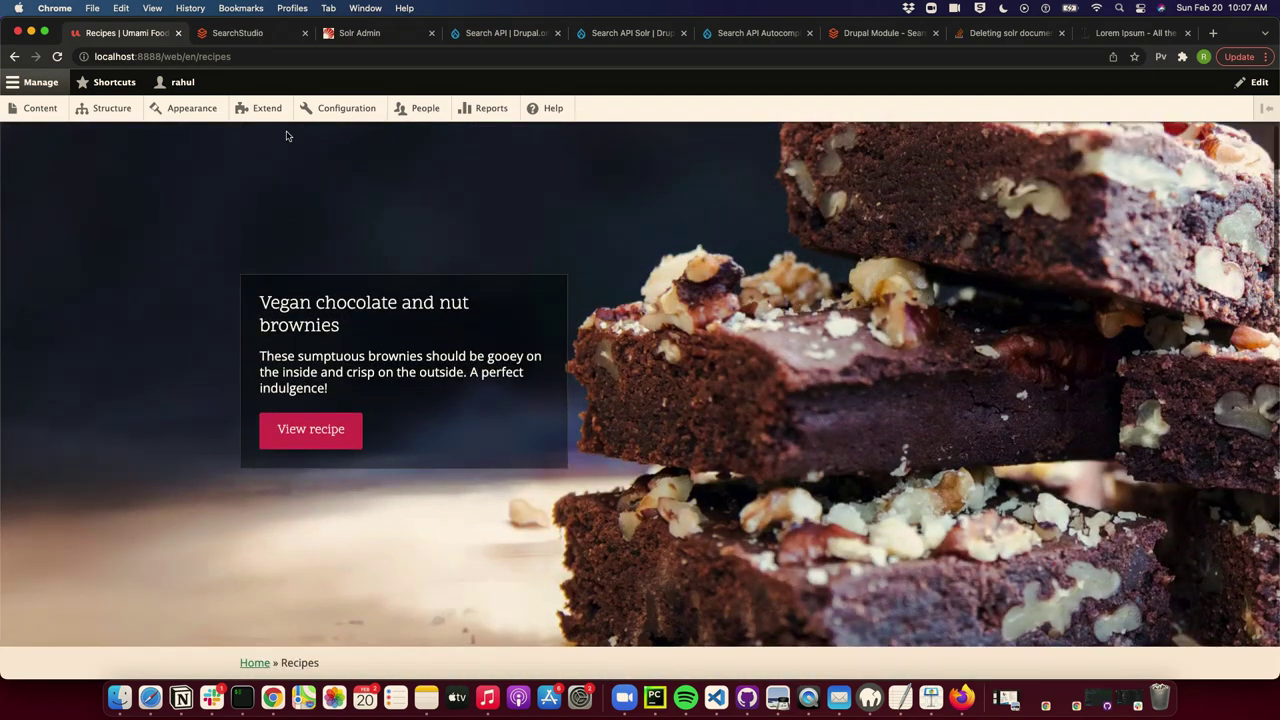
Execute the *:* query in Solr Admin, check the number of documents found, and return to the Umami site.
{"action": "left_click", "coordinate": [347, 35]}
{"action": "left_click", "coordinate": [153, 636]}
{"action": "left_click_drag", "start_coordinate": [498, 143], "coordinate": [620, 146]}
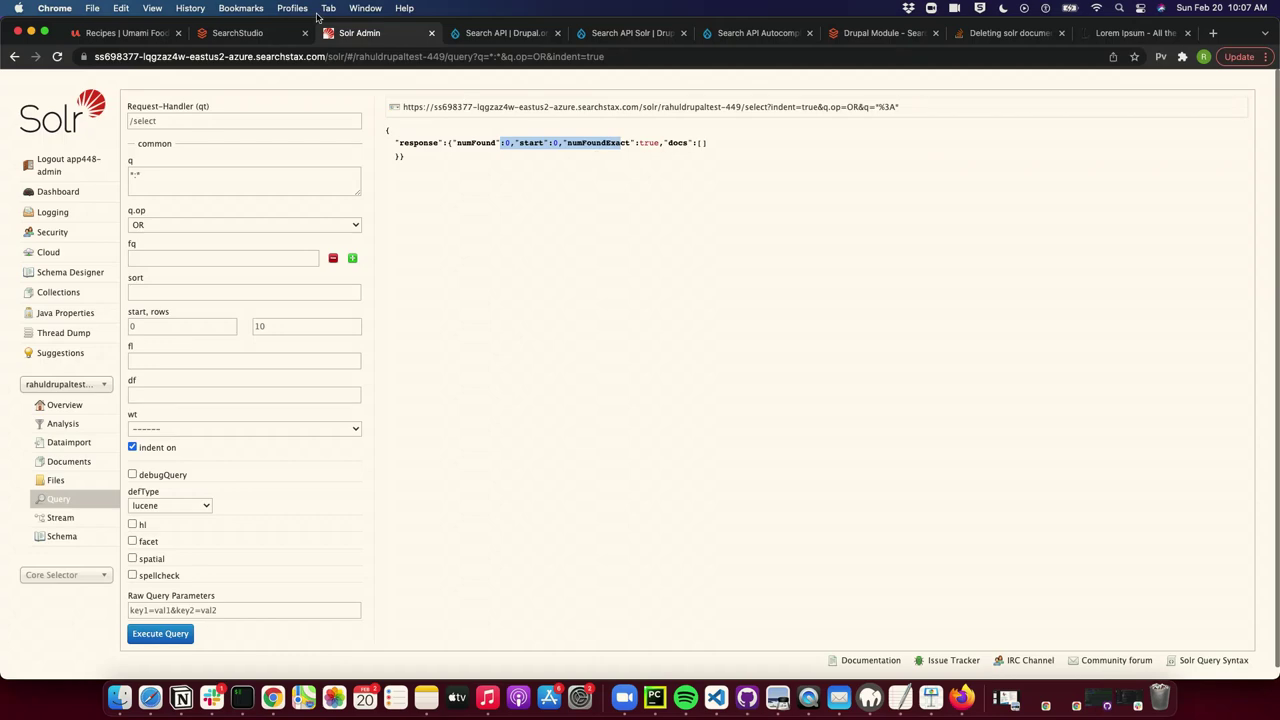
{"action": "left_click", "coordinate": [161, 40]}
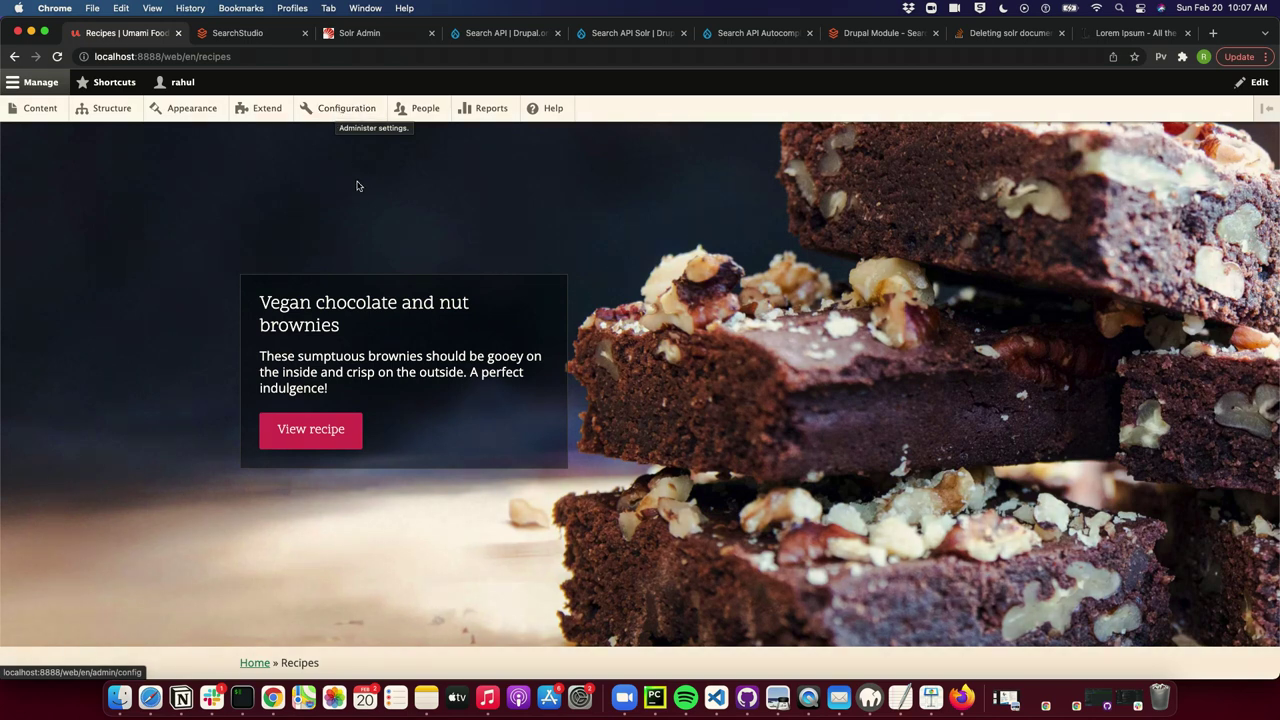
Switch to the iTerm2 terminal and run composer require 'drupal/search_api:^1.23' in the drupalcamp2022_0 folder.
{"action": "key", "text": "ctrl+Right"}
{"action": "type", "text": "composer req"}
{"action": "key", "text": "Right"}
{"action": "key", "text": "BackSpace"}
{"action": "key", "text": "BackSpace"}
{"action": "key", "text": "BackSpace"}
{"action": "key", "text": "BackSpace"}
{"action": "key", "text": "BackSpace"}
{"action": "key", "text": "BackSpace"}
{"action": "key", "text": "BackSpace"}
{"action": "key", "text": "BackSpace"}
{"action": "key", "text": "BackSpace"}
{"action": "key", "text": "BackSpace"}
{"action": "key", "text": "BackSpace"}
{"action": "key", "text": "BackSpace"}
{"action": "key", "text": "BackSpace"}
{"action": "key", "text": "BackSpace"}
{"action": "key", "text": "BackSpace"}
{"action": "key", "text": "BackSpace"}
{"action": "key", "text": "BackSpace"}
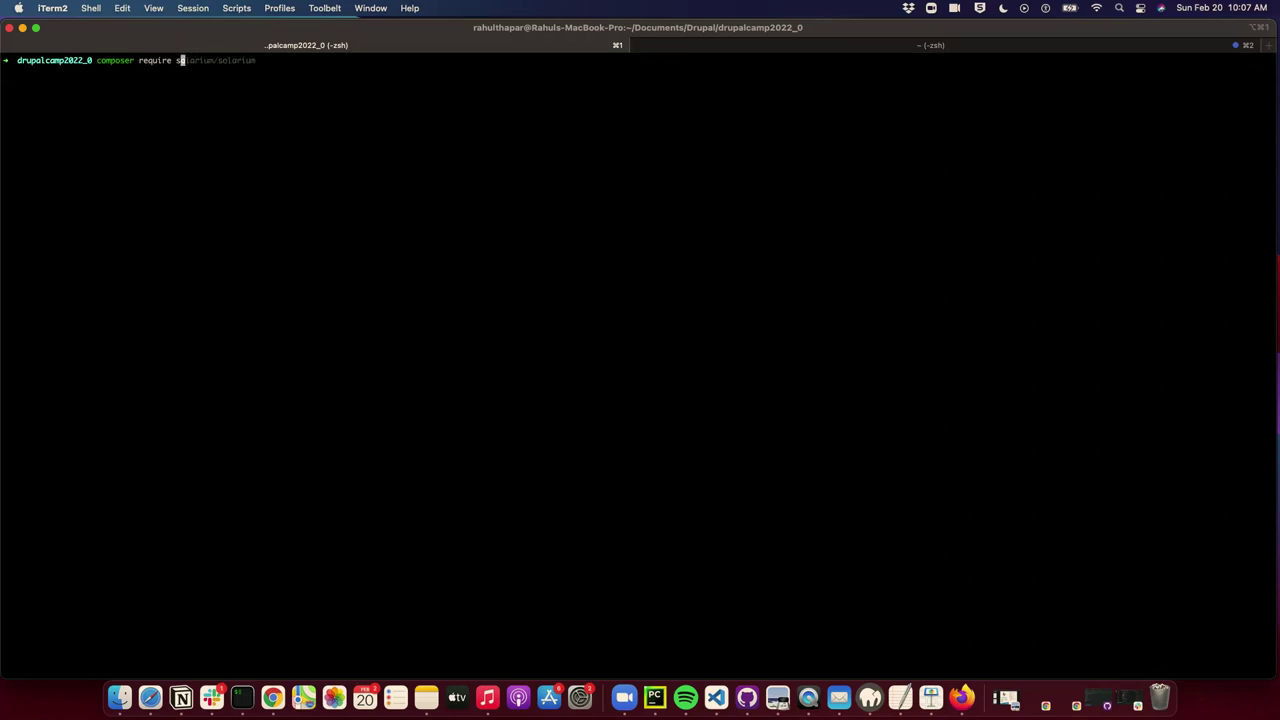
{"action": "key", "text": "Right"}
{"action": "key", "text": "Return"}
{"action": "type", "text": "'drupal/search_api_autocomplete:^1.6'"}
{"action": "key", "text": "Up"}
{"action": "key", "text": "Up"}
{"action": "key", "text": "Return"}
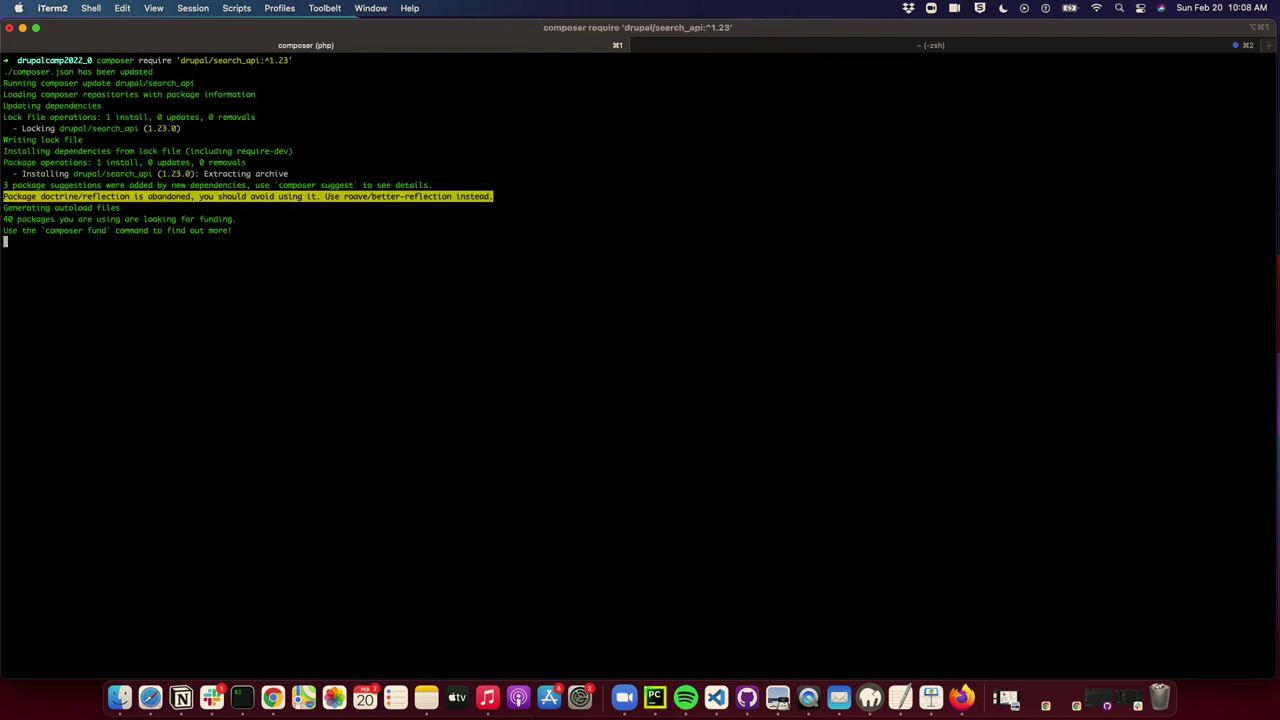
Add the Solr module to the project by running composer require 'drupal/search_api_solr:^4.2'.
{"action": "type", "text": "compos"}
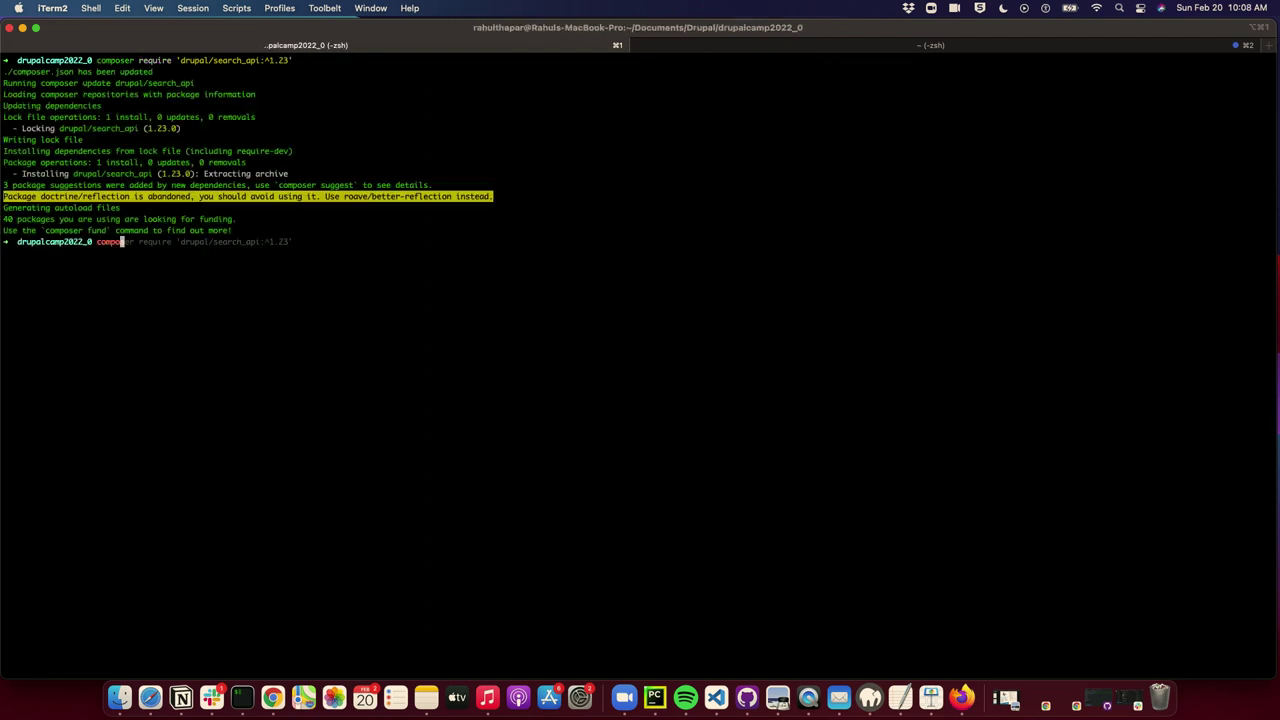
{"action": "type", "text": "er require"}
{"action": "key", "text": "Up"}
{"action": "key", "text": "Up"}
{"action": "key", "text": "Up"}
{"action": "key", "text": "Up"}
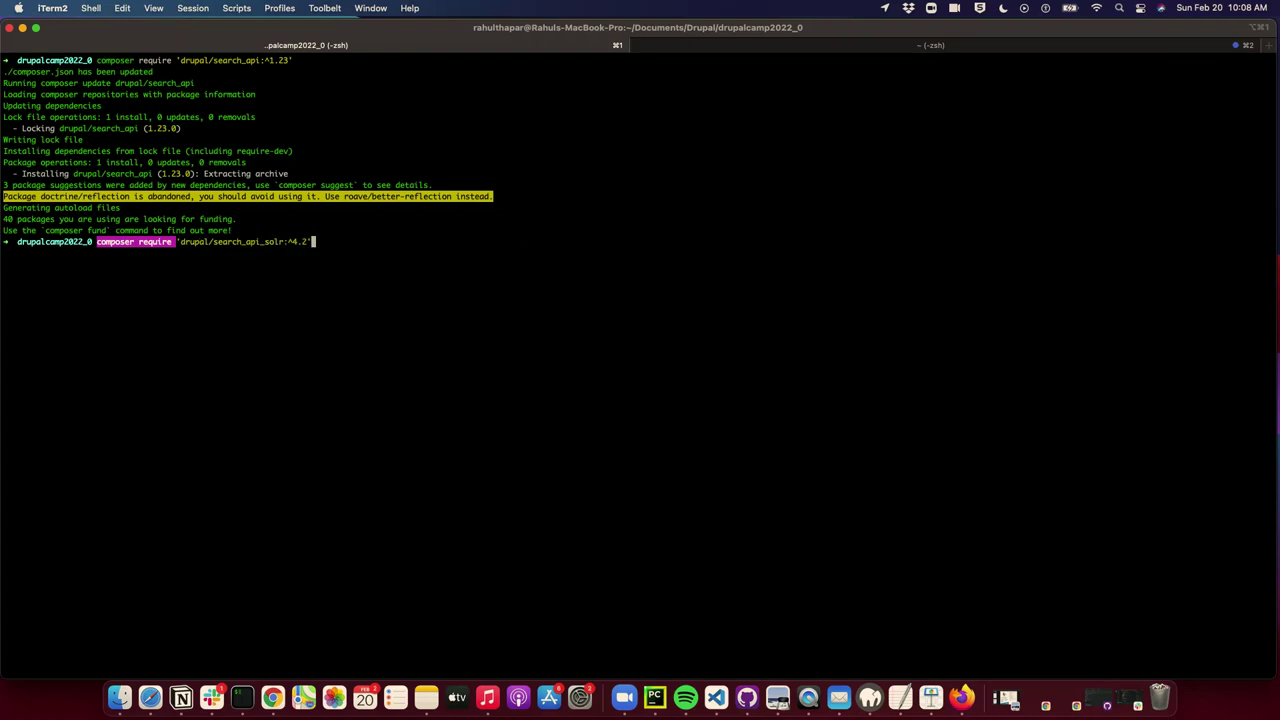
{"action": "key", "text": "Return"}
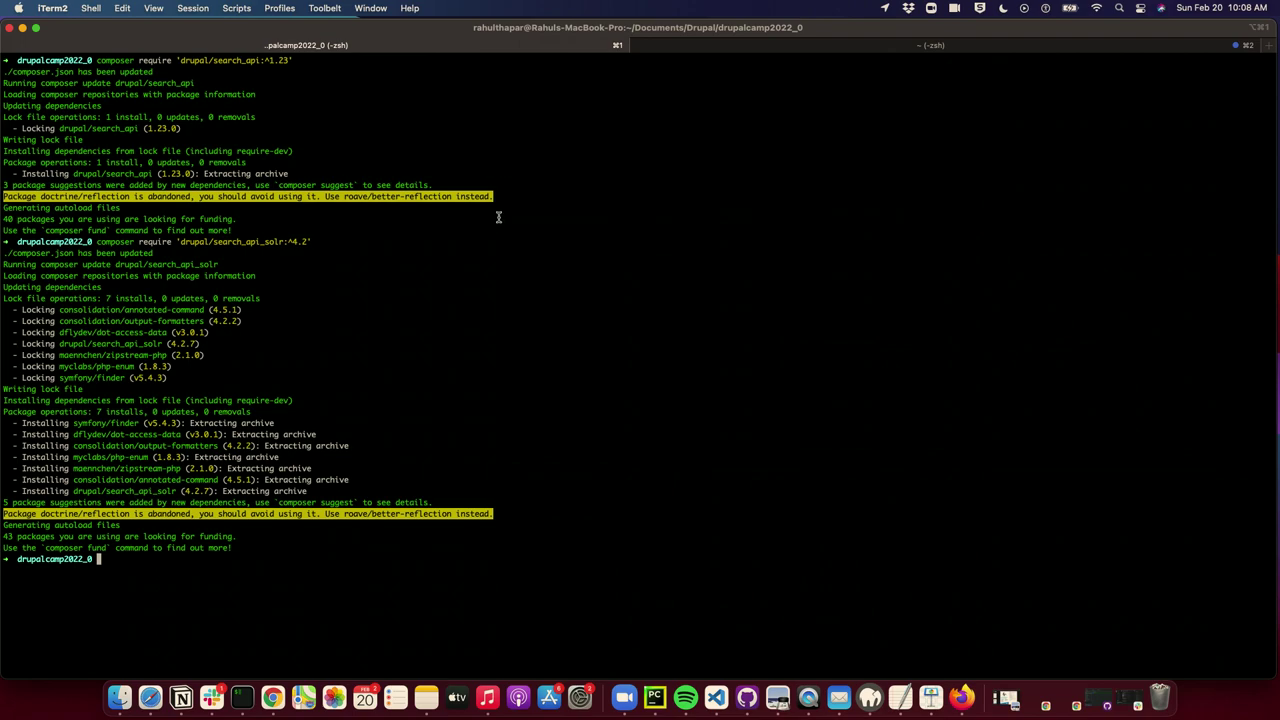
Switch to the Umami site in Chrome, open its Extend page, and filter the modules by "sear".
{"action": "key", "text": "super+Tab"}
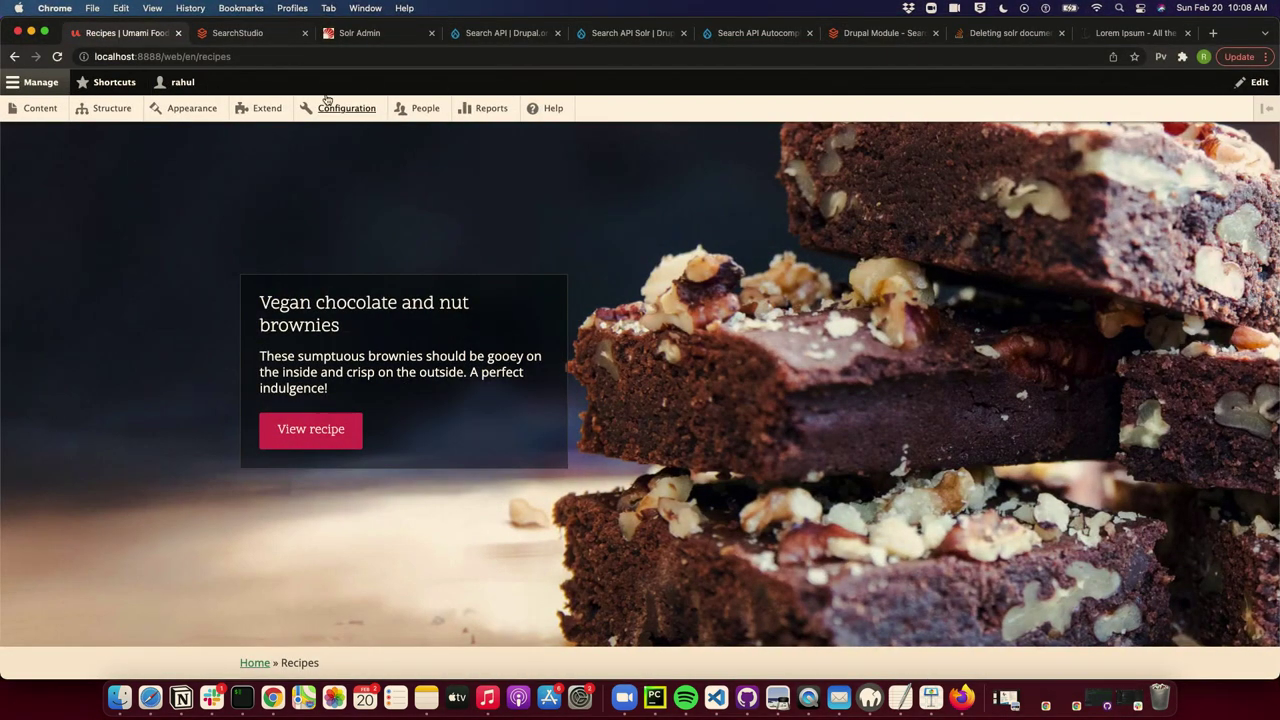
{"action": "left_click", "coordinate": [263, 108]}
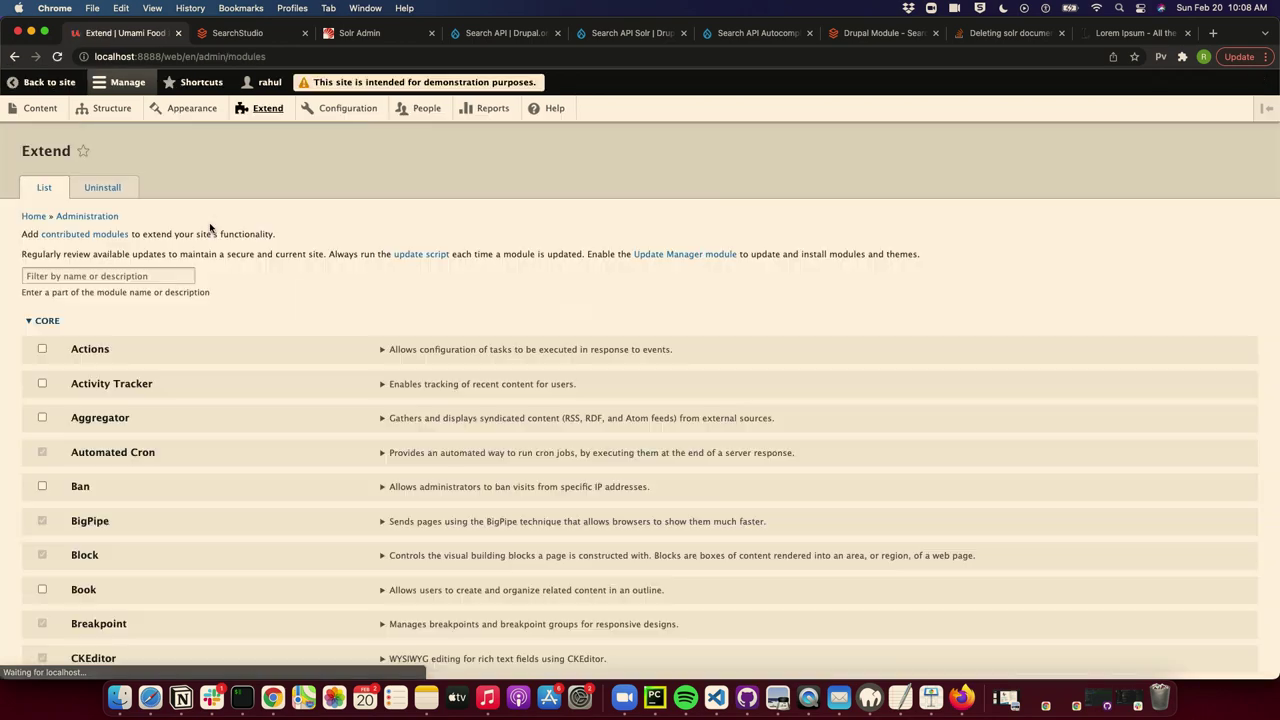
{"action": "left_click", "coordinate": [145, 275]}
{"action": "type", "text": "sear"}
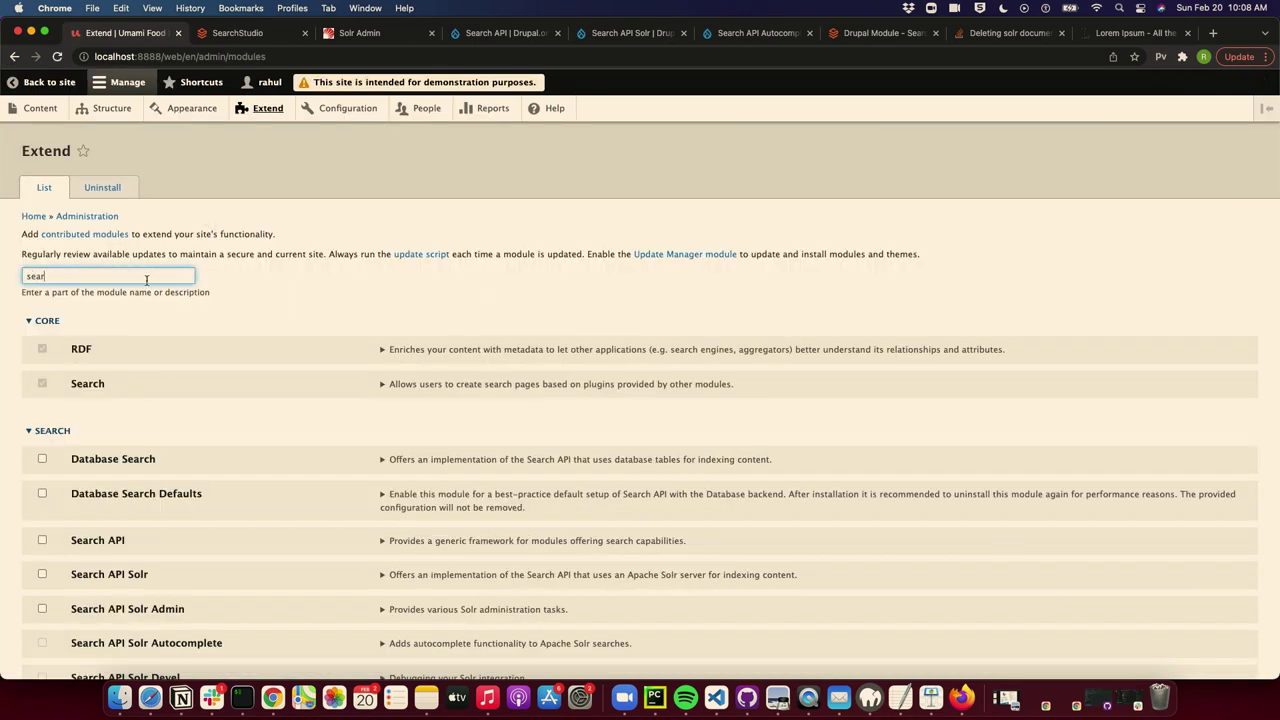
Install the Search API and Search API Solr modules from the filtered module list.
{"action": "scroll", "coordinate": [138, 412], "scroll_direction": "down", "scroll_amount": 2}
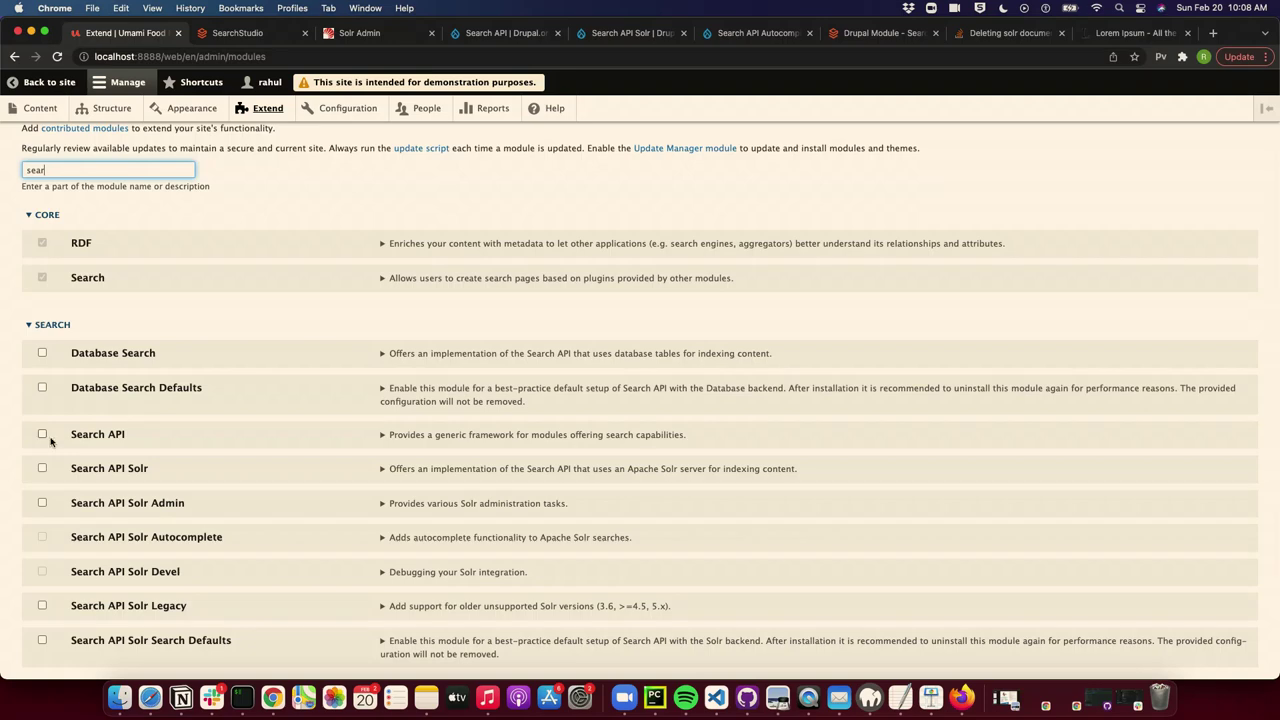
{"action": "left_click", "coordinate": [42, 434]}
{"action": "left_click", "coordinate": [42, 468]}
{"action": "scroll", "coordinate": [80, 500], "scroll_direction": "down", "scroll_amount": 2}
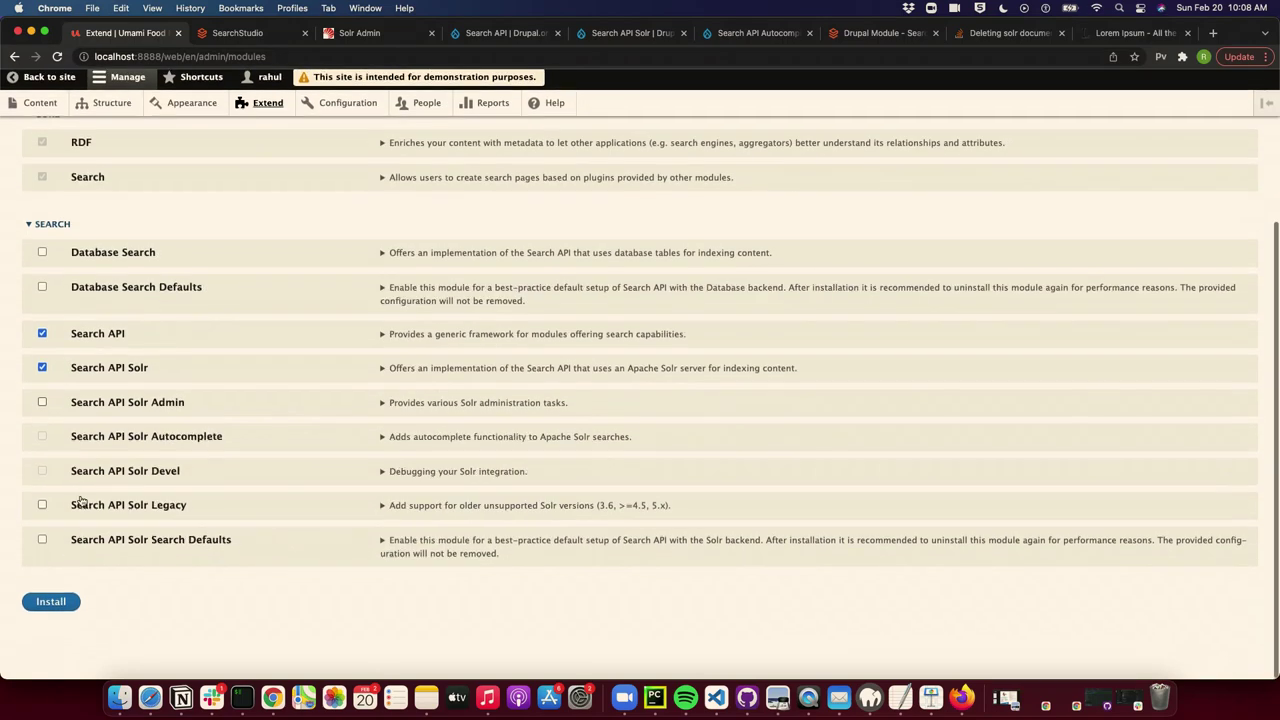
{"action": "left_click", "coordinate": [53, 608]}
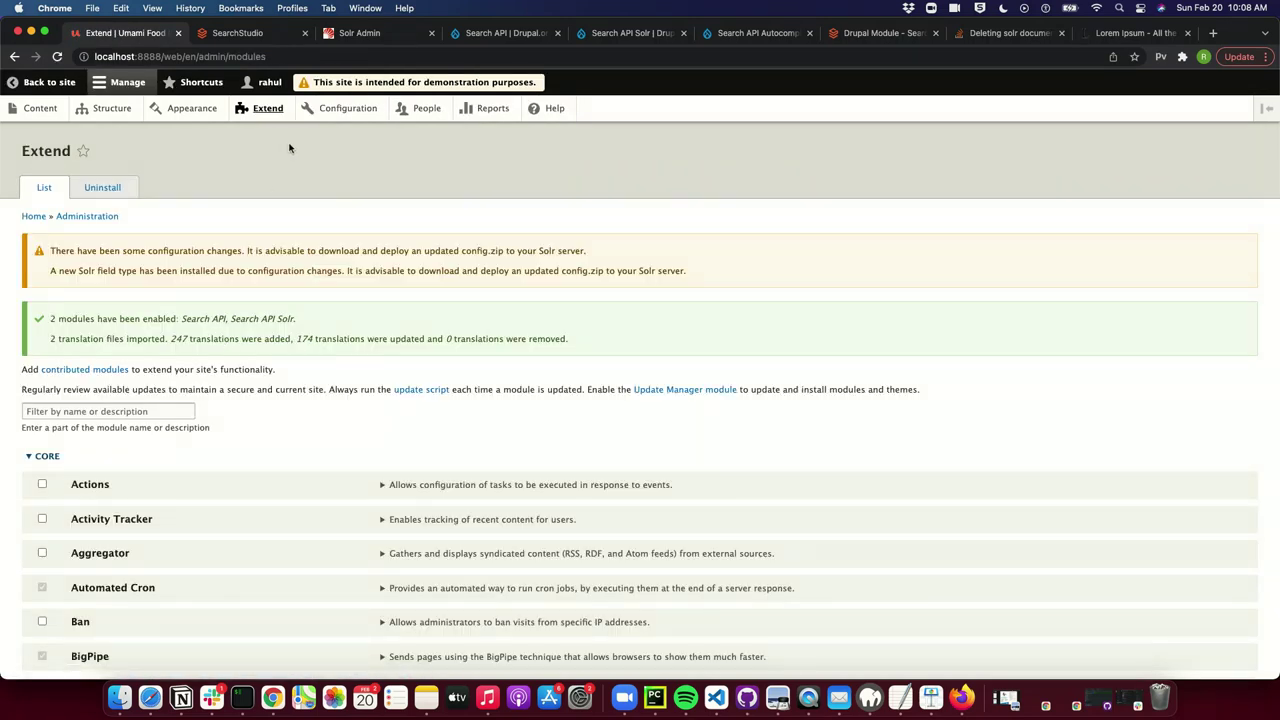
Open the site's Search API configuration and start adding a search server.
{"action": "left_click", "coordinate": [343, 112]}
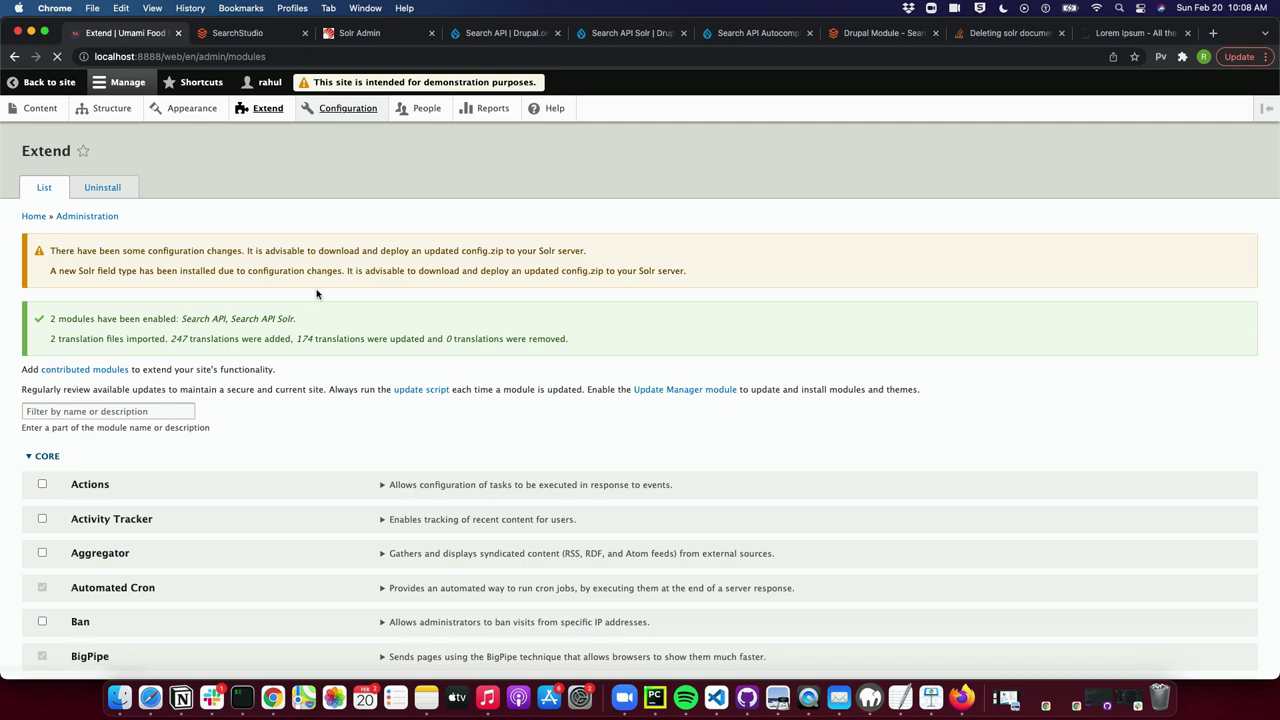
{"action": "scroll", "coordinate": [314, 289], "scroll_direction": "down", "scroll_amount": 10}
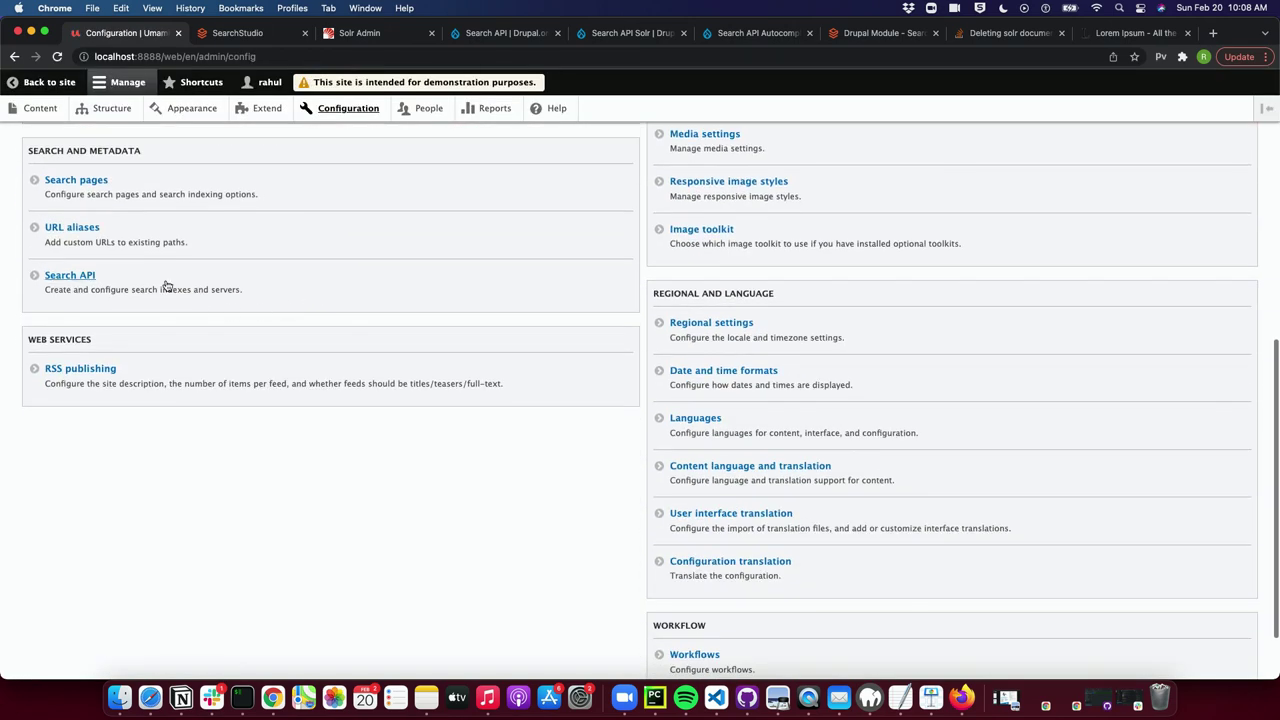
{"action": "left_click", "coordinate": [89, 278]}
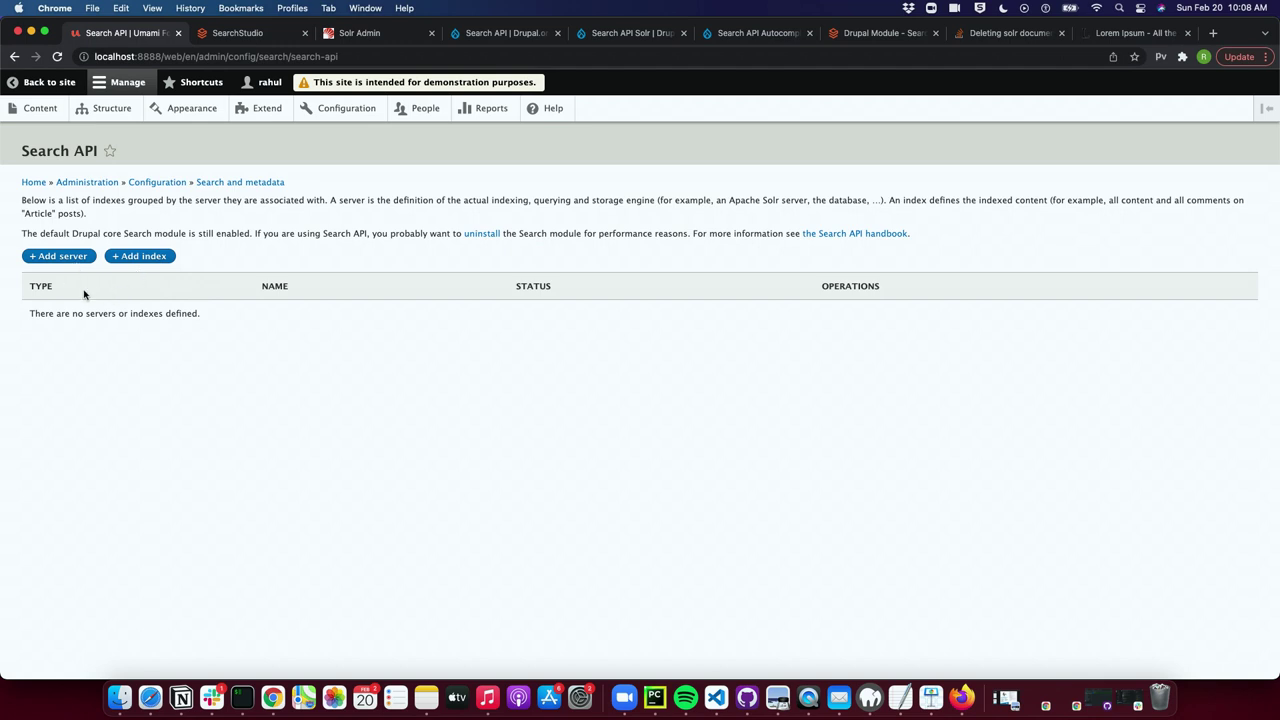
{"action": "left_click", "coordinate": [65, 260]}
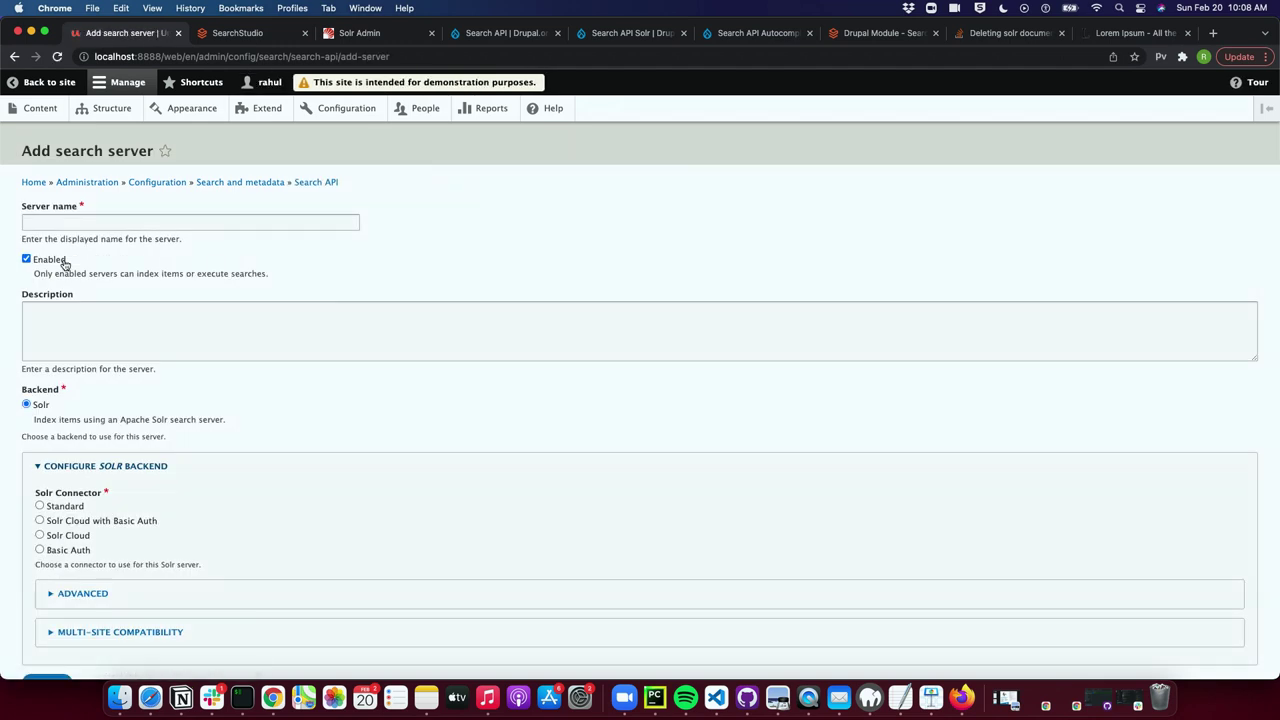
Name the new search server DrupalCamp.
{"action": "left_click", "coordinate": [220, 222]}
{"action": "type", "text": "Drip"}
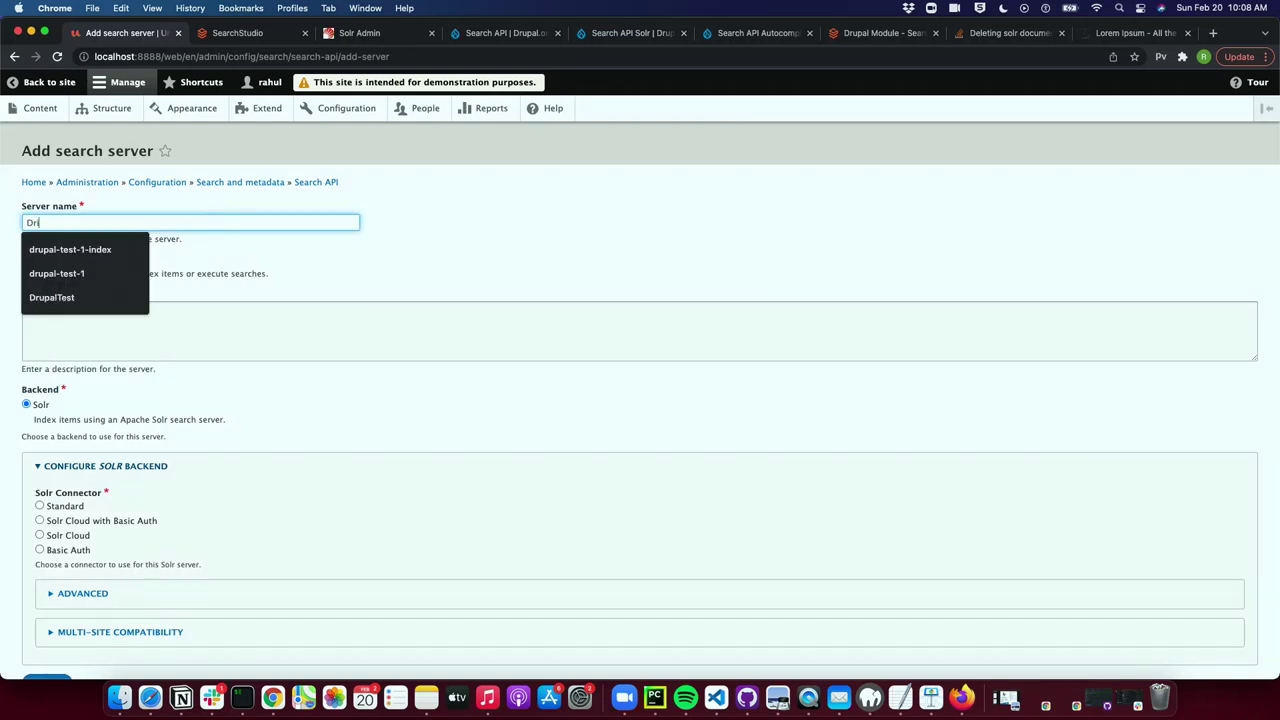
{"action": "key", "text": "BackSpace"}
{"action": "key", "text": "BackSpace"}
{"action": "type", "text": "upalCamp"}
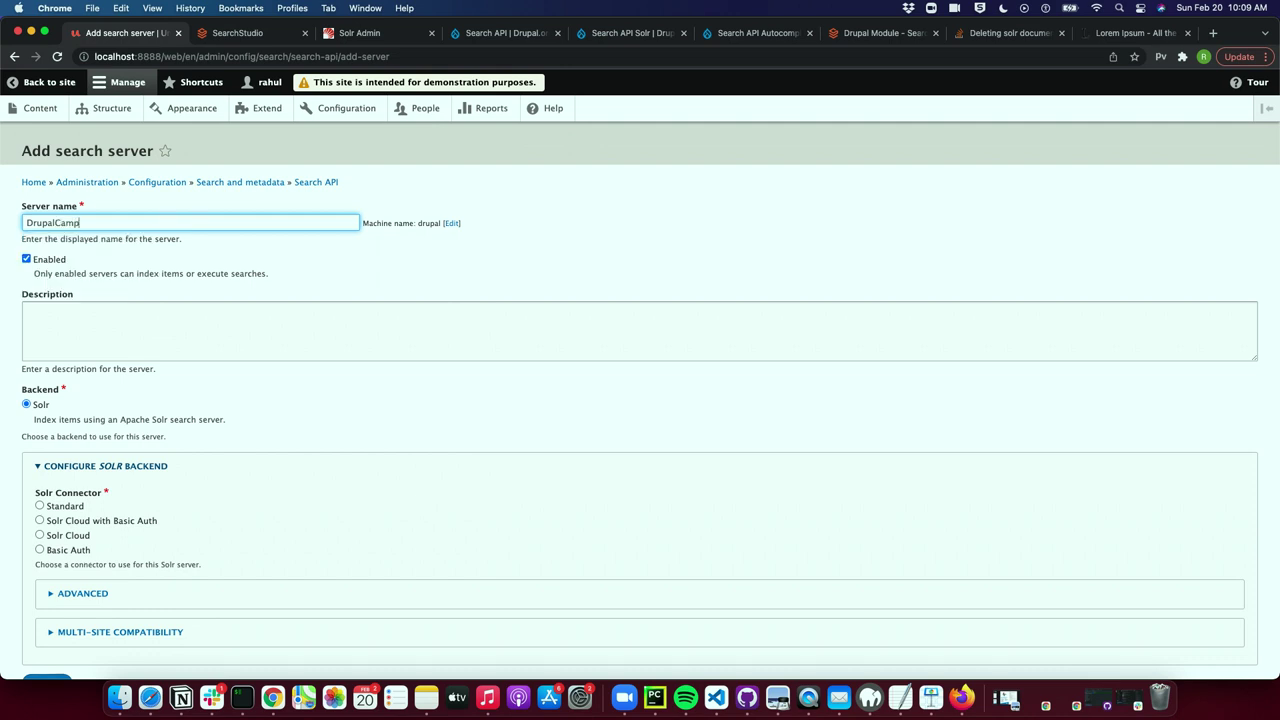
Choose Solr Cloud with Basic Auth as the Solr connector and set its HTTP protocol to https.
{"action": "scroll", "coordinate": [198, 348], "scroll_direction": "down", "scroll_amount": 2}
{"action": "scroll", "coordinate": [198, 350], "scroll_direction": "down", "scroll_amount": 1}
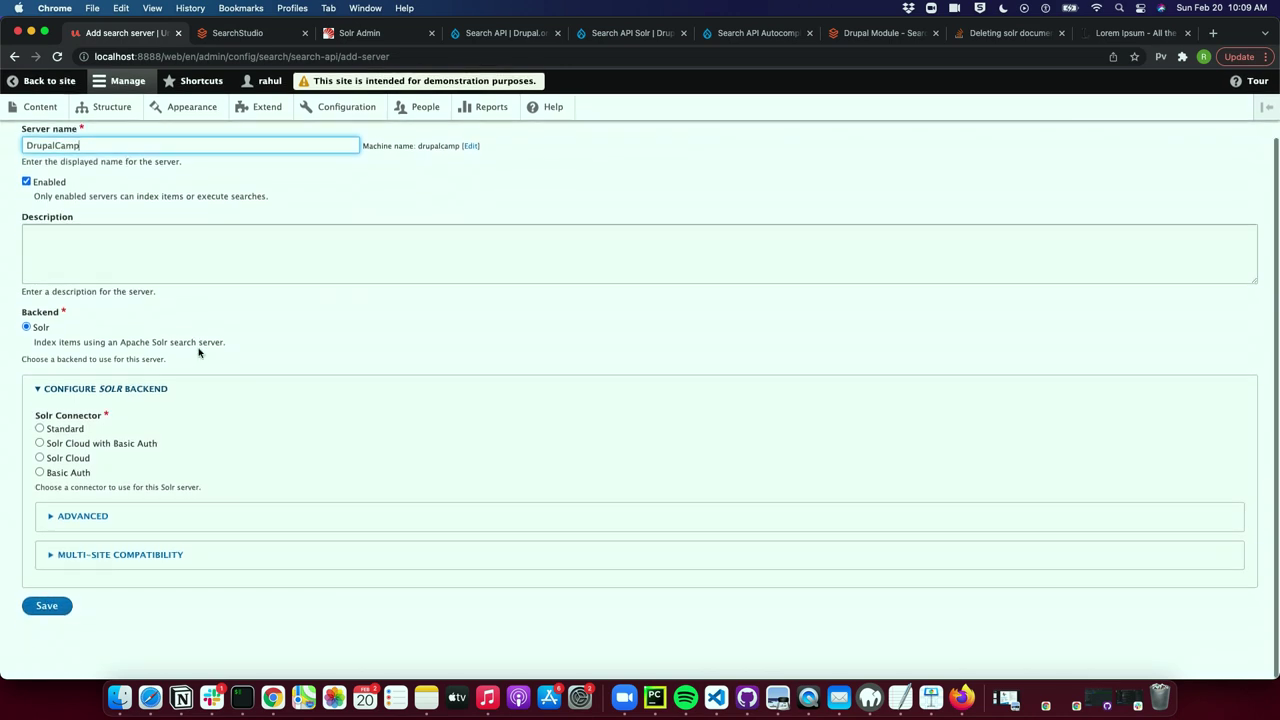
{"action": "left_click", "coordinate": [129, 450]}
{"action": "scroll", "coordinate": [129, 450], "scroll_direction": "down", "scroll_amount": 5}
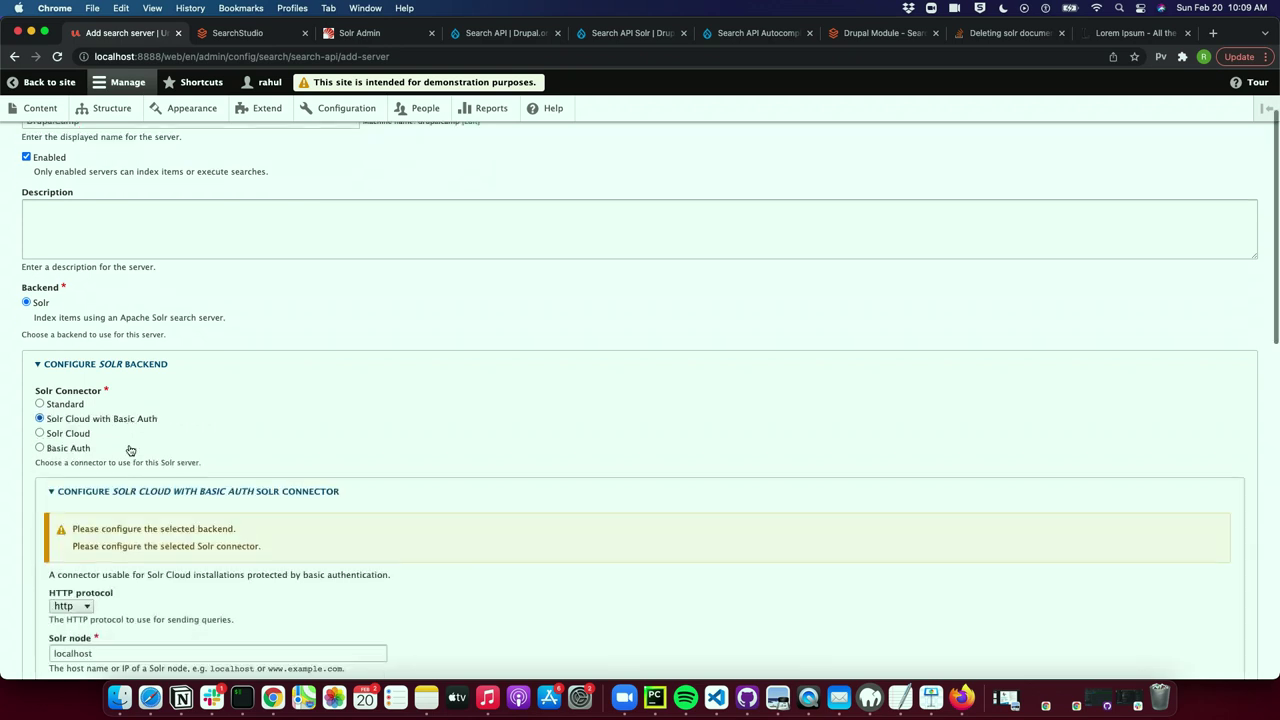
{"action": "left_click", "coordinate": [85, 472]}
{"action": "left_click", "coordinate": [70, 487]}
{"action": "scroll", "coordinate": [186, 452], "scroll_direction": "down", "scroll_amount": 3}
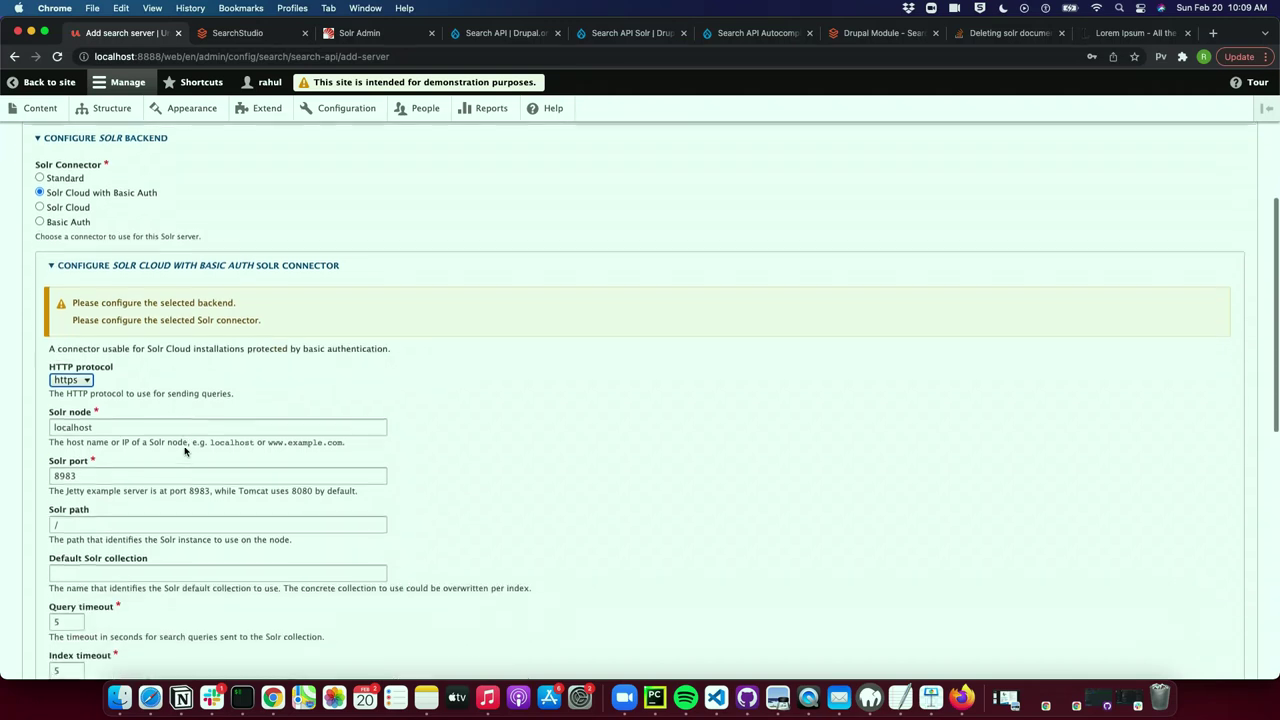
Switch to SearchStudio, open the search app's settings, and examine the Search API URLs and credentials sections.
{"action": "scroll", "coordinate": [165, 415], "scroll_direction": "down", "scroll_amount": 2}
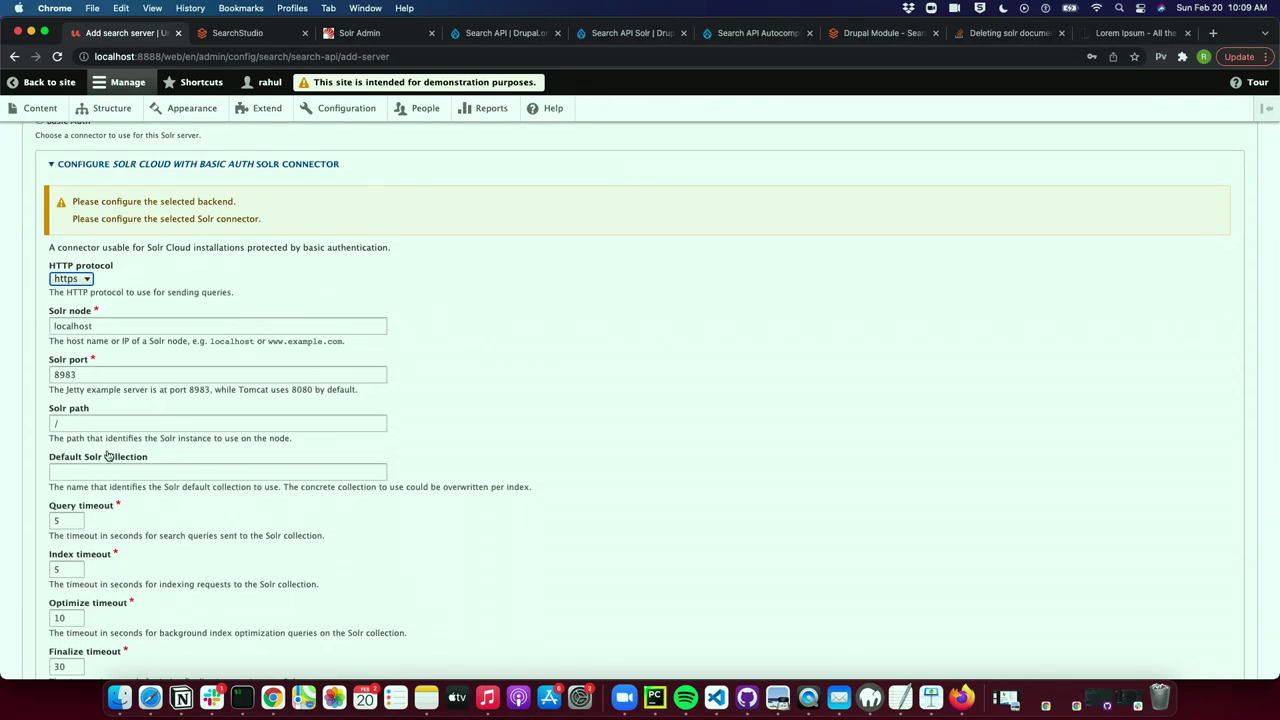
{"action": "left_click", "coordinate": [250, 36]}
{"action": "left_click", "coordinate": [48, 202]}
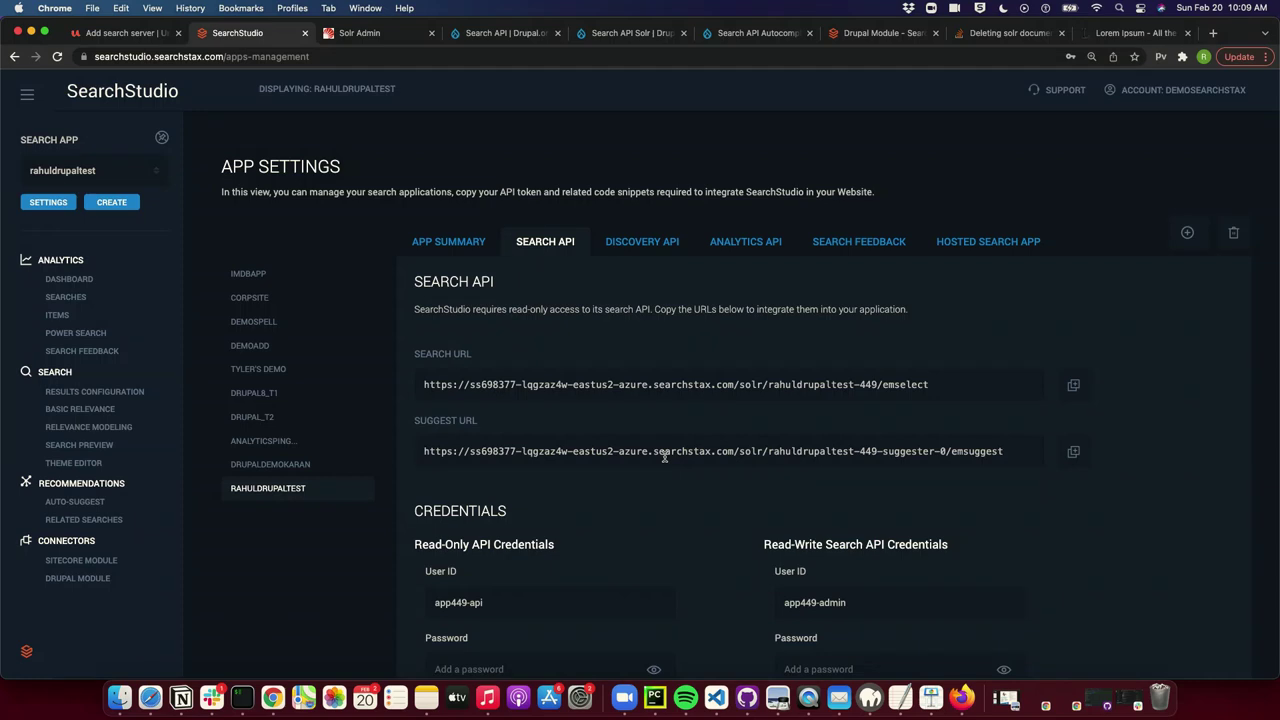
{"action": "scroll", "coordinate": [665, 455], "scroll_direction": "down", "scroll_amount": 3}
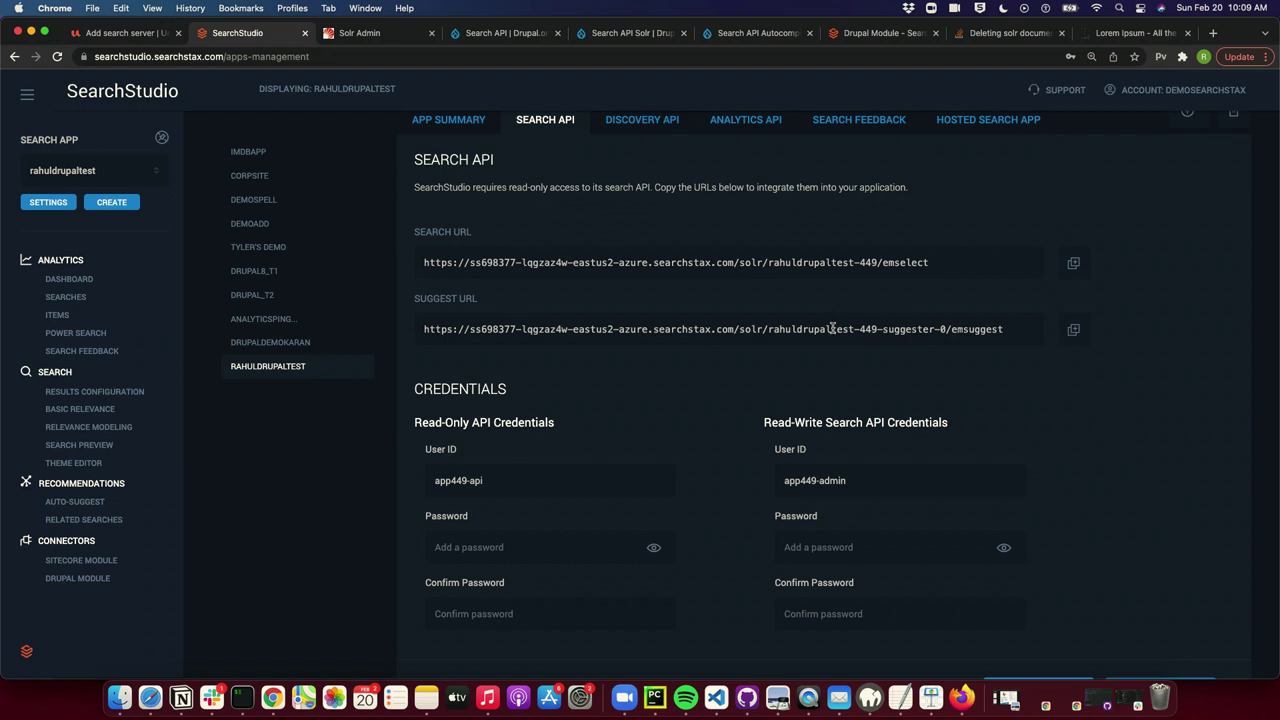
{"action": "scroll", "coordinate": [832, 329], "scroll_direction": "down", "scroll_amount": 1}
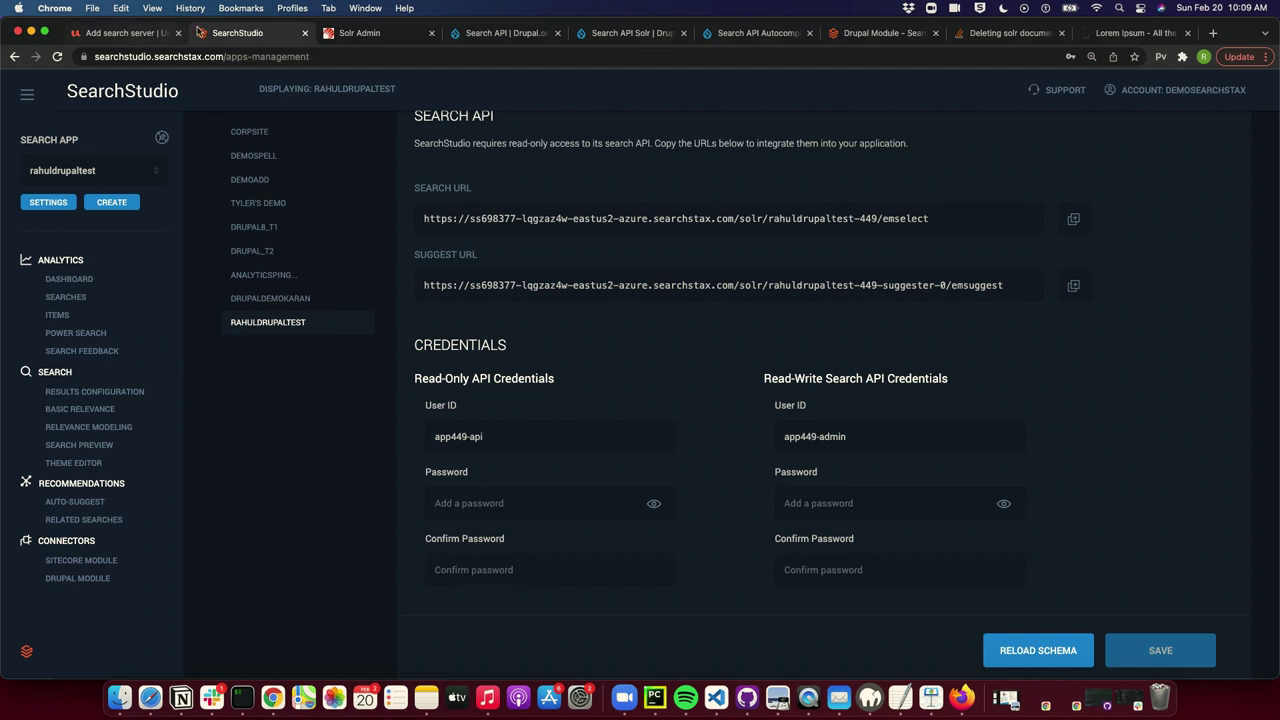
Return to the Drupal server form and set the Solr node to ss698377-lqgzaz4w-eastus2-azure.searchstax.com and the Solr port to 443.
{"action": "left_click", "coordinate": [130, 33]}
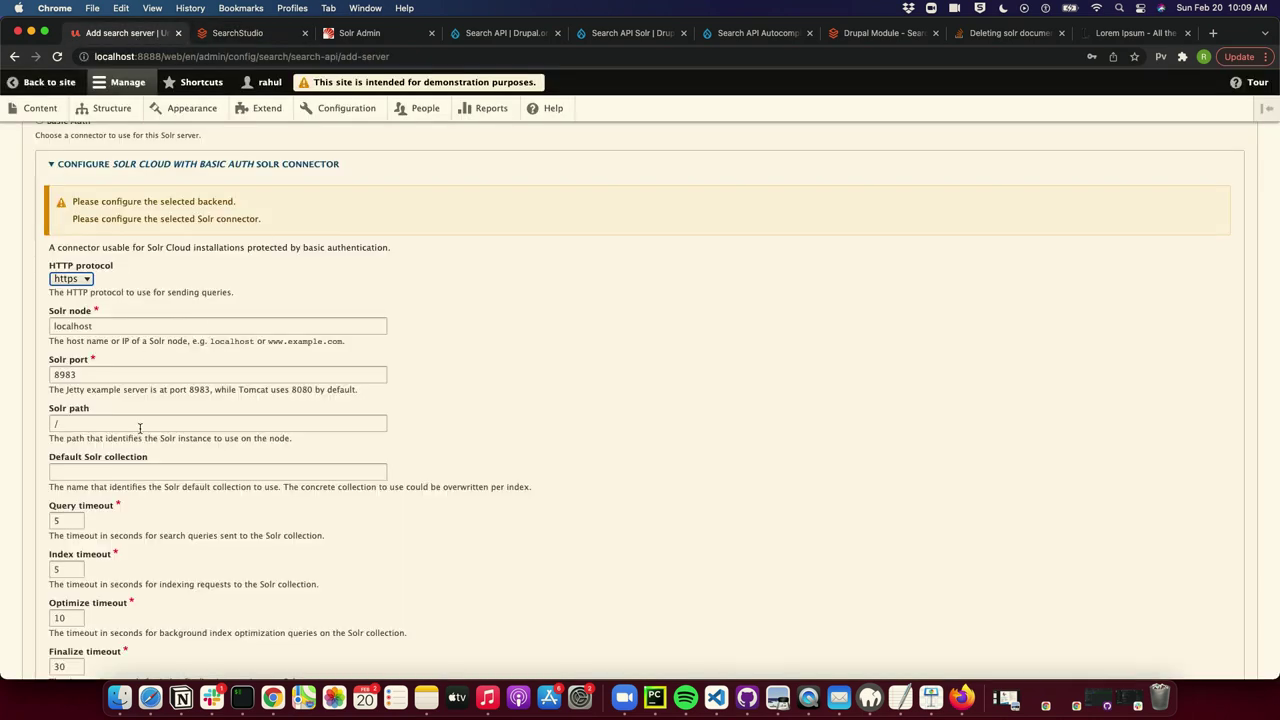
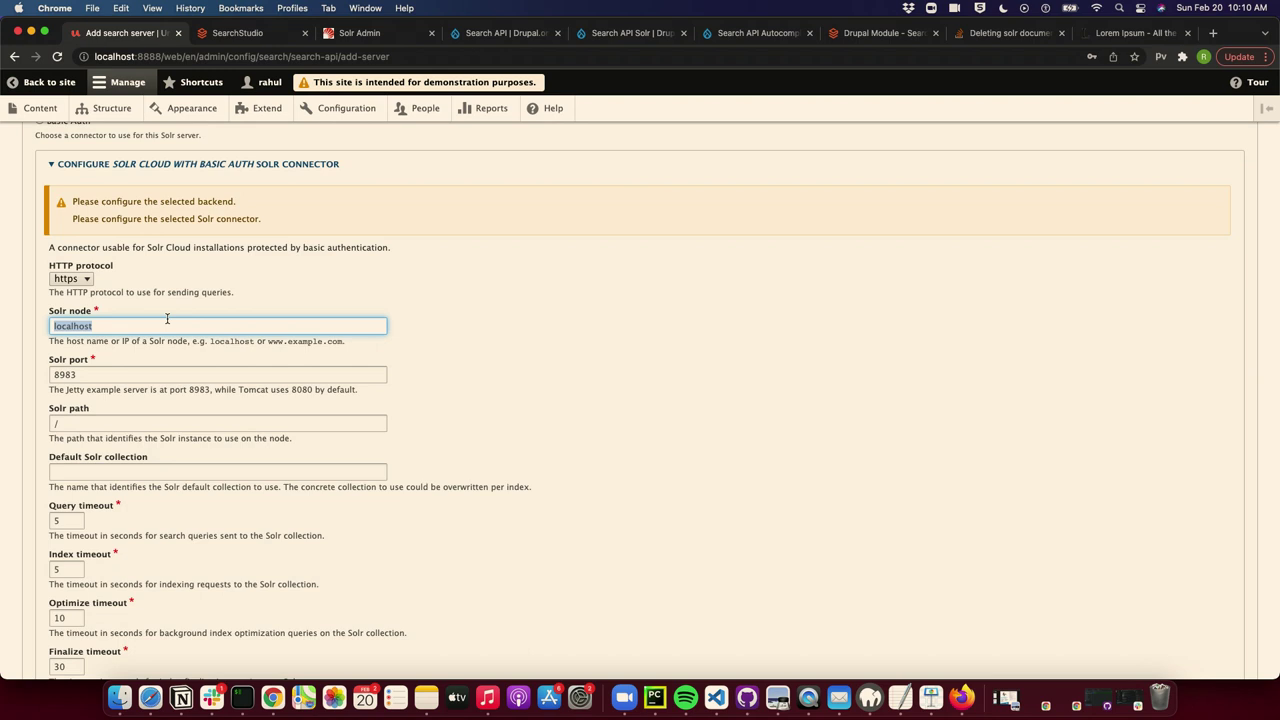
{"action": "type", "text": "ss698377-lqgzaz4w-eastus2-azure.searchstax.com"}
{"action": "double_click", "coordinate": [92, 375]}
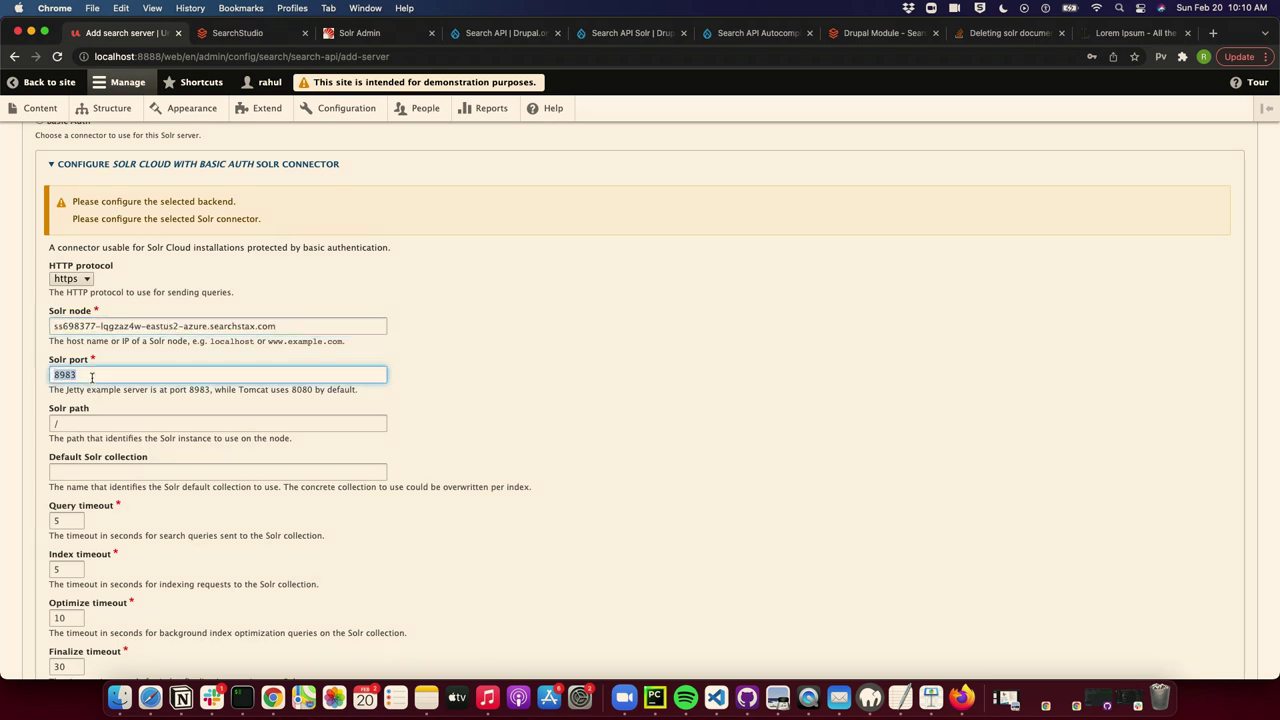
{"action": "type", "text": "442"}
{"action": "key", "text": "BackSpace"}
{"action": "type", "text": "3"}
{"action": "scroll", "coordinate": [152, 422], "scroll_direction": "down", "scroll_amount": 3}
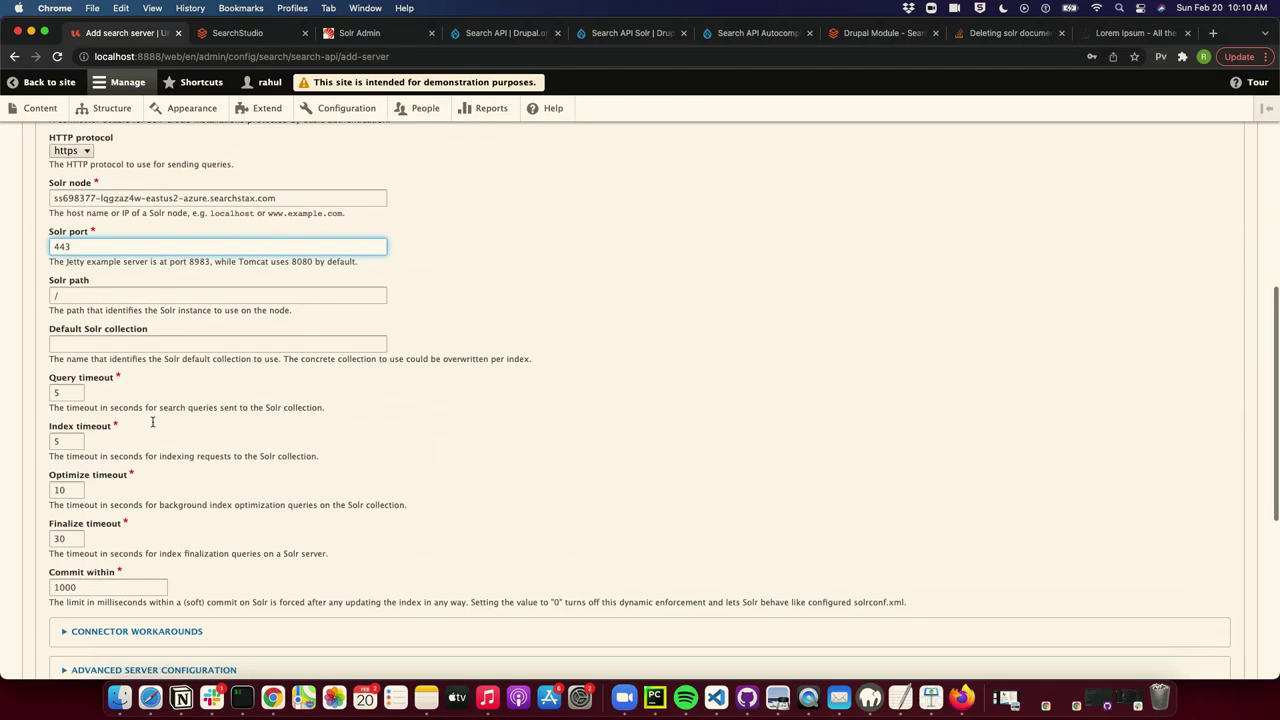
Look up the collection name in SearchStudio's search URL and in Solr Admin's list of collections.
{"action": "left_click", "coordinate": [262, 33]}
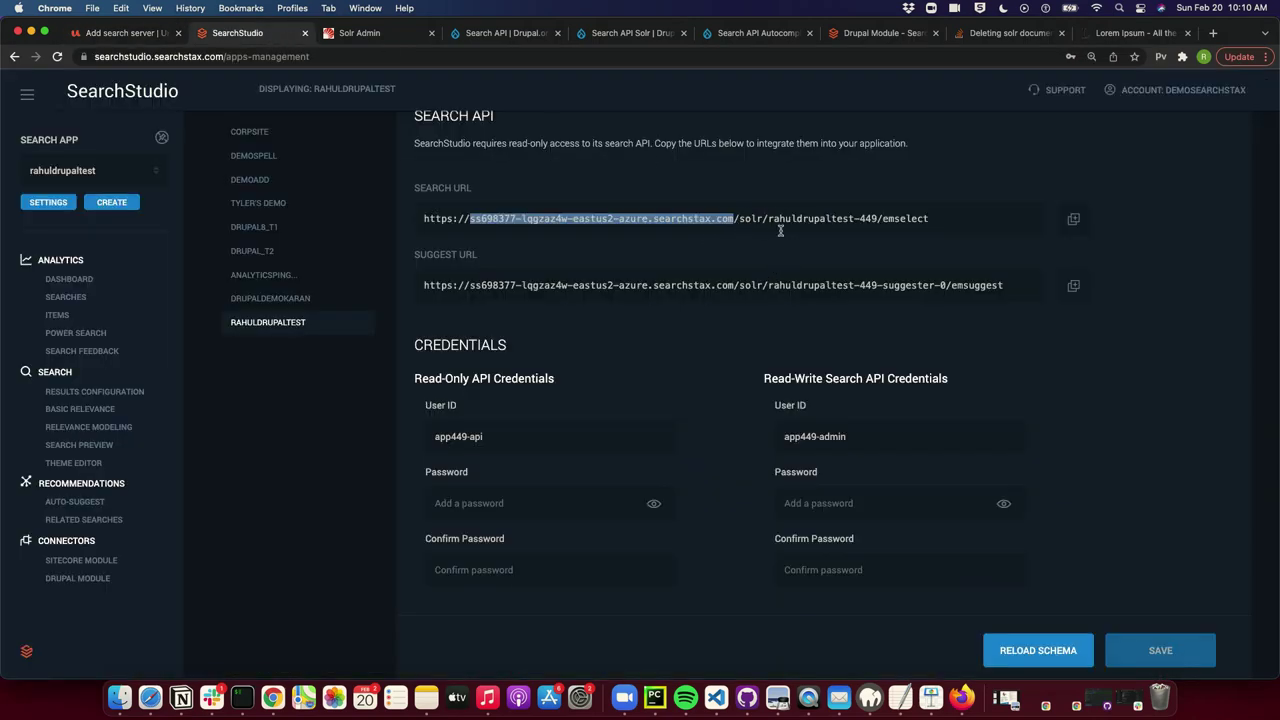
{"action": "left_click_drag", "start_coordinate": [768, 218], "coordinate": [875, 224]}
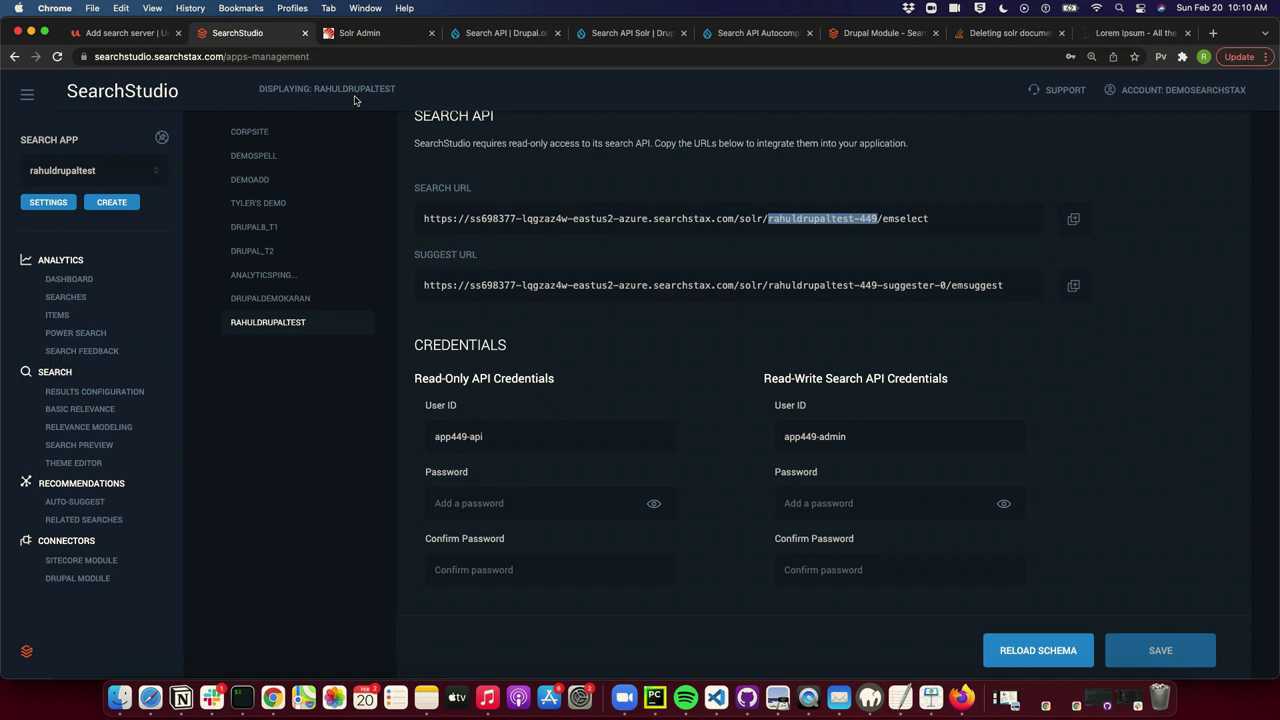
{"action": "left_click", "coordinate": [140, 34]}
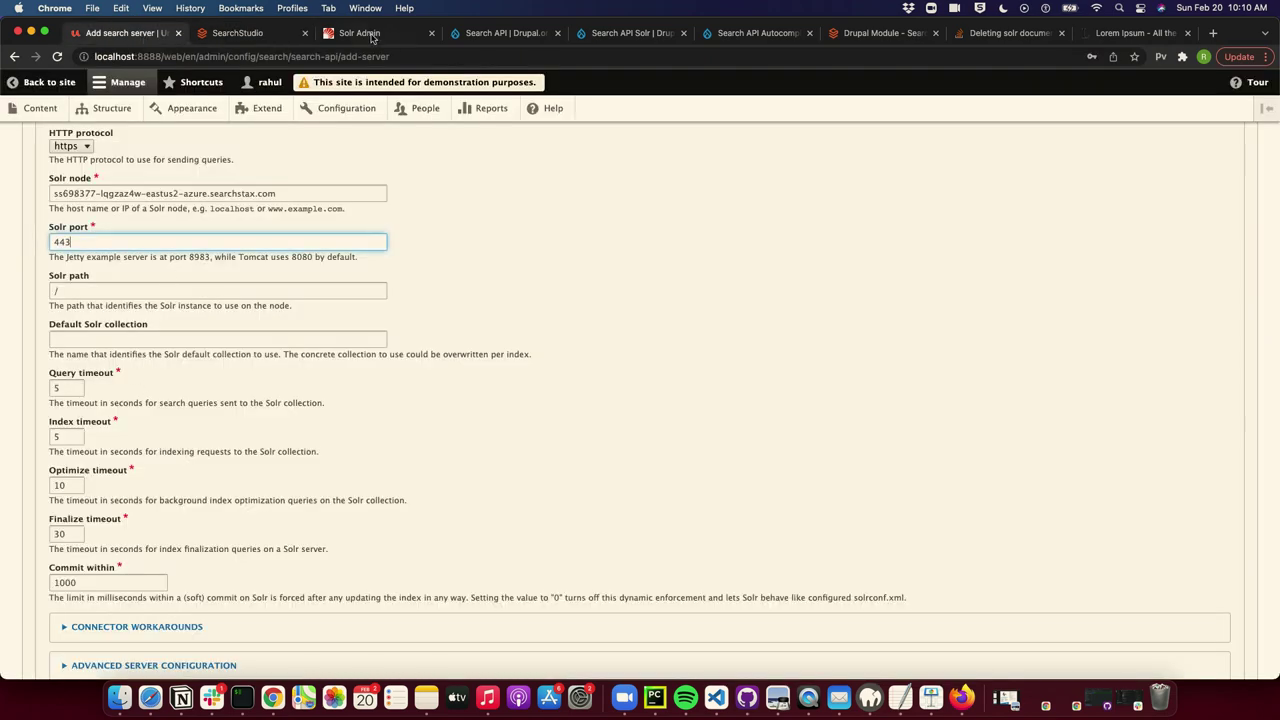
{"action": "key", "text": "super+3"}
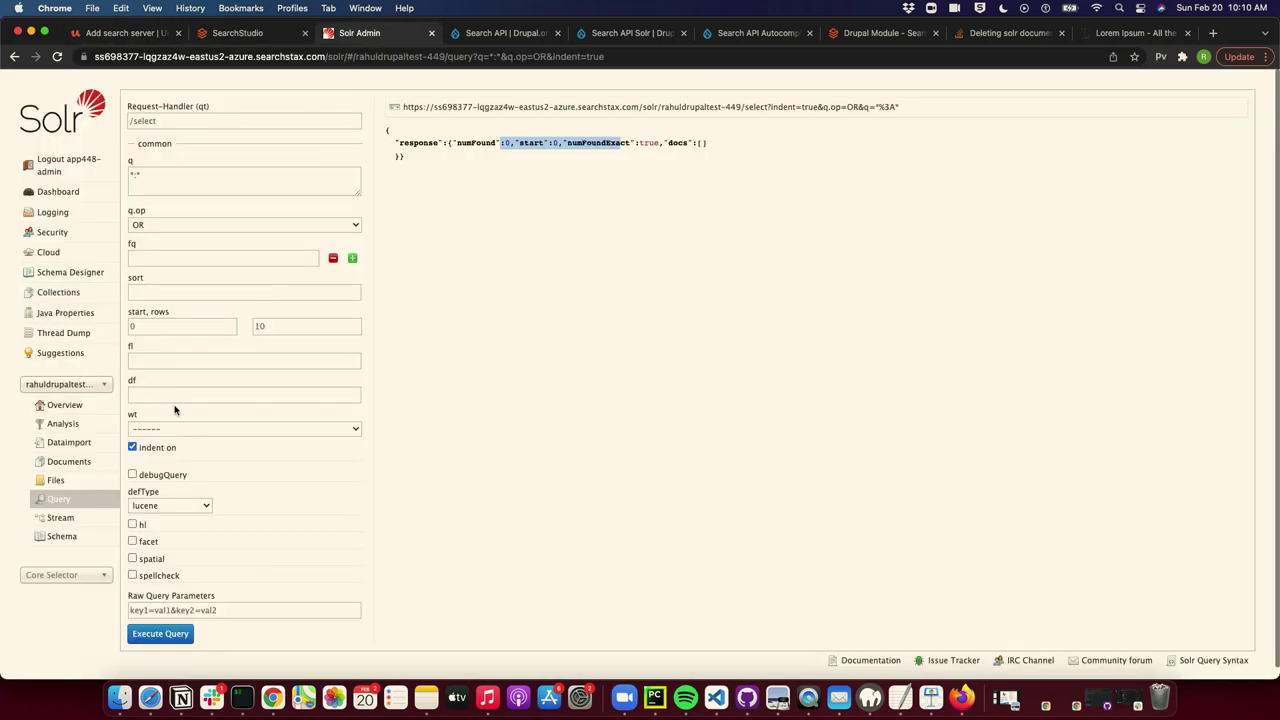
{"action": "left_click", "coordinate": [92, 388]}
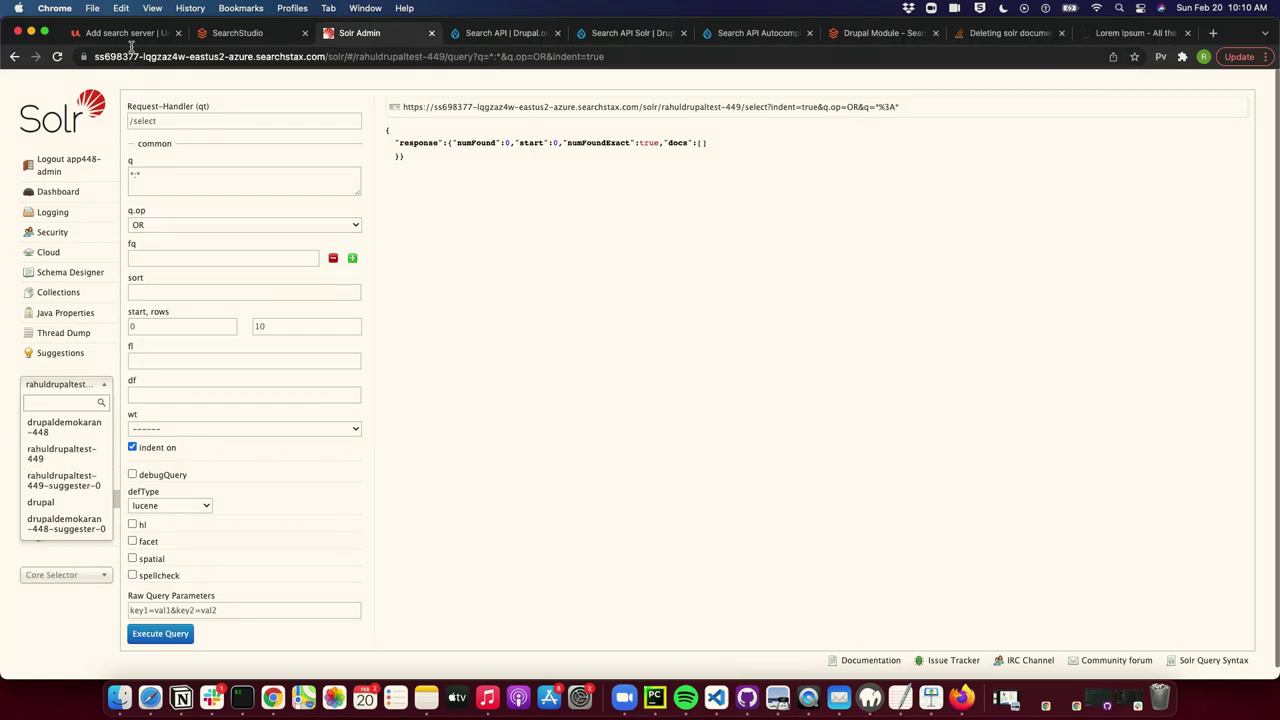
Return to the Drupal server form and set the default Solr collection to rahuldrupaltest-449.
{"action": "key", "text": "super+1"}
{"action": "left_click", "coordinate": [116, 337]}
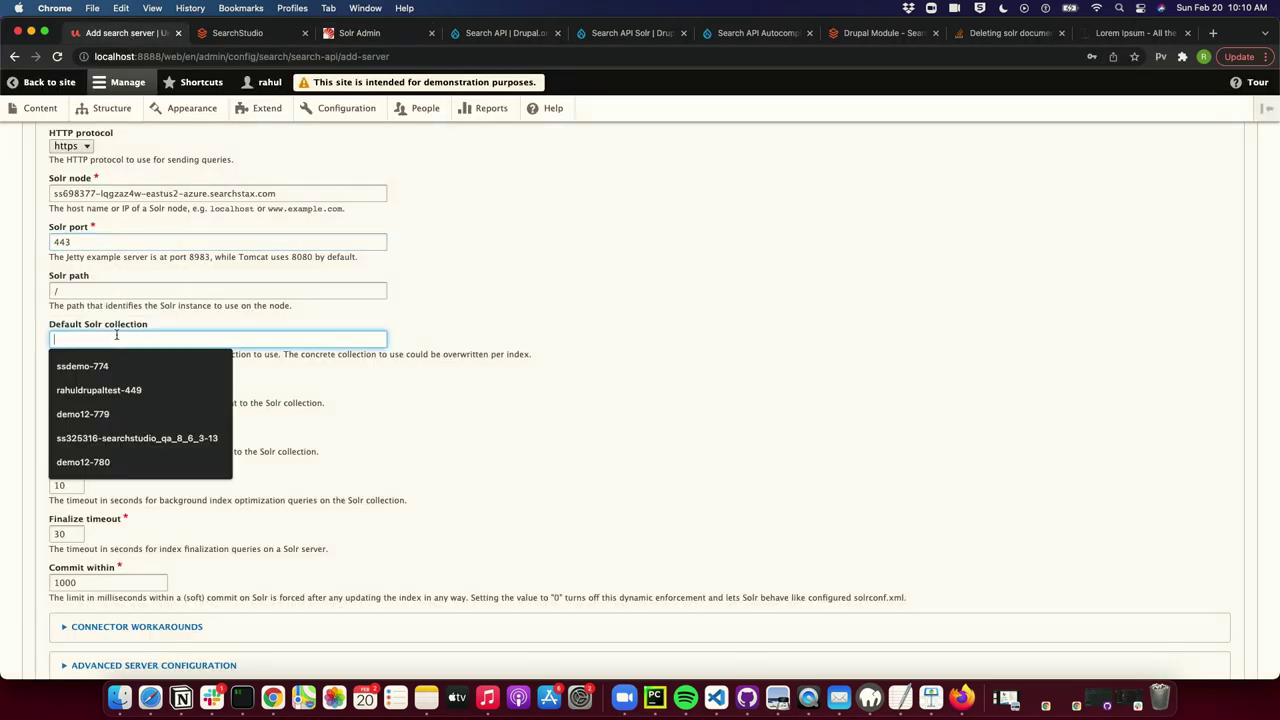
{"action": "key", "text": "Down"}
{"action": "key", "text": "Down"}
{"action": "key", "text": "Return"}
Copy the read-write user ID from SearchStudio into the HTTP basic authentication username and enter the account password.
{"action": "scroll", "coordinate": [270, 425], "scroll_direction": "down", "scroll_amount": 4}
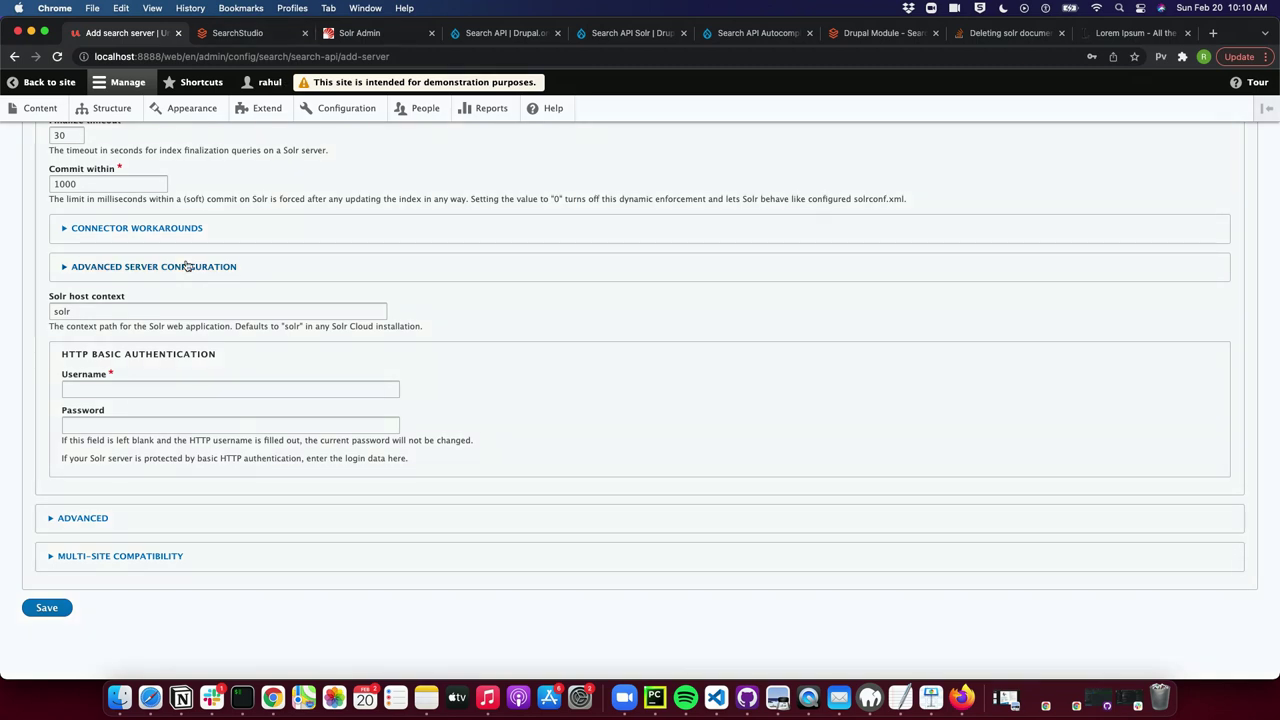
{"action": "left_click", "coordinate": [266, 37]}
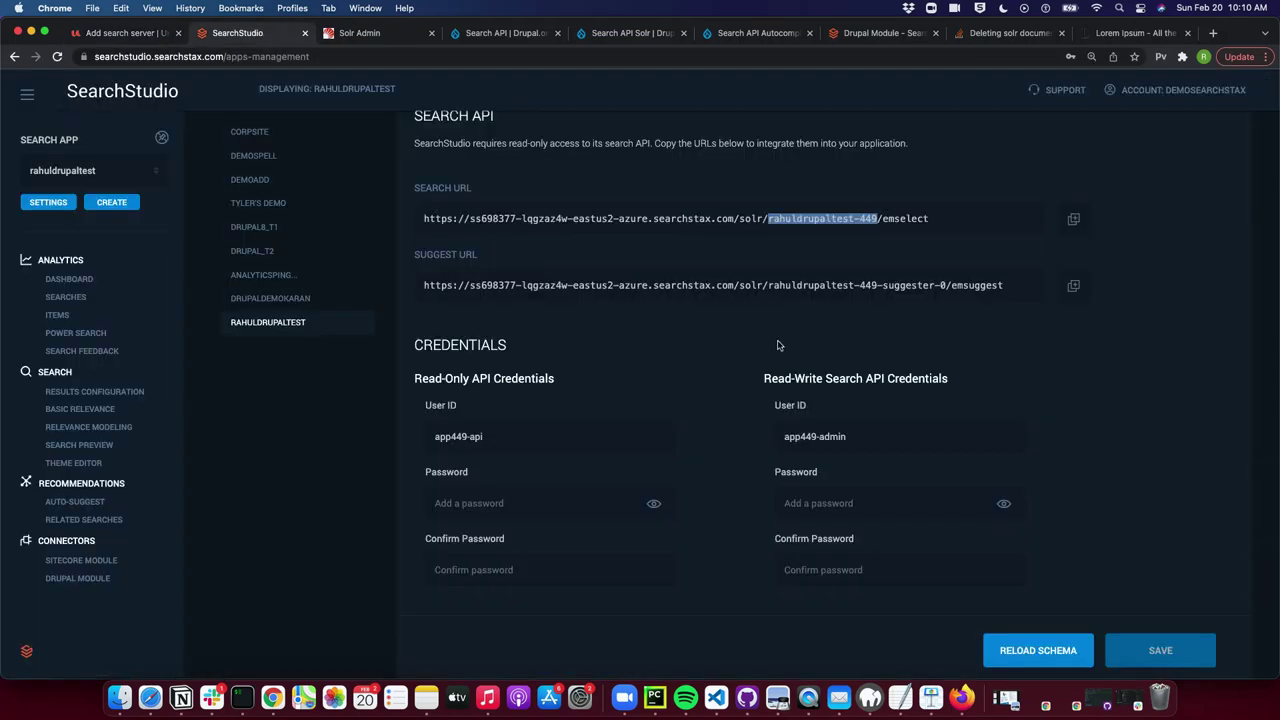
{"action": "left_click_drag", "start_coordinate": [856, 442], "coordinate": [781, 444]}
{"action": "key", "text": "super+c"}
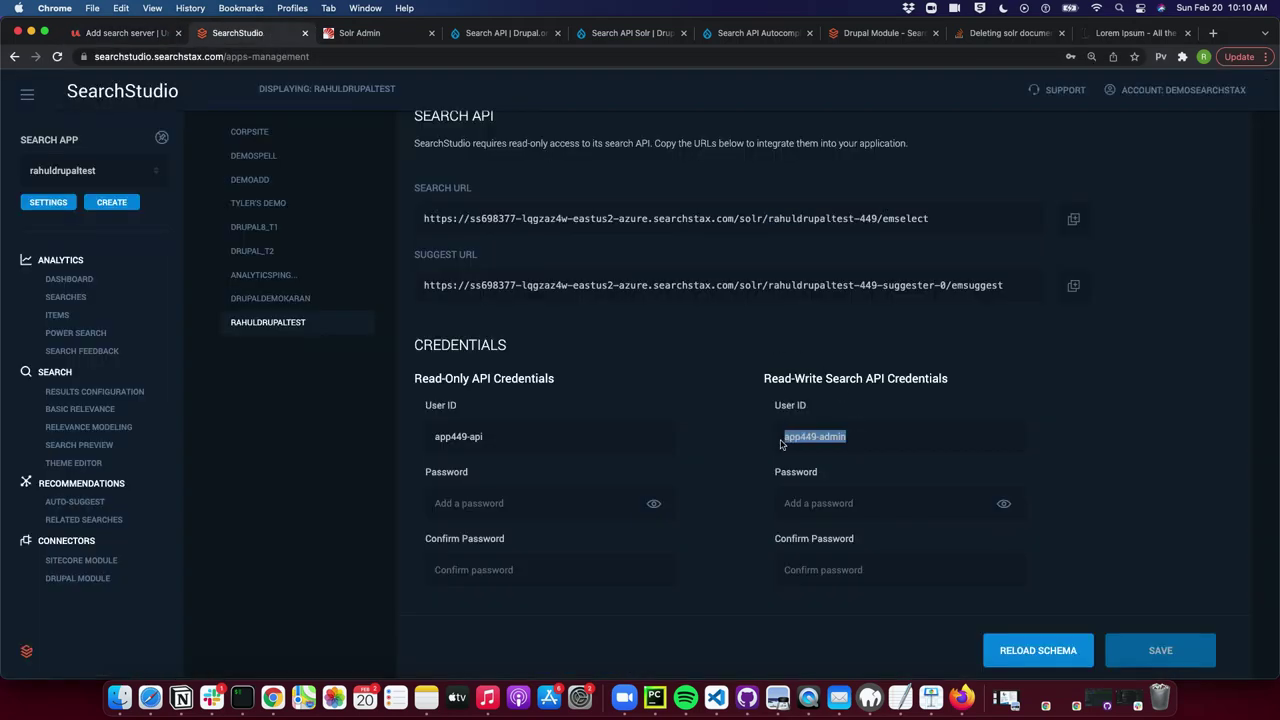
{"action": "left_click", "coordinate": [155, 37]}
{"action": "left_click", "coordinate": [123, 387]}
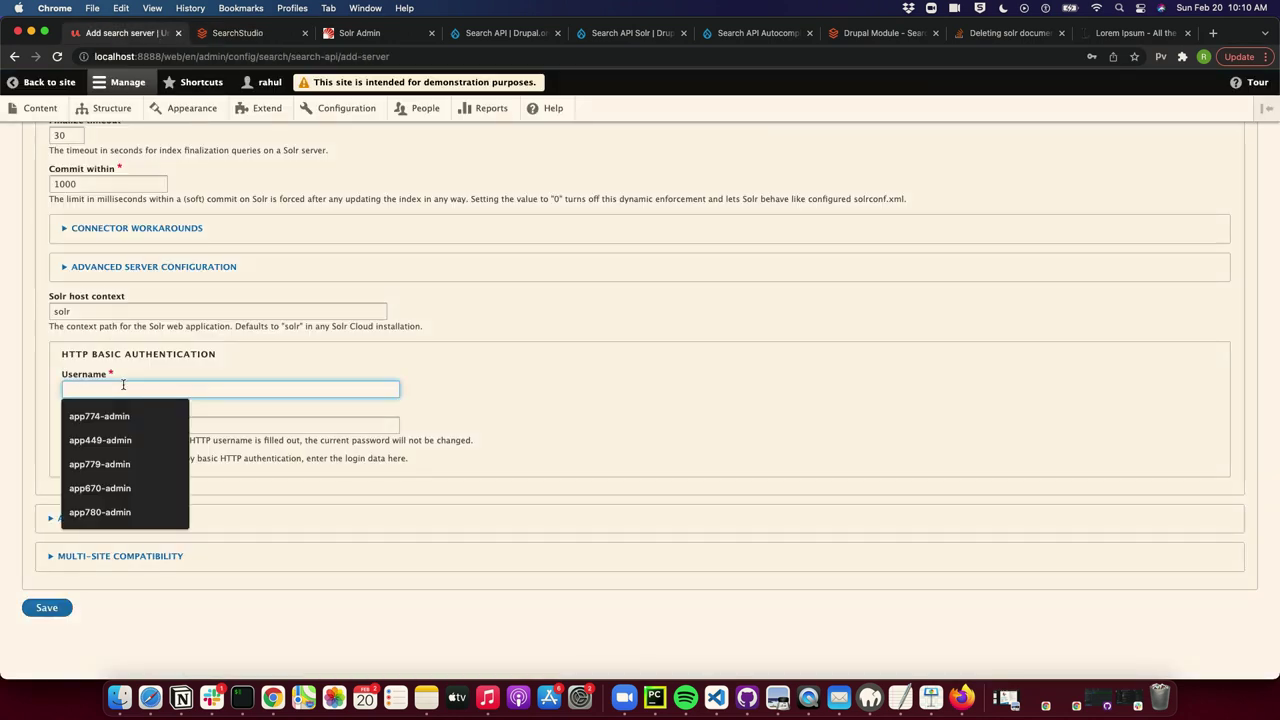
{"action": "key", "text": "super+v"}
{"action": "left_click", "coordinate": [134, 426]}
{"action": "type", "text": "*********"}
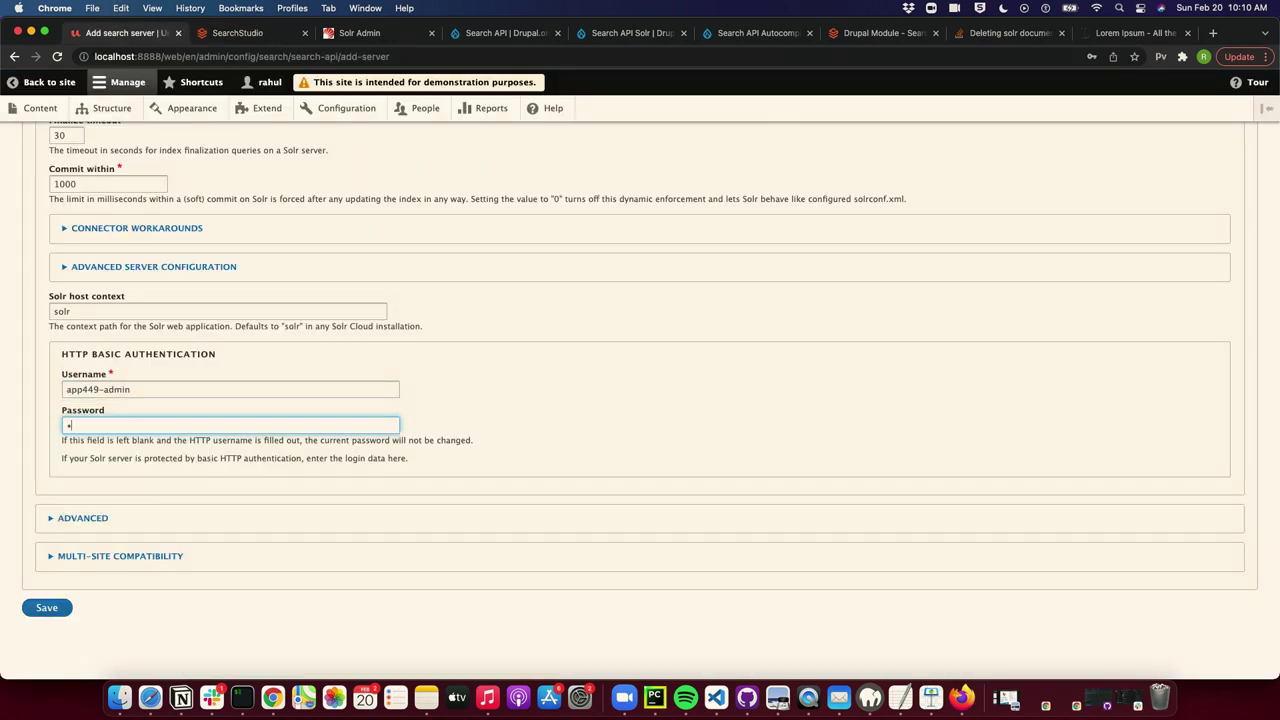
{"action": "type", "text": "*"}
Save the search server without storing the password in the browser, and check its server connection status.
{"action": "left_click", "coordinate": [50, 607]}
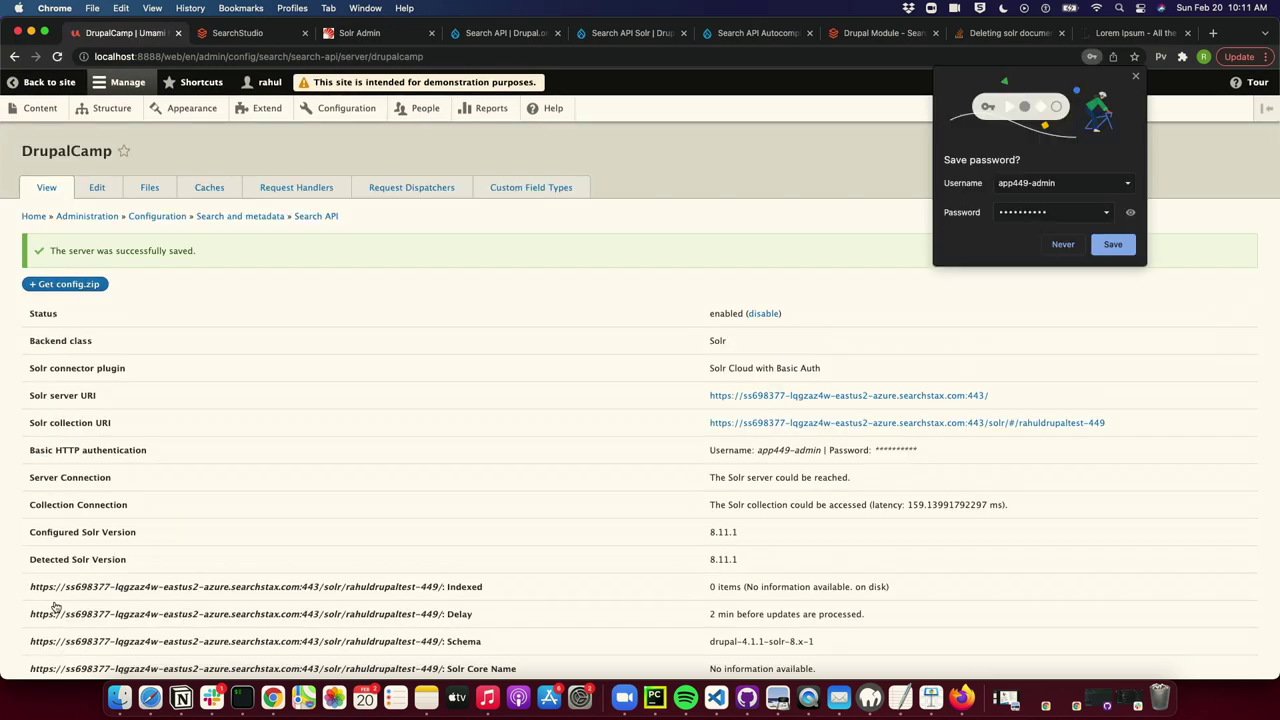
{"action": "left_click", "coordinate": [1058, 247]}
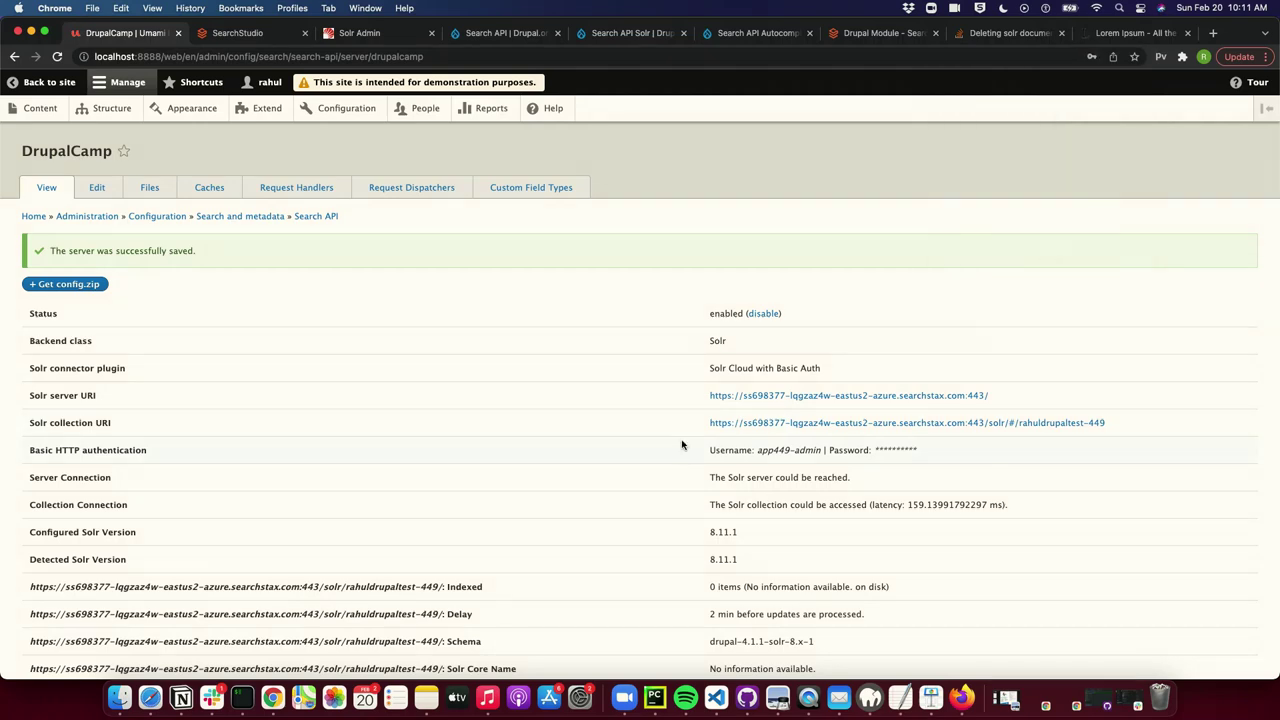
{"action": "scroll", "coordinate": [682, 445], "scroll_direction": "down", "scroll_amount": 3}
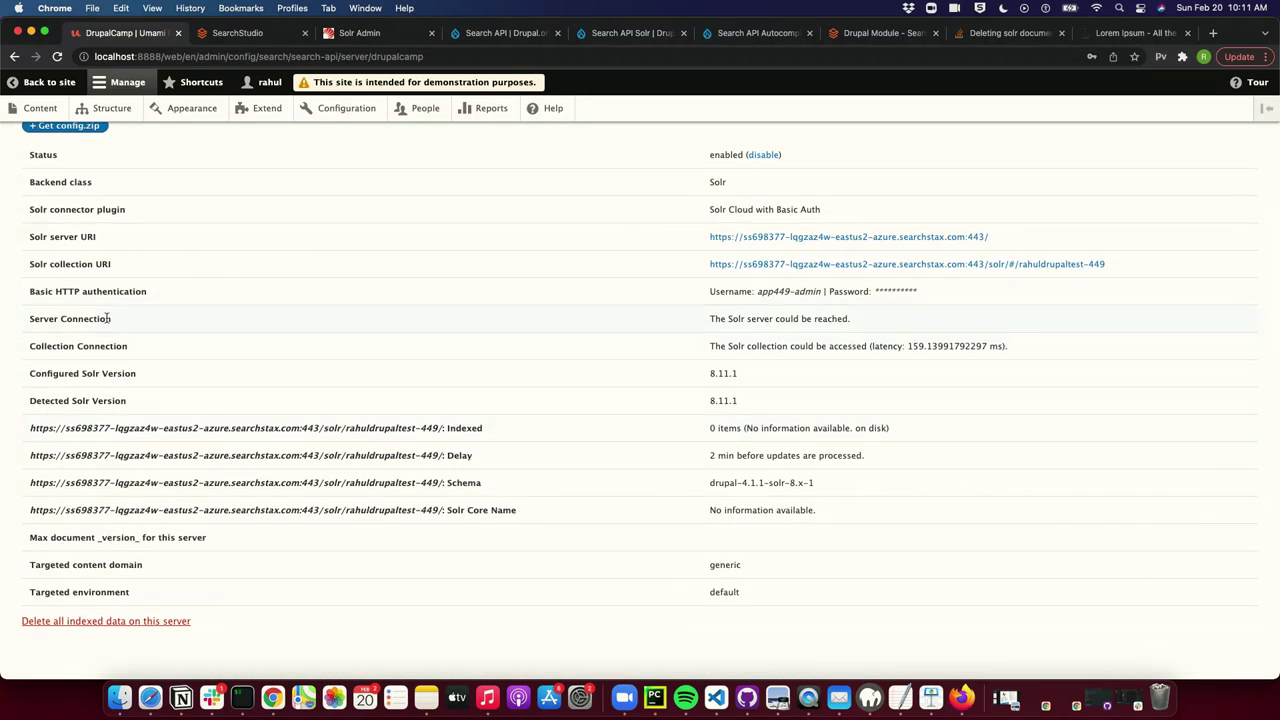
{"action": "left_click_drag", "start_coordinate": [712, 318], "coordinate": [865, 320]}
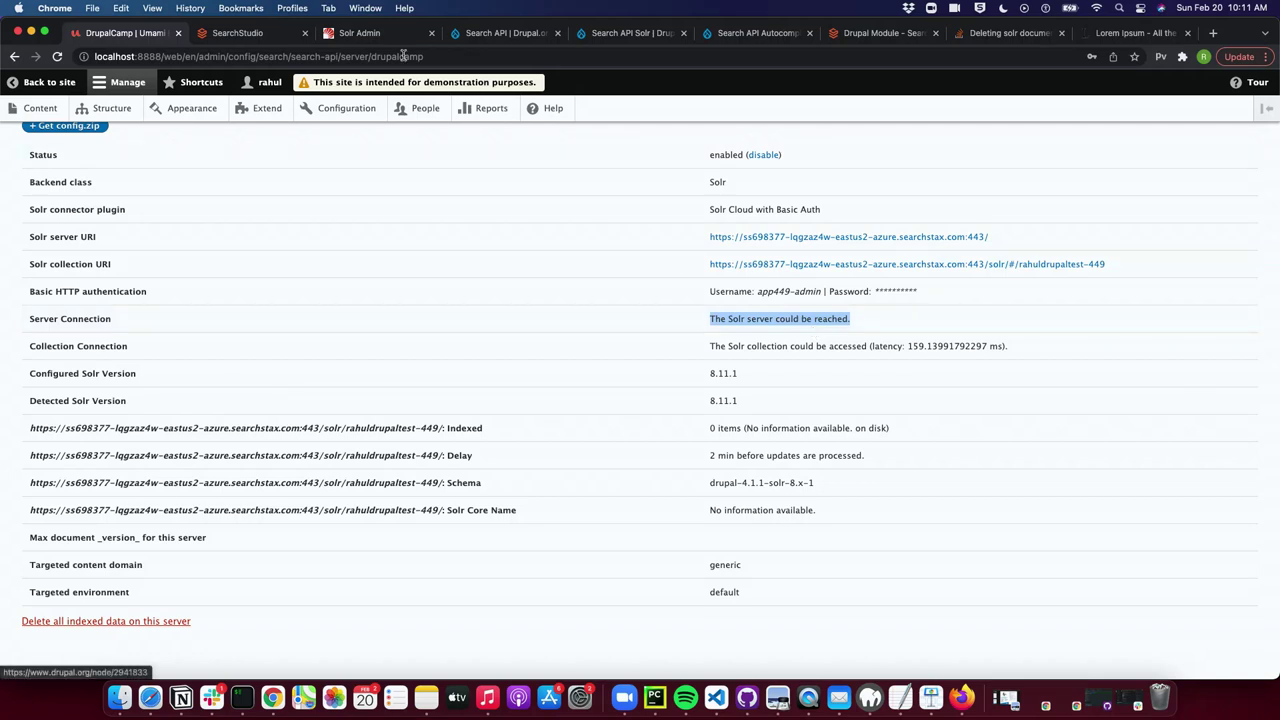
Compare the host in SearchStudio's search URL with the Solr server URI on the Drupal server page.
{"action": "left_click", "coordinate": [270, 34]}
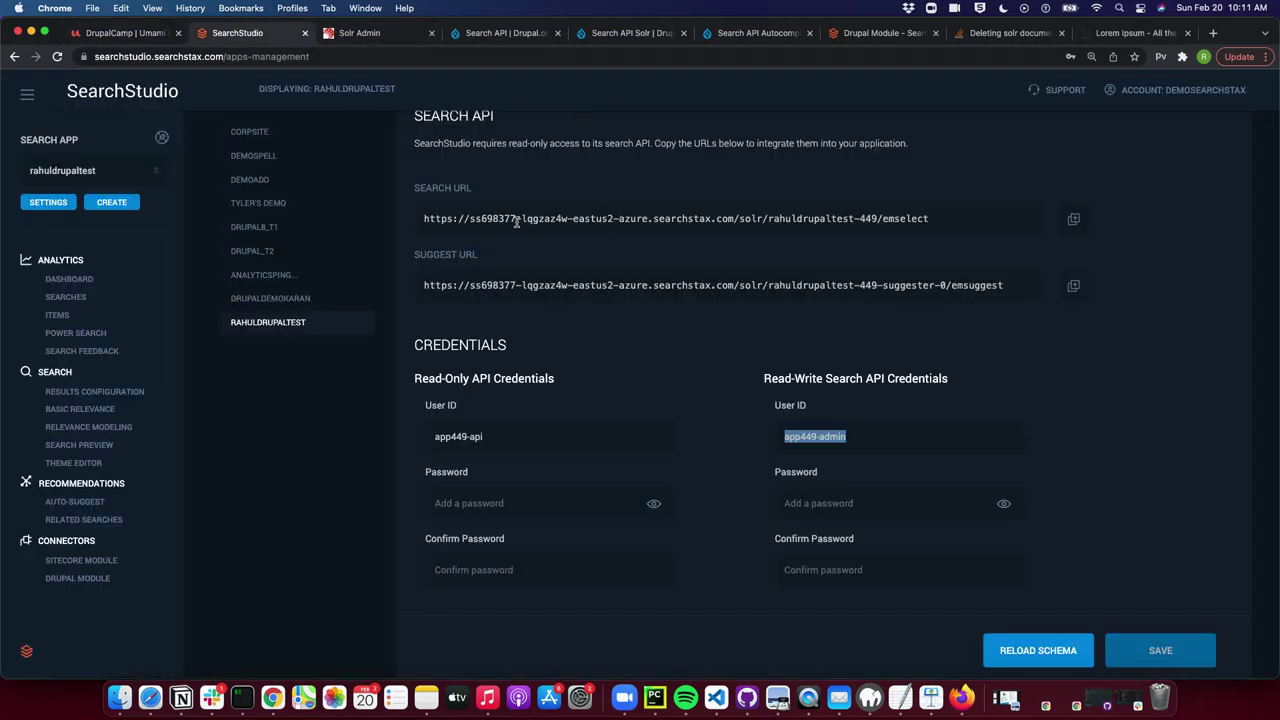
{"action": "left_click_drag", "start_coordinate": [469, 218], "coordinate": [734, 220]}
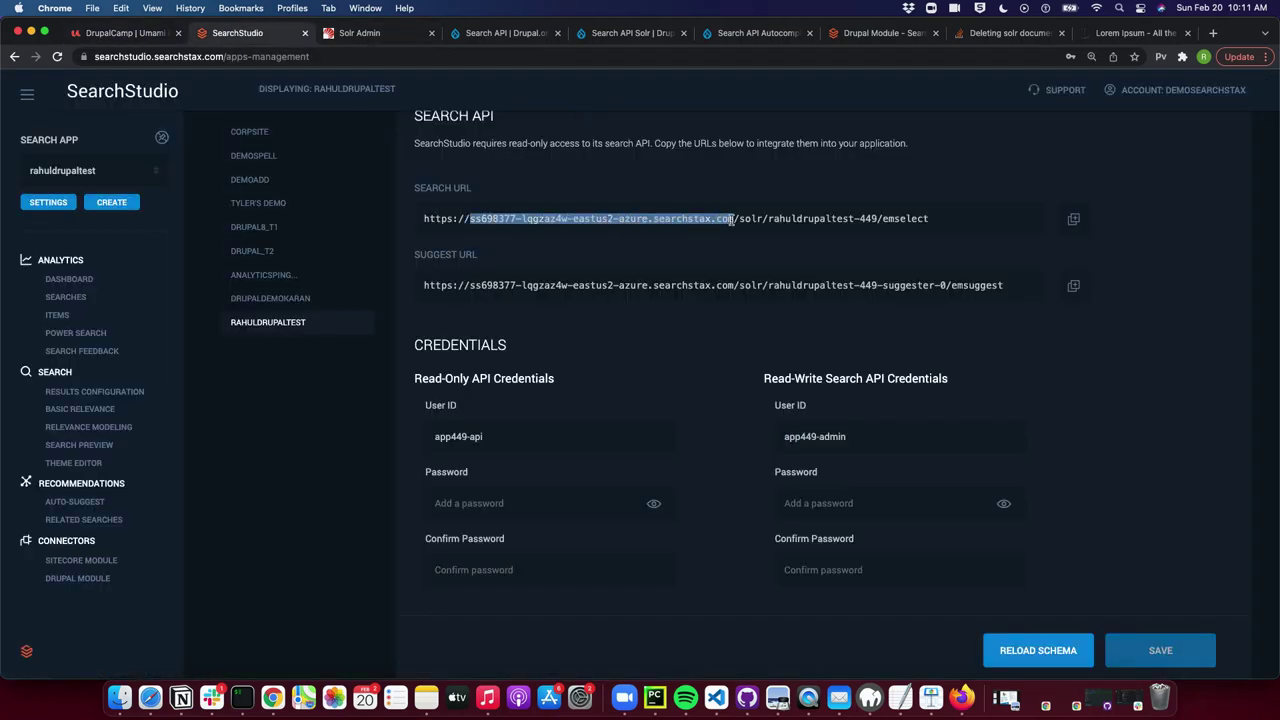
{"action": "left_click", "coordinate": [130, 33]}
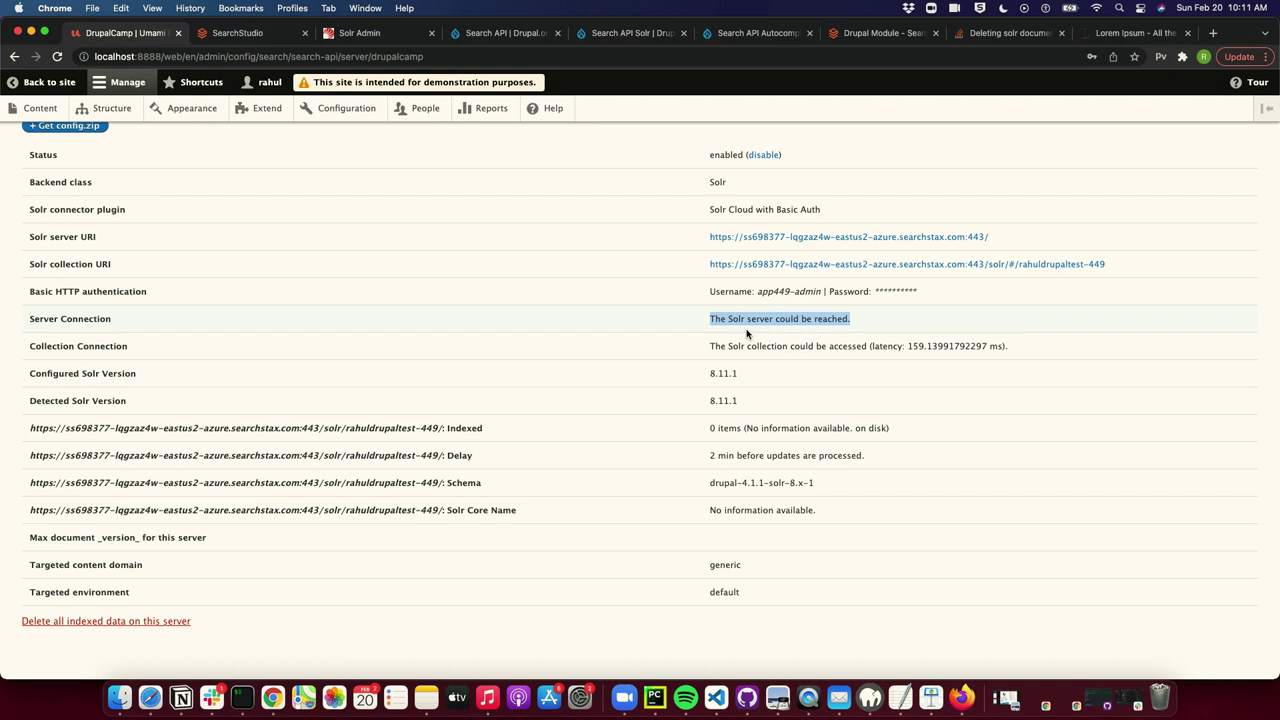
Start a new Search API index and name it DrupalCamp.
{"action": "scroll", "coordinate": [423, 326], "scroll_direction": "up", "scroll_amount": 3}
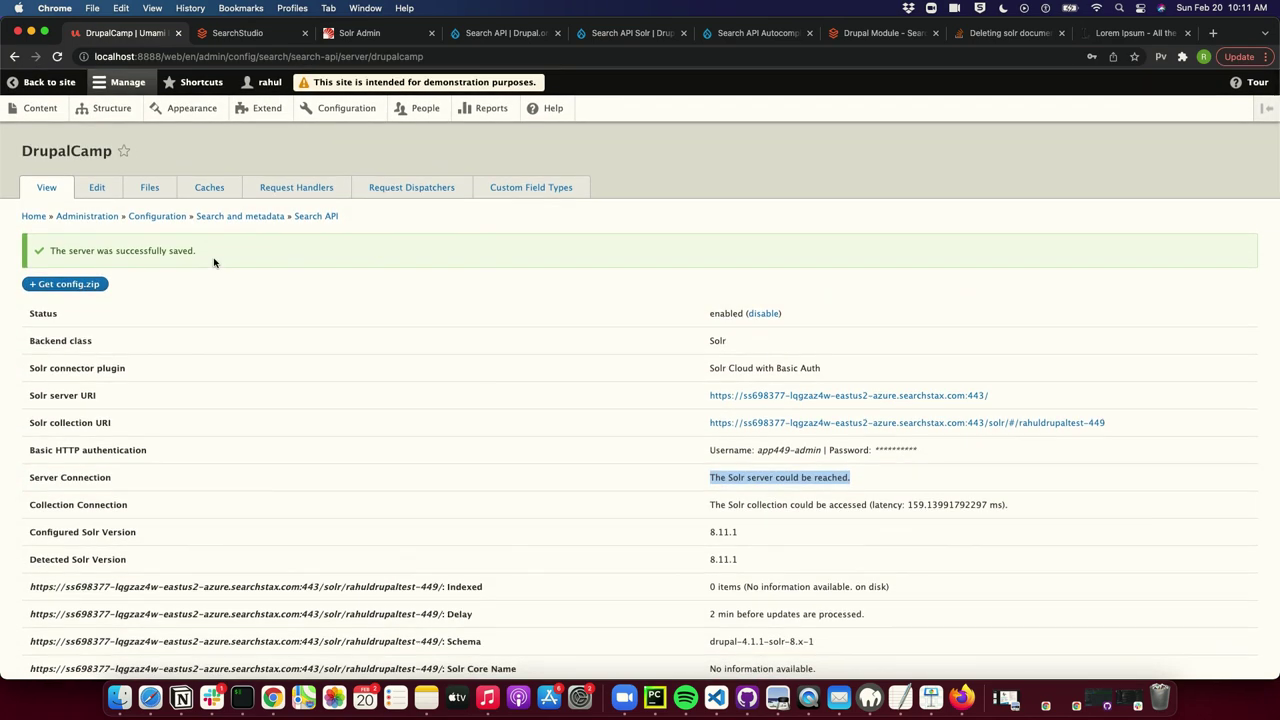
{"action": "left_click", "coordinate": [331, 217]}
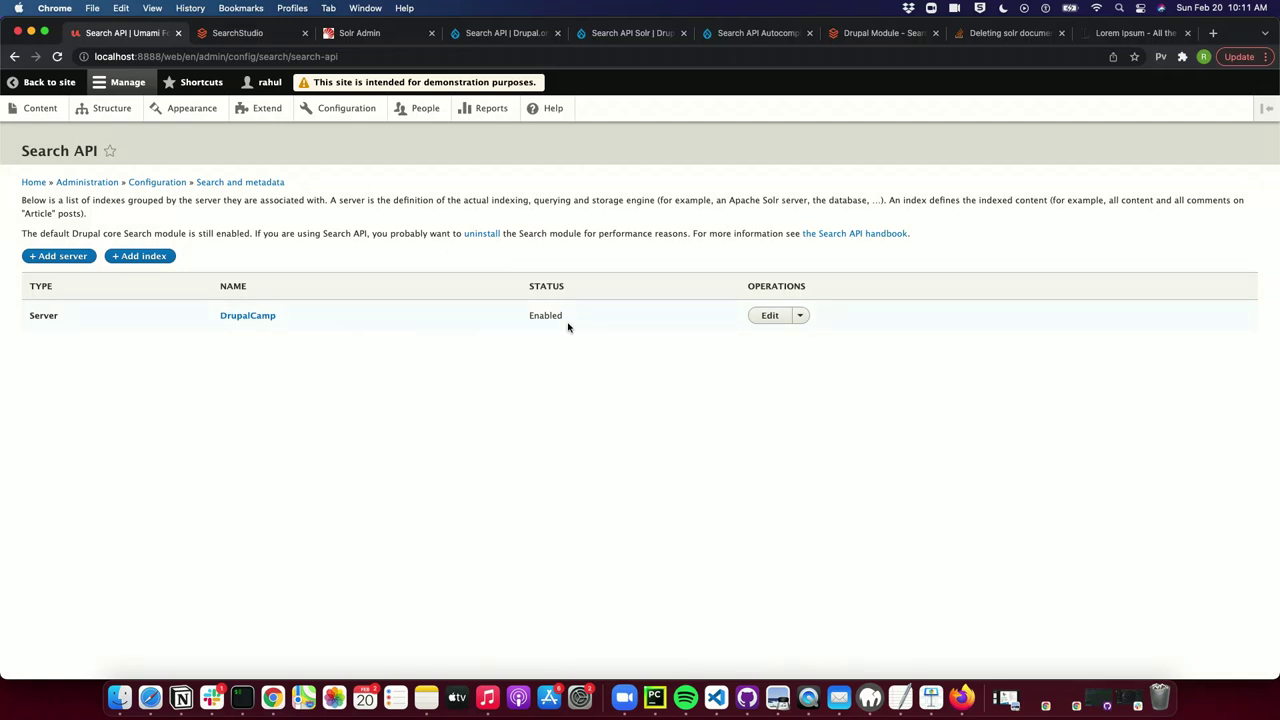
{"action": "left_click", "coordinate": [156, 264]}
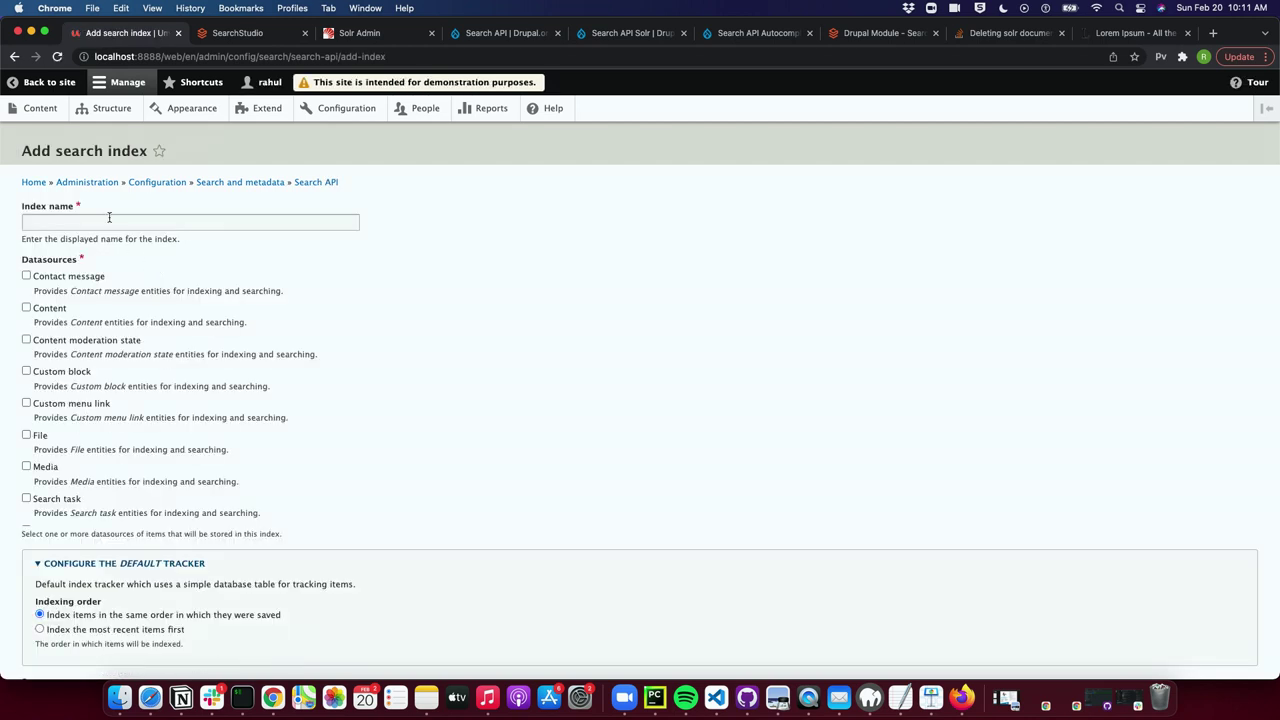
{"action": "left_click", "coordinate": [109, 218]}
{"action": "type", "text": "Drupal"}
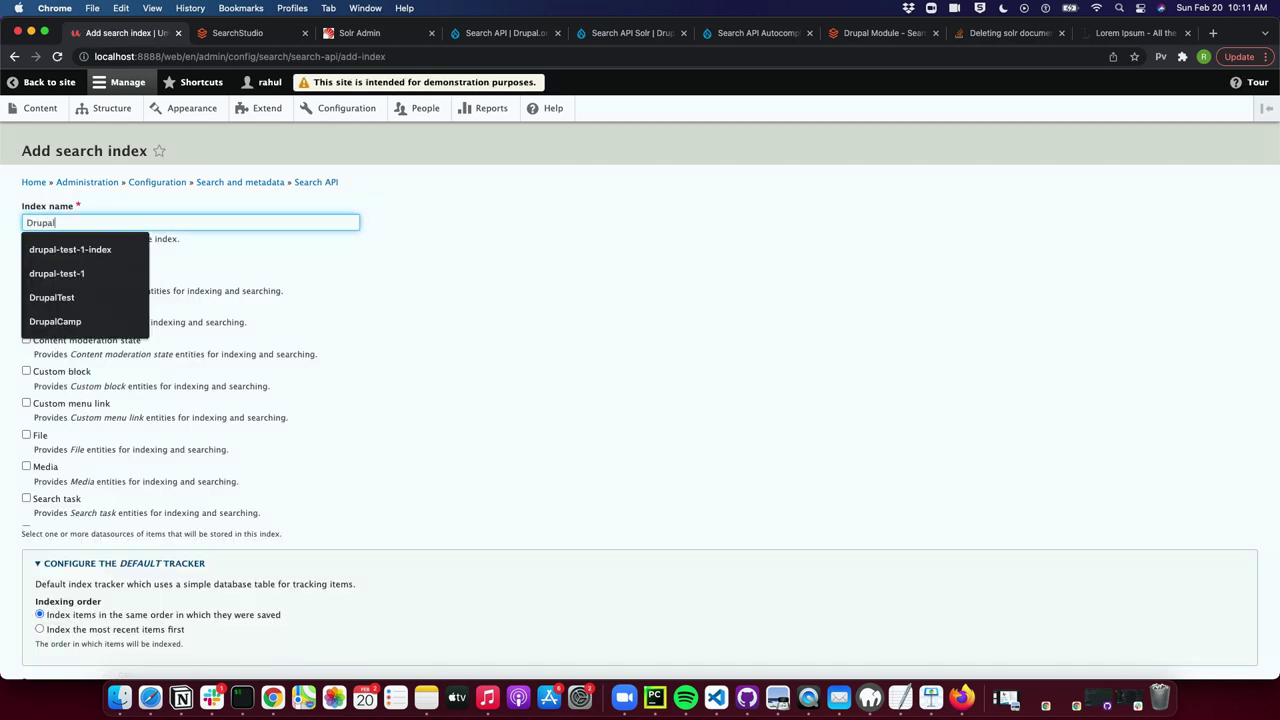
{"action": "type", "text": "Camp"}
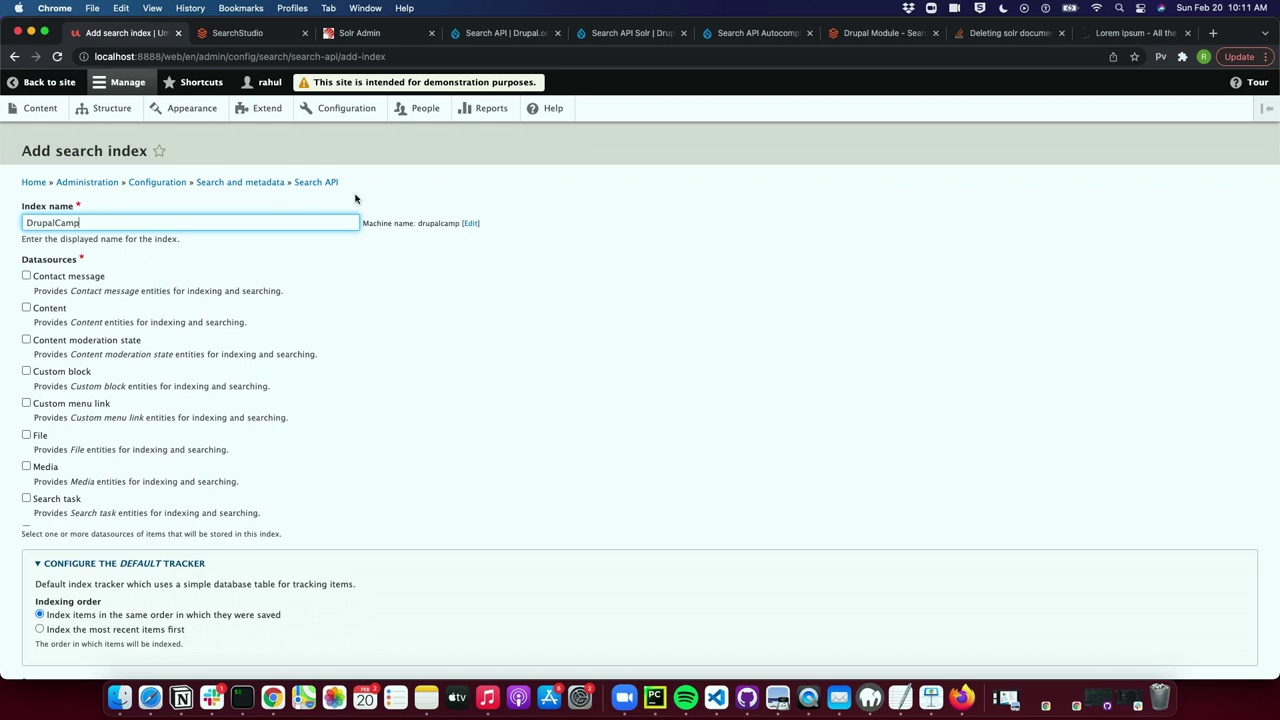
Use Content as the index's datasource and index all of its bundles except Recipe.
{"action": "left_click", "coordinate": [56, 311]}
{"action": "scroll", "coordinate": [243, 309], "scroll_direction": "down", "scroll_amount": 5}
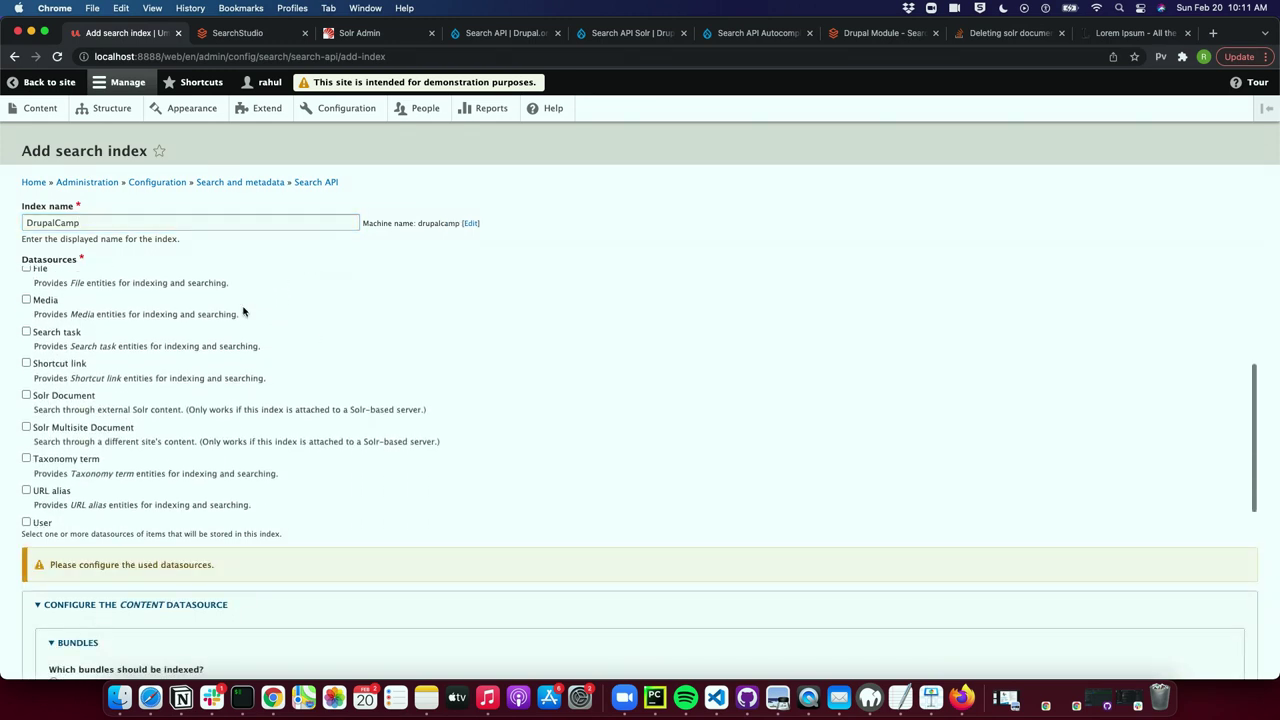
{"action": "scroll", "coordinate": [298, 480], "scroll_direction": "down", "scroll_amount": 5}
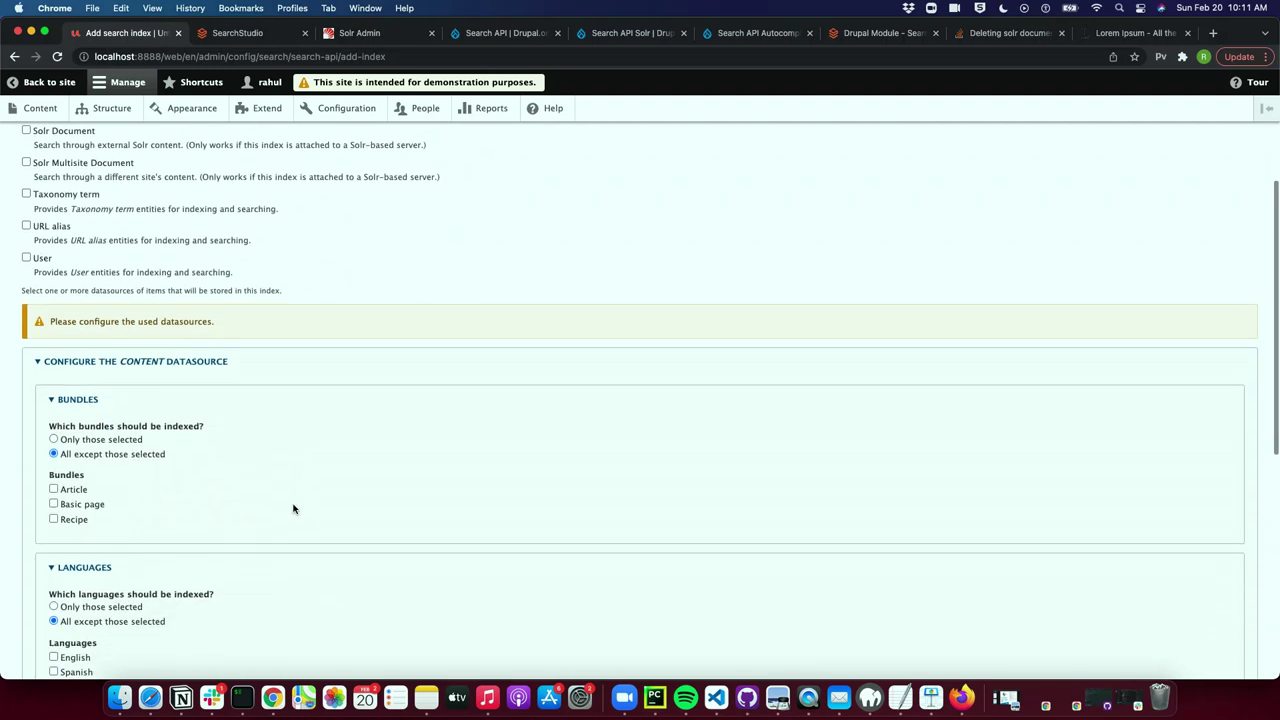
{"action": "left_click", "coordinate": [54, 455]}
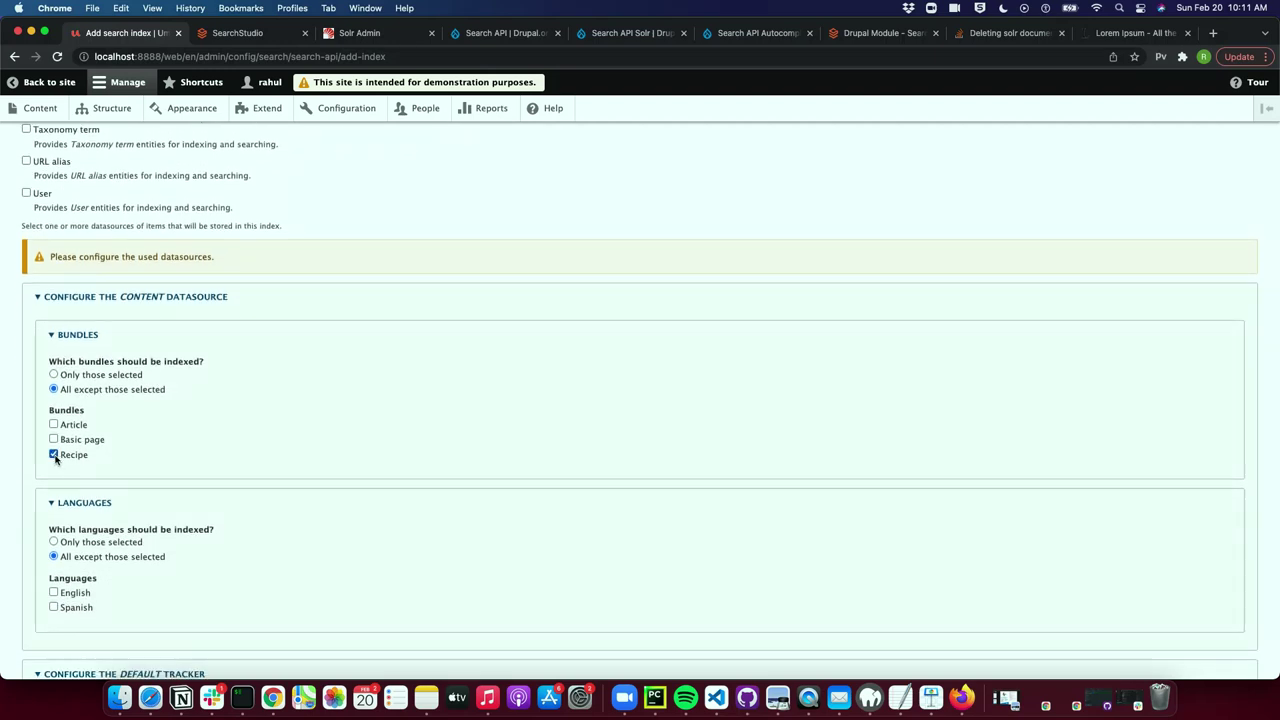
Restrict the Content datasource's indexed languages to English only.
{"action": "scroll", "coordinate": [180, 452], "scroll_direction": "down", "scroll_amount": 1}
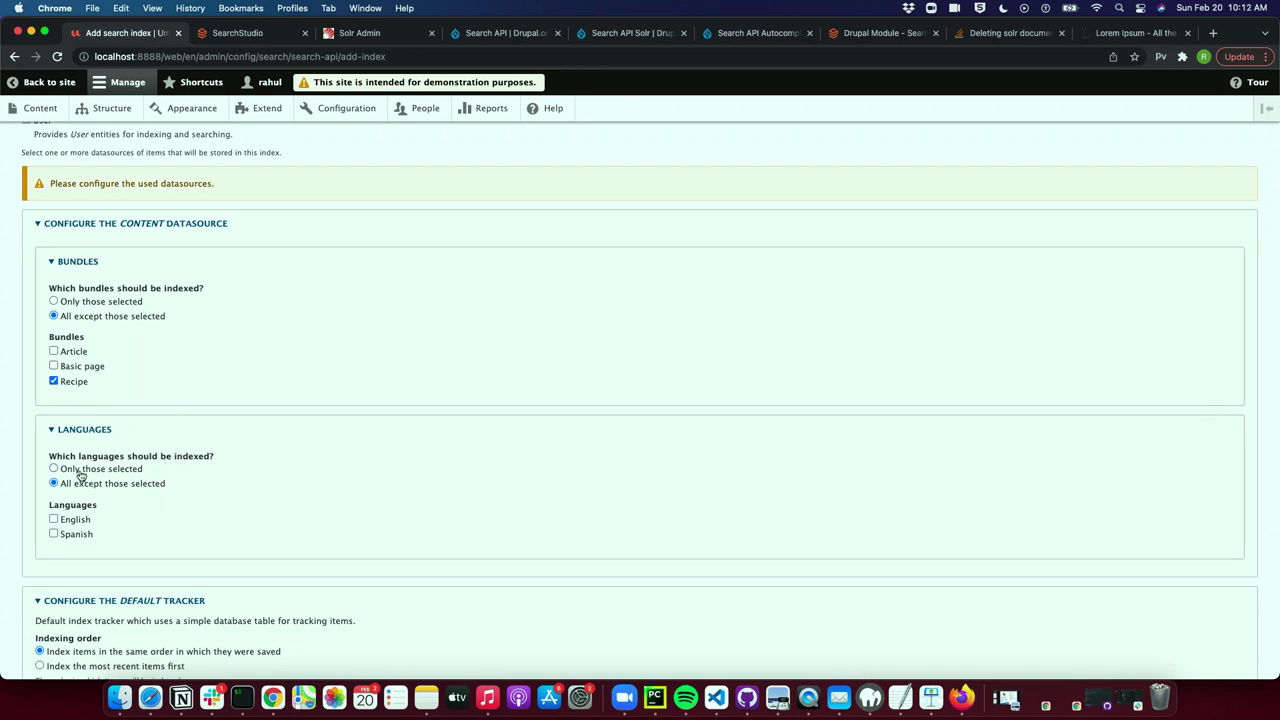
{"action": "left_click", "coordinate": [79, 473]}
{"action": "left_click", "coordinate": [70, 522]}
Review the index settings, assign the index to the DrupalCamp server and save it.
{"action": "scroll", "coordinate": [182, 513], "scroll_direction": "down", "scroll_amount": 5}
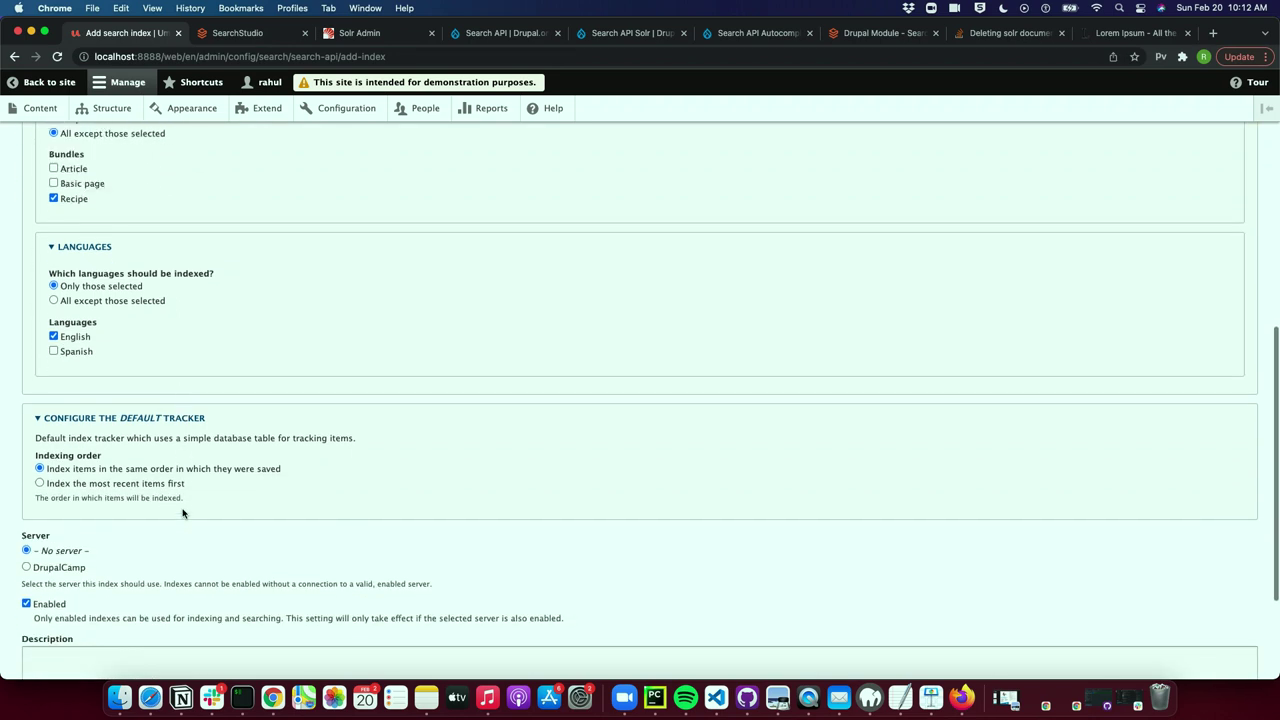
{"action": "scroll", "coordinate": [123, 502], "scroll_direction": "down", "scroll_amount": 1}
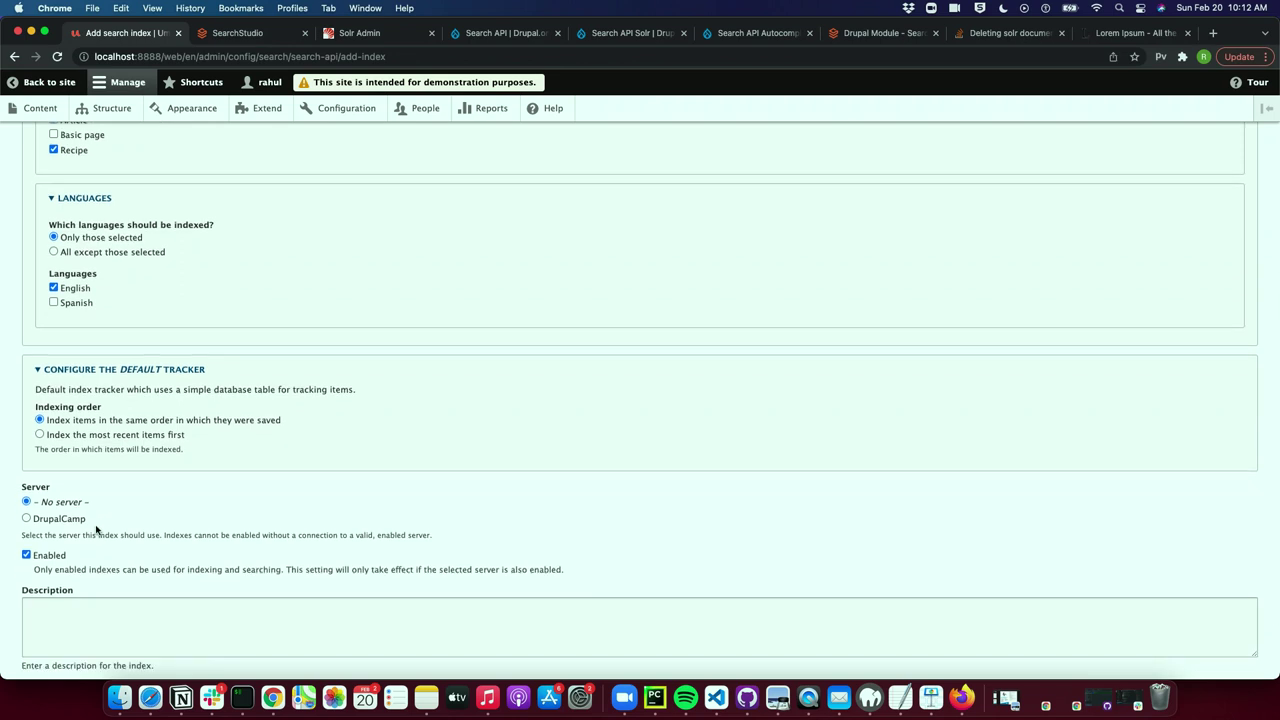
{"action": "scroll", "coordinate": [96, 530], "scroll_direction": "up", "scroll_amount": 5}
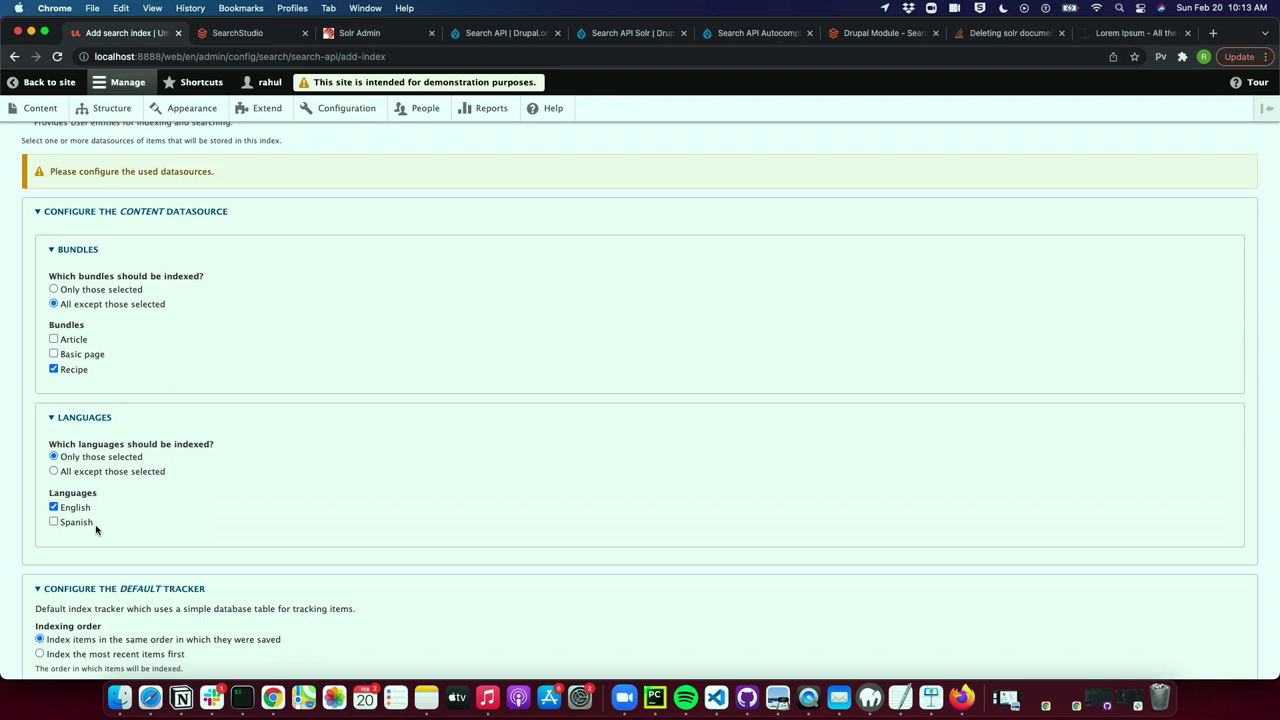
{"action": "scroll", "coordinate": [96, 530], "scroll_direction": "down", "scroll_amount": 5}
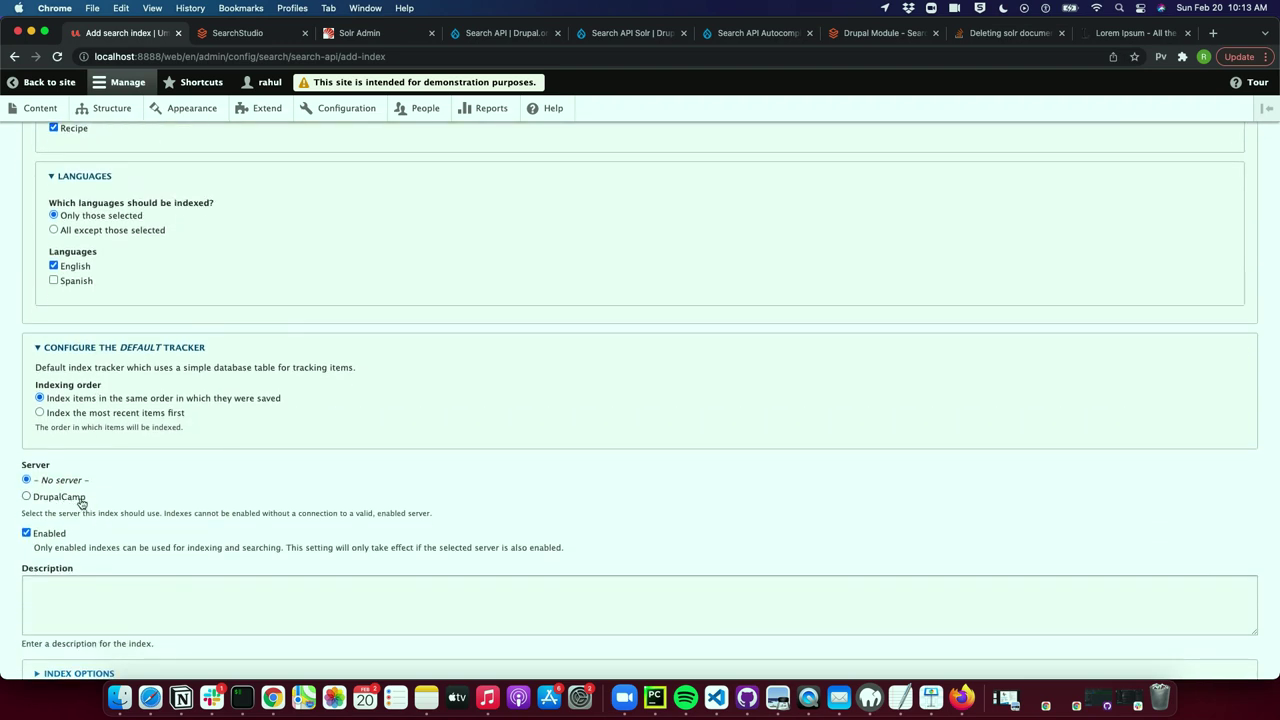
{"action": "left_click", "coordinate": [64, 498]}
{"action": "scroll", "coordinate": [64, 498], "scroll_direction": "down", "scroll_amount": 3}
{"action": "left_click", "coordinate": [42, 606]}
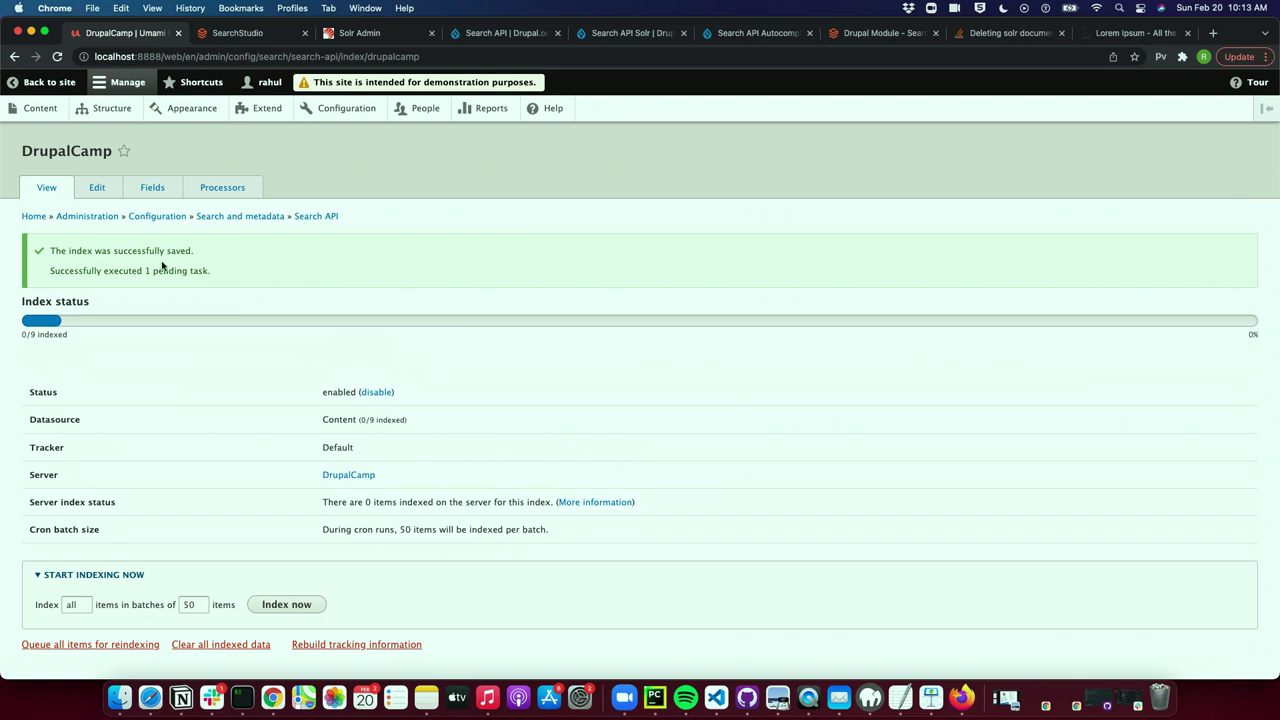
Check the current query response in Solr Admin, and index all items of the DrupalCamp index from Drupal.
{"action": "scroll", "coordinate": [163, 266], "scroll_direction": "down", "scroll_amount": 2}
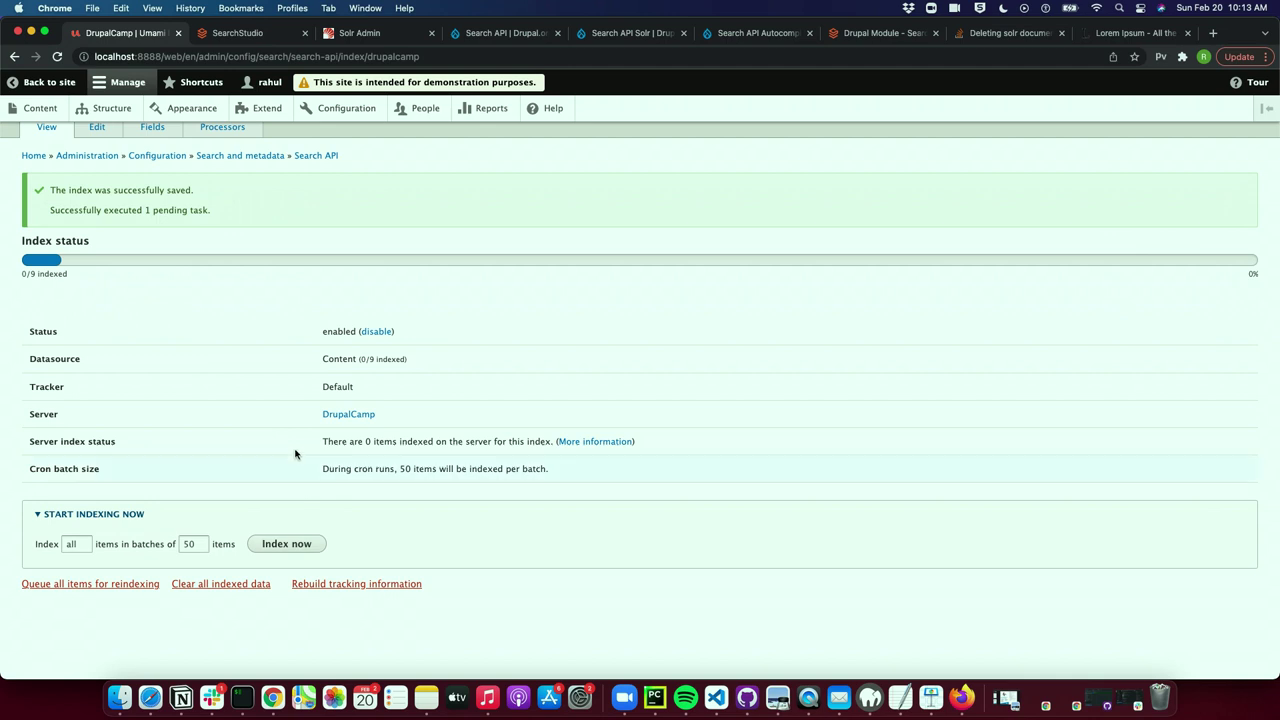
{"action": "left_click", "coordinate": [352, 38]}
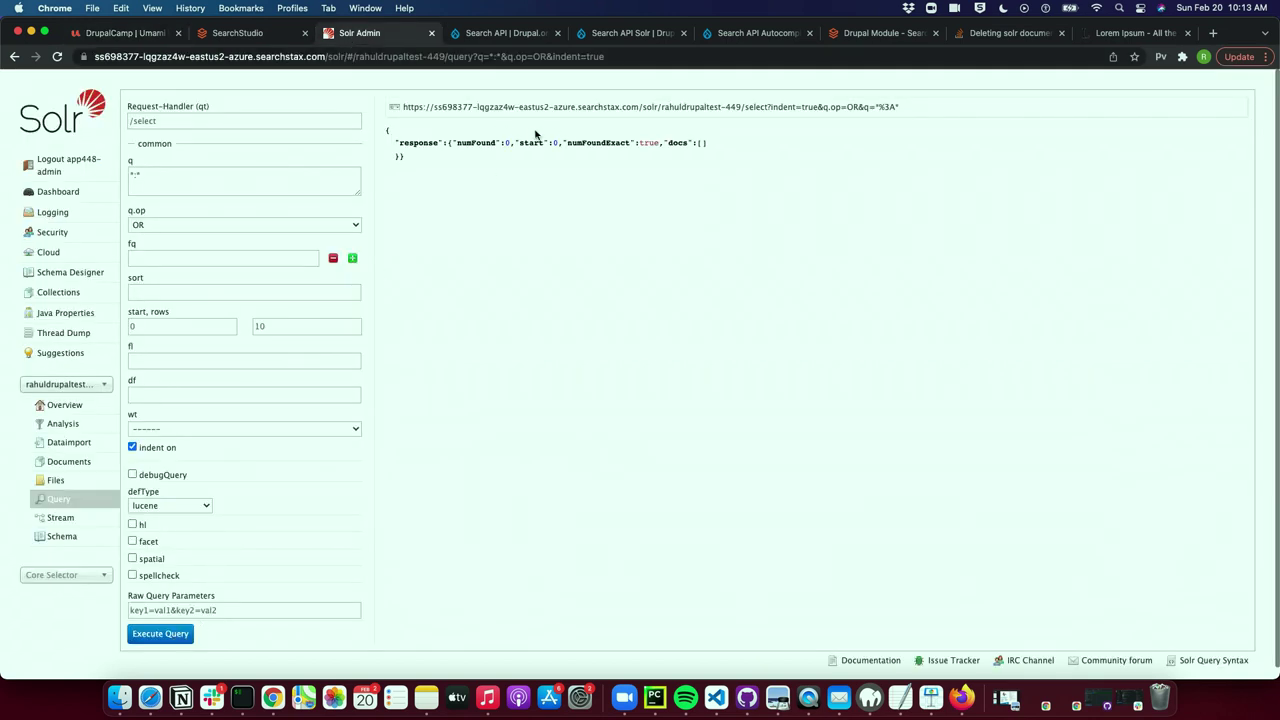
{"action": "left_click", "coordinate": [125, 34]}
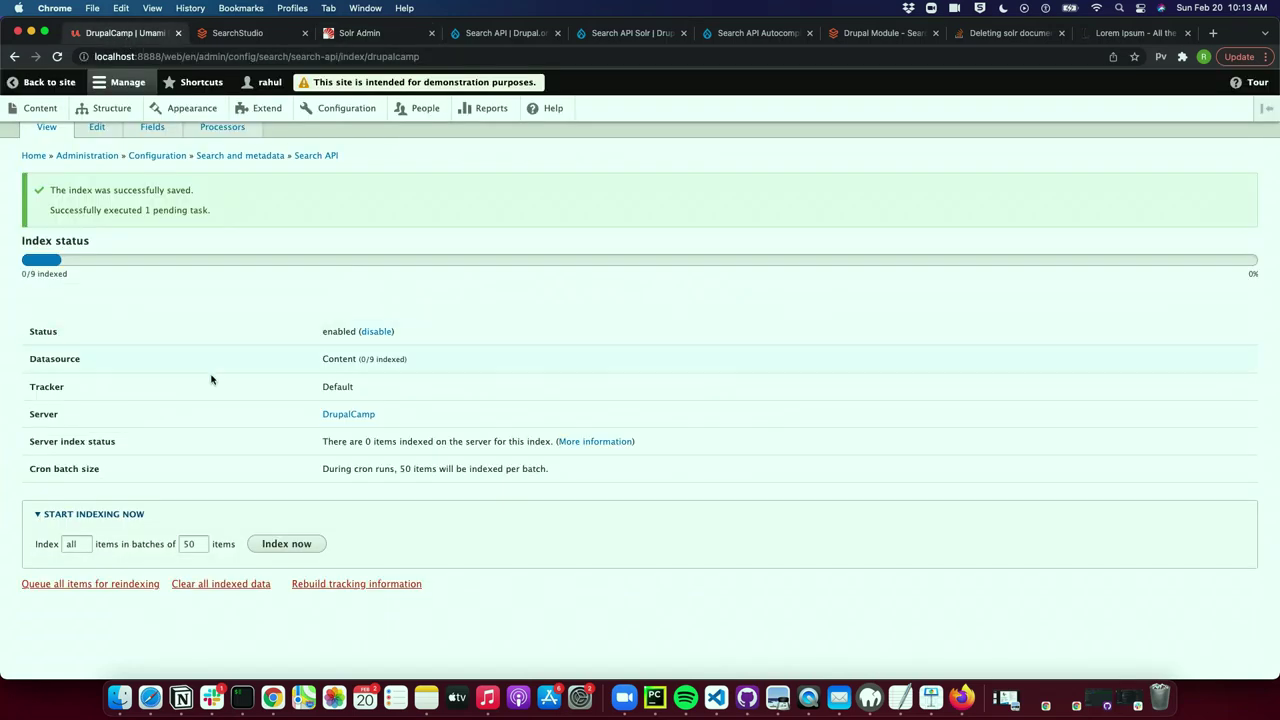
{"action": "left_click", "coordinate": [289, 546]}
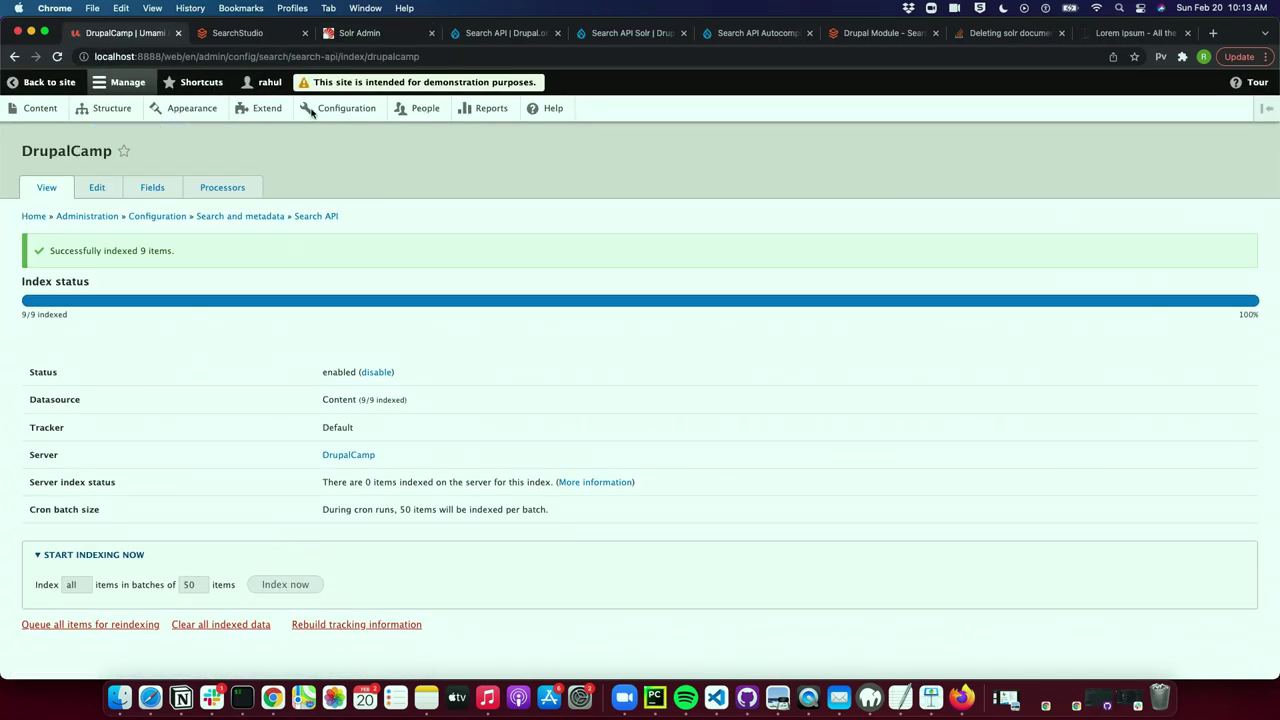
Run the *:* query on the rahuldrupaltest-449 collection in Solr Admin and examine the number found and the first document.
{"action": "left_click", "coordinate": [339, 38]}
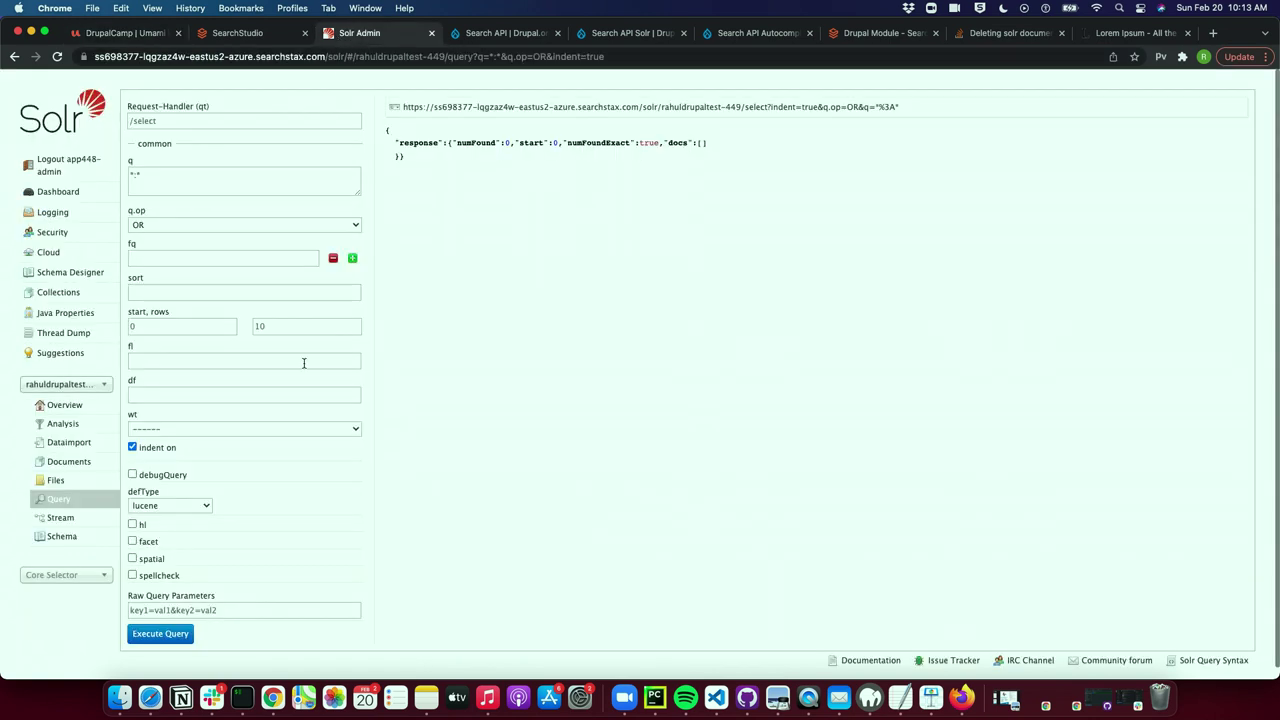
{"action": "left_click", "coordinate": [175, 637]}
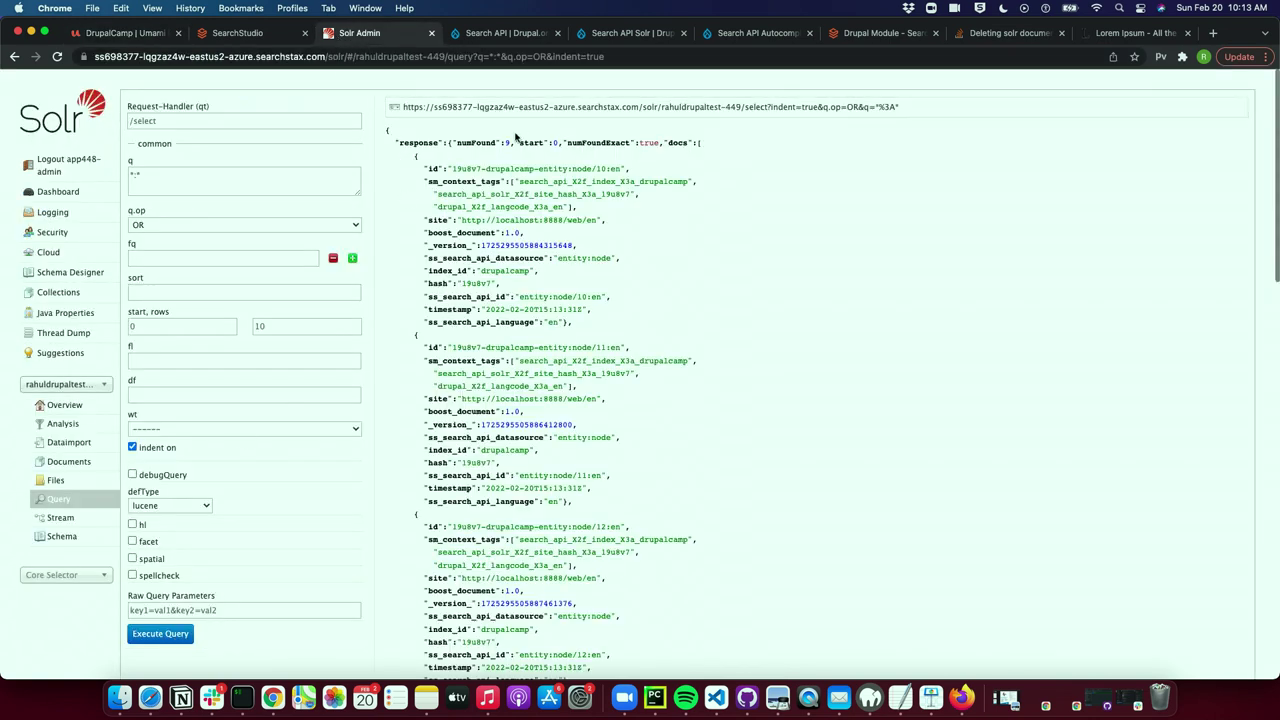
{"action": "left_click_drag", "start_coordinate": [457, 143], "coordinate": [572, 150]}
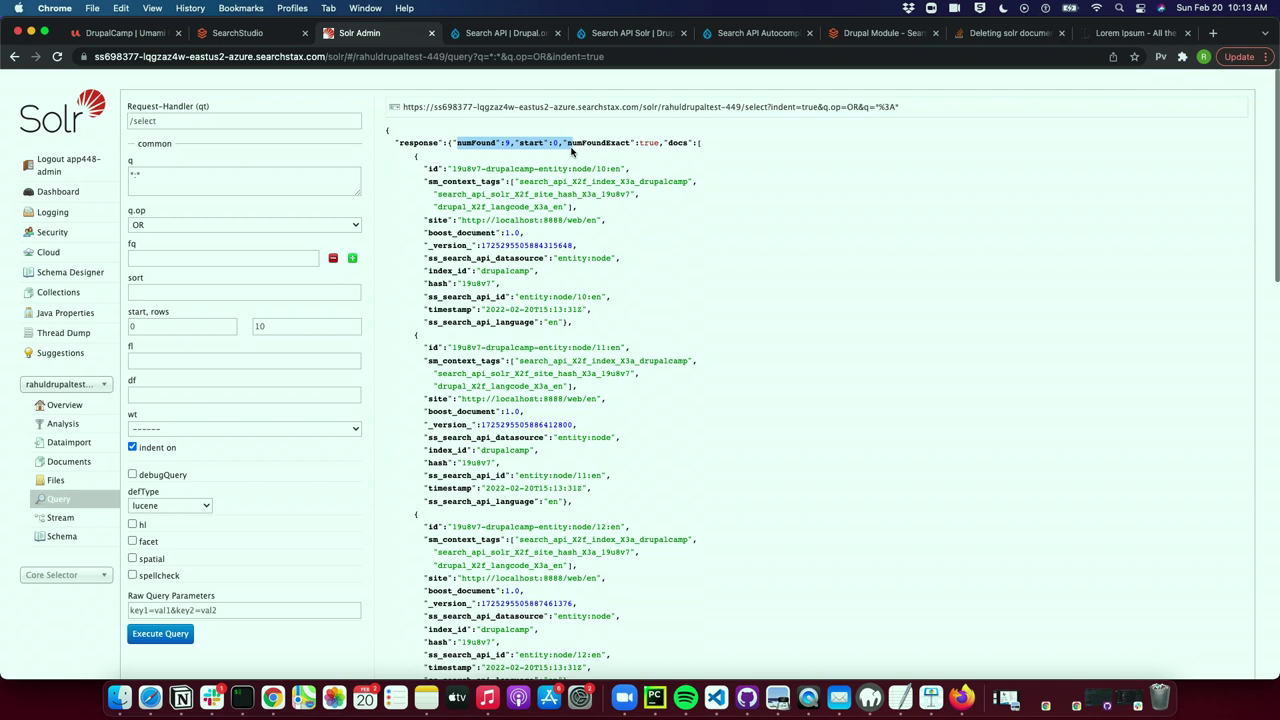
{"action": "left_click_drag", "start_coordinate": [420, 168], "coordinate": [527, 318]}
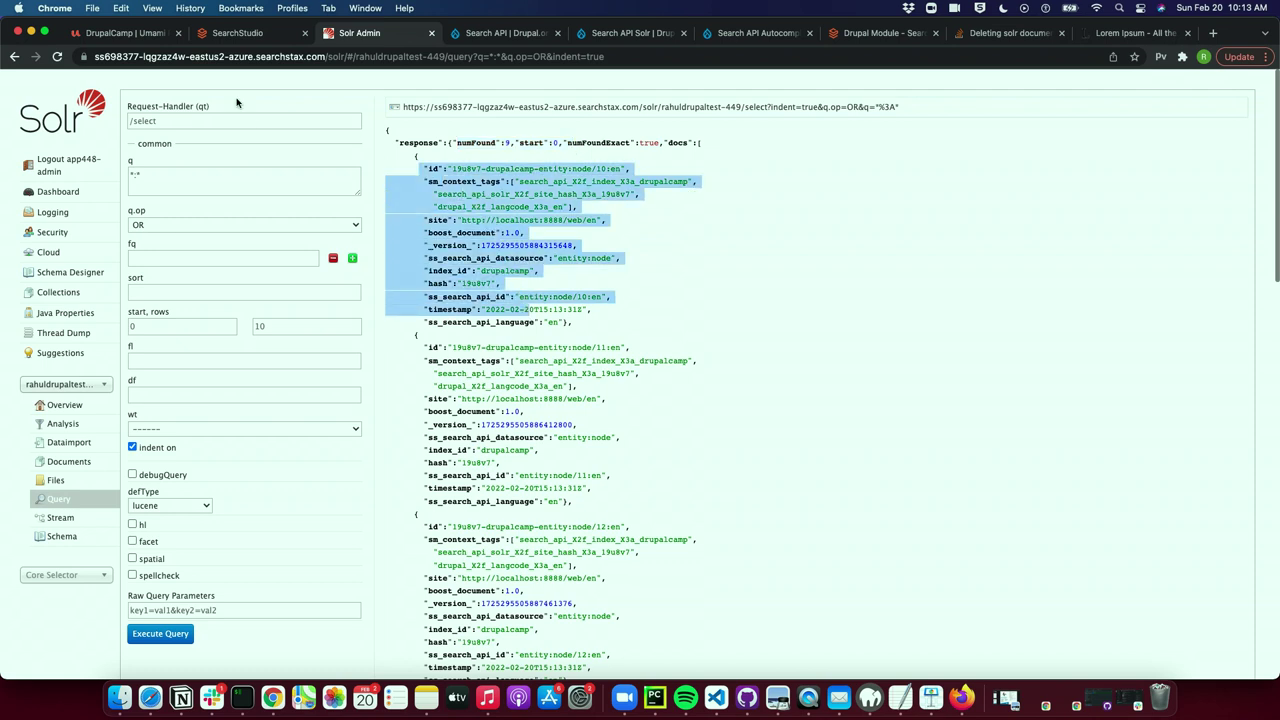
Return to Drupal, open field management for the DrupalCamp index and bring up the dialog for adding fields.
{"action": "left_click", "coordinate": [142, 36]}
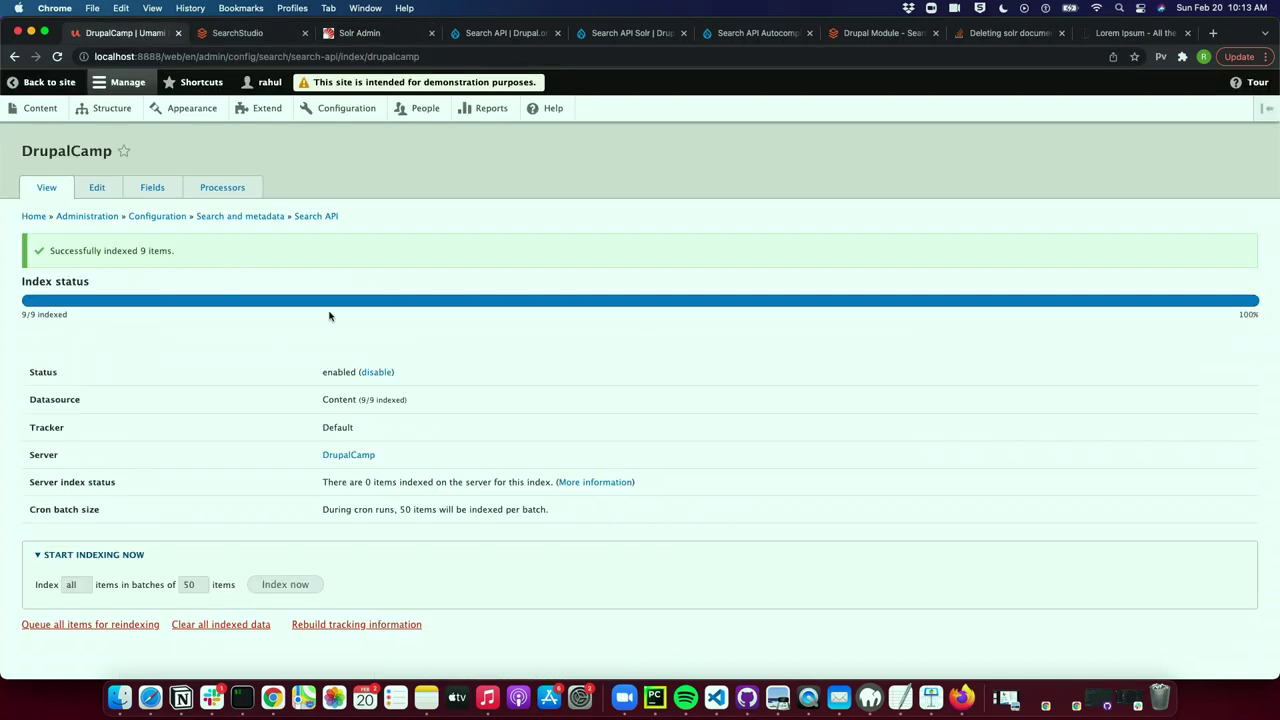
{"action": "left_click", "coordinate": [318, 217]}
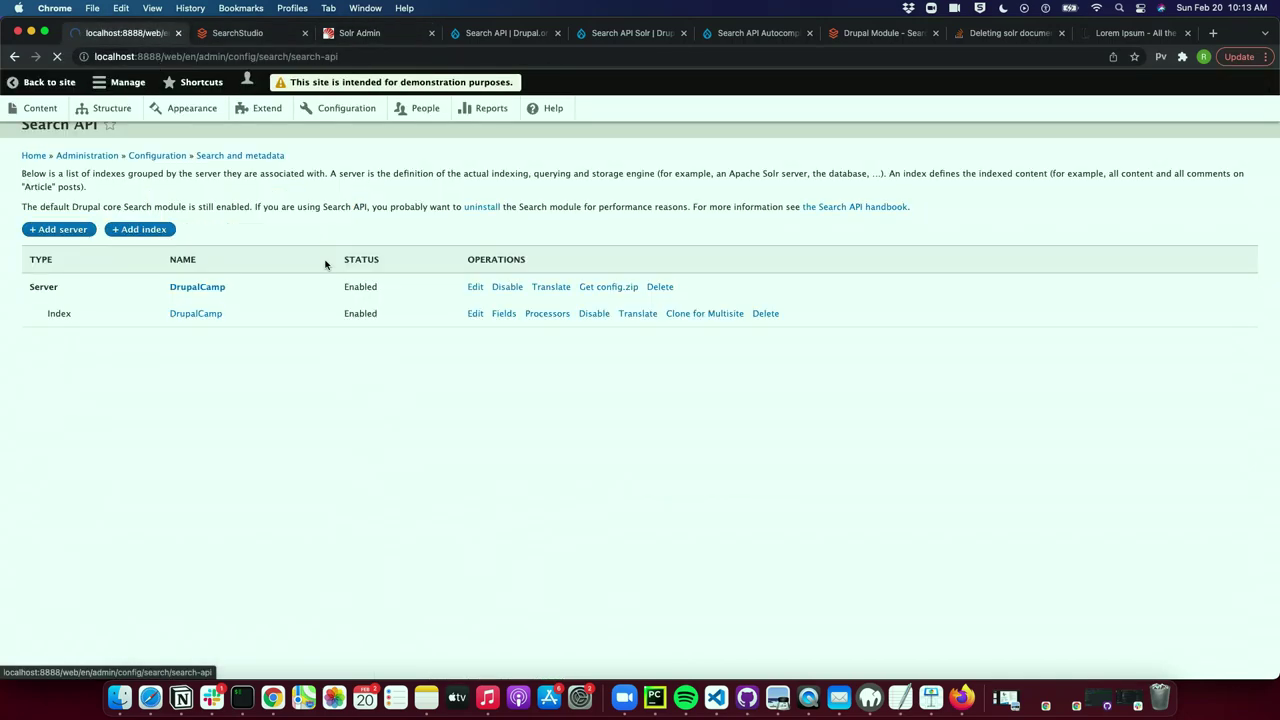
{"action": "left_click", "coordinate": [293, 348]}
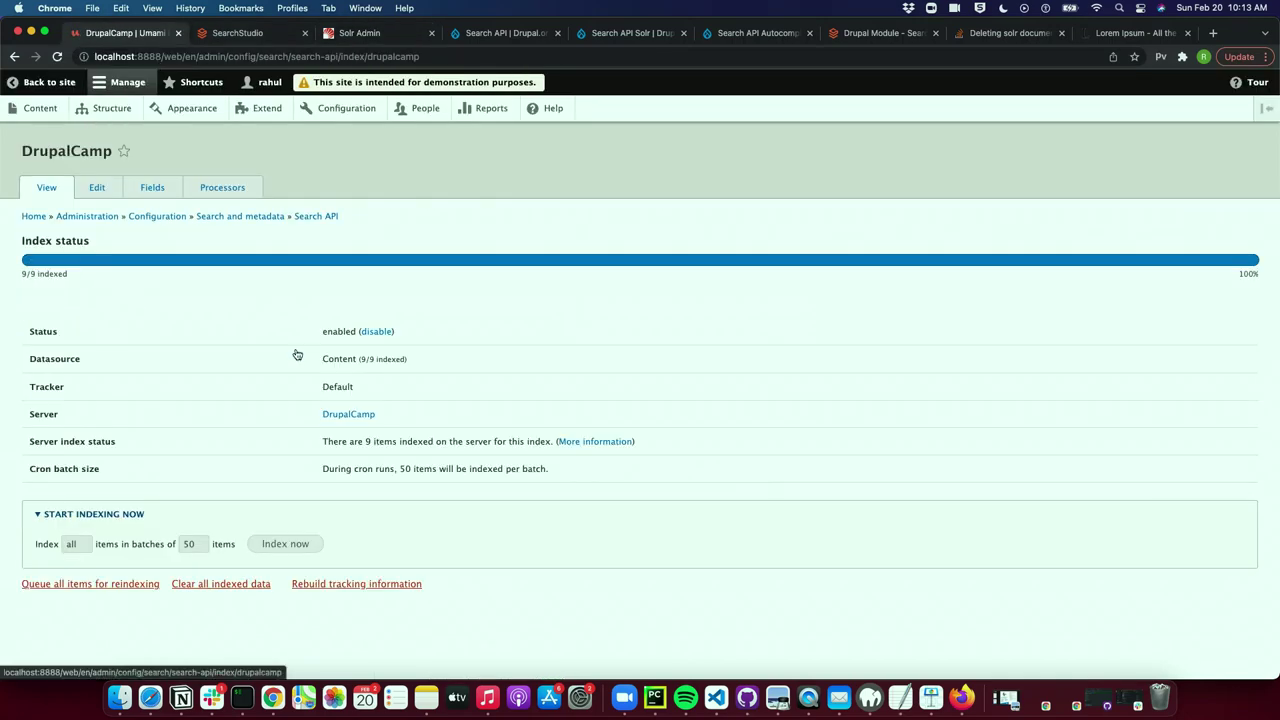
{"action": "left_click", "coordinate": [156, 189]}
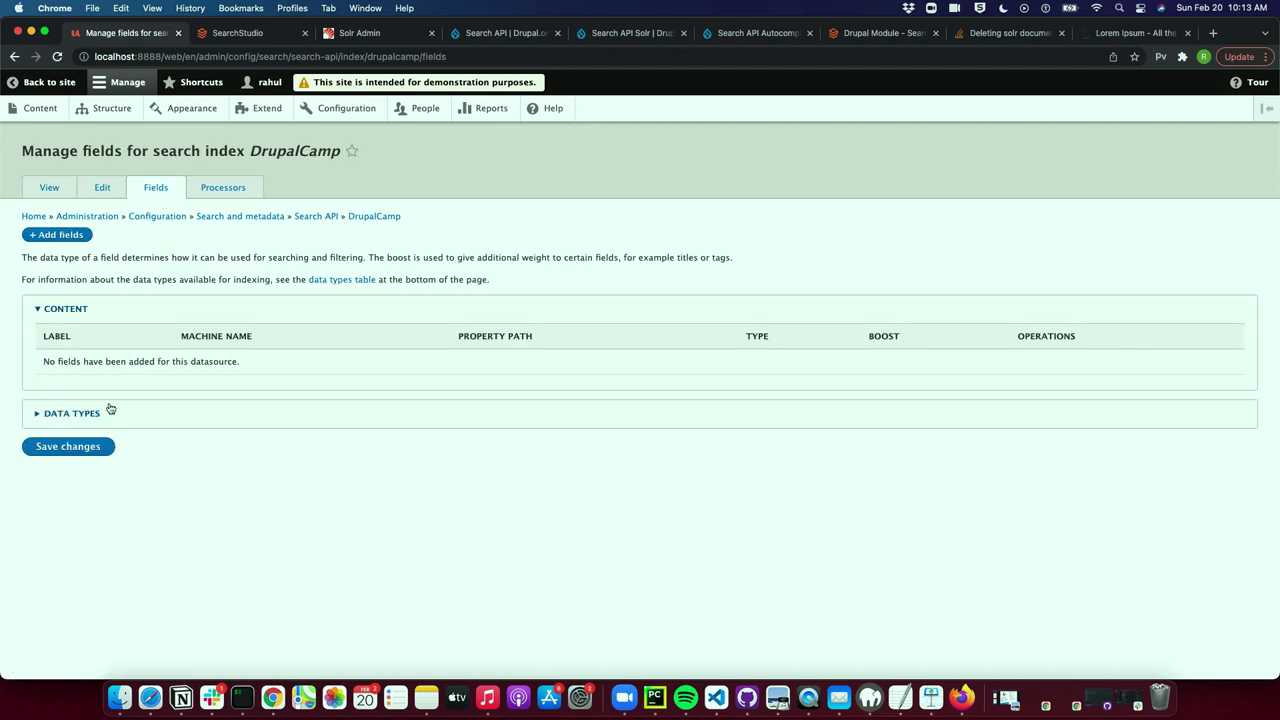
{"action": "left_click", "coordinate": [58, 236]}
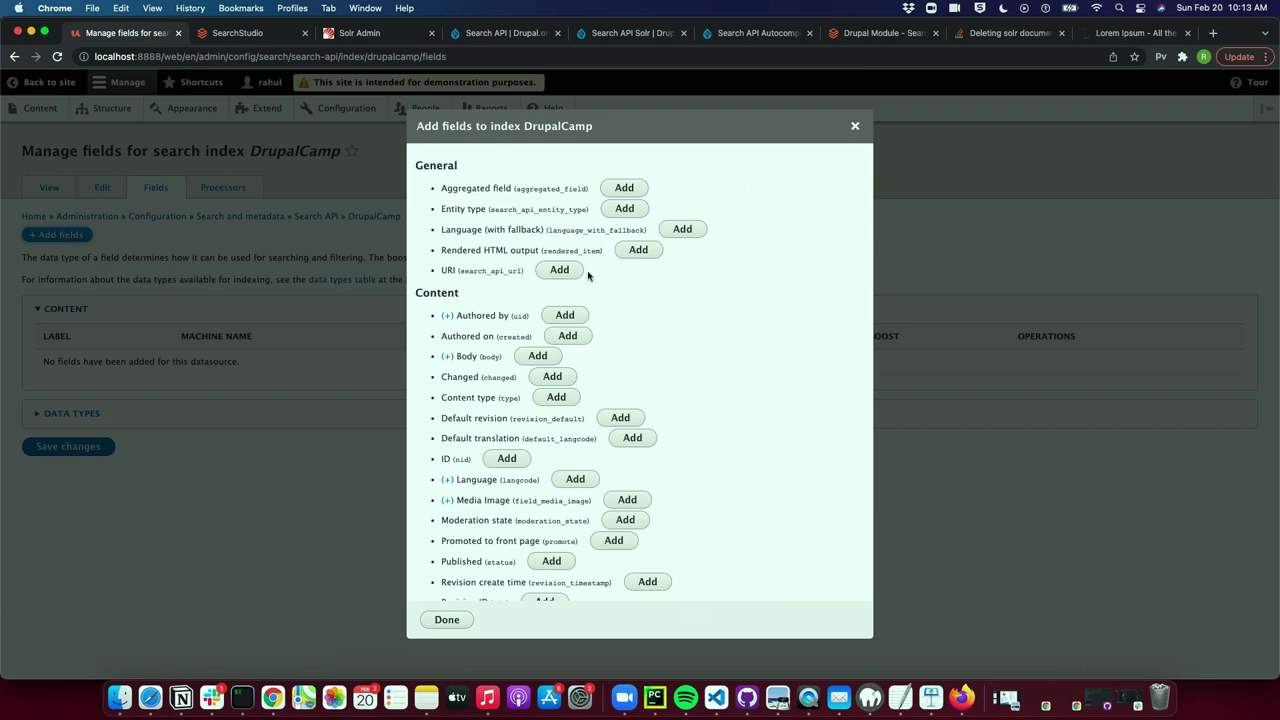
Add the Authored by, Authored on, Content type, ID, Language, Media Image and Title fields to the DrupalCamp index and save the changes.
{"action": "left_click", "coordinate": [575, 318]}
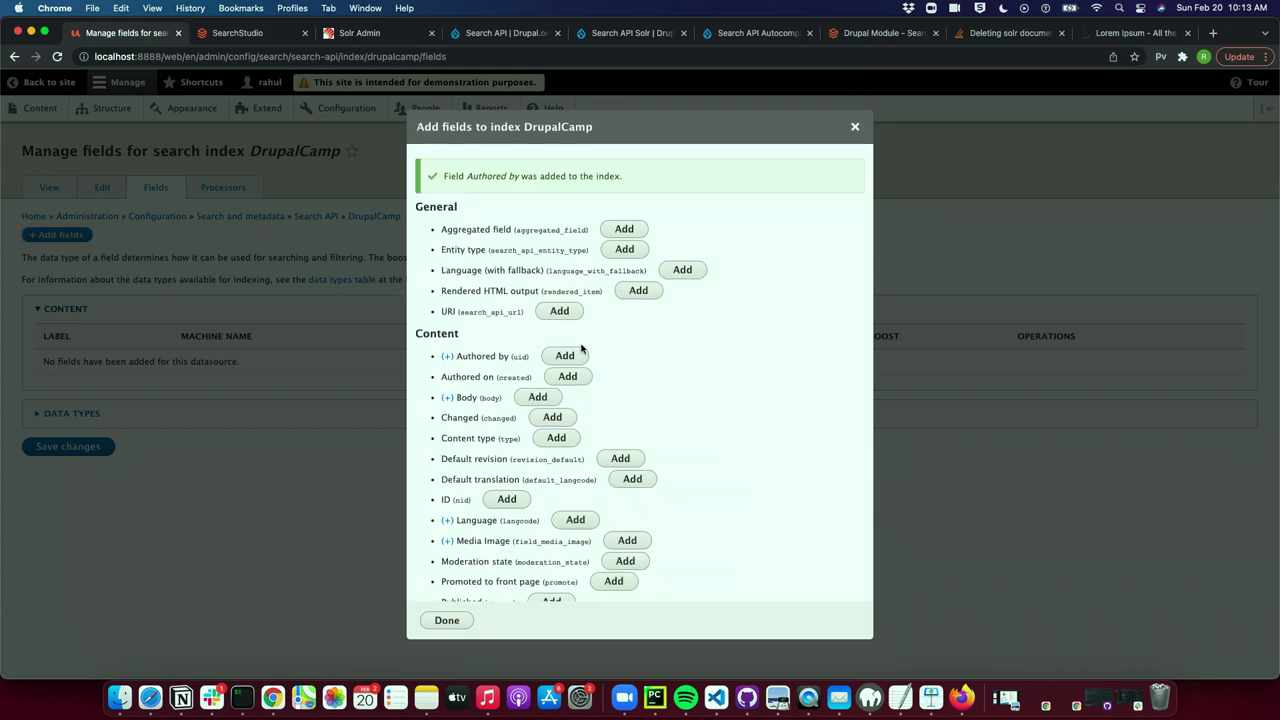
{"action": "left_click", "coordinate": [576, 374]}
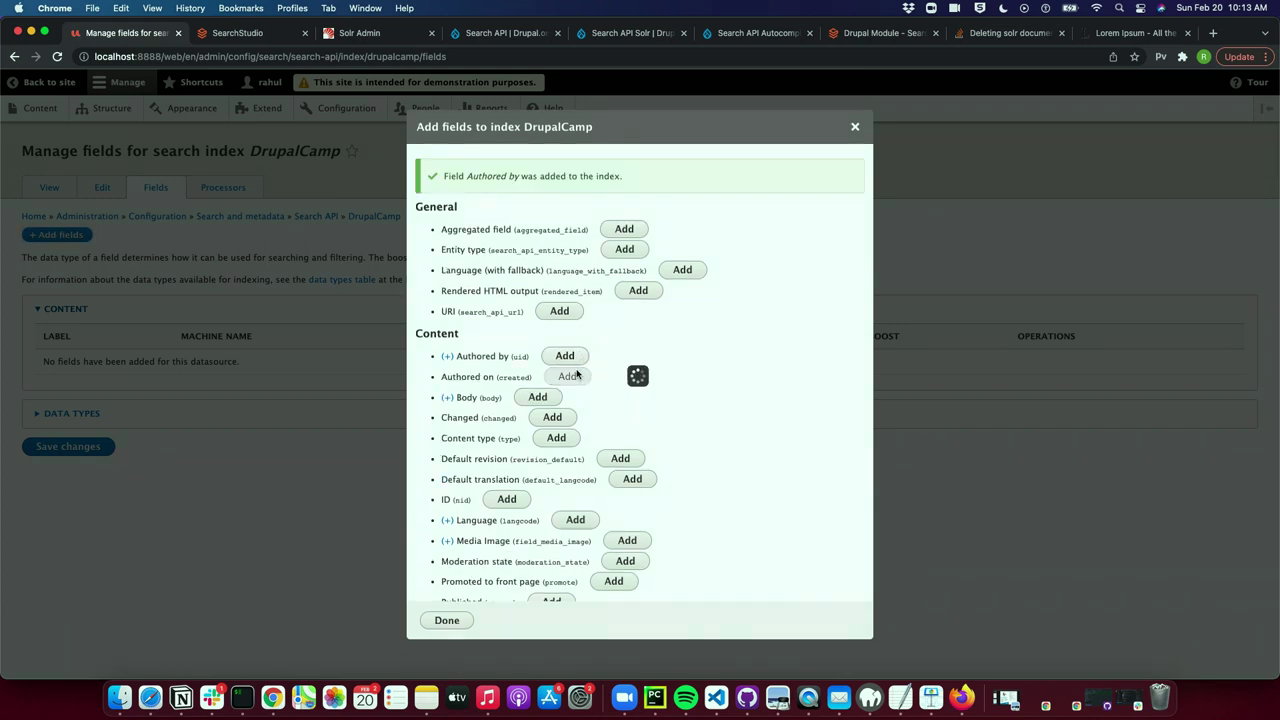
{"action": "left_click", "coordinate": [556, 438]}
{"action": "scroll", "coordinate": [563, 441], "scroll_direction": "down", "scroll_amount": 2}
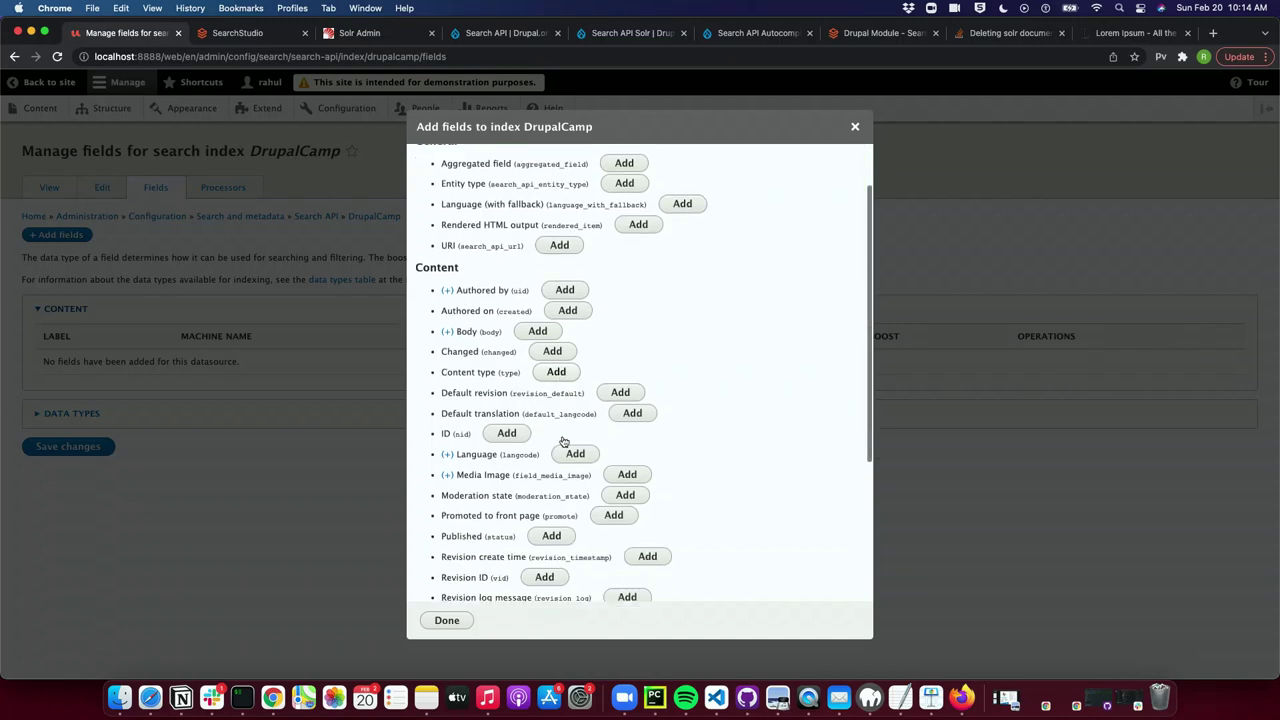
{"action": "left_click", "coordinate": [507, 433]}
{"action": "scroll", "coordinate": [580, 440], "scroll_direction": "down", "scroll_amount": 1}
{"action": "left_click", "coordinate": [576, 429]}
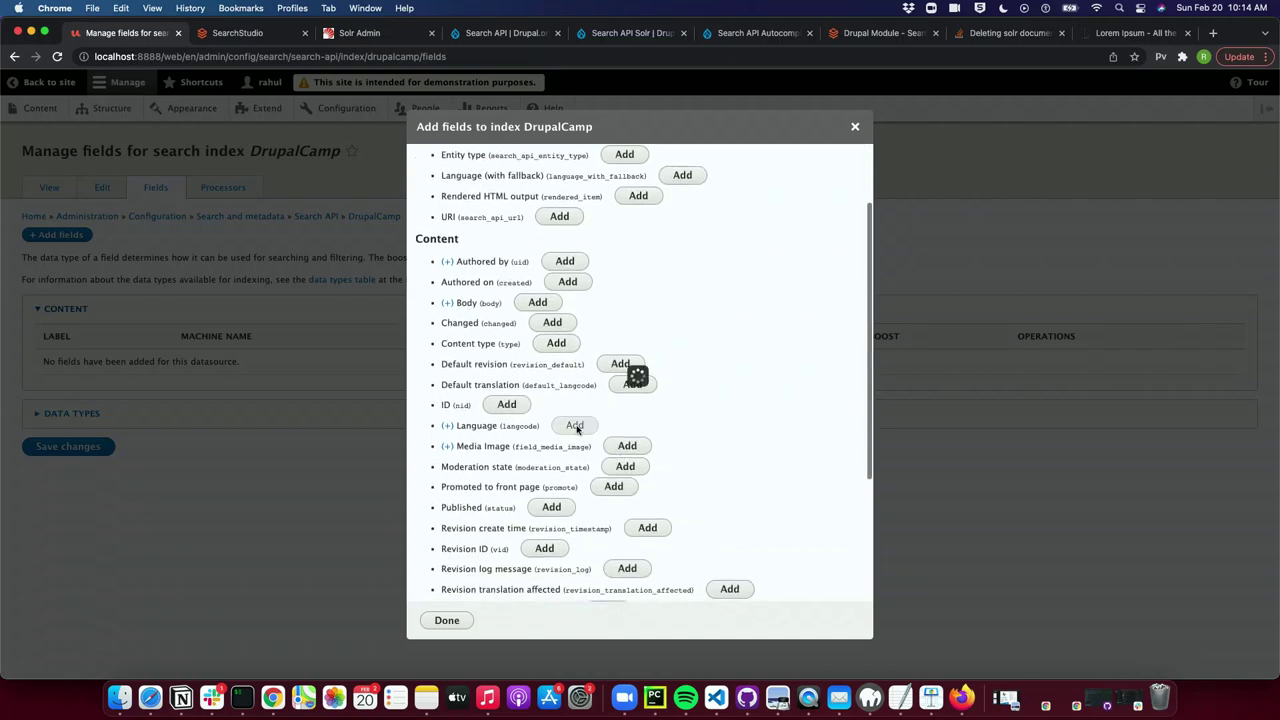
{"action": "left_click", "coordinate": [643, 446]}
{"action": "scroll", "coordinate": [643, 446], "scroll_direction": "down", "scroll_amount": 3}
{"action": "scroll", "coordinate": [642, 447], "scroll_direction": "down", "scroll_amount": 4}
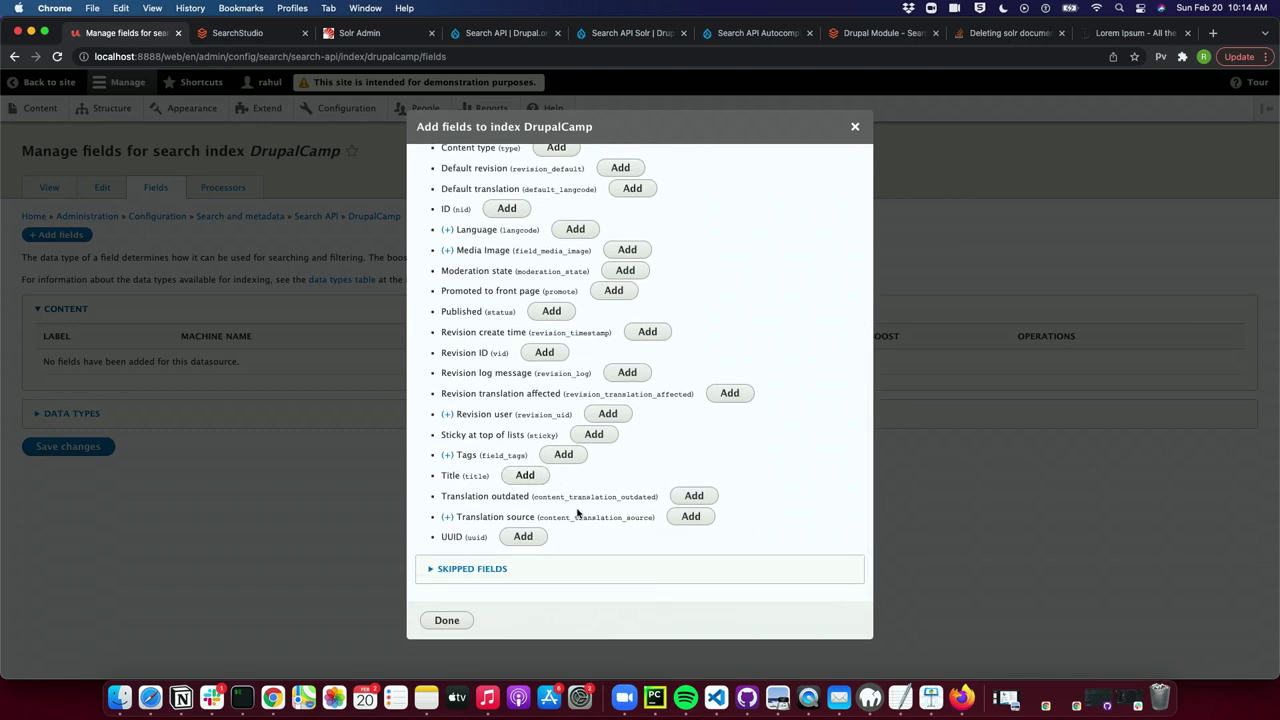
{"action": "left_click", "coordinate": [449, 620]}
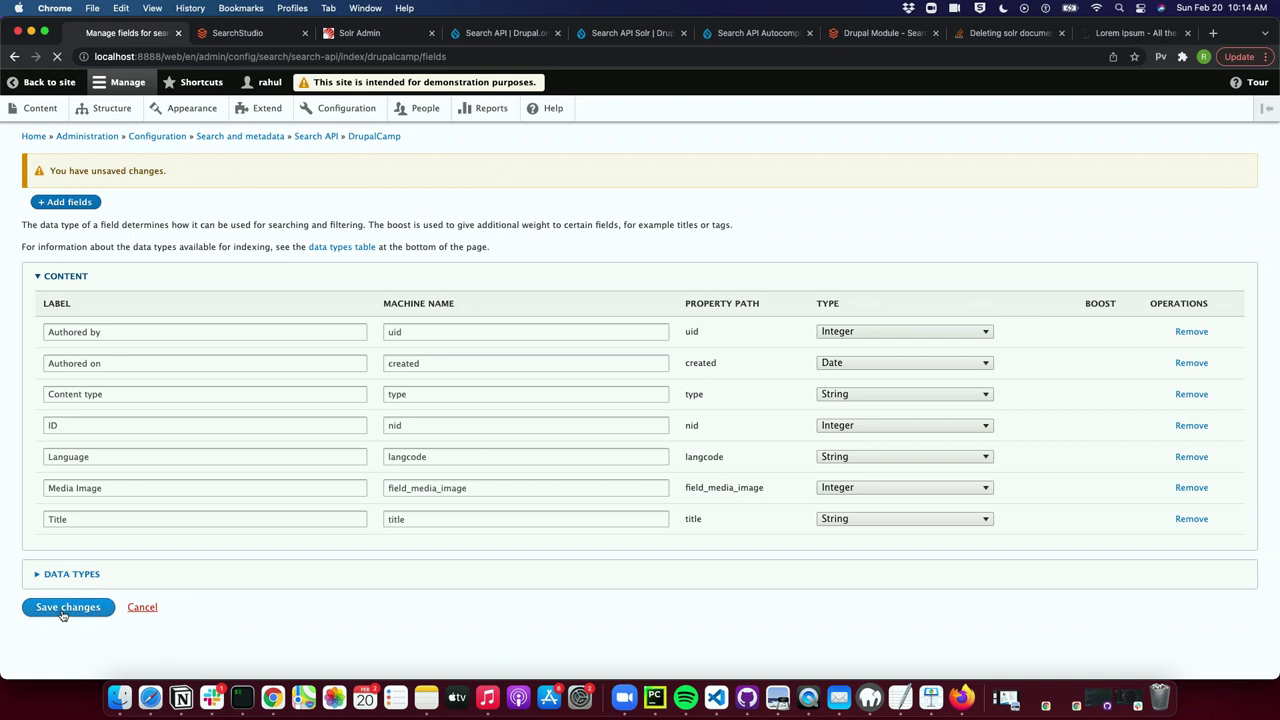
{"action": "left_click", "coordinate": [64, 607]}
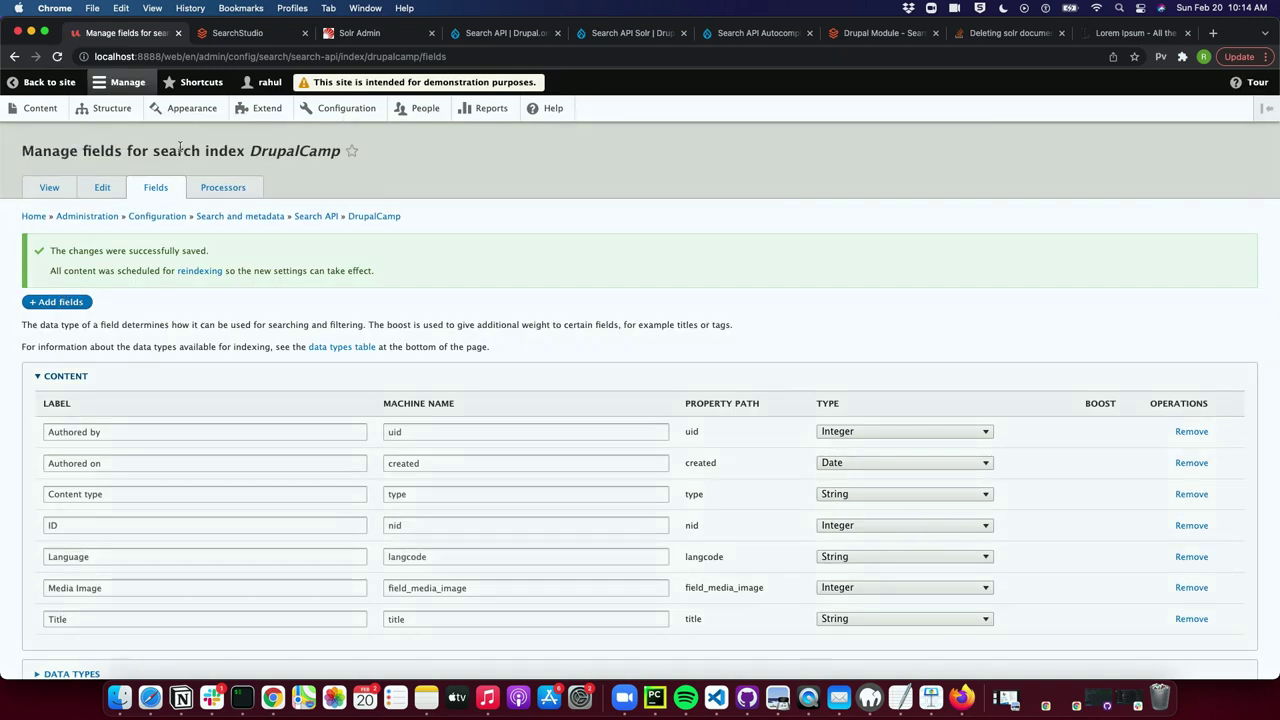
Reindex all items of the DrupalCamp index, and rerun the *:* query in Solr Admin to examine the first document's fields.
{"action": "left_click", "coordinate": [49, 186]}
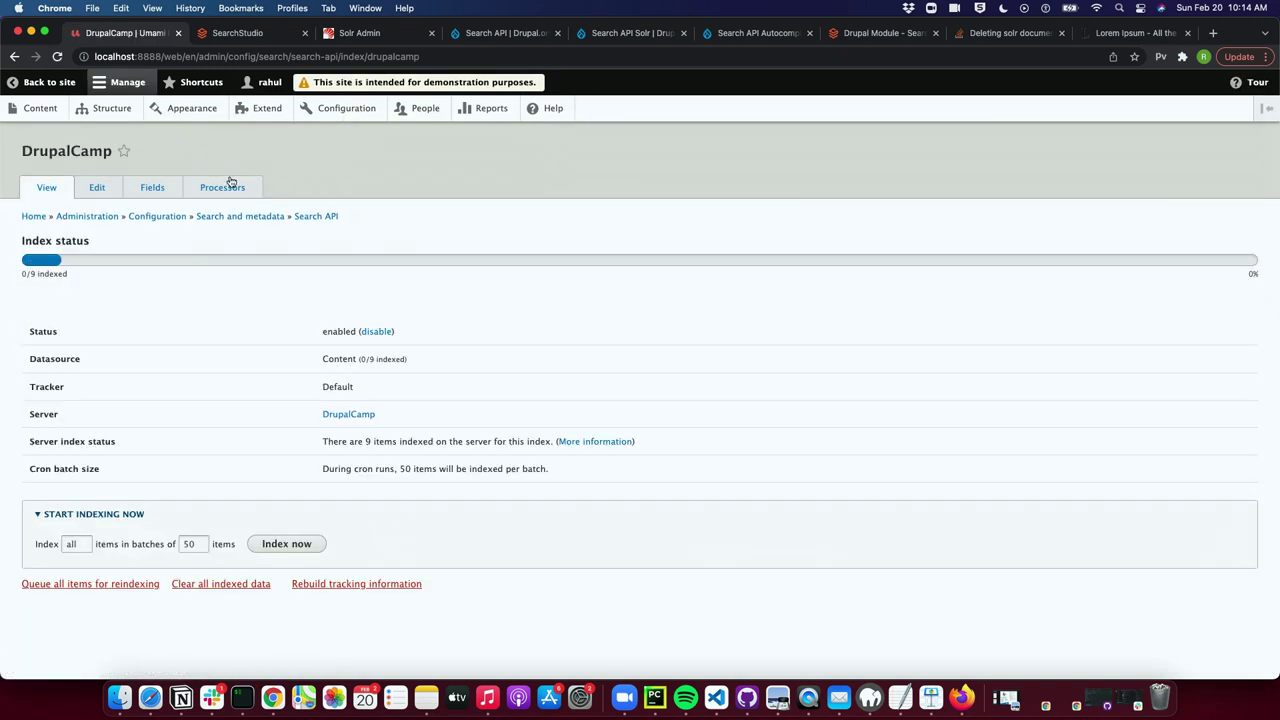
{"action": "left_click", "coordinate": [287, 544]}
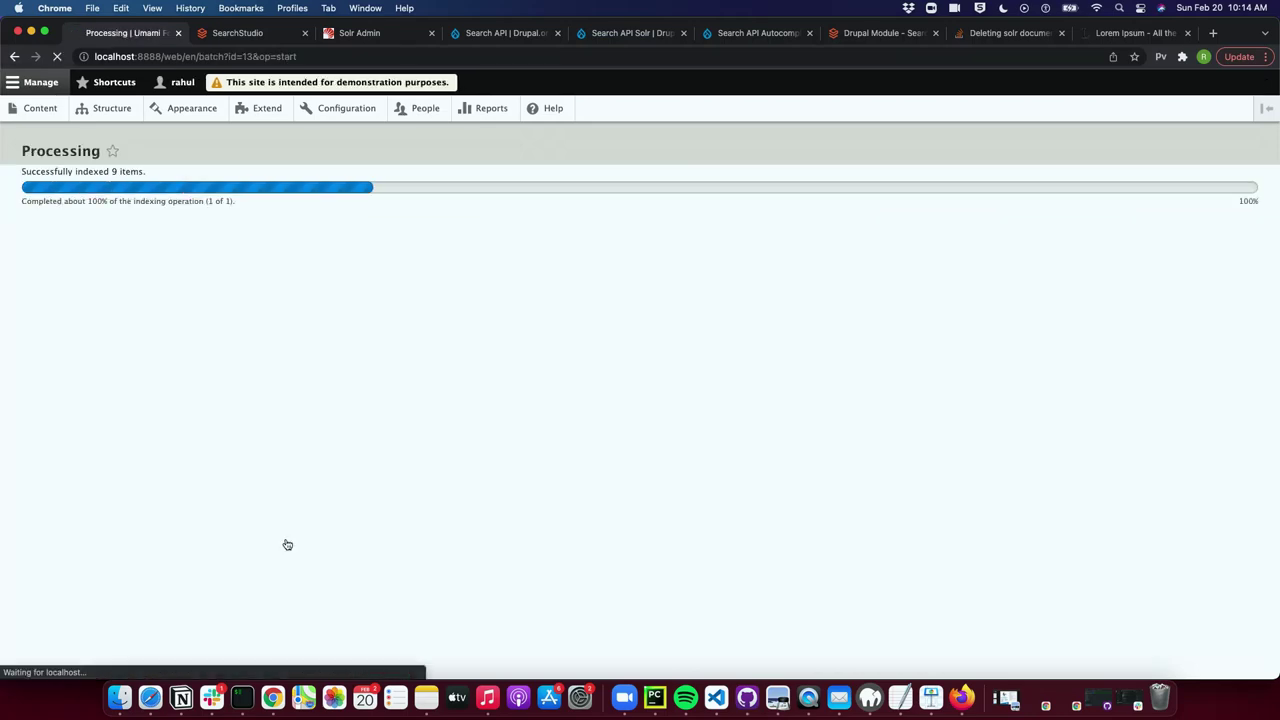
{"action": "left_click", "coordinate": [356, 33]}
{"action": "left_click", "coordinate": [170, 637]}
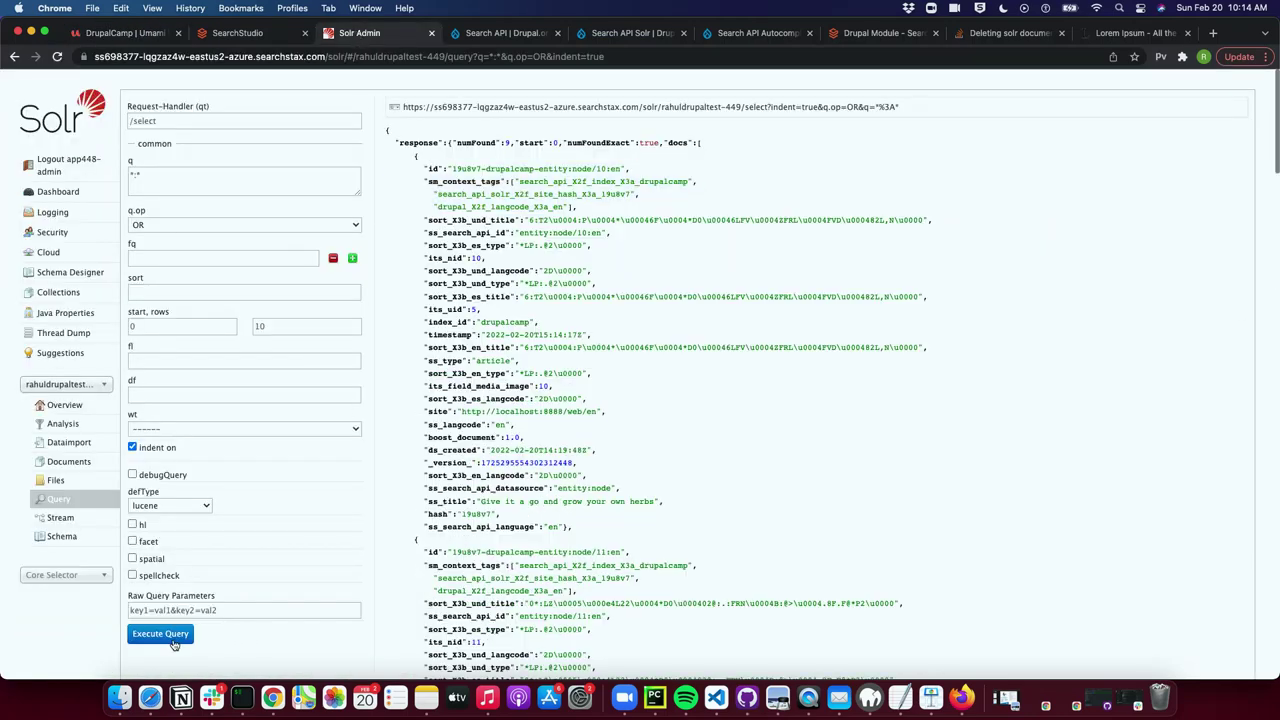
{"action": "left_click_drag", "start_coordinate": [424, 172], "coordinate": [519, 497]}
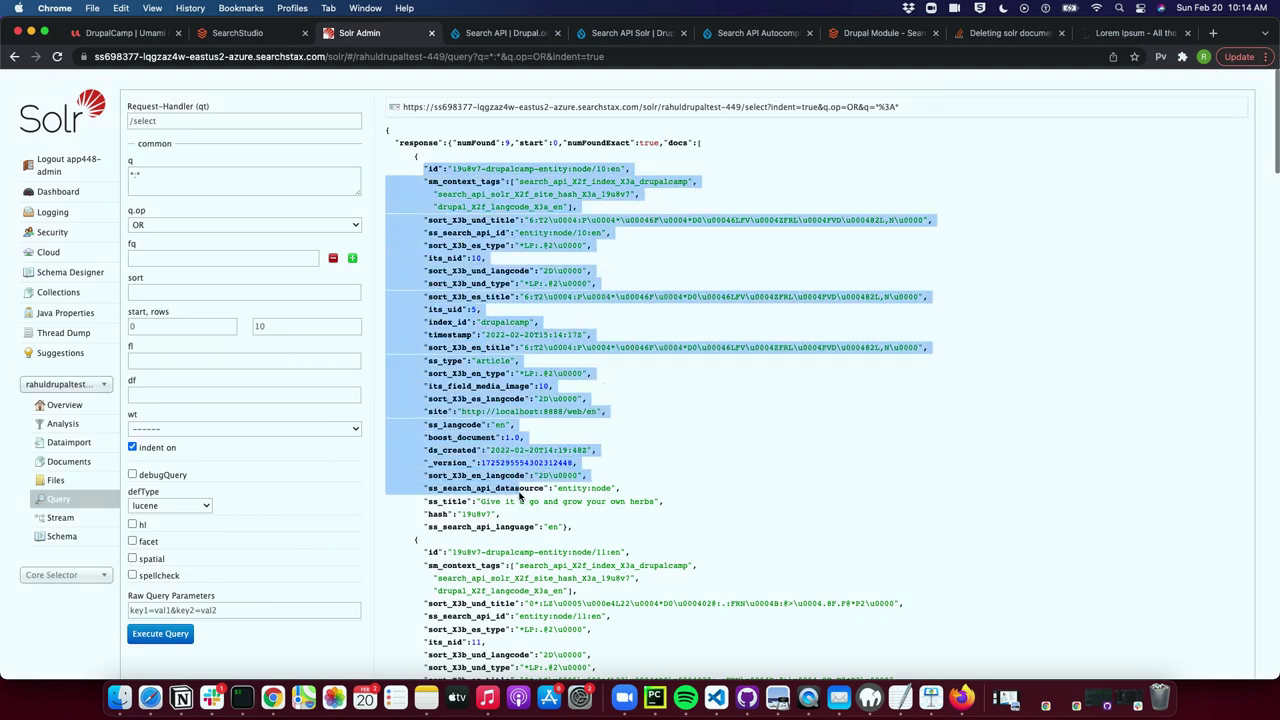
Return to Drupal, start a new Recipe content item and name it "Test Recipe".
{"action": "left_click", "coordinate": [155, 38]}
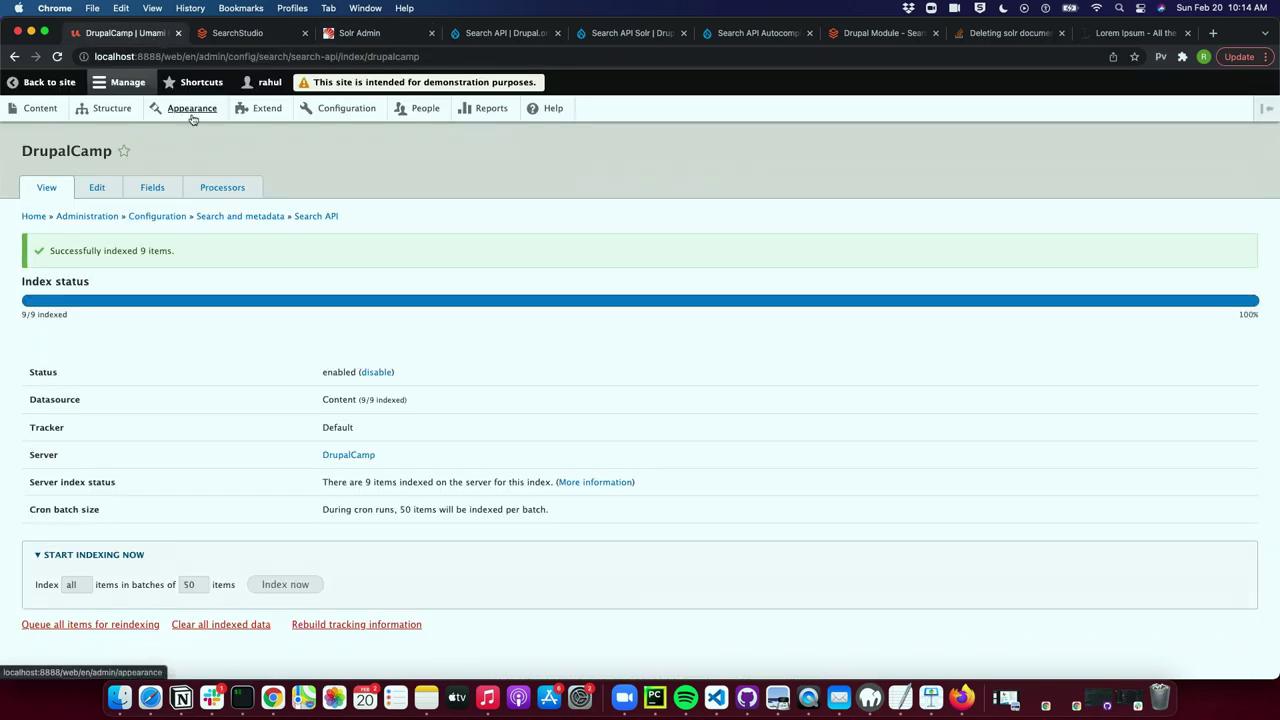
{"action": "left_click", "coordinate": [58, 115]}
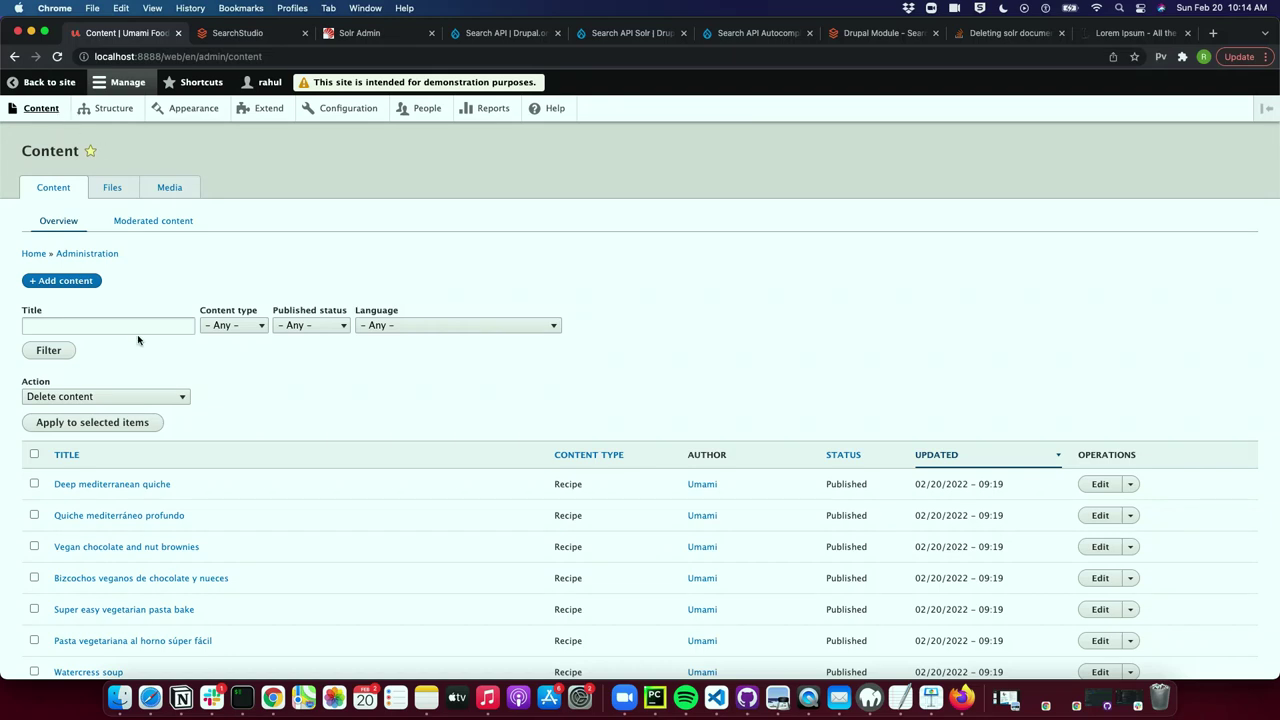
{"action": "left_click", "coordinate": [62, 281]}
{"action": "left_click", "coordinate": [72, 306]}
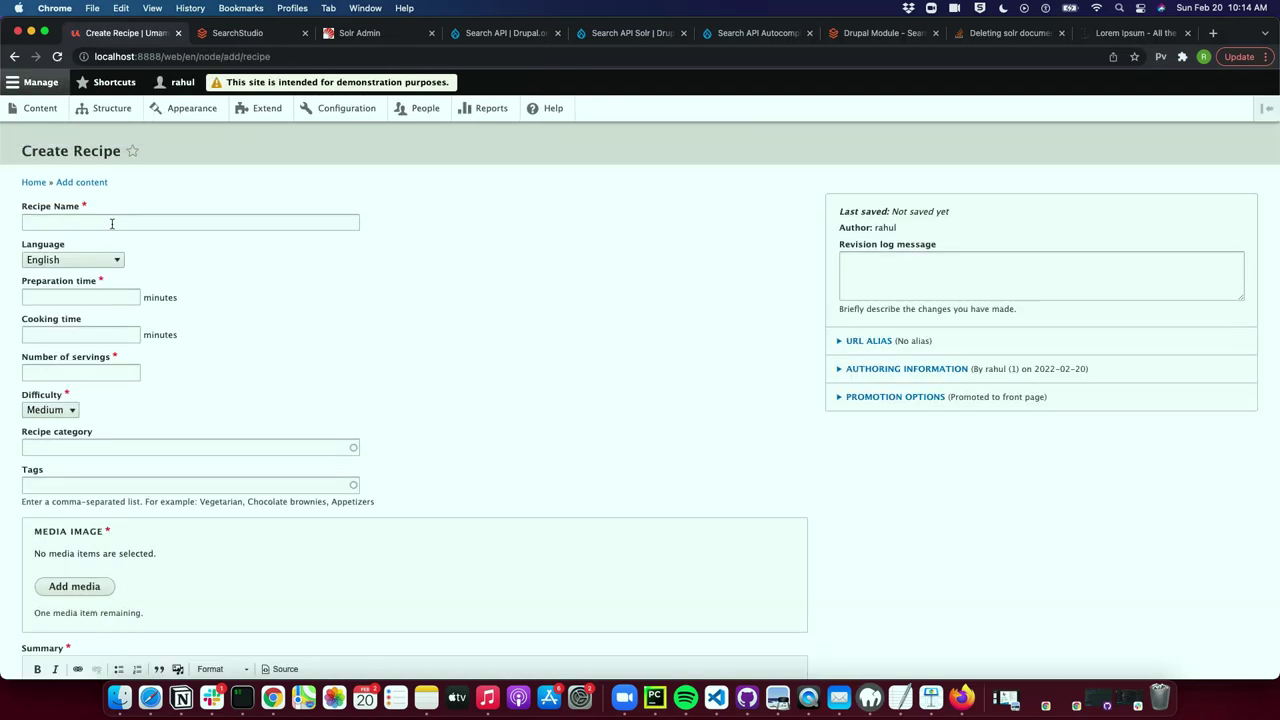
{"action": "left_click", "coordinate": [112, 223]}
{"action": "left_click", "coordinate": [100, 273]}
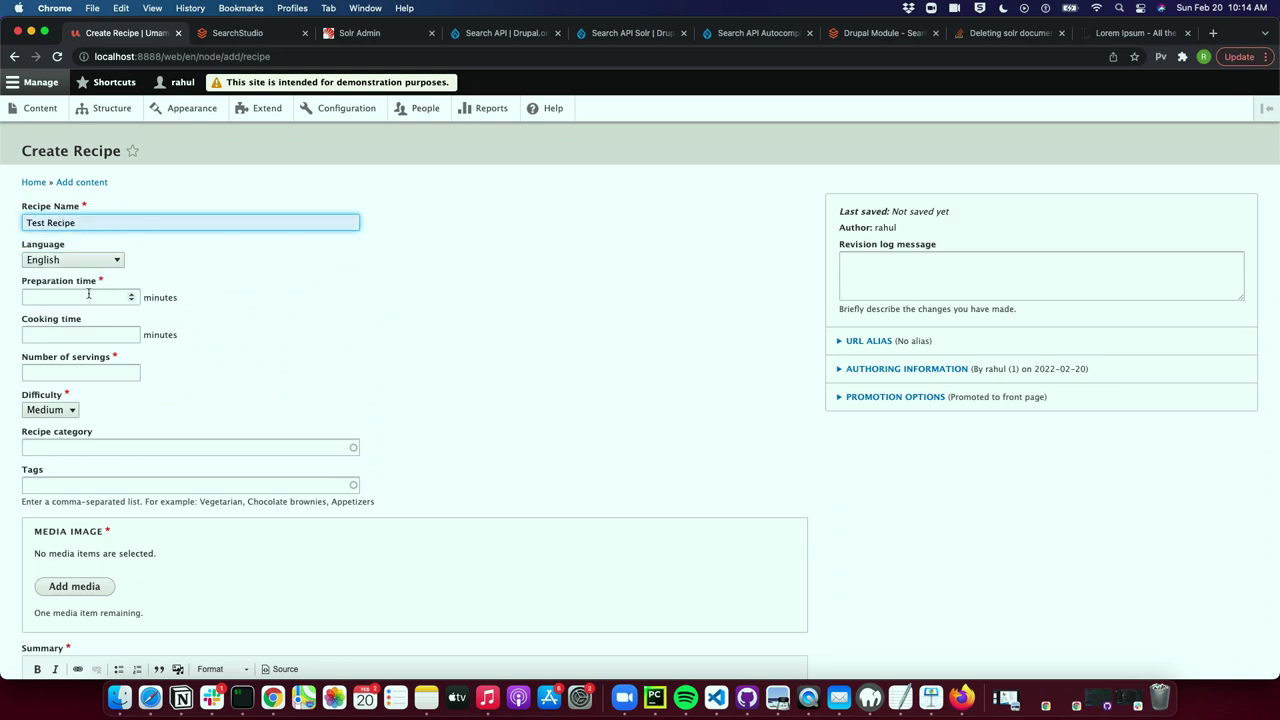
Set the recipe's preparation time to 10 minutes, cooking time to 10 minutes and number of servings to 10.
{"action": "left_click", "coordinate": [88, 295]}
{"action": "type", "text": "10"}
{"action": "key", "text": "Tab"}
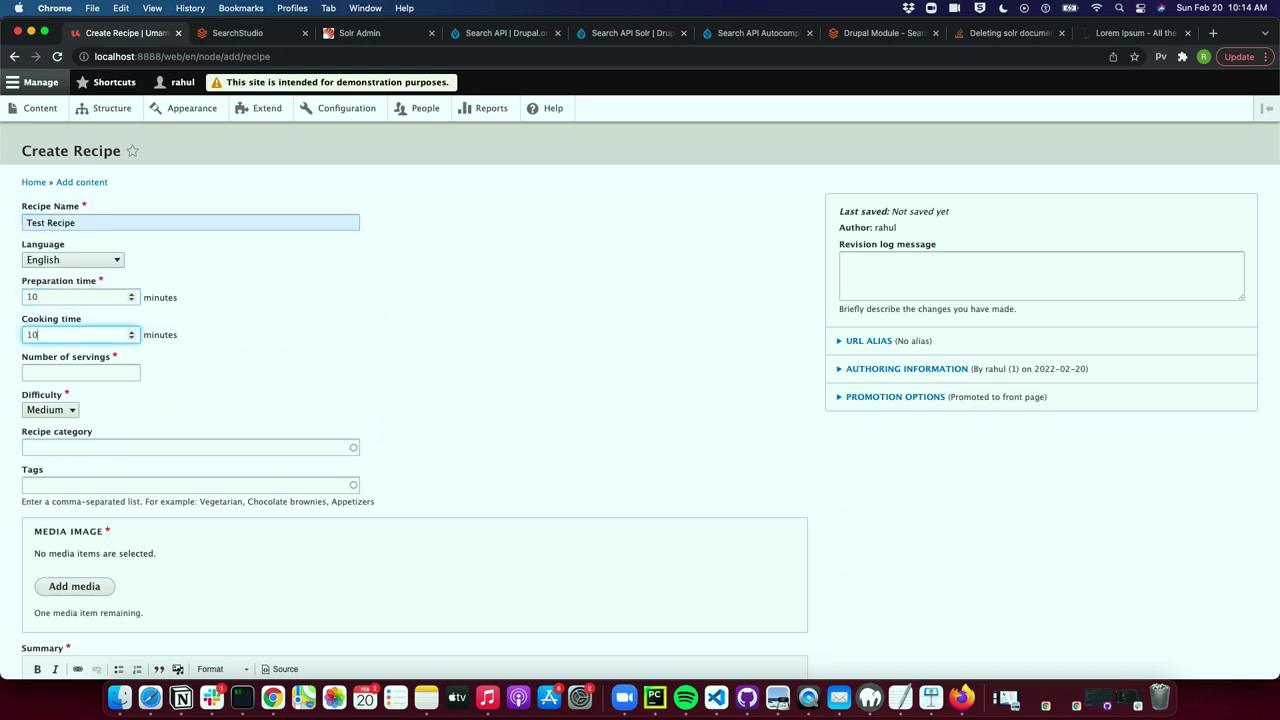
{"action": "type", "text": "10"}
{"action": "key", "text": "Tab"}
{"action": "type", "text": "10"}
Insert the existing "Vegan chocolate and nut brownies" picture as the recipe's media image.
{"action": "scroll", "coordinate": [88, 305], "scroll_direction": "down", "scroll_amount": 3}
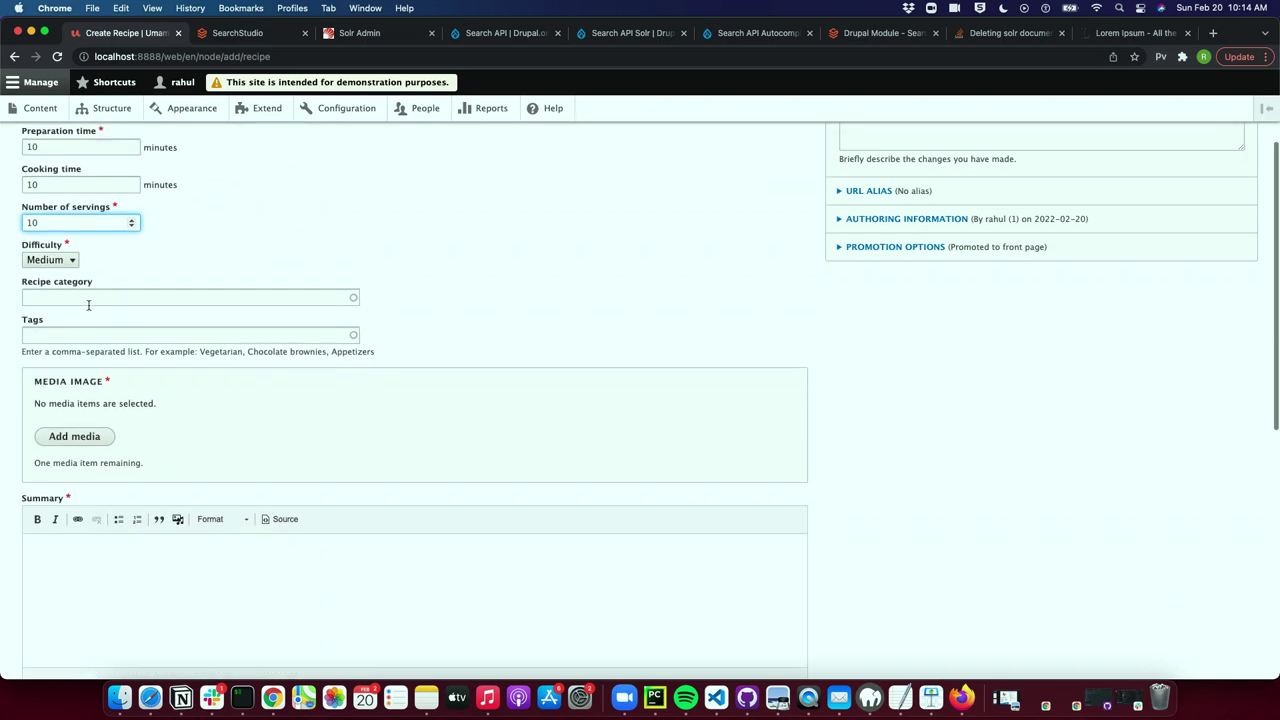
{"action": "left_click", "coordinate": [98, 436]}
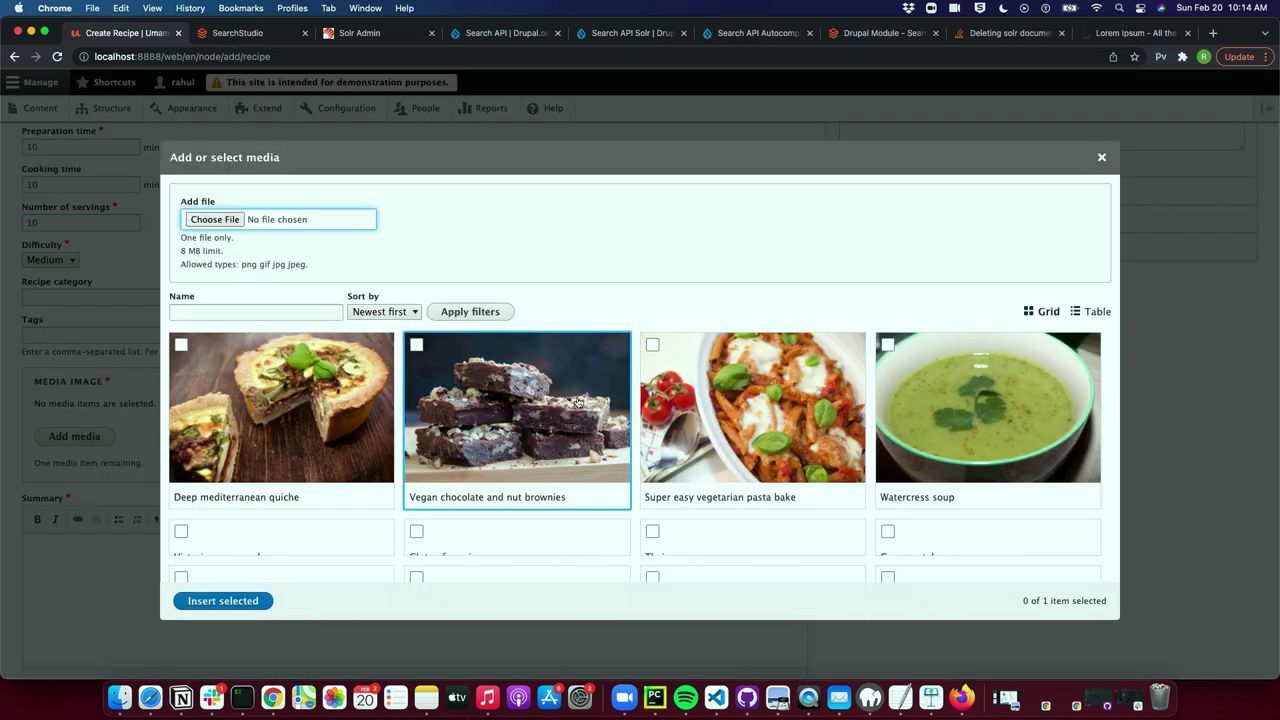
{"action": "left_click", "coordinate": [580, 403]}
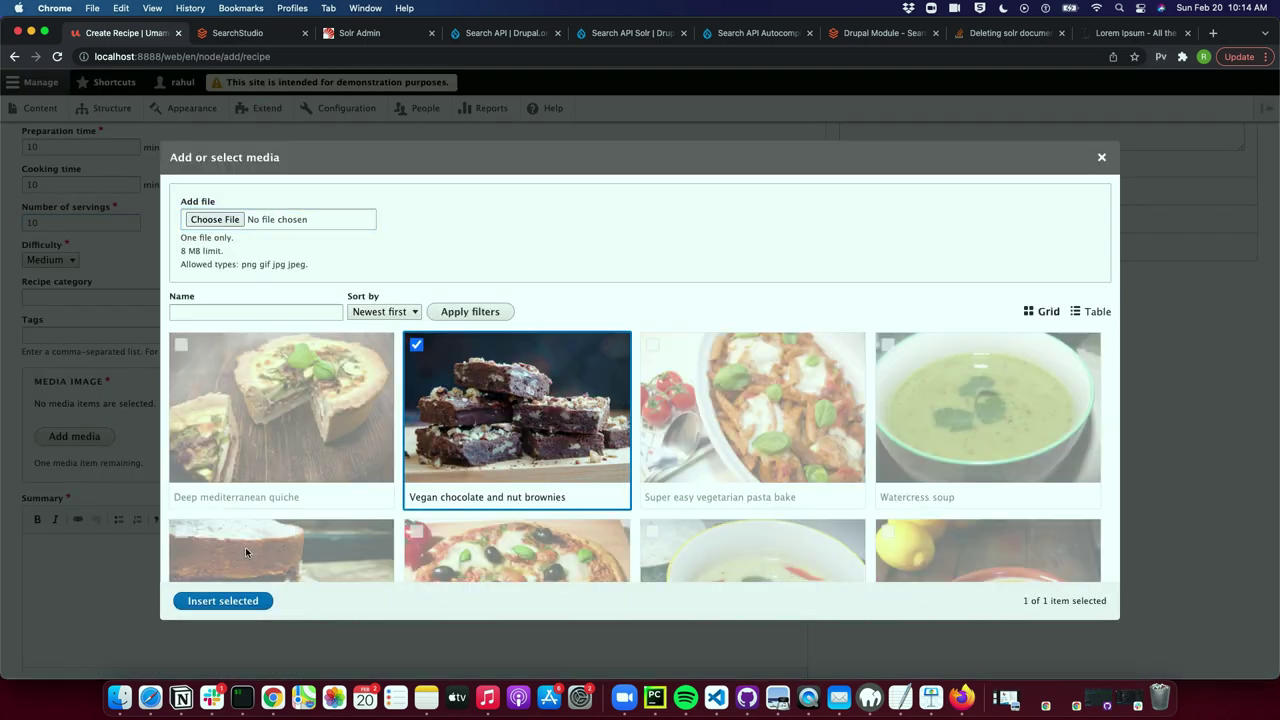
{"action": "left_click", "coordinate": [205, 601]}
Fill the Summary and Recipe instruction with the first Lorem Ipsum paragraph from lipsum.com, and save the recipe as a draft.
{"action": "scroll", "coordinate": [183, 489], "scroll_direction": "down", "scroll_amount": 5}
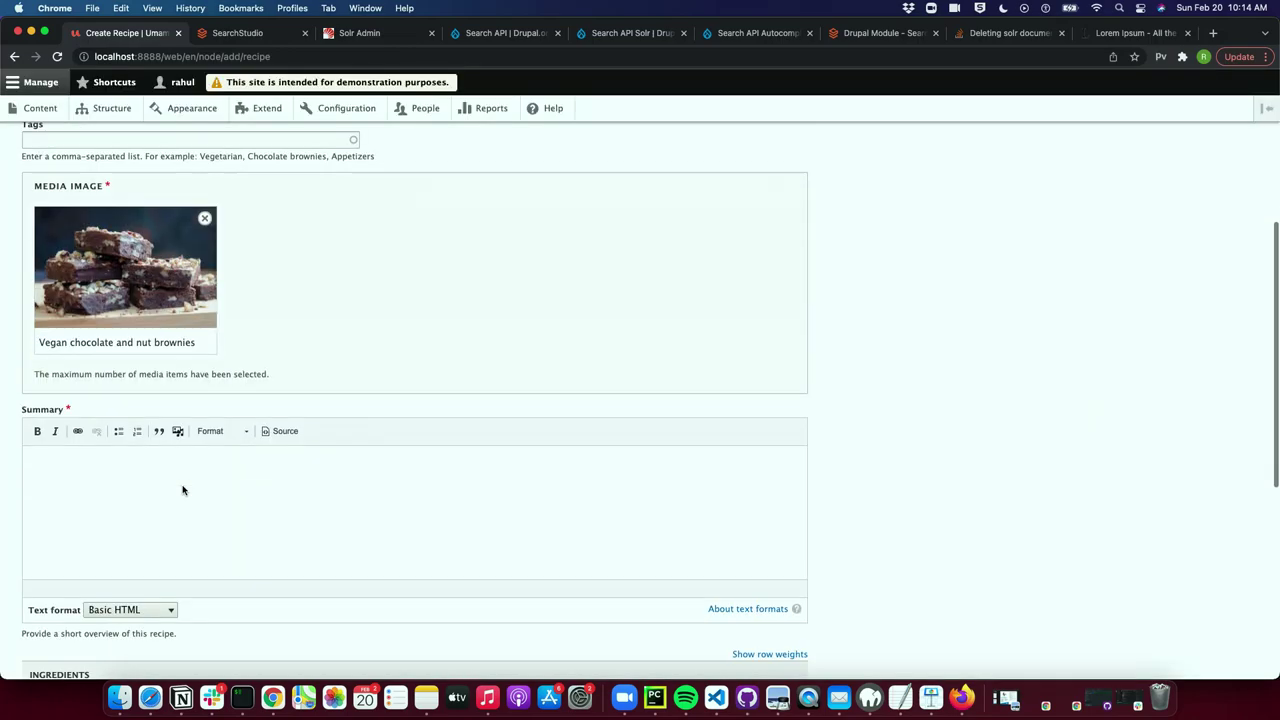
{"action": "left_click", "coordinate": [182, 486]}
{"action": "left_click", "coordinate": [1092, 38]}
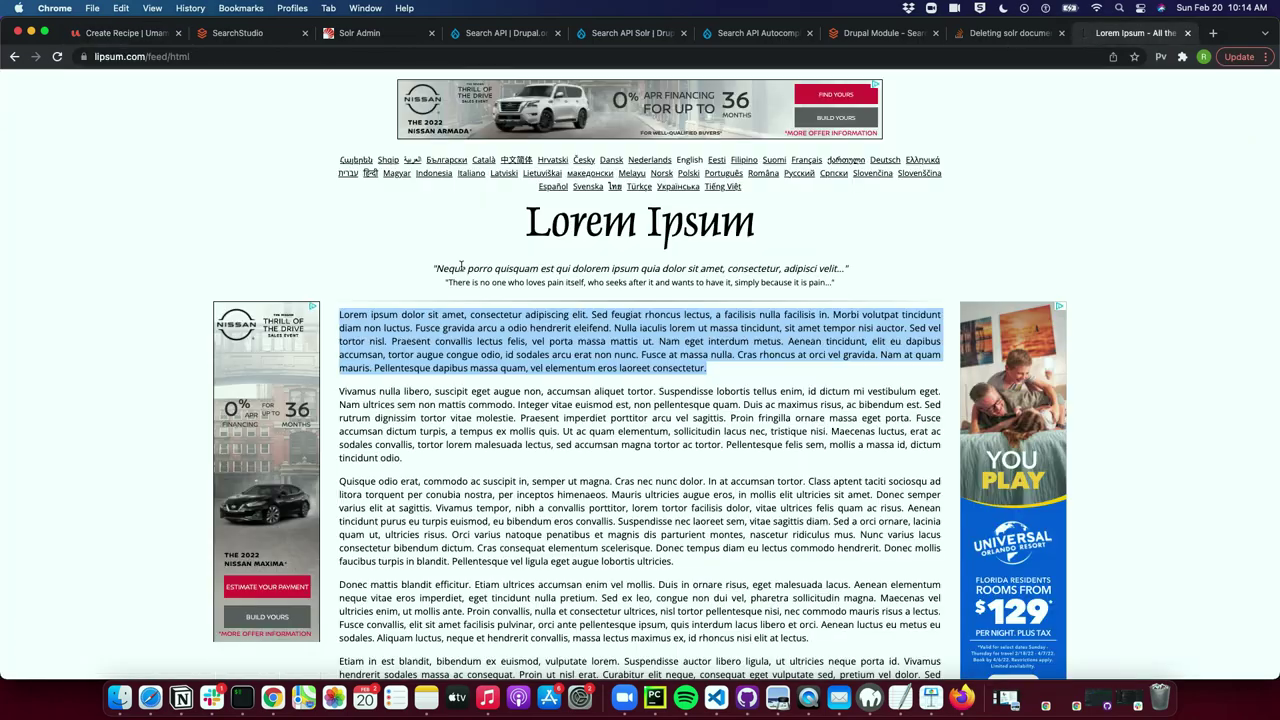
{"action": "left_click", "coordinate": [157, 38]}
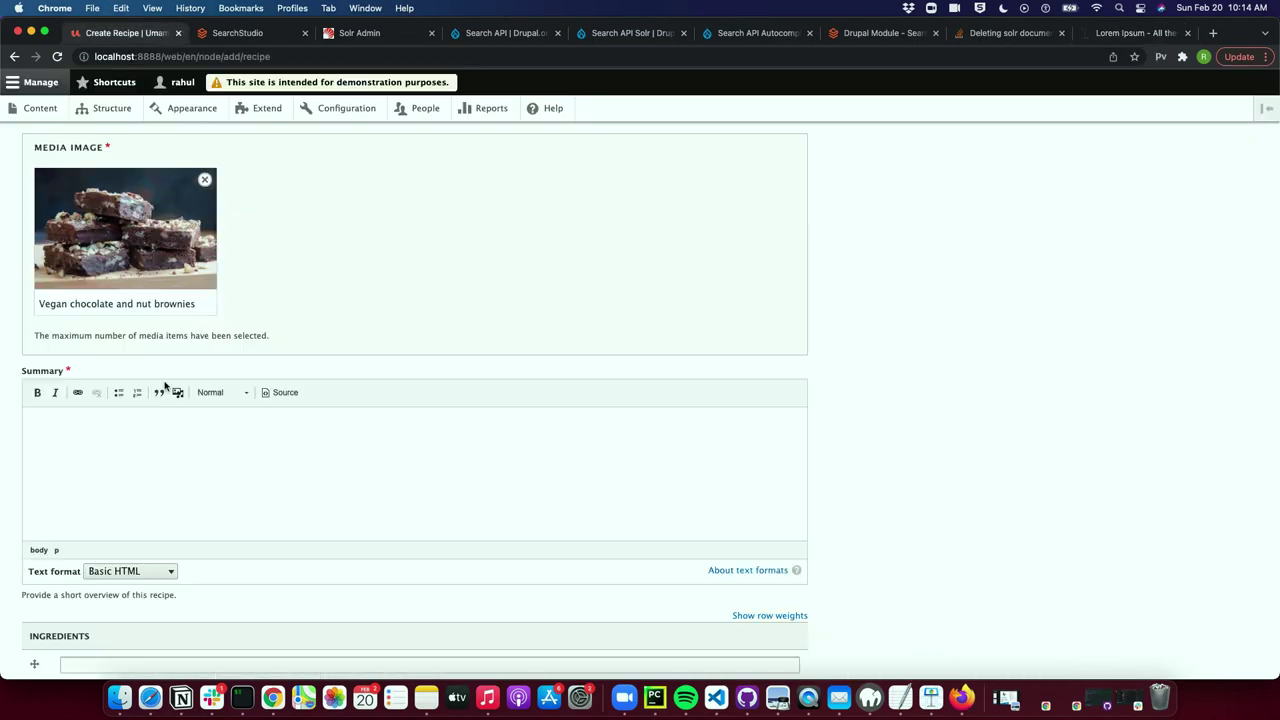
{"action": "key", "text": "cmd+v"}
{"action": "scroll", "coordinate": [157, 445], "scroll_direction": "down", "scroll_amount": 8}
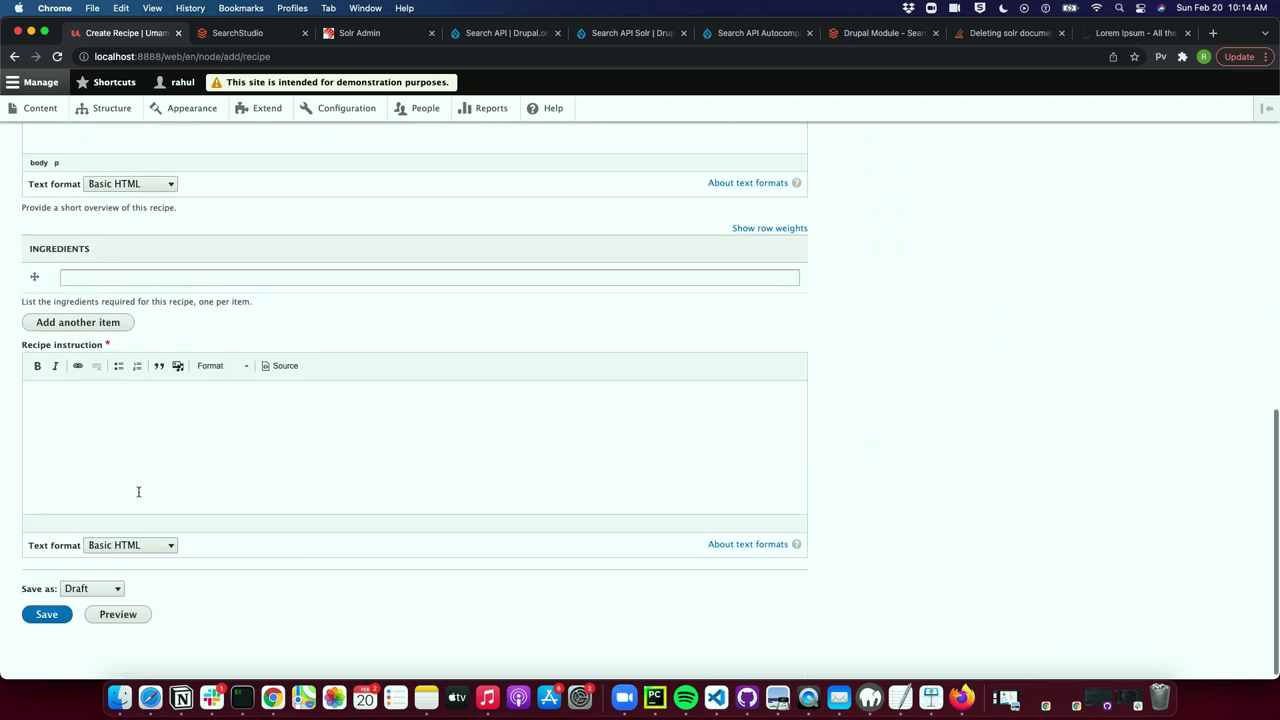
{"action": "left_click", "coordinate": [140, 471]}
{"action": "type", "text": "Lorem ipsum dolor sit amet, consectetur adipiscing elit. Sed feugiat rhoncus lectus, a facilisis nulla facilisis in. Morbi volutpat tincidunt diam non luctus. Fusce gravida arcu a odio hendrerit eleifend. Nulla iaculis lorem ut massa tincidunt, sit amet tempor nisi auctor. Sed vel tortor nisl. Praesent convallis lectus felis, vel porta massa mattis ut. Nam eget interdum metus. Aenean tincidunt, elit eu dapibus accumsan, tortor augue congue odio, id sodales arcu erat non nunc. Fusce at massa nulla. Cras rhoncus at orci vel gravida. Nam at quam mauris. Pellentesque dapibus massa quam, vel elementum eros laoreet consectetur."}
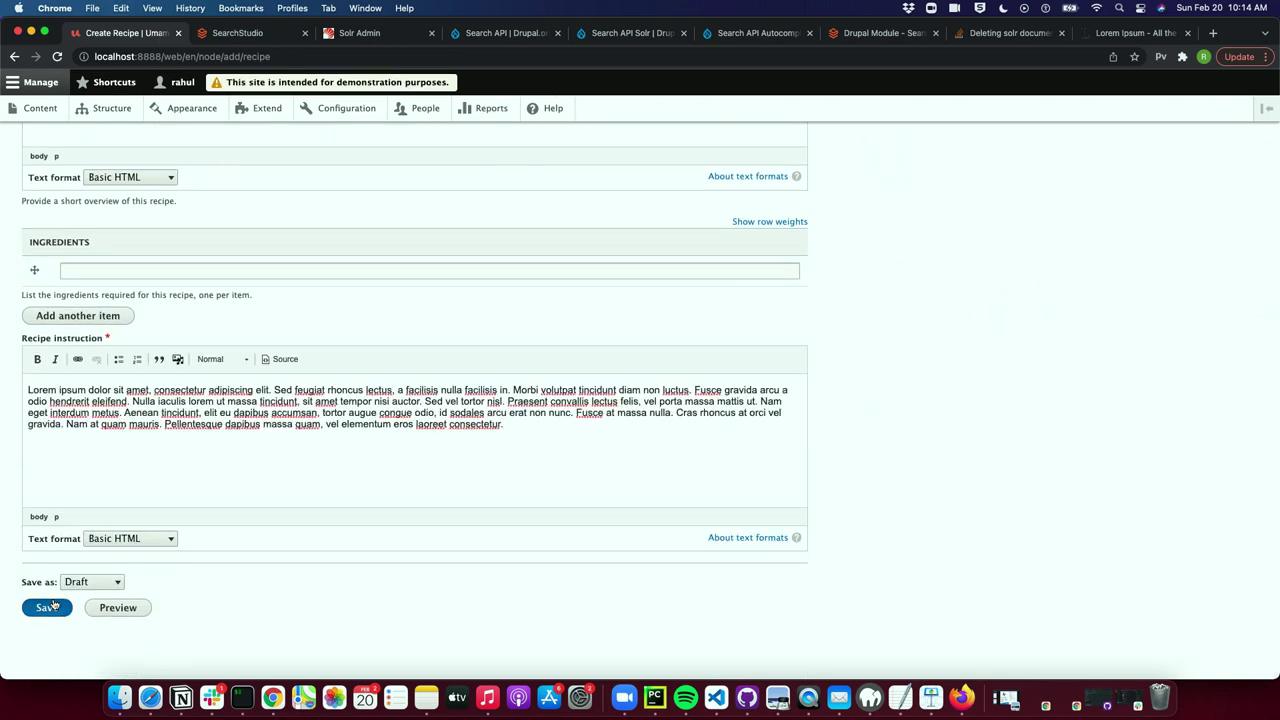
{"action": "left_click", "coordinate": [50, 607]}
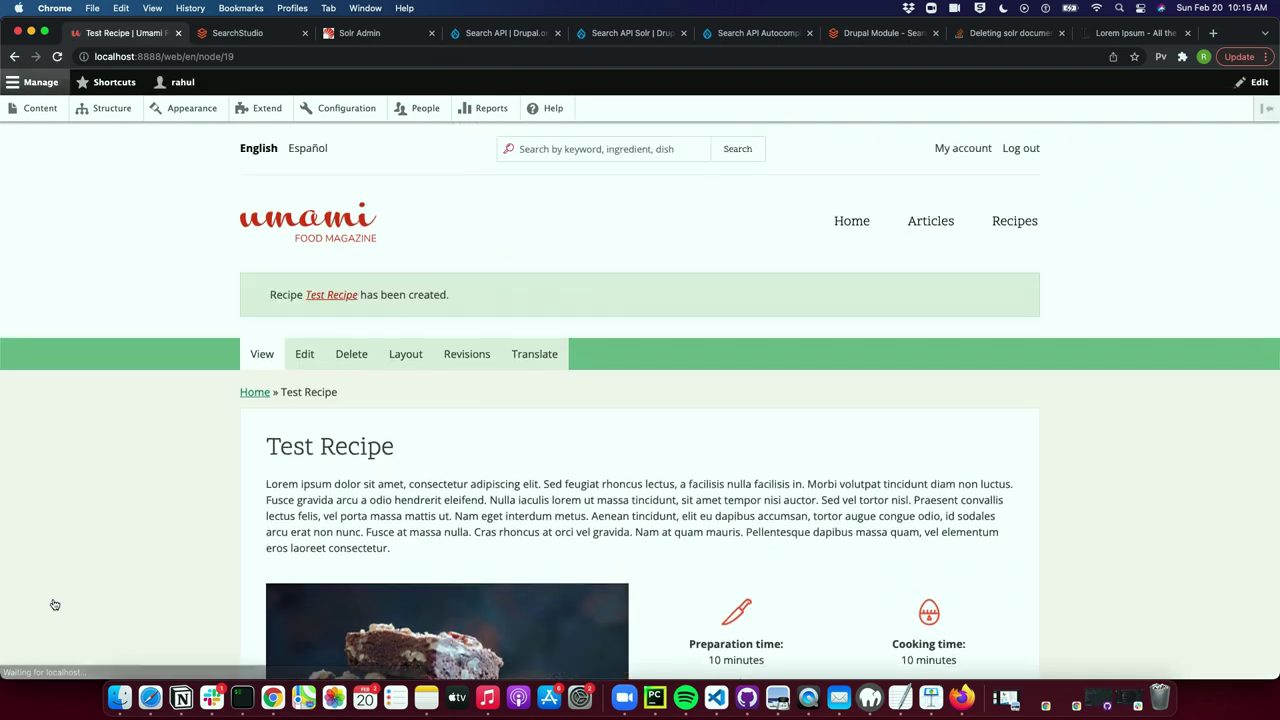
Review the saved Test Recipe page and look at the current query response in Solr Admin, returning to Drupal.
{"action": "scroll", "coordinate": [320, 300], "scroll_direction": "down", "scroll_amount": 2}
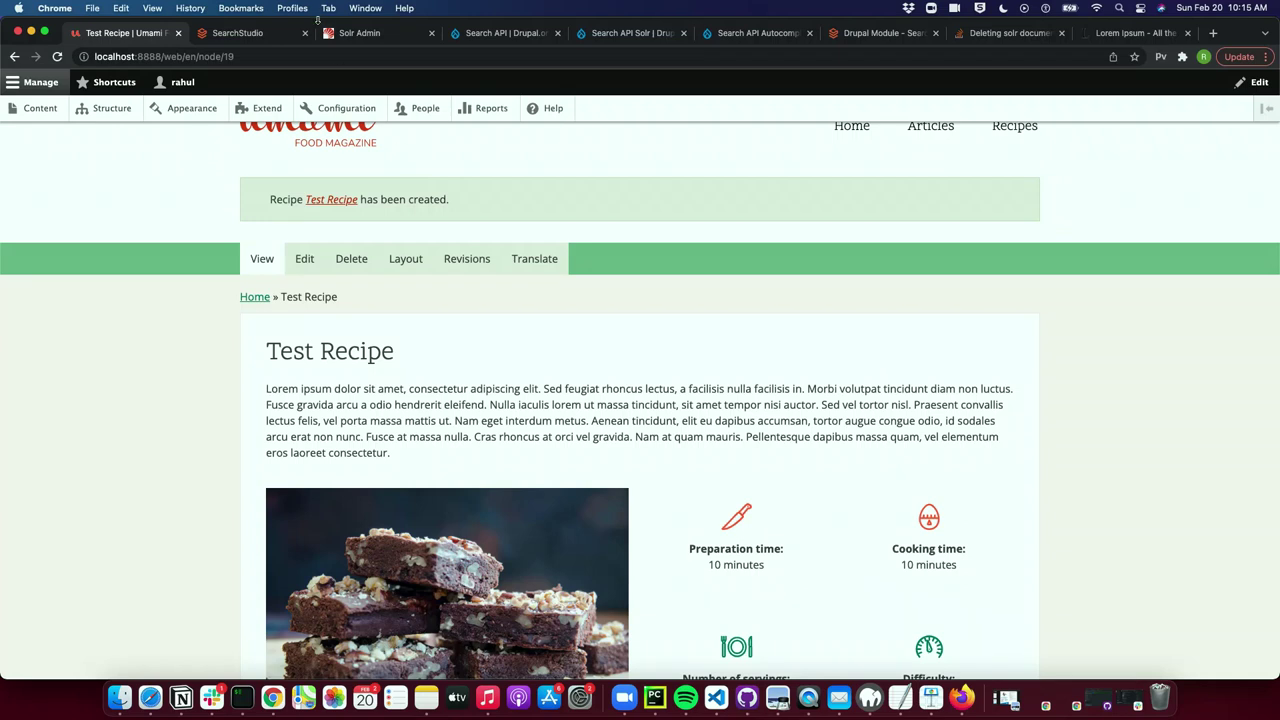
{"action": "left_click", "coordinate": [362, 33]}
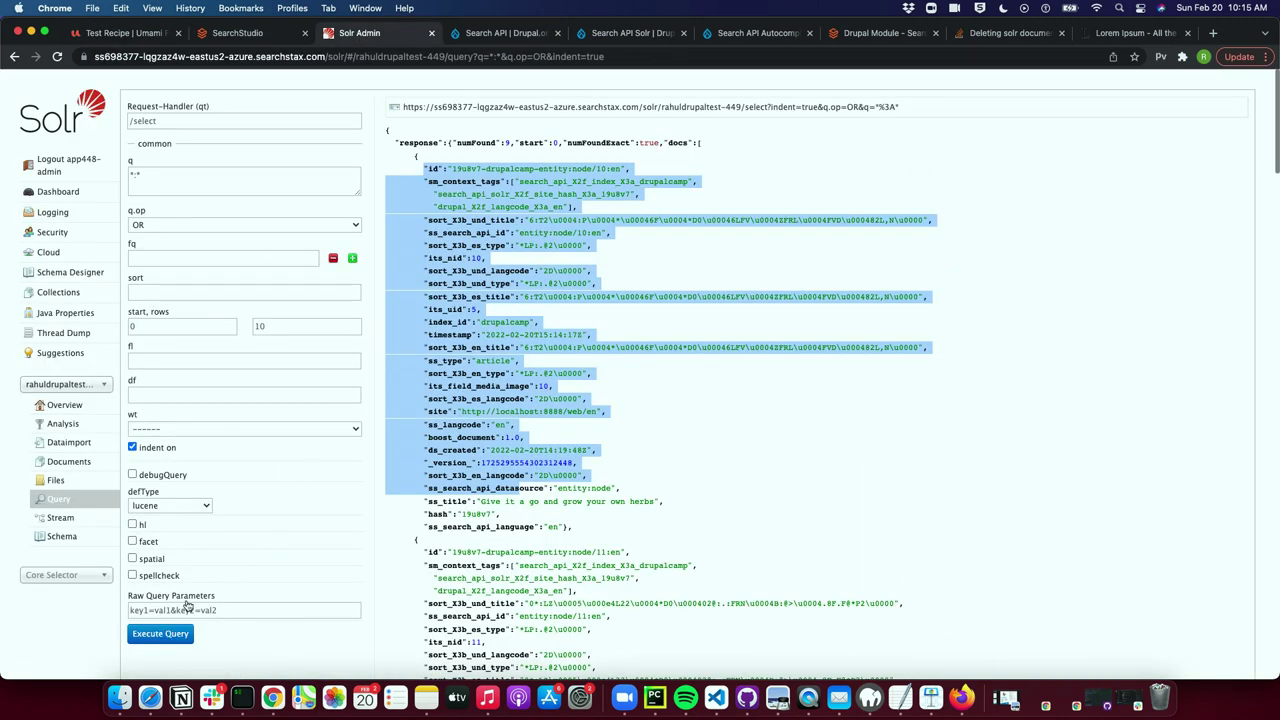
{"action": "left_click", "coordinate": [140, 33]}
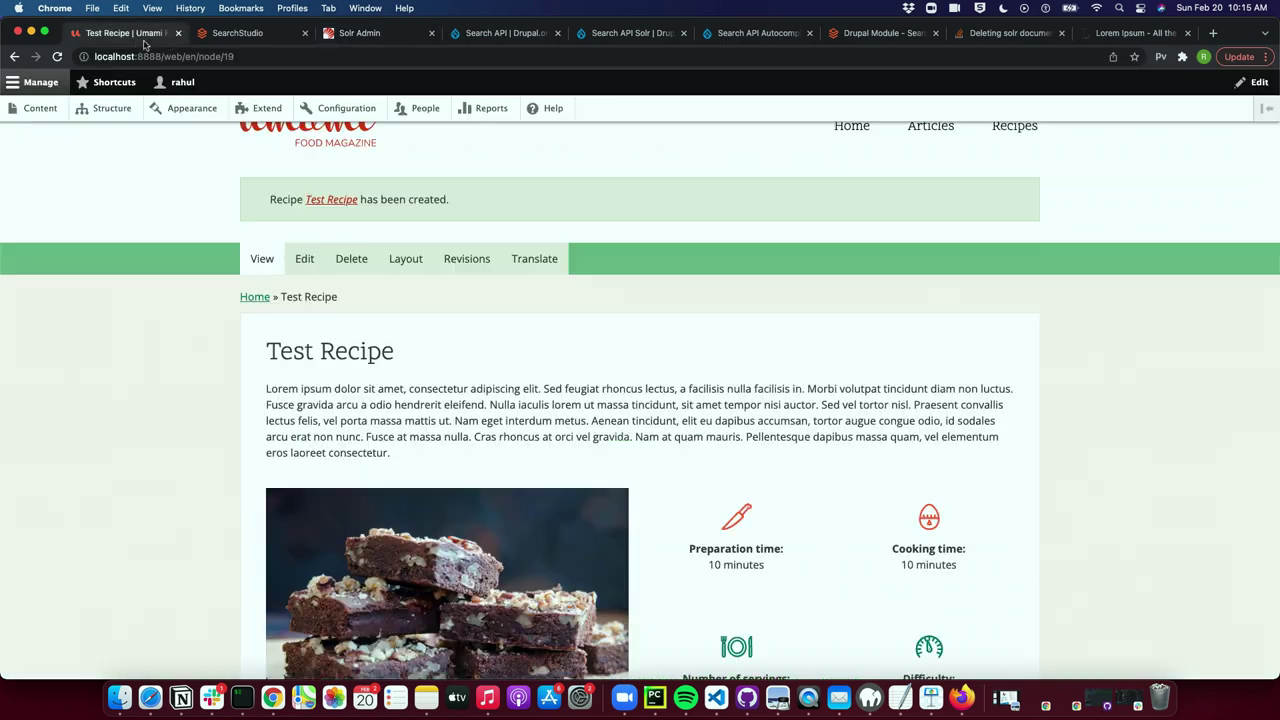
Open the DrupalCamp index from the Search API configuration and check its index status.
{"action": "scroll", "coordinate": [277, 238], "scroll_direction": "up", "scroll_amount": 2}
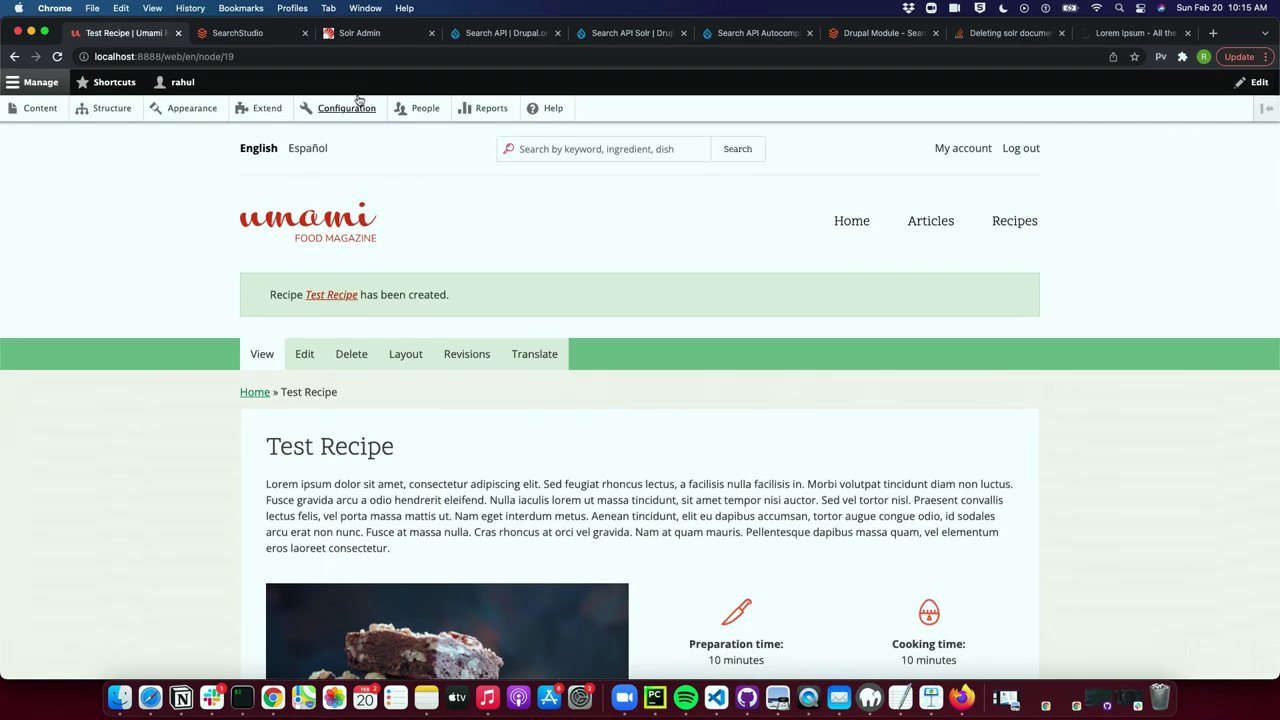
{"action": "left_click", "coordinate": [307, 108]}
{"action": "scroll", "coordinate": [149, 480], "scroll_direction": "down", "scroll_amount": 5}
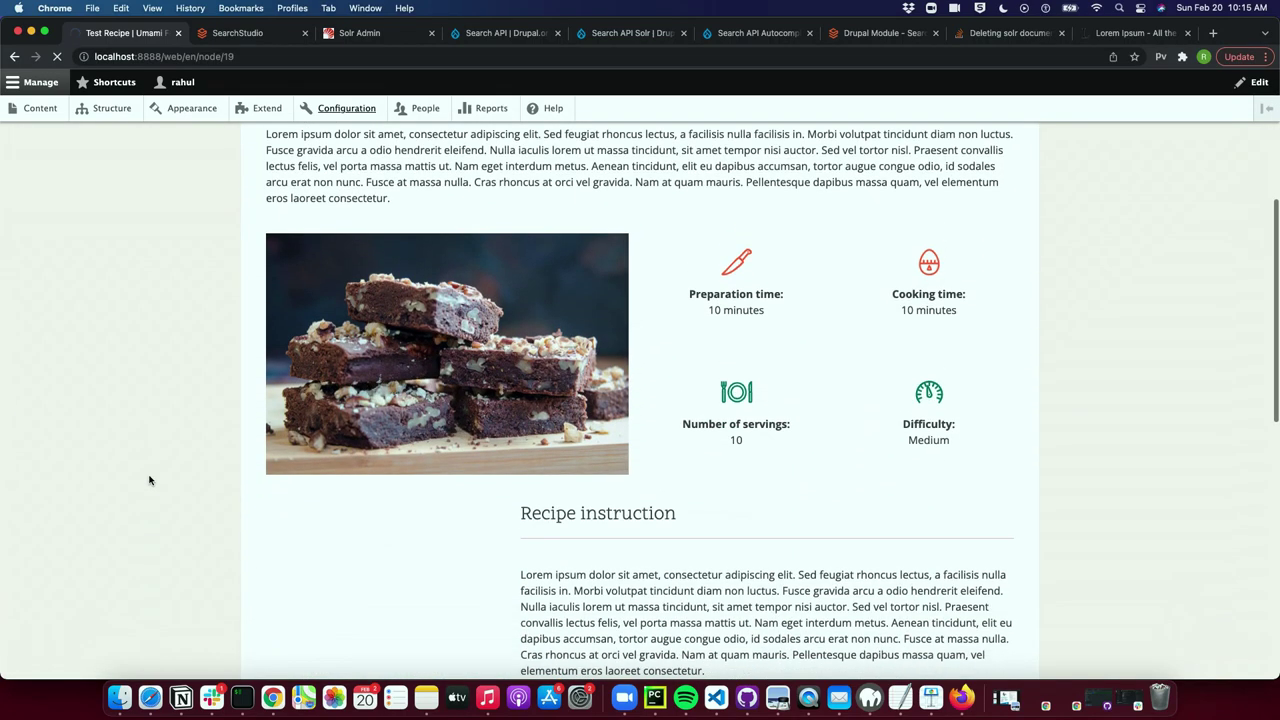
{"action": "scroll", "coordinate": [149, 480], "scroll_direction": "down", "scroll_amount": 15}
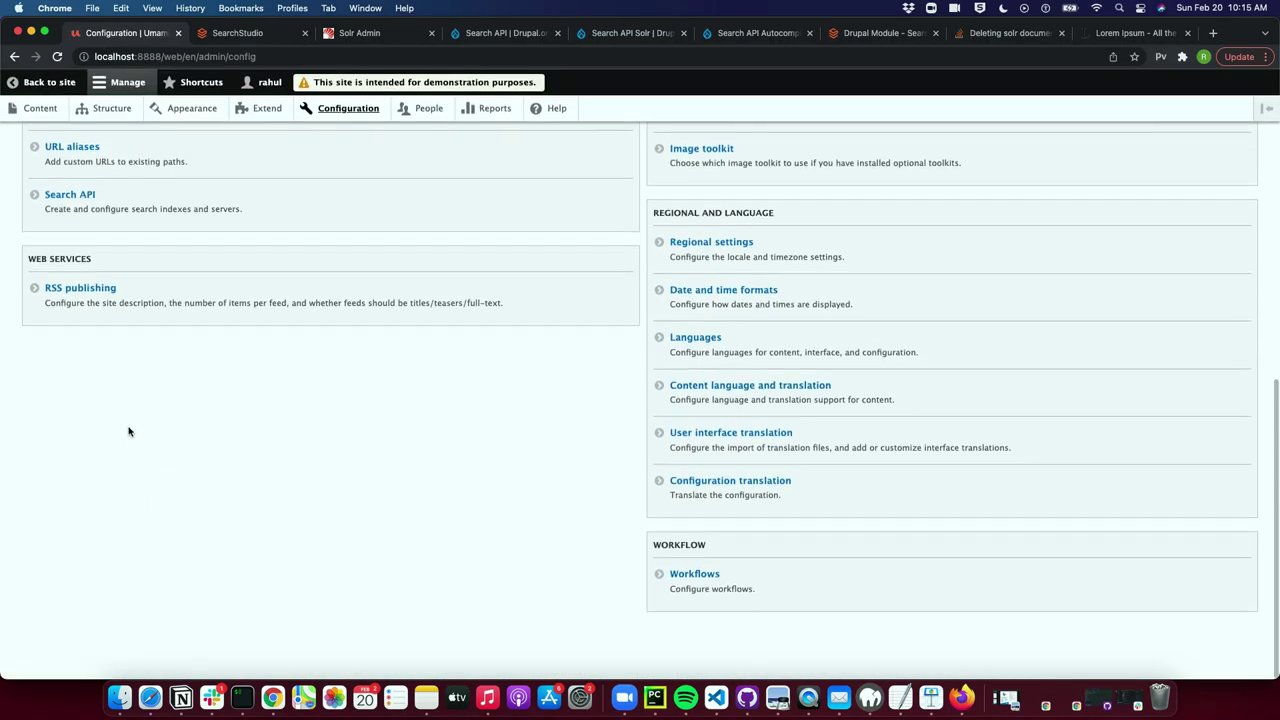
{"action": "left_click", "coordinate": [85, 197]}
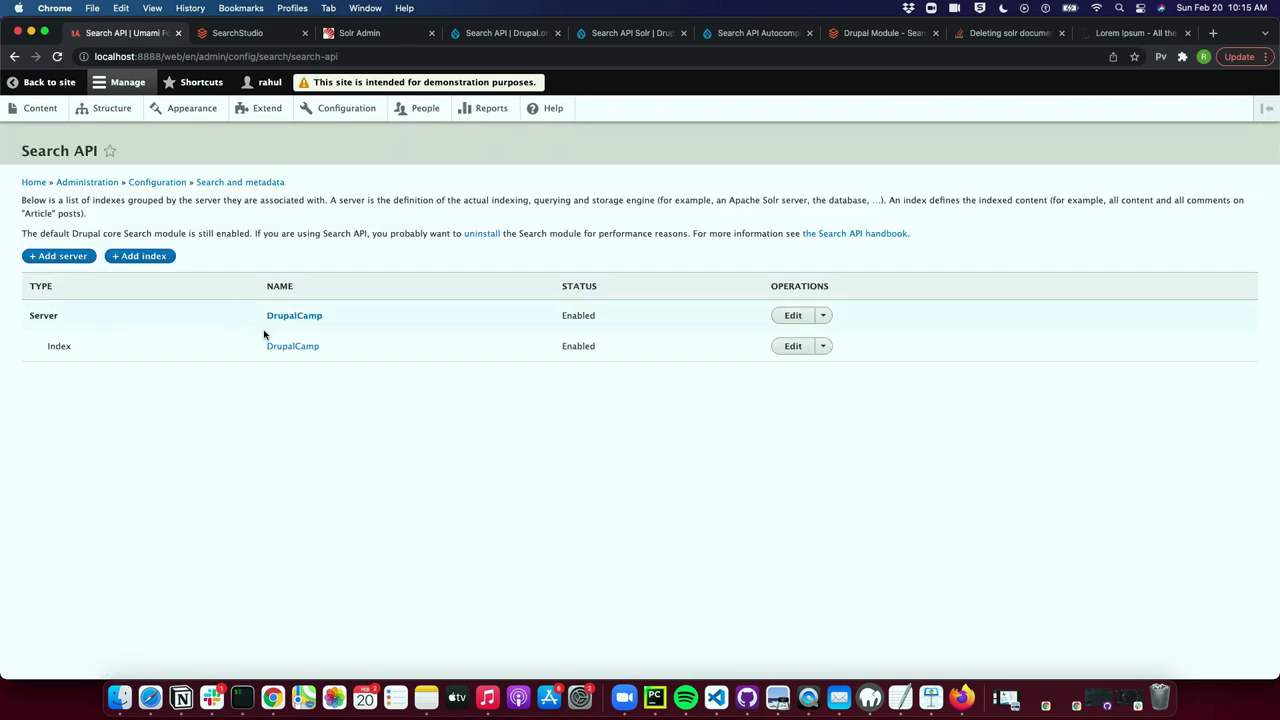
{"action": "left_click", "coordinate": [297, 346]}
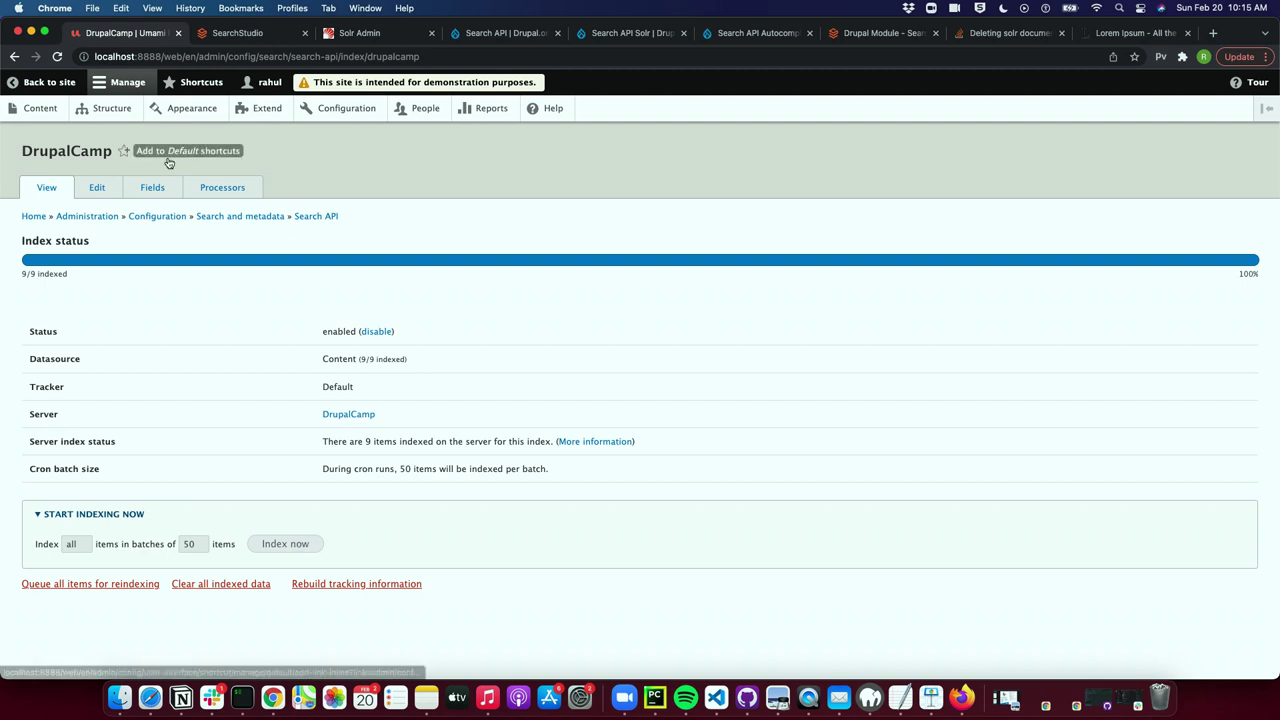
Go back to the site's Recipes page, and open the content overview to check the publication status of Test Recipe.
{"action": "left_click", "coordinate": [45, 83]}
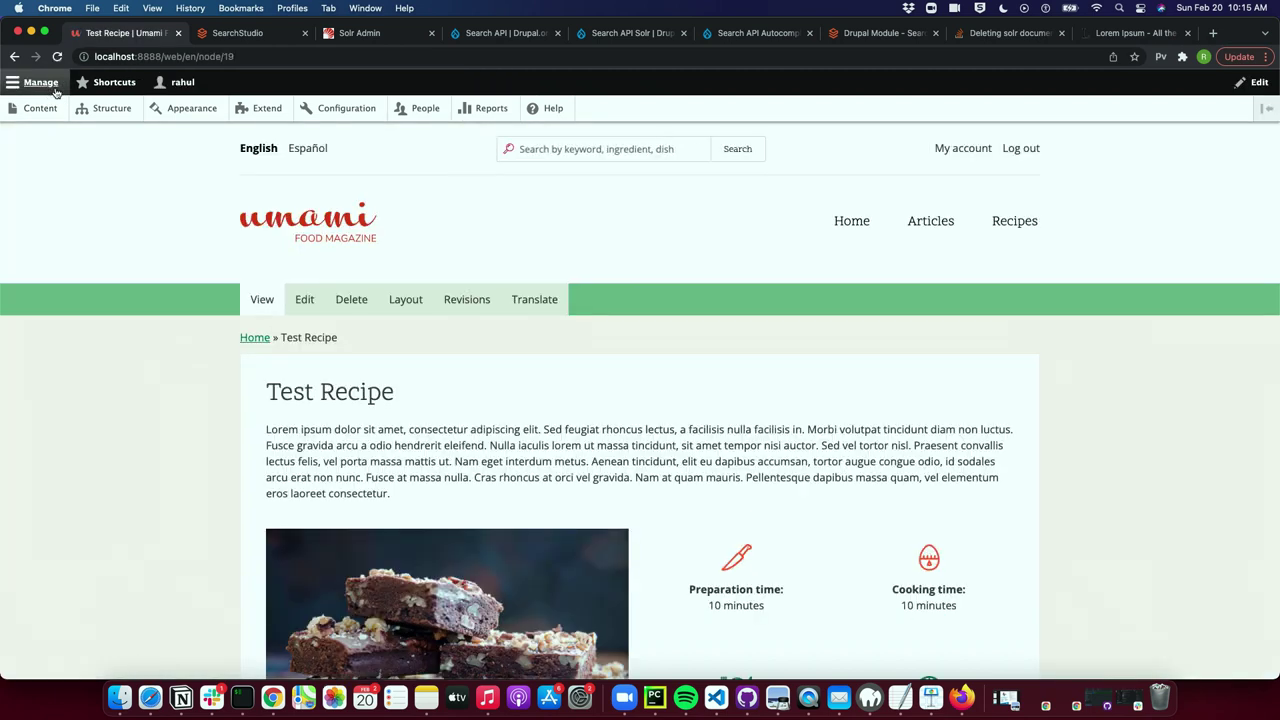
{"action": "left_click", "coordinate": [1030, 220]}
{"action": "left_click", "coordinate": [40, 109]}
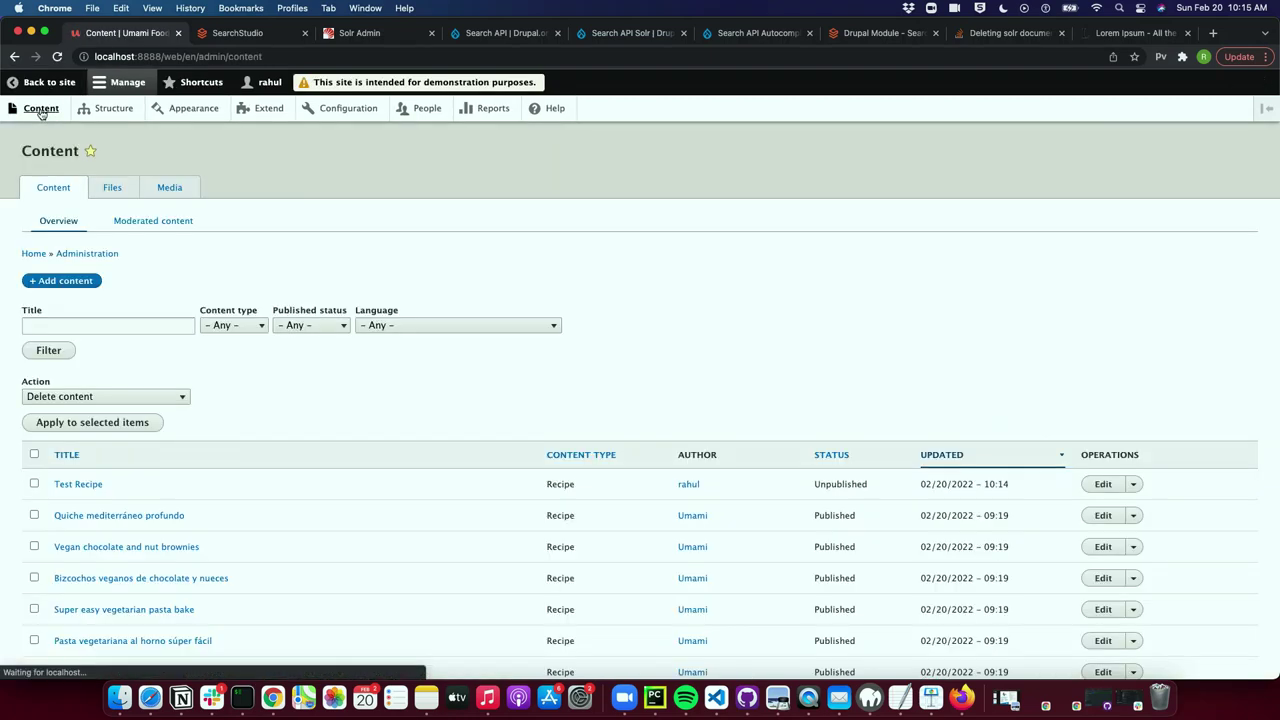
Start a new Recipe from the content overview and name it New Recipe1.
{"action": "scroll", "coordinate": [549, 398], "scroll_direction": "down", "scroll_amount": 10}
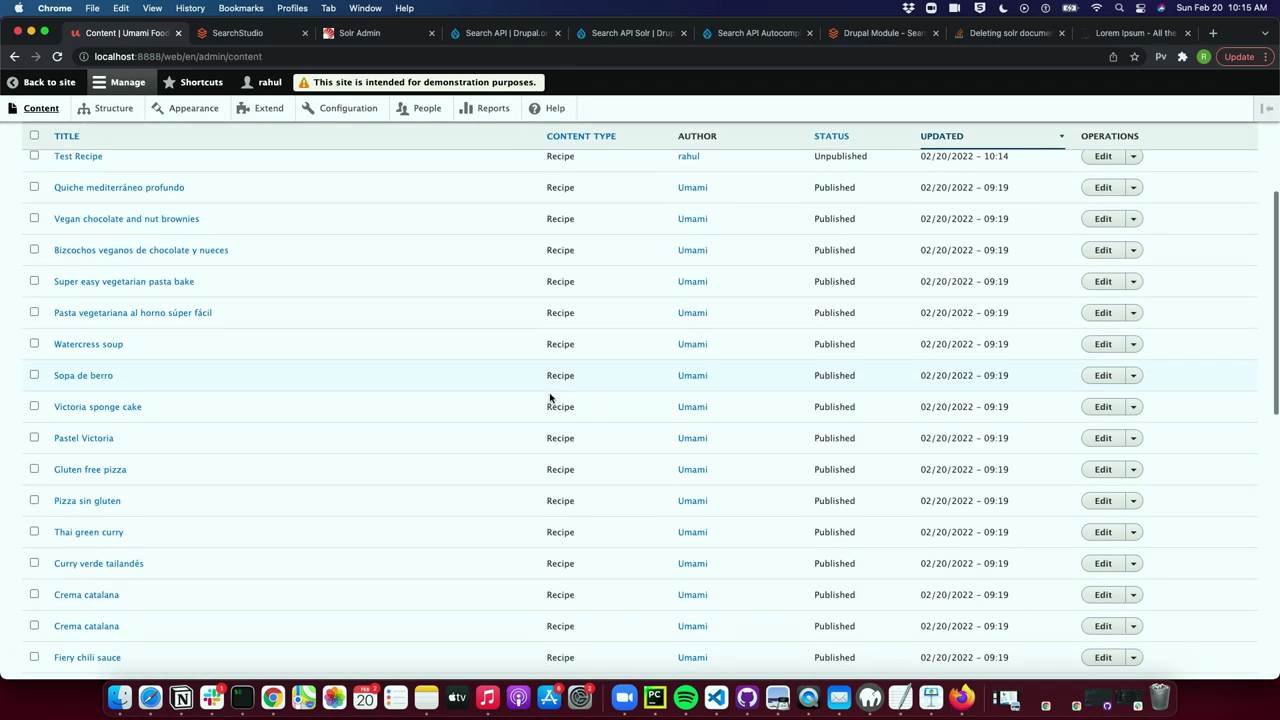
{"action": "scroll", "coordinate": [549, 398], "scroll_direction": "up", "scroll_amount": 10}
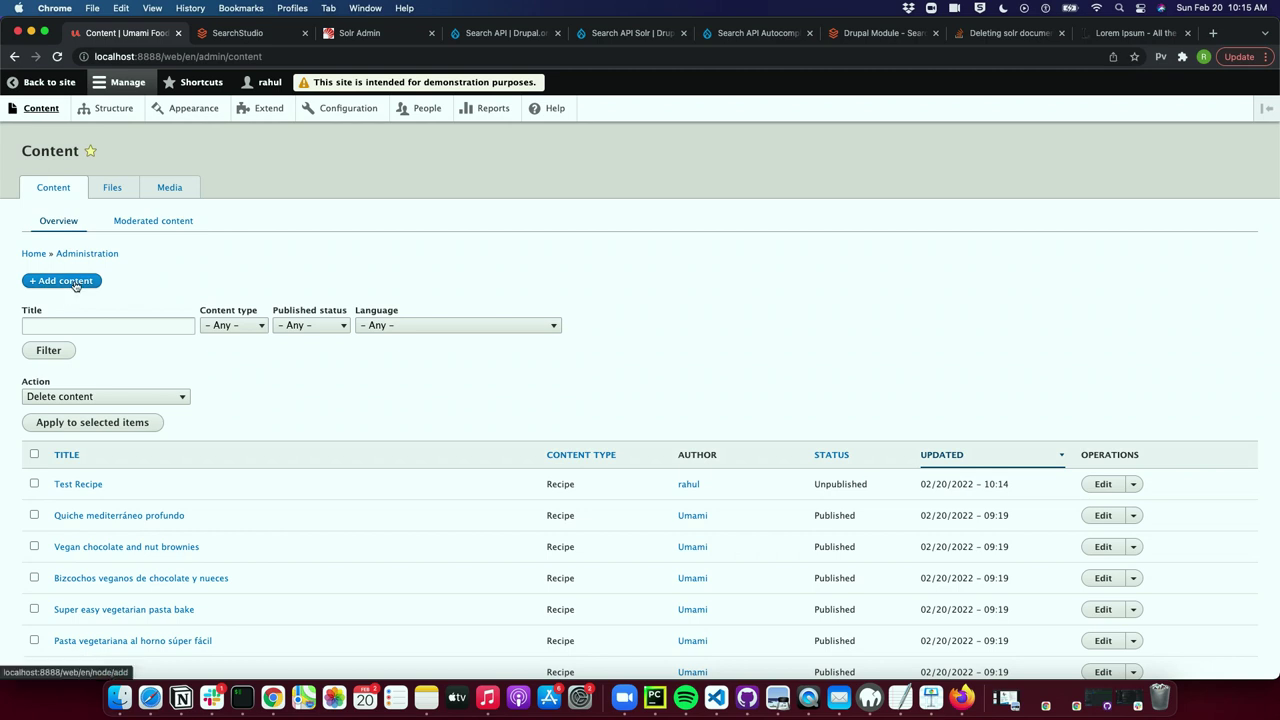
{"action": "left_click", "coordinate": [45, 306]}
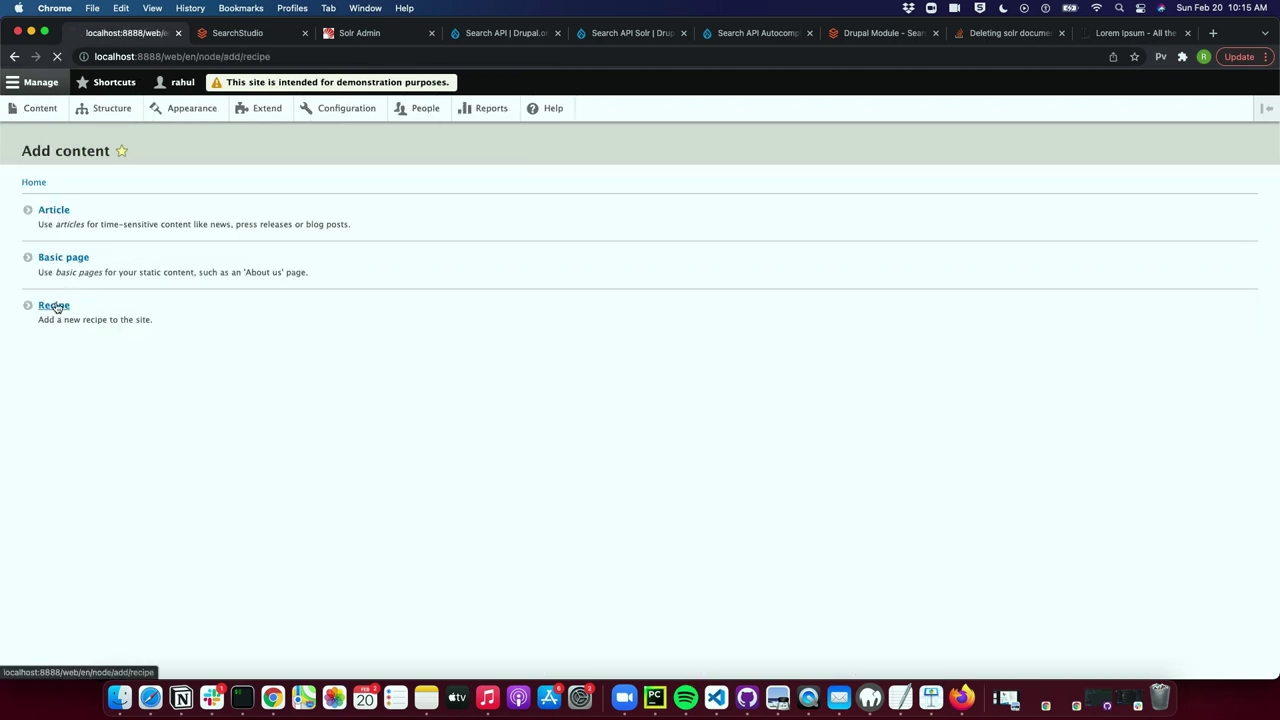
{"action": "left_click", "coordinate": [80, 222]}
{"action": "left_click", "coordinate": [80, 297]}
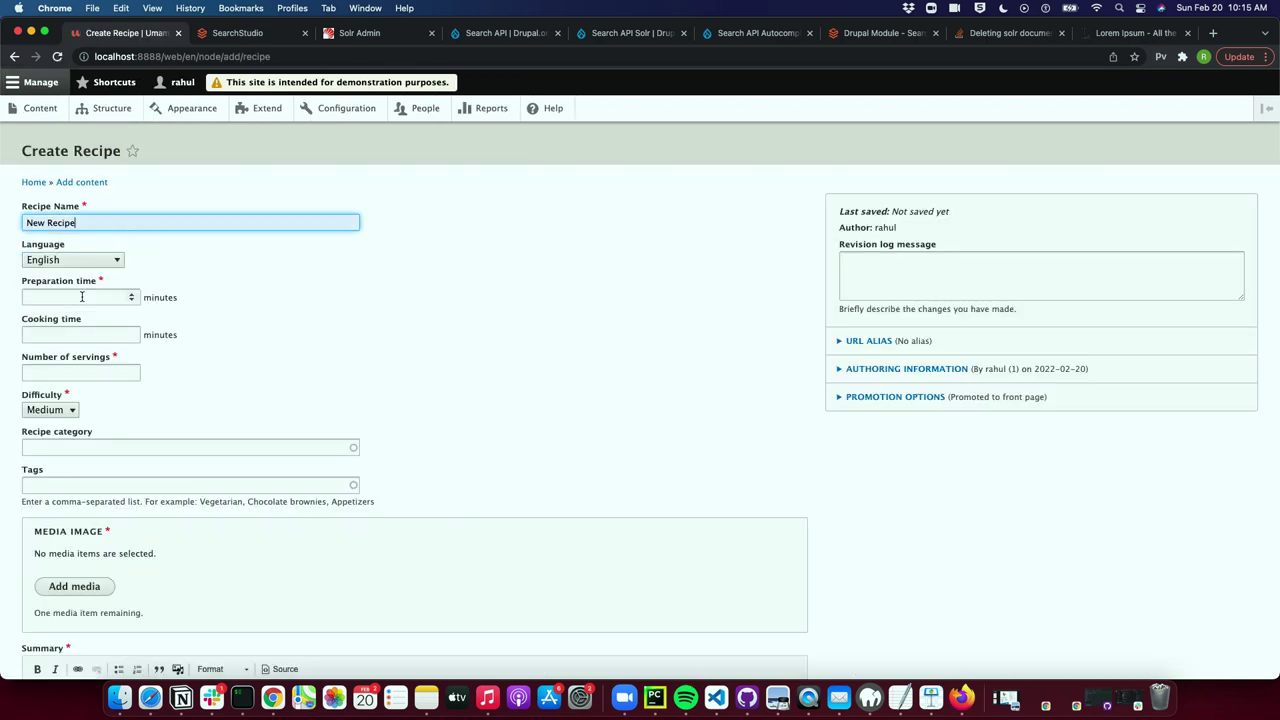
{"action": "type", "text": "1"}
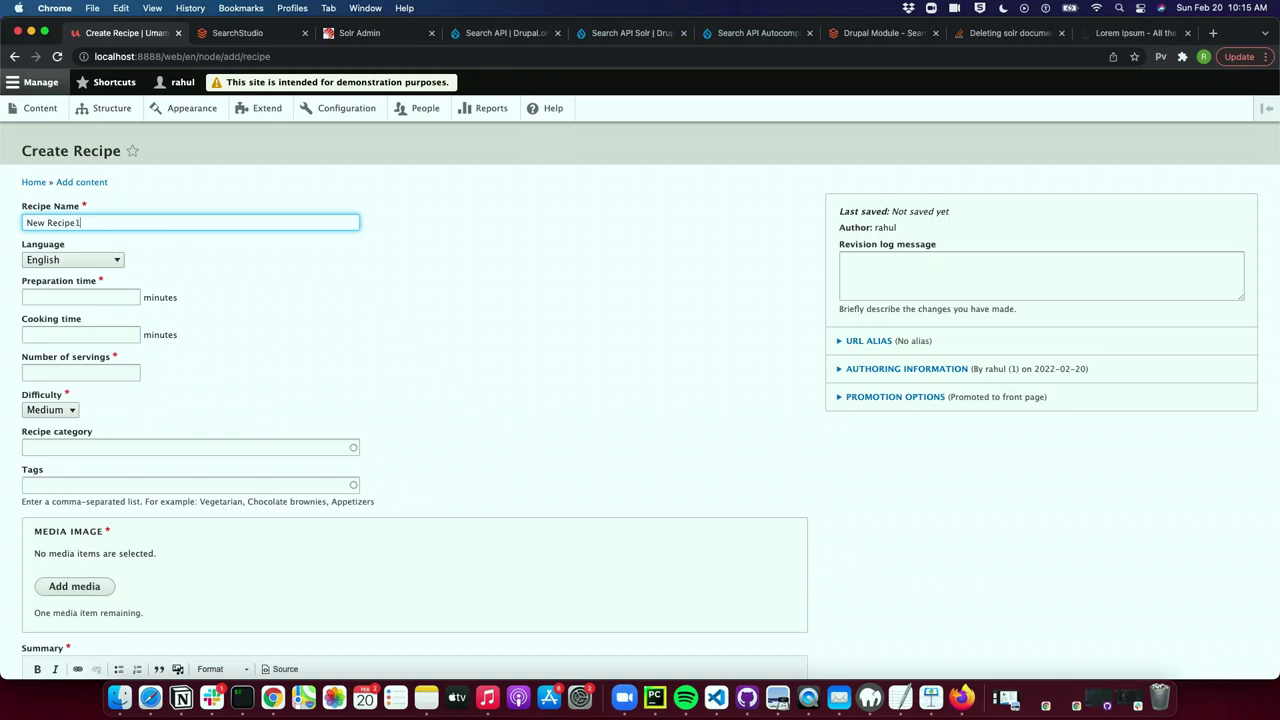
Set the recipe's preparation time to 10 minutes, cooking time to 101 minutes and number of servings to 10.
{"action": "key", "text": "Tab"}
{"action": "key", "text": "Tab"}
{"action": "type", "text": "10"}
{"action": "key", "text": "Tab"}
{"action": "type", "text": "101"}
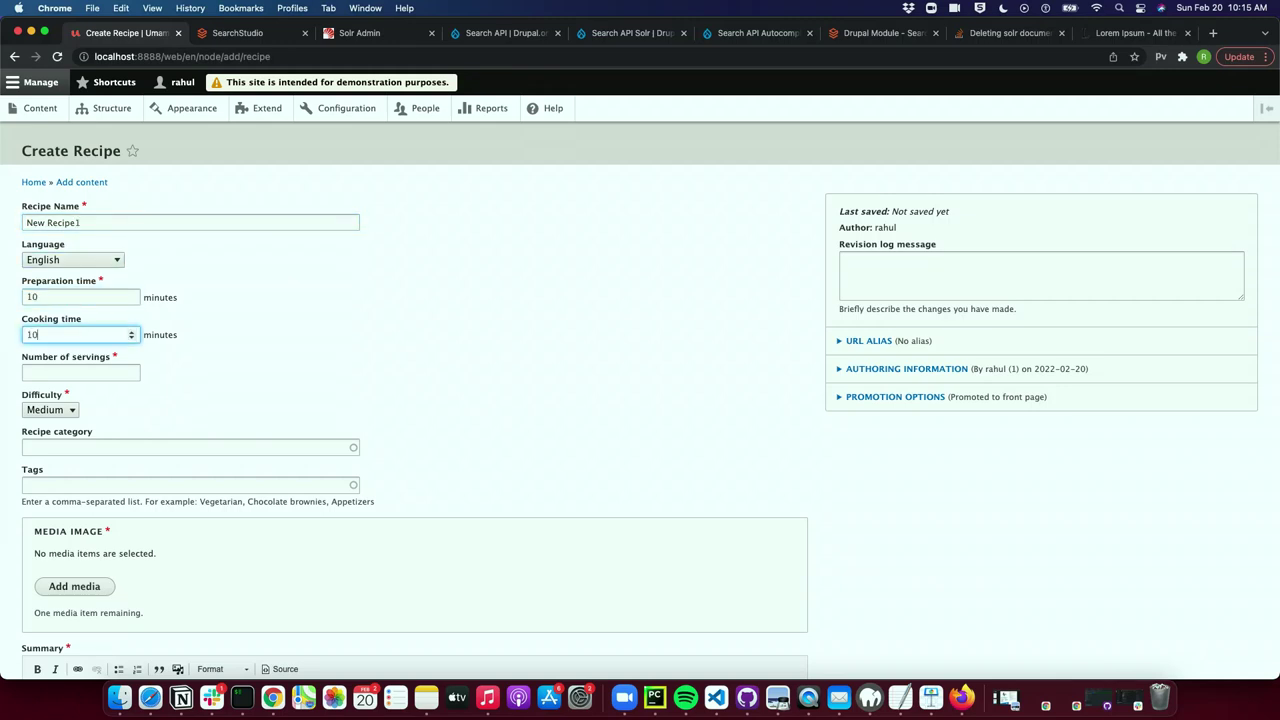
{"action": "key", "text": "Tab"}
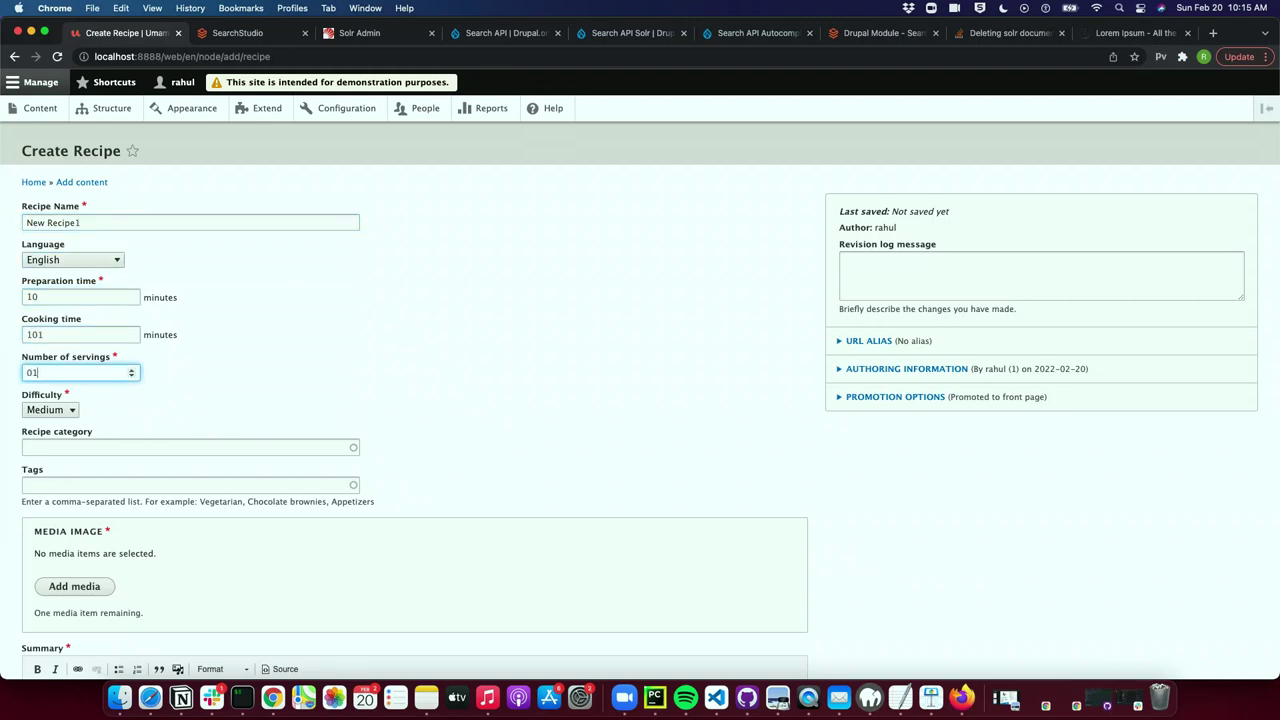
{"action": "type", "text": "10"}
{"action": "key", "text": "Tab"}
Insert the existing "Vegan chocolate and nut brownies" picture as the recipe's media image.
{"action": "scroll", "coordinate": [110, 390], "scroll_direction": "down", "scroll_amount": 2}
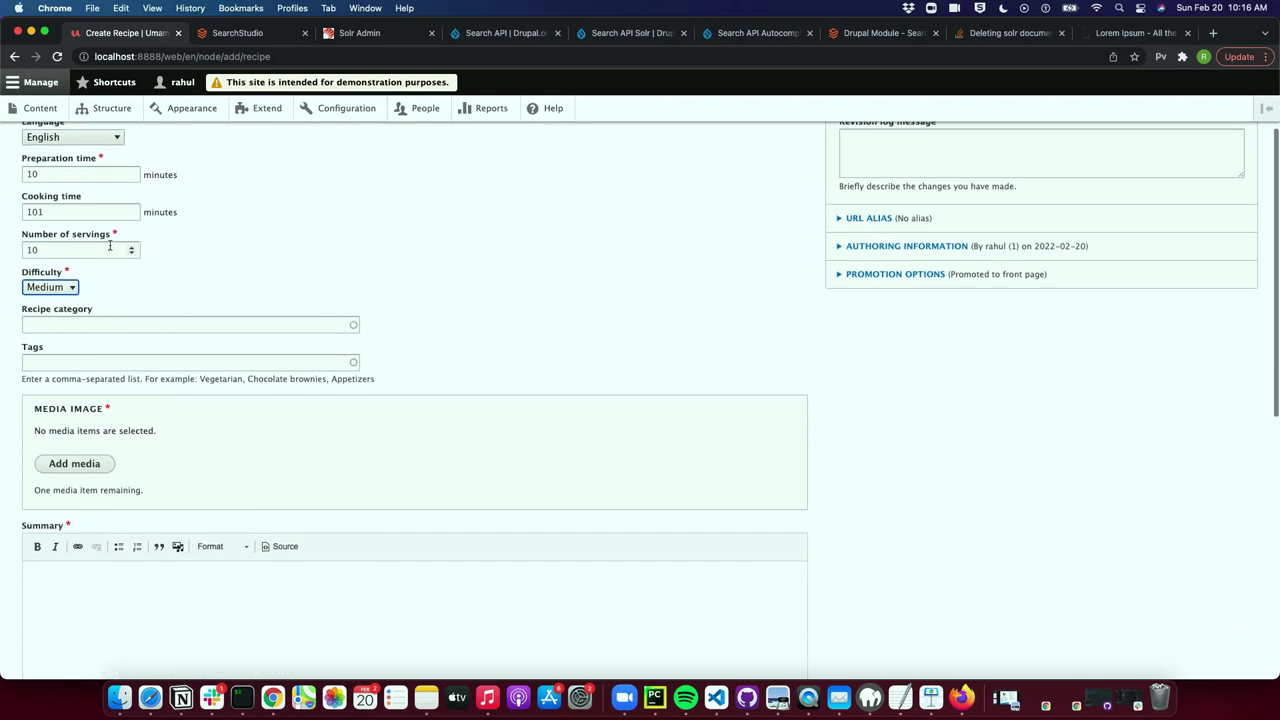
{"action": "left_click", "coordinate": [90, 464]}
{"action": "left_click", "coordinate": [516, 420]}
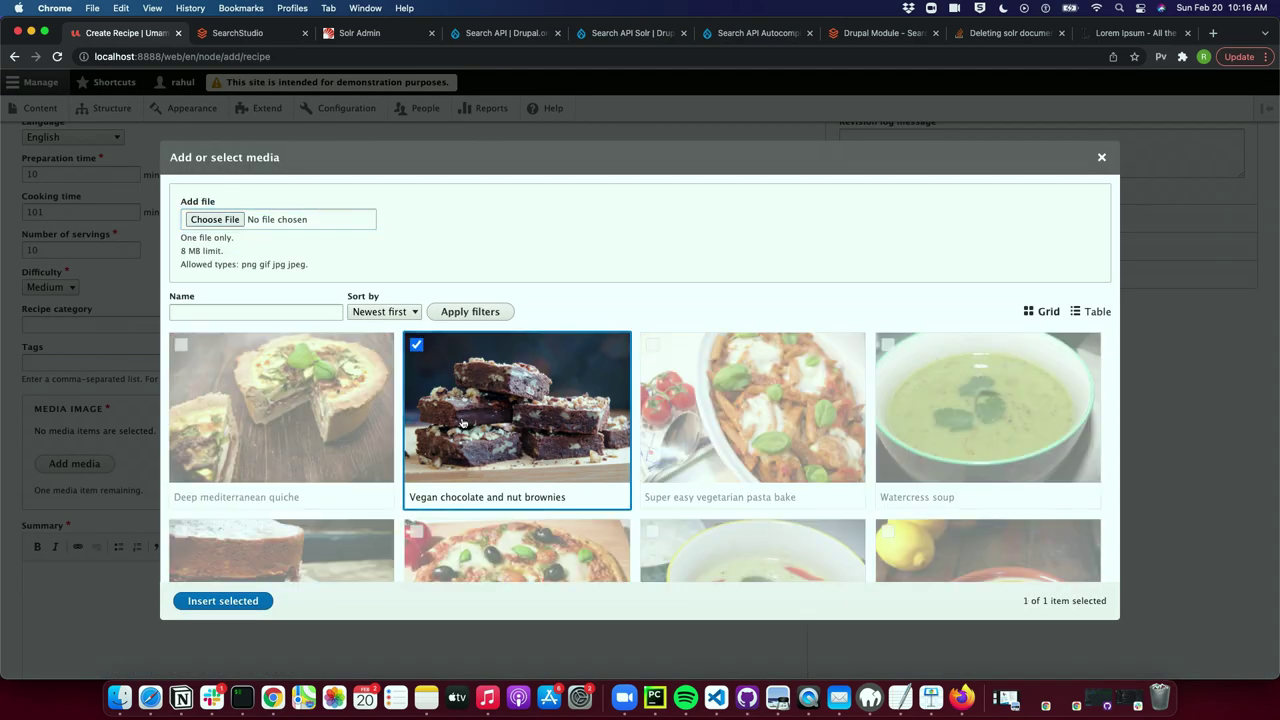
{"action": "left_click", "coordinate": [223, 600]}
Fill the Summary and Recipe instruction with the copied Lorem ipsum paragraph, and save New Recipe1 as a draft.
{"action": "left_click", "coordinate": [197, 531]}
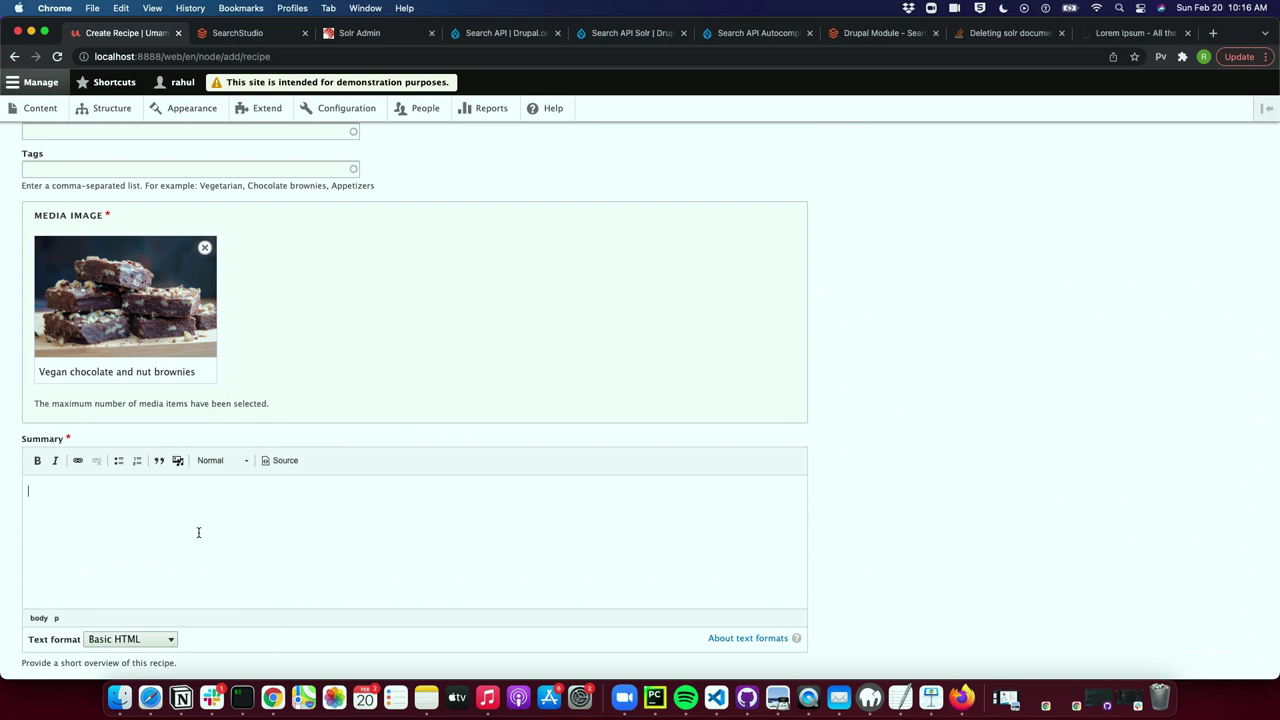
{"action": "type", "text": "Lorem ipsum dolor sit amet, consectetur adipiscing elit. Sed feugiat rhoncus lectus, a facilisis nulla facilisis in. Morbi volutpat tincidunt diam non luctus. Fusce gravida arcu a odio hendrerit eleifend. Nulla iaculis lorem ut massa tincidunt, sit amet tempor nisi auctor. Sed vel tortor nisl. Praesent convallis lectus felis, vel porta massa mattis ut. Nam eget interdum metus. Aenean tincidunt, elit eu dapibus accumsan, tortor augue congue odio, id sodales arcu erat non nunc. Fusce at massa nulla. Cras rhoncus at orci vel gravida. Nam at quam mauris. Pellentesque dapibus massa quam, vel elementum eros laoreet consectetur."}
{"action": "scroll", "coordinate": [198, 532], "scroll_direction": "down", "scroll_amount": 5}
{"action": "left_click", "coordinate": [198, 532]}
{"action": "type", "text": "Lorem ipsum dolor sit amet, consectetur adipiscing elit. Sed feugiat rhoncus lectus, a facilisis nulla facilisis in. Morbi volutpat tincidunt diam non luctus. Fusce gravida arcu a odio hendrerit eleifend. Nulla iaculis lorem ut massa tincidunt, sit amet tempor nisi auctor. Sed vel tortor nisl. Praesent convallis lectus felis, vel porta massa mattis ut. Nam eget interdum metus. Aenean tincidunt, elit eu dapibus accumsan, tortor augue congue odio, id sodales arcu erat non nunc. Fusce at massa nulla. Cras rhoncus at orci vel gravida. Nam at quam mauris. Pellentesque dapibus massa quam, vel elementum eros laoreet consectetur."}
{"action": "scroll", "coordinate": [183, 530], "scroll_direction": "down", "scroll_amount": 3}
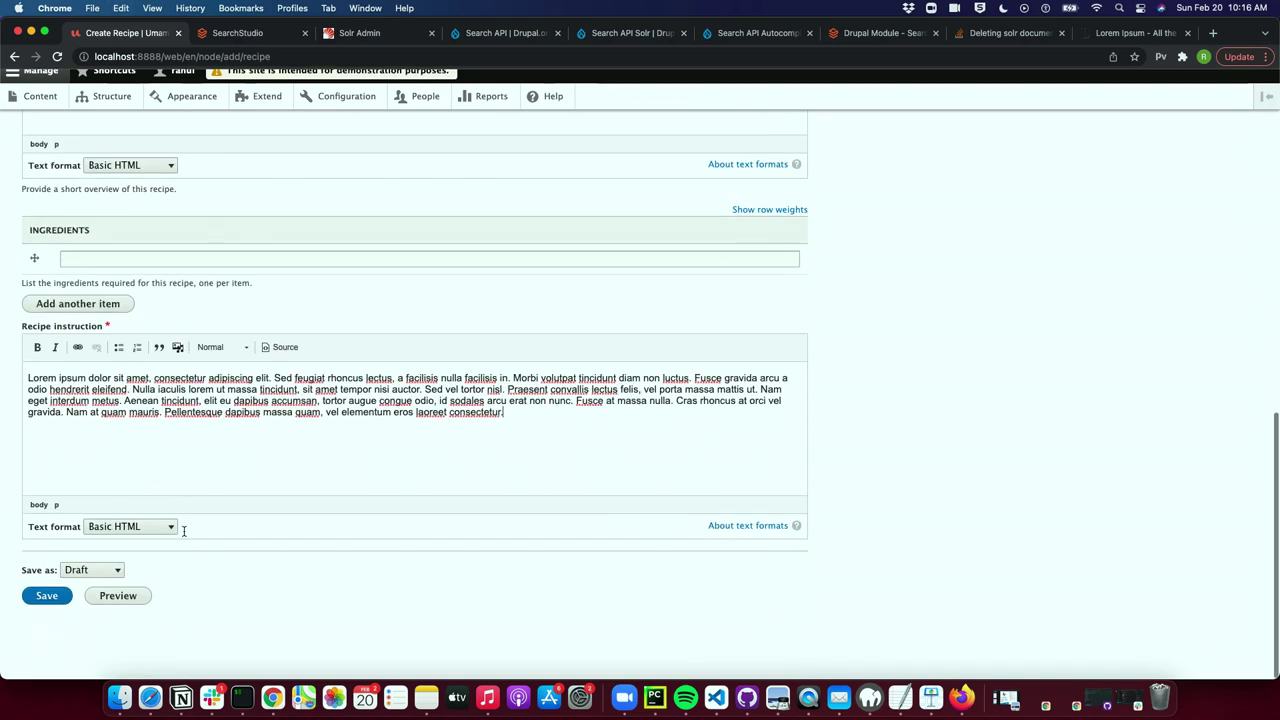
{"action": "left_click", "coordinate": [56, 607]}
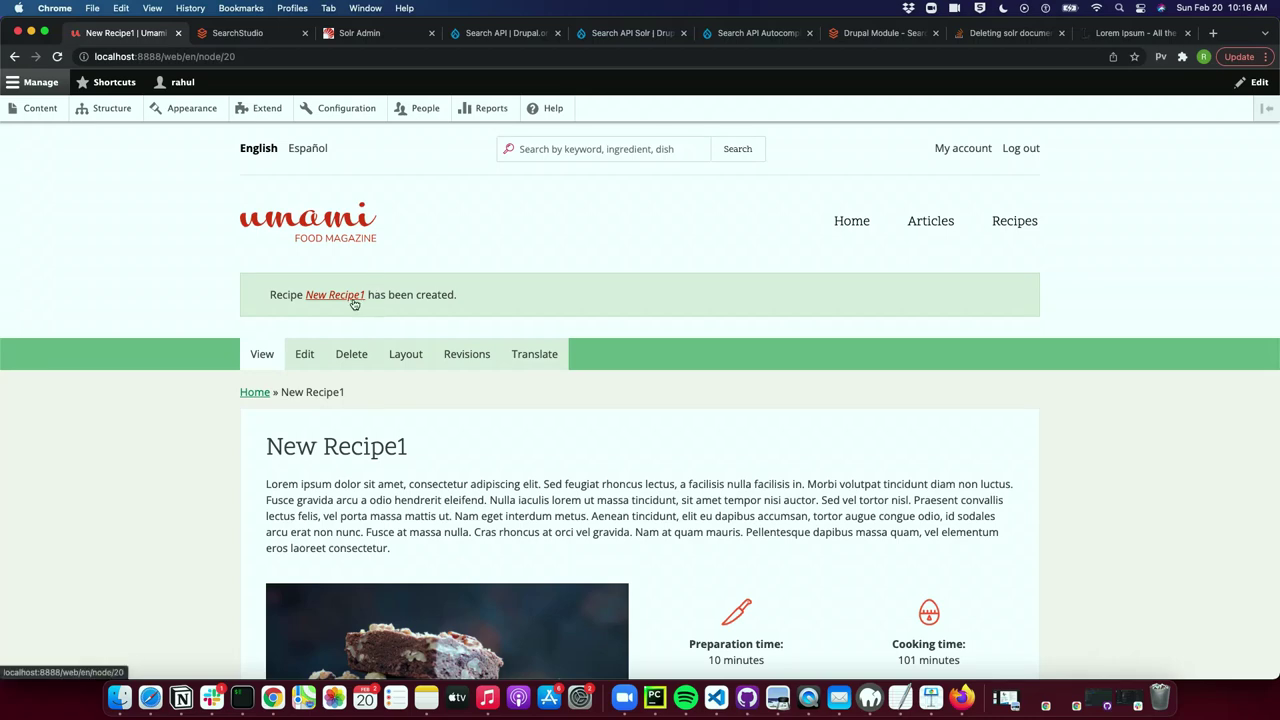
Open the saved New Recipe1 page and apply a moderation state change to it.
{"action": "left_click", "coordinate": [355, 298]}
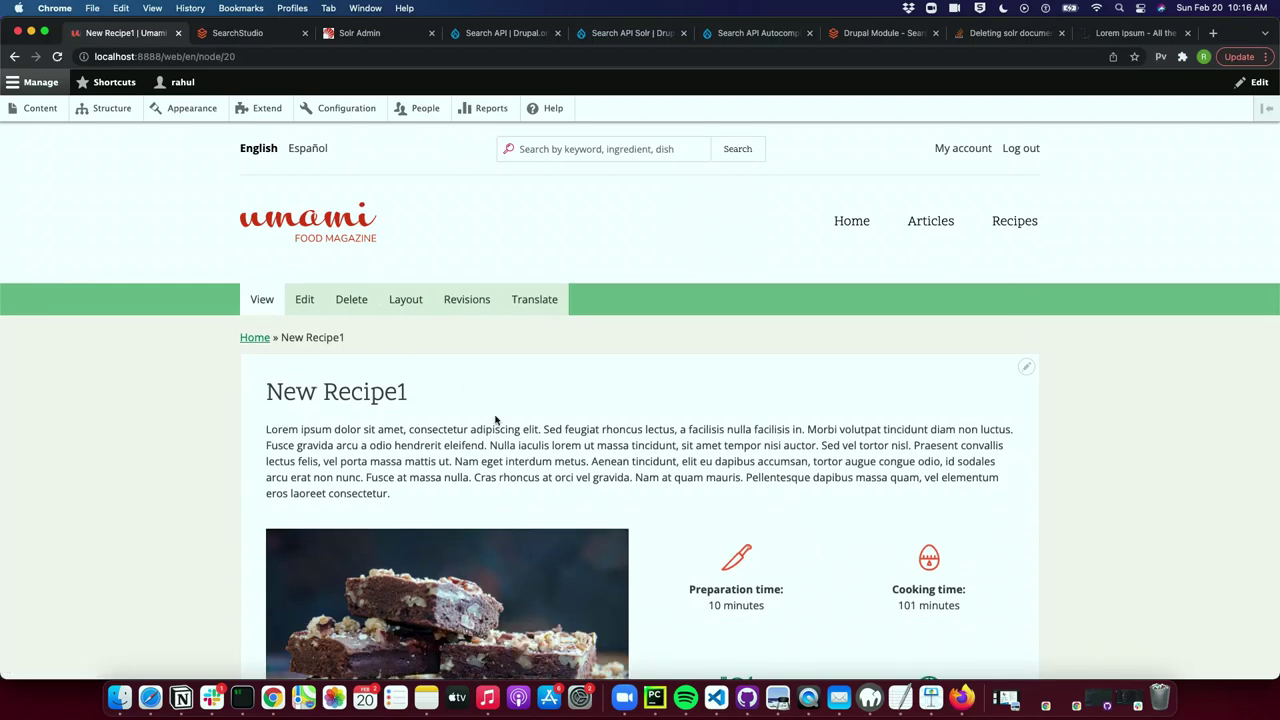
{"action": "scroll", "coordinate": [492, 420], "scroll_direction": "down", "scroll_amount": 10}
{"action": "left_click", "coordinate": [308, 440]}
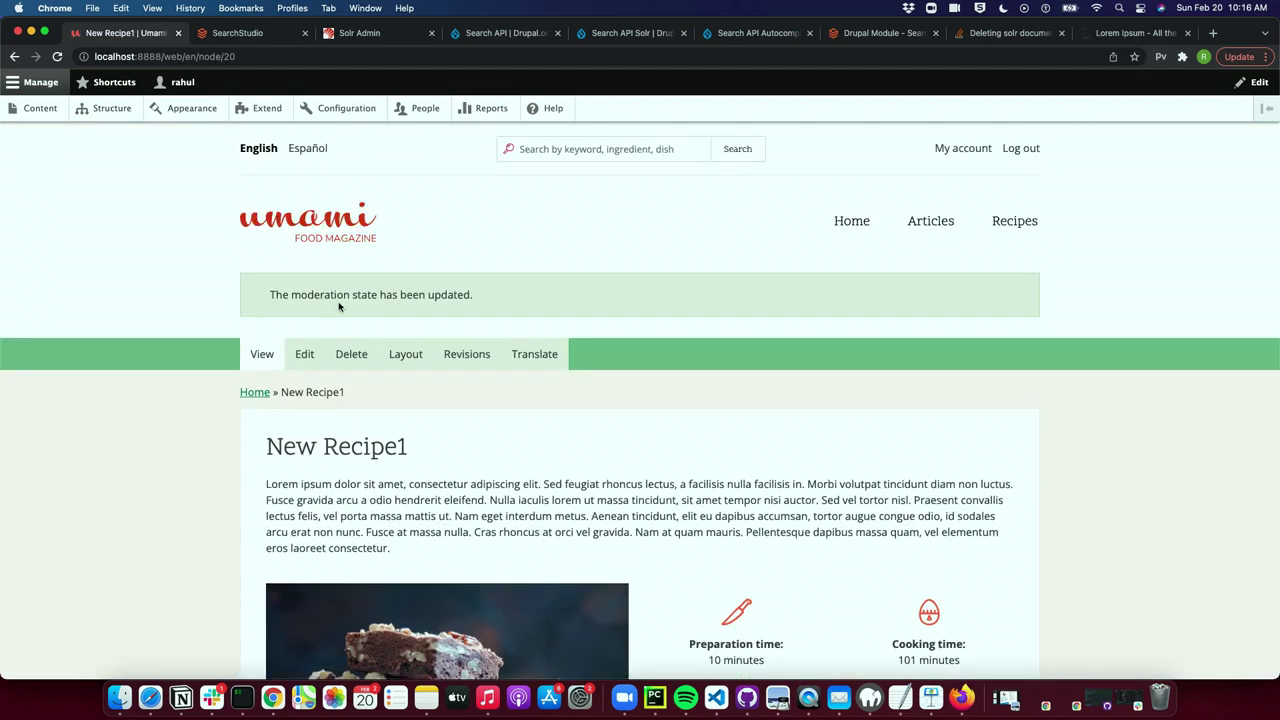
Compare the query response in Solr Admin with the DrupalCamp index status in Drupal's Search API configuration.
{"action": "left_click", "coordinate": [345, 33]}
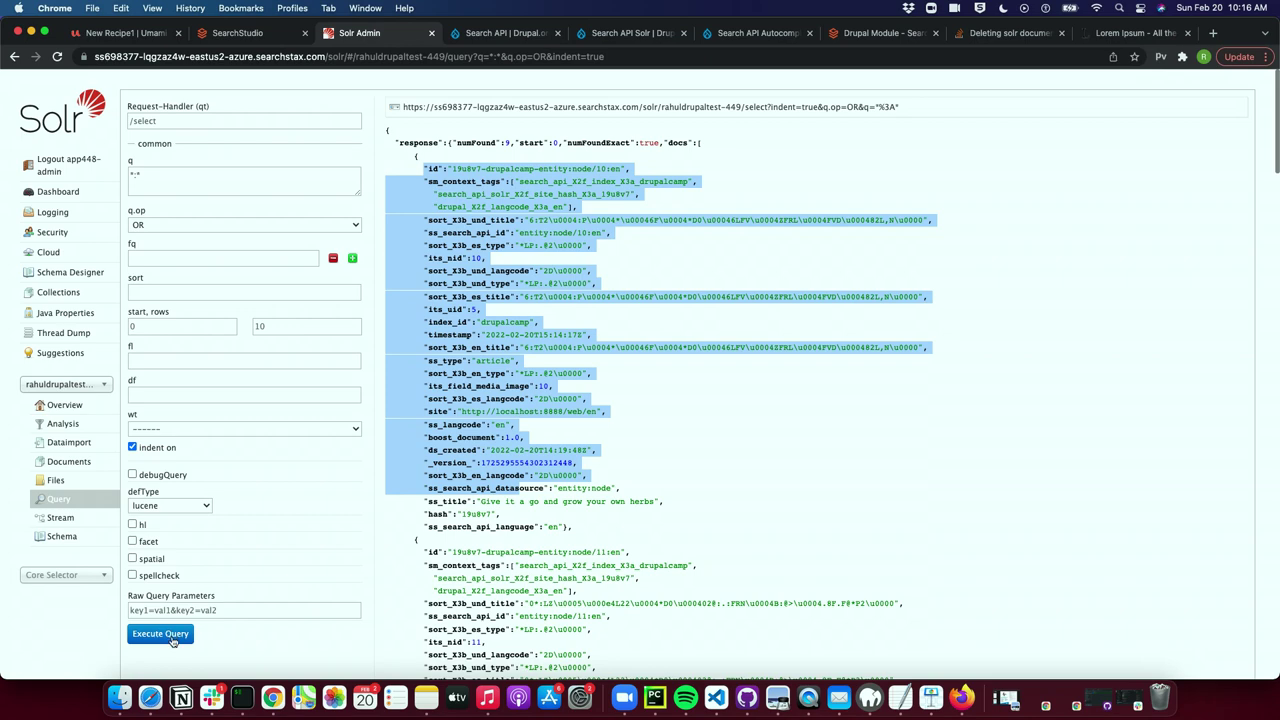
{"action": "left_click", "coordinate": [150, 42]}
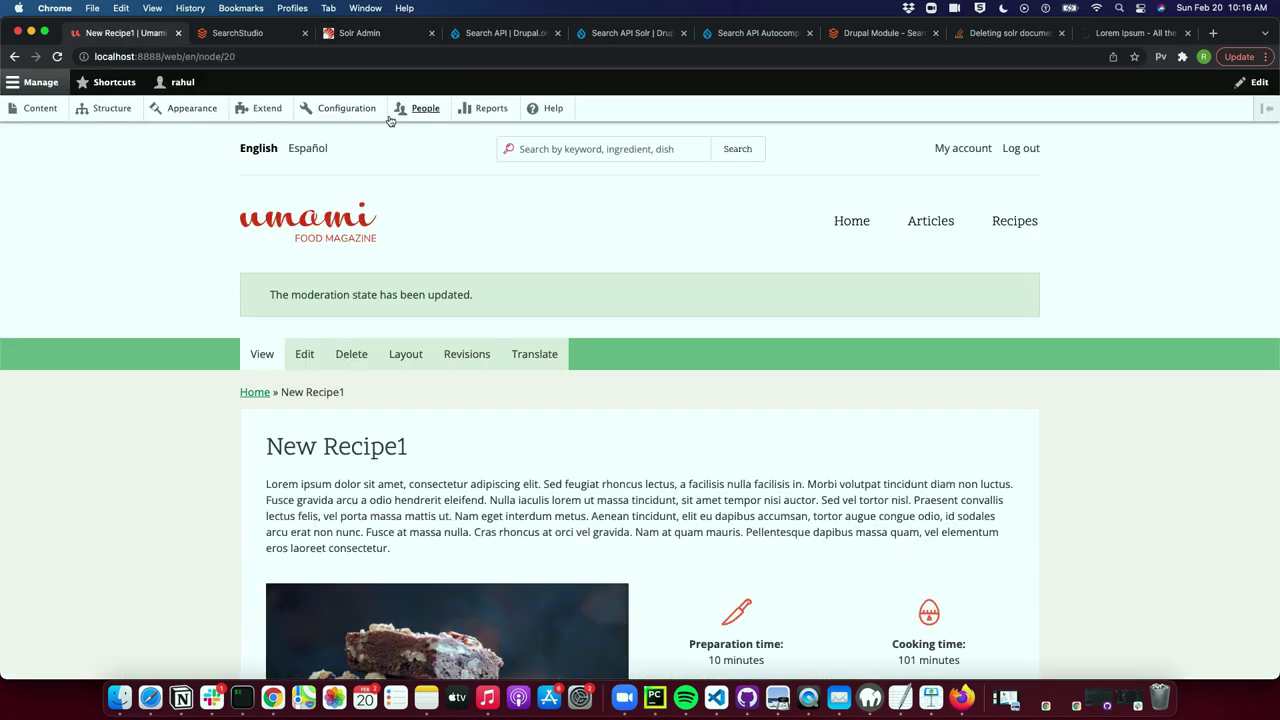
{"action": "left_click", "coordinate": [334, 116]}
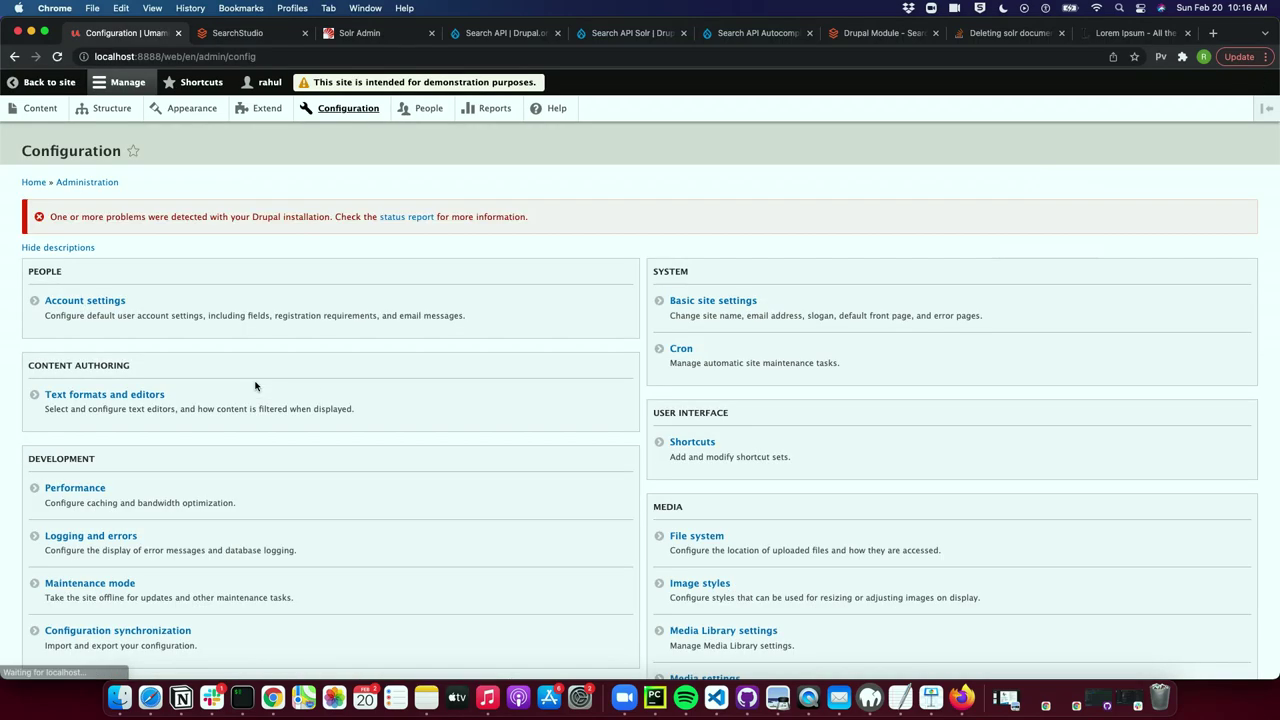
{"action": "scroll", "coordinate": [180, 380], "scroll_direction": "down", "scroll_amount": 10}
{"action": "left_click", "coordinate": [70, 198]}
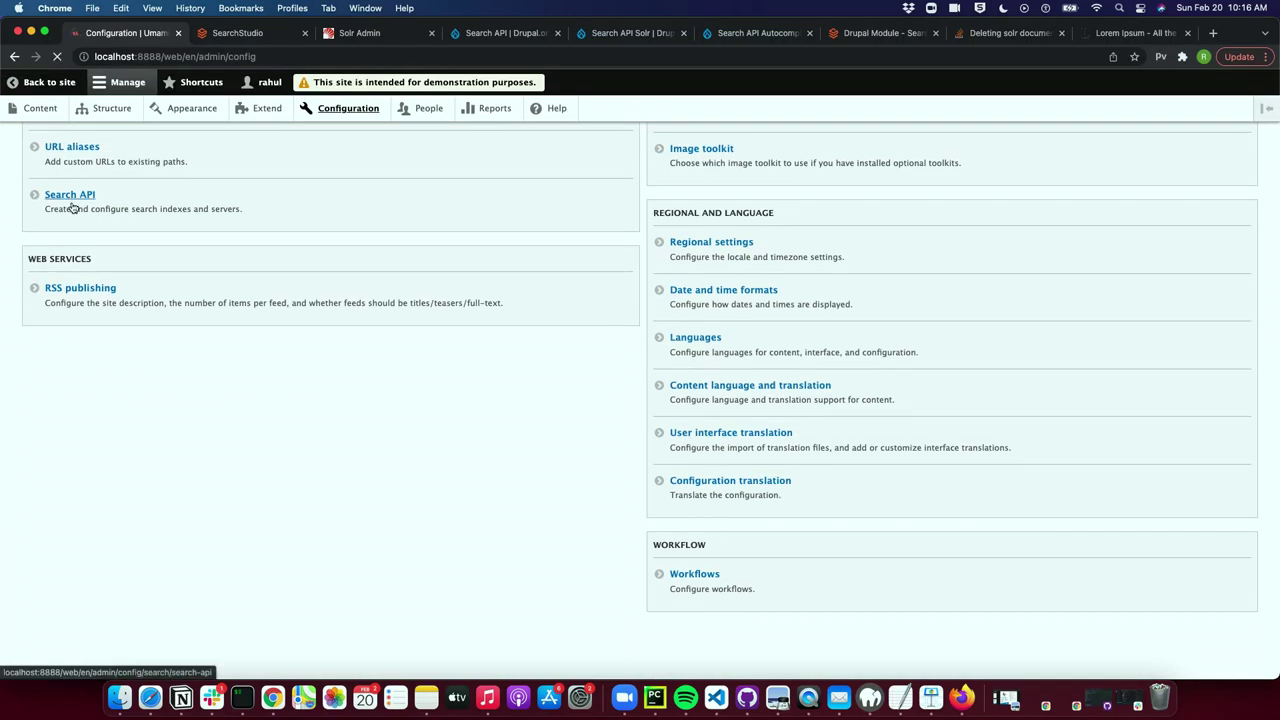
{"action": "left_click", "coordinate": [289, 350]}
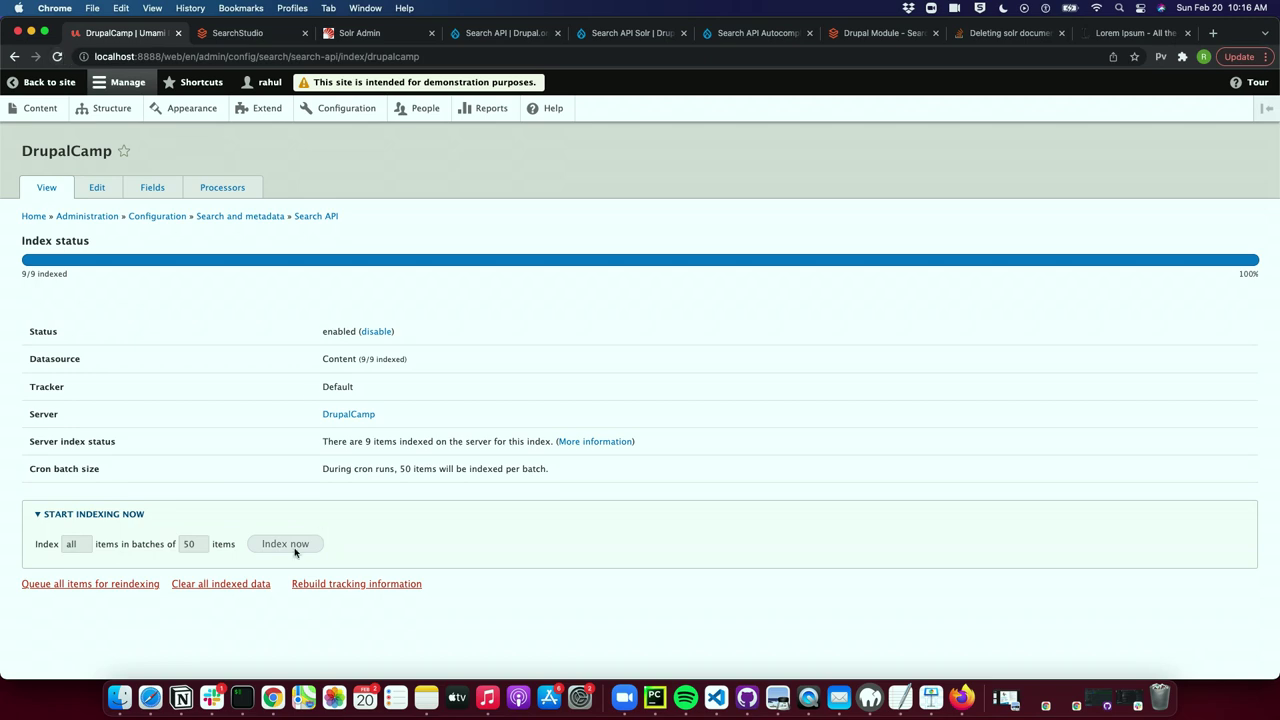
{"action": "left_click", "coordinate": [383, 37]}
{"action": "left_click", "coordinate": [922, 210]}
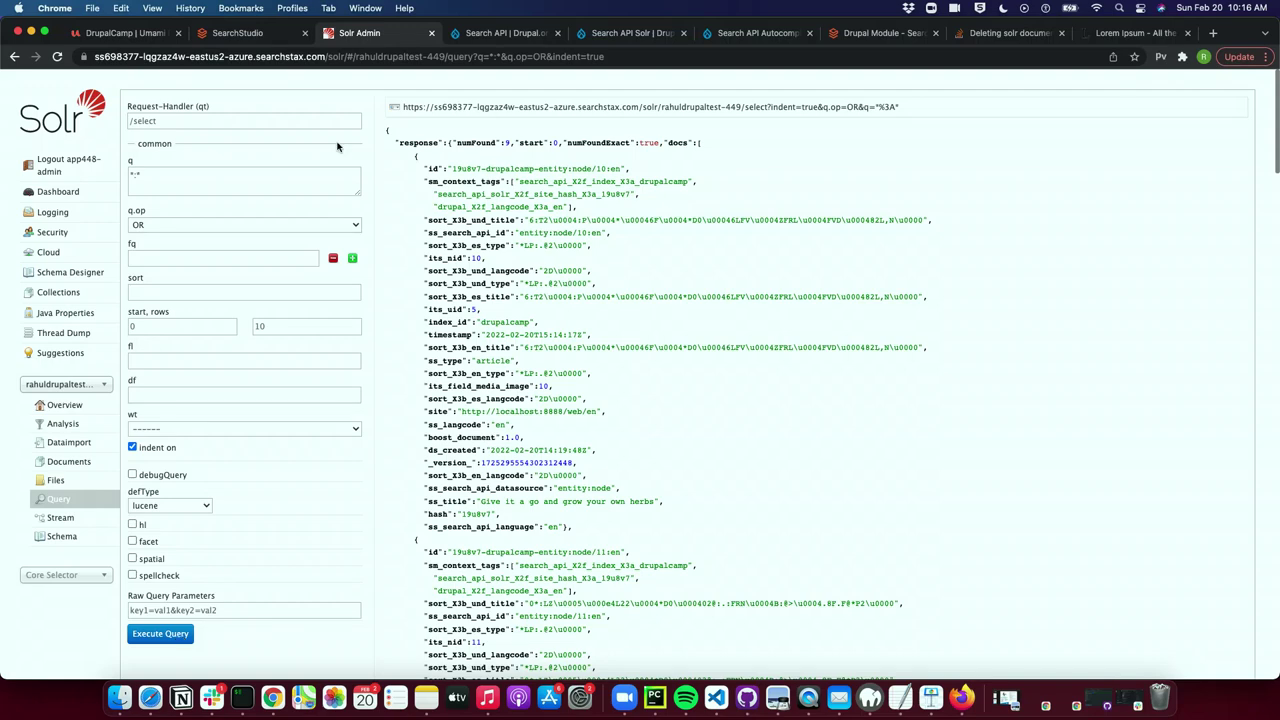
Switch to SearchStudio and check which return fields the search app's Results Configuration offers.
{"action": "left_click", "coordinate": [268, 34]}
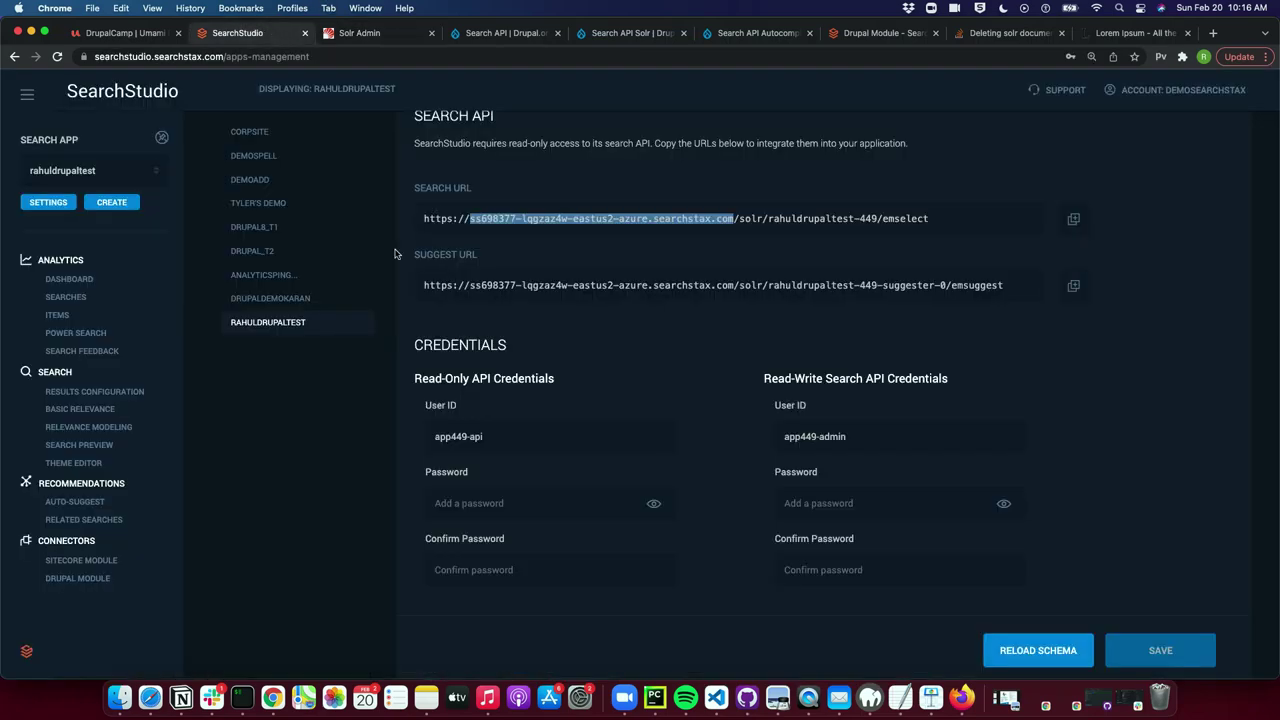
{"action": "scroll", "coordinate": [530, 260], "scroll_direction": "up", "scroll_amount": 3}
{"action": "left_click", "coordinate": [666, 266]}
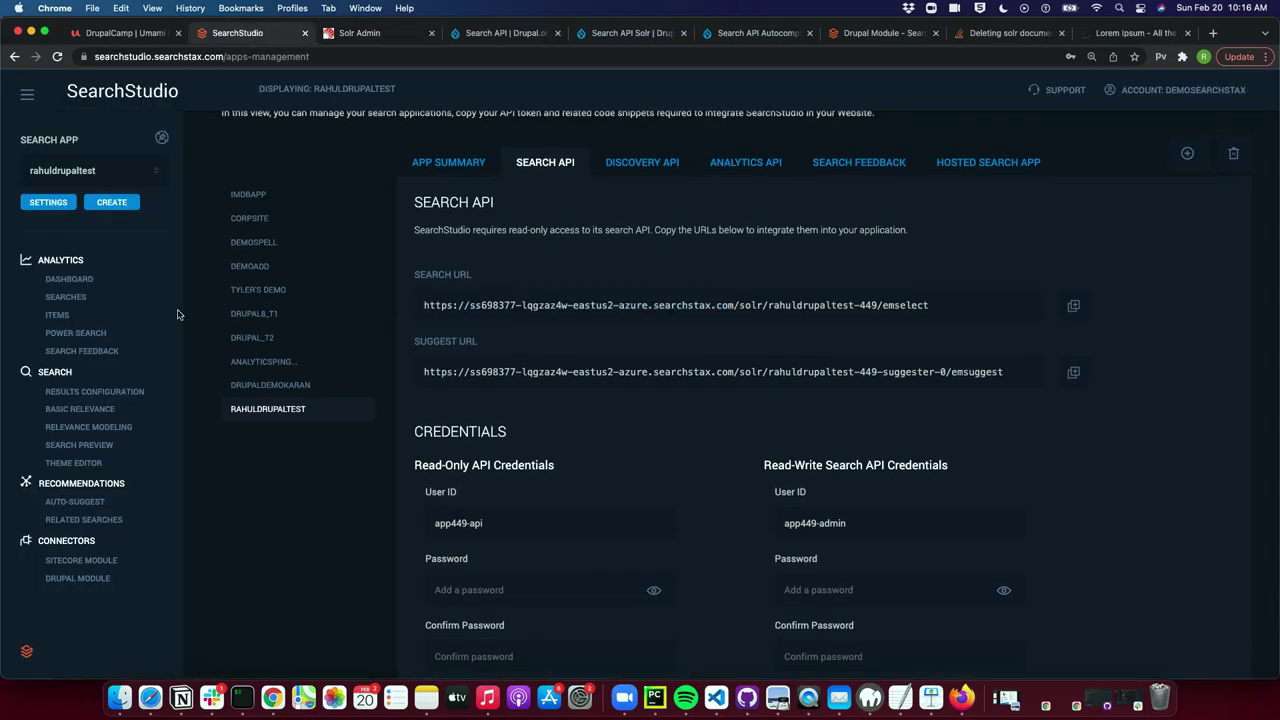
{"action": "left_click", "coordinate": [100, 392]}
{"action": "left_click", "coordinate": [307, 288]}
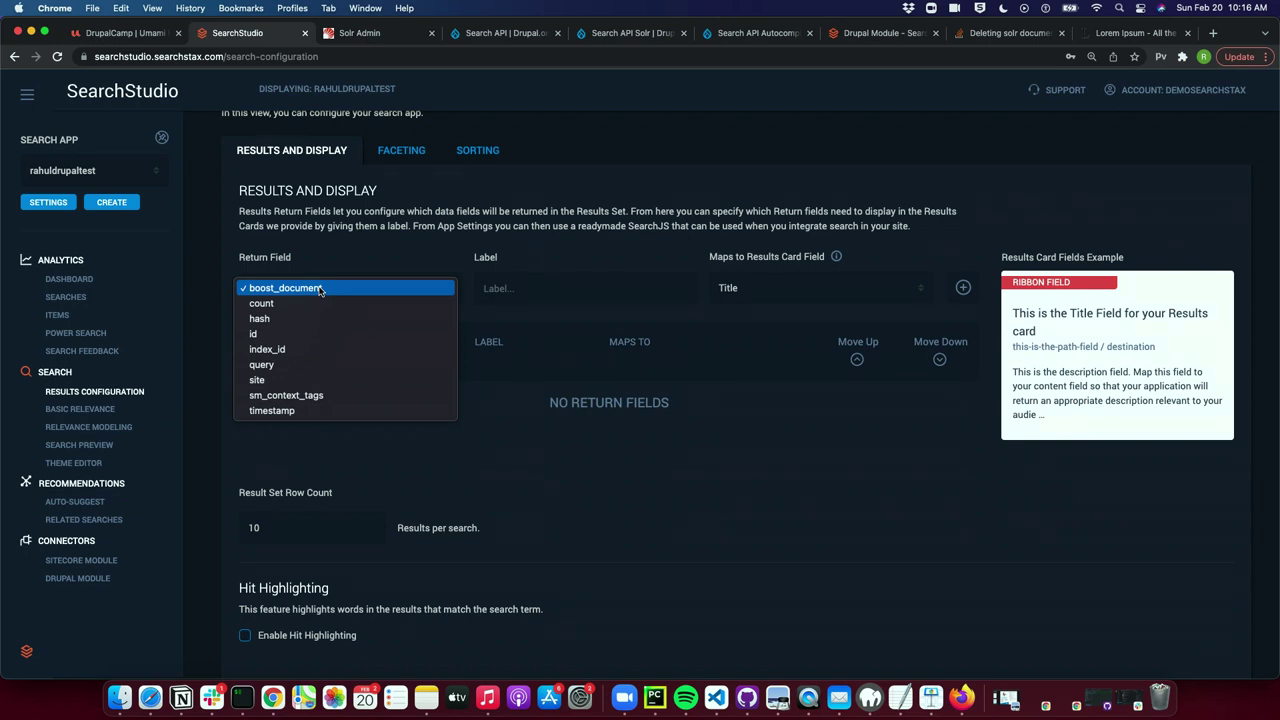
Reload the schema from the Search API section of the search app's settings.
{"action": "left_click", "coordinate": [47, 203]}
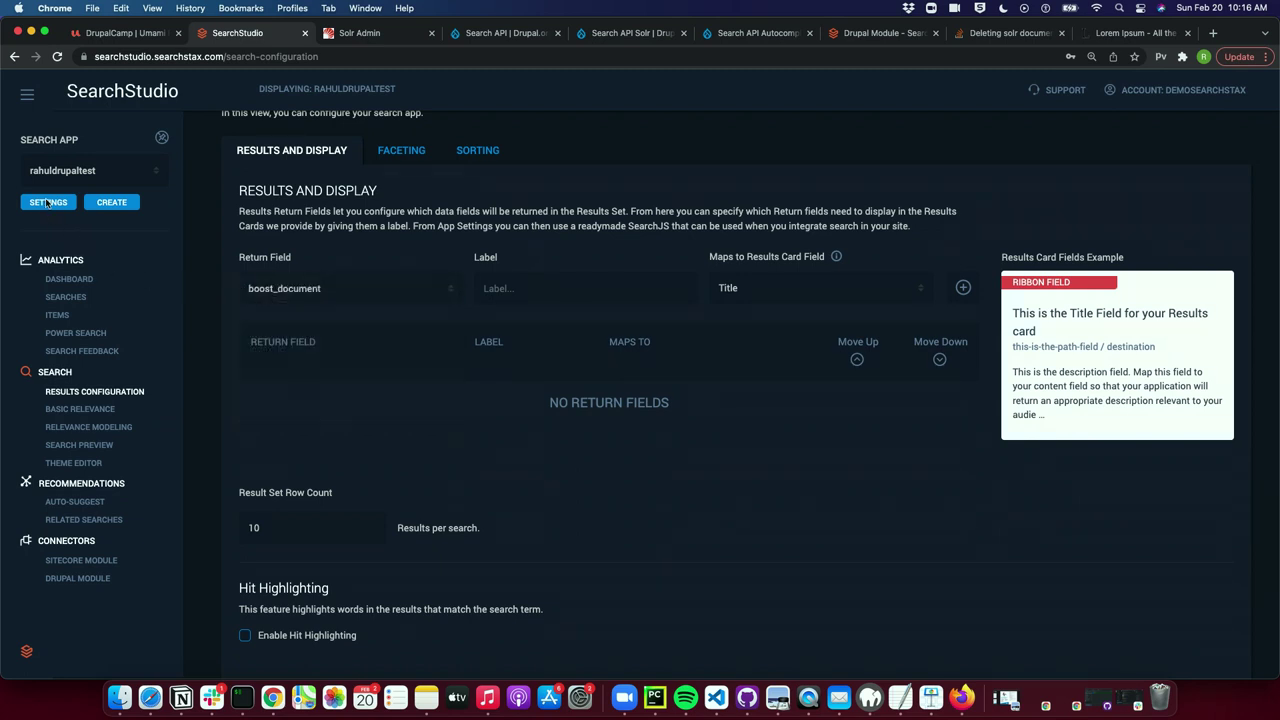
{"action": "left_click", "coordinate": [545, 241]}
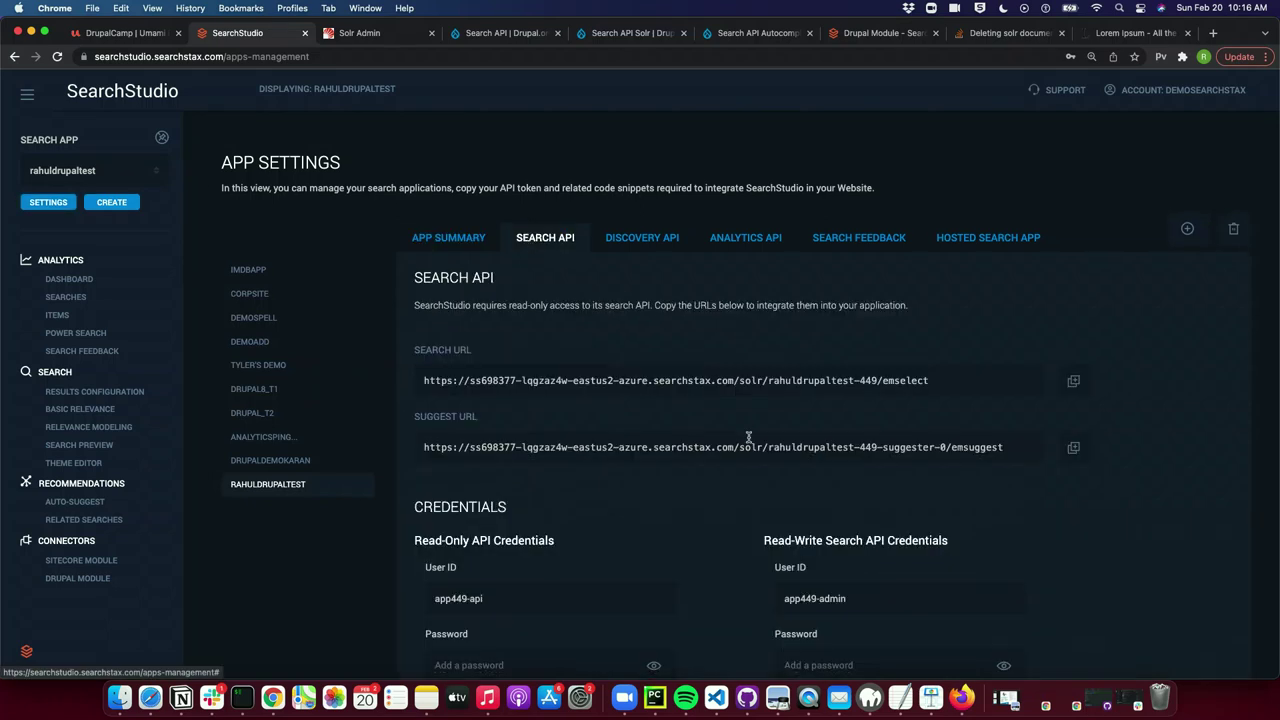
{"action": "scroll", "coordinate": [954, 509], "scroll_direction": "down", "scroll_amount": 5}
{"action": "left_click", "coordinate": [1040, 602]}
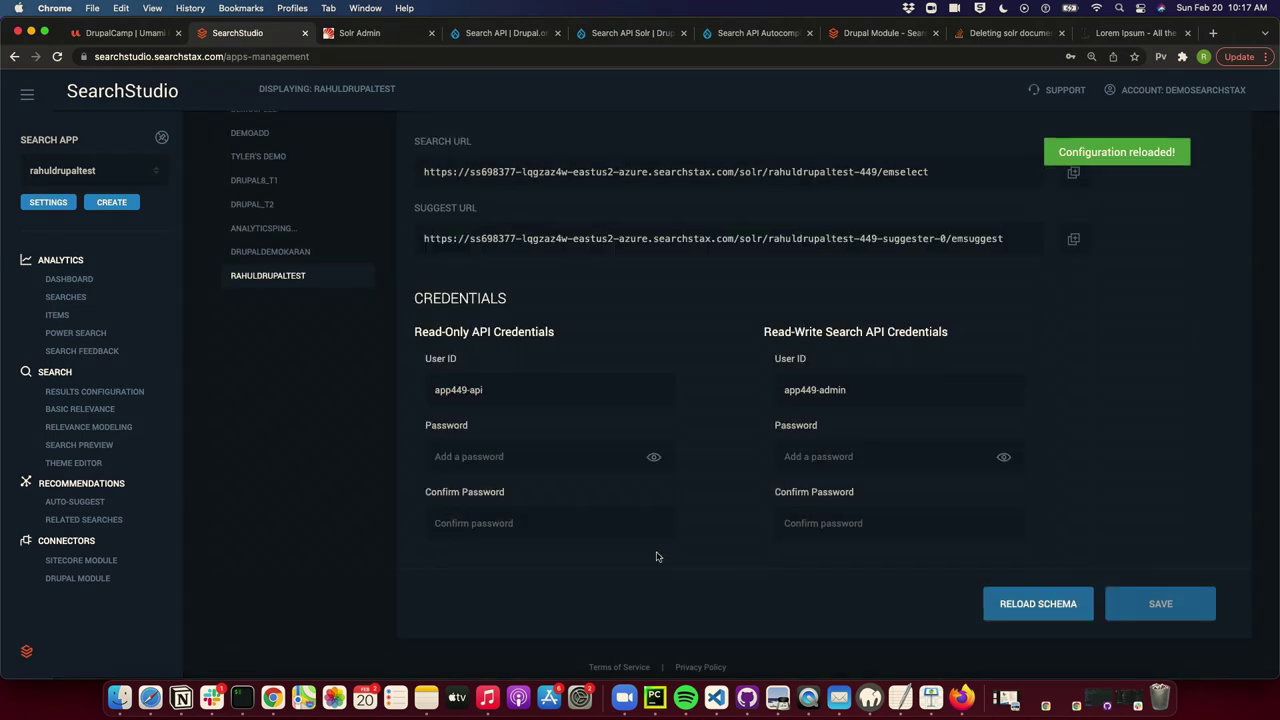
Go back to Results Configuration and review the available return fields after the schema reload.
{"action": "left_click", "coordinate": [130, 396]}
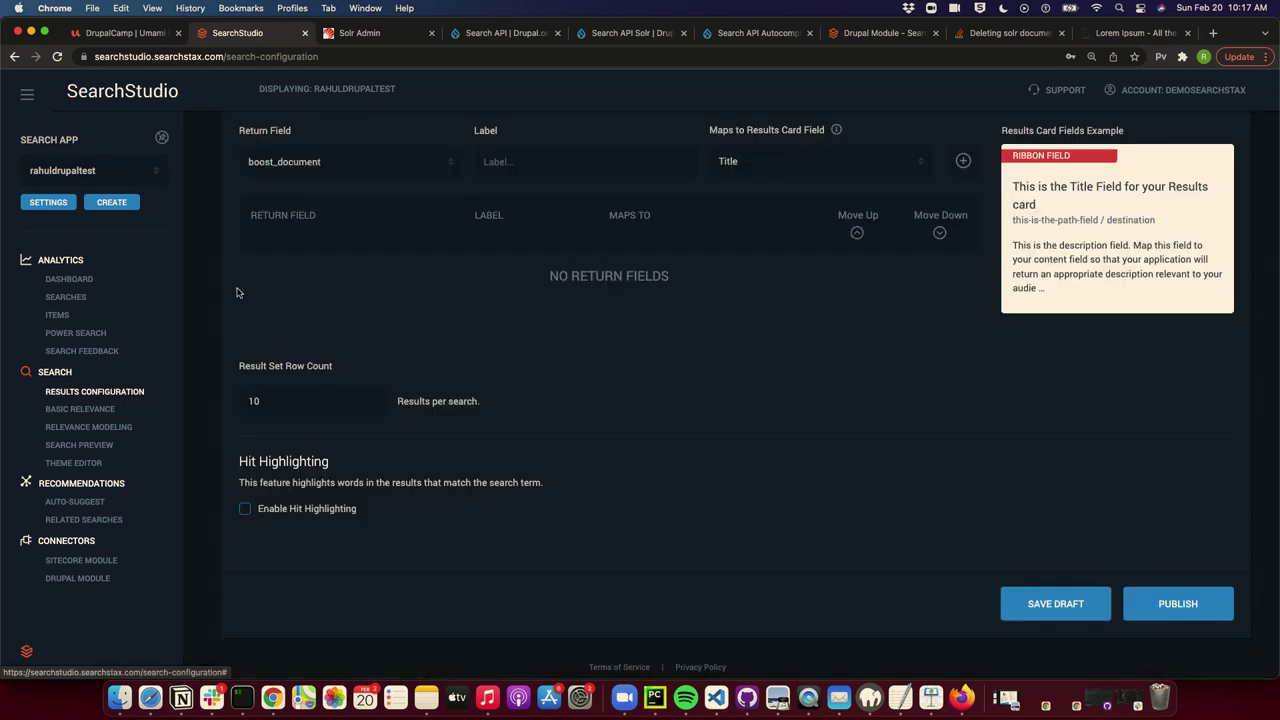
{"action": "left_click", "coordinate": [355, 166]}
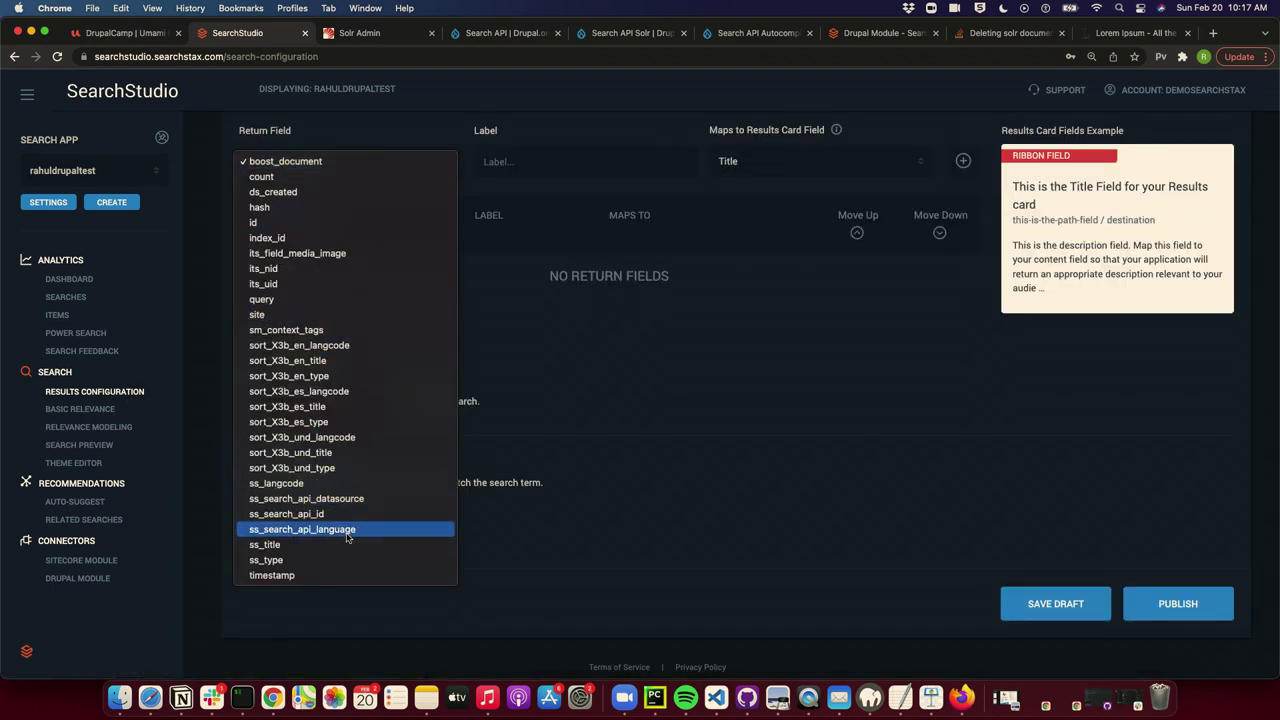
{"action": "left_click", "coordinate": [562, 357]}
{"action": "scroll", "coordinate": [562, 357], "scroll_direction": "up", "scroll_amount": 2}
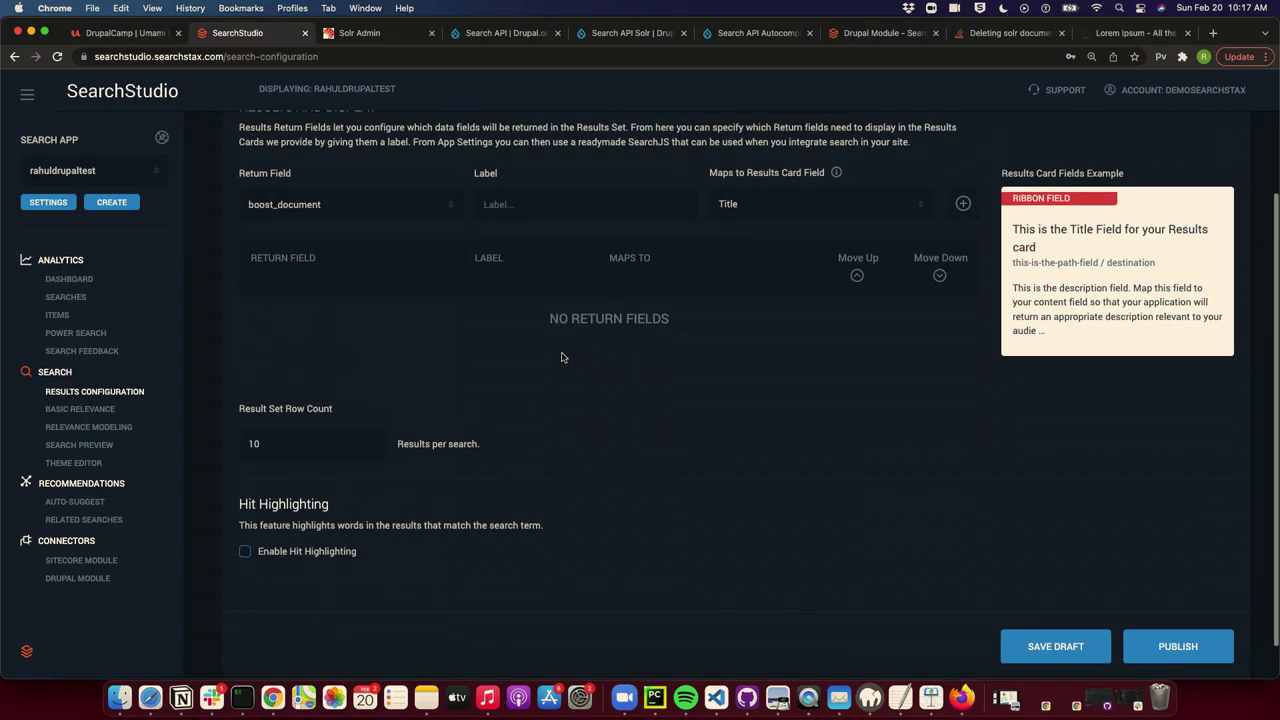
Open the Search Preview and look through the listed results for the indexed Drupal nodes.
{"action": "left_click", "coordinate": [80, 446]}
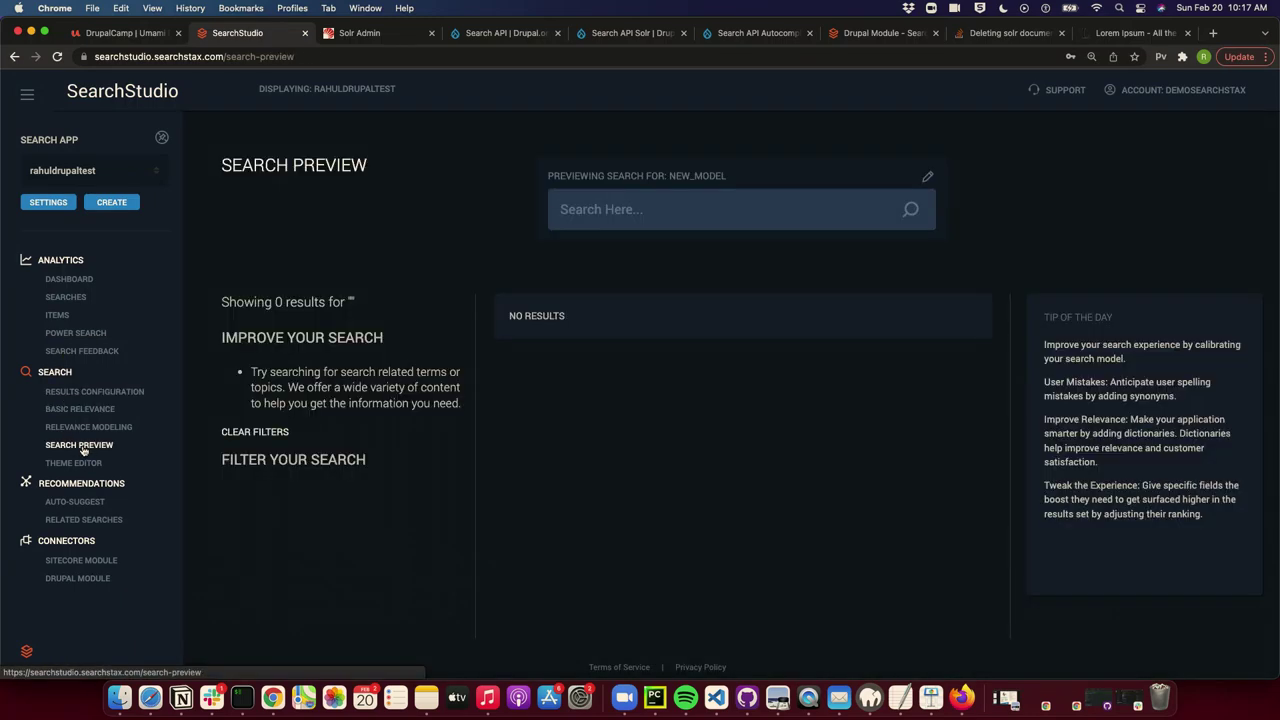
{"action": "scroll", "coordinate": [659, 490], "scroll_direction": "down", "scroll_amount": 3}
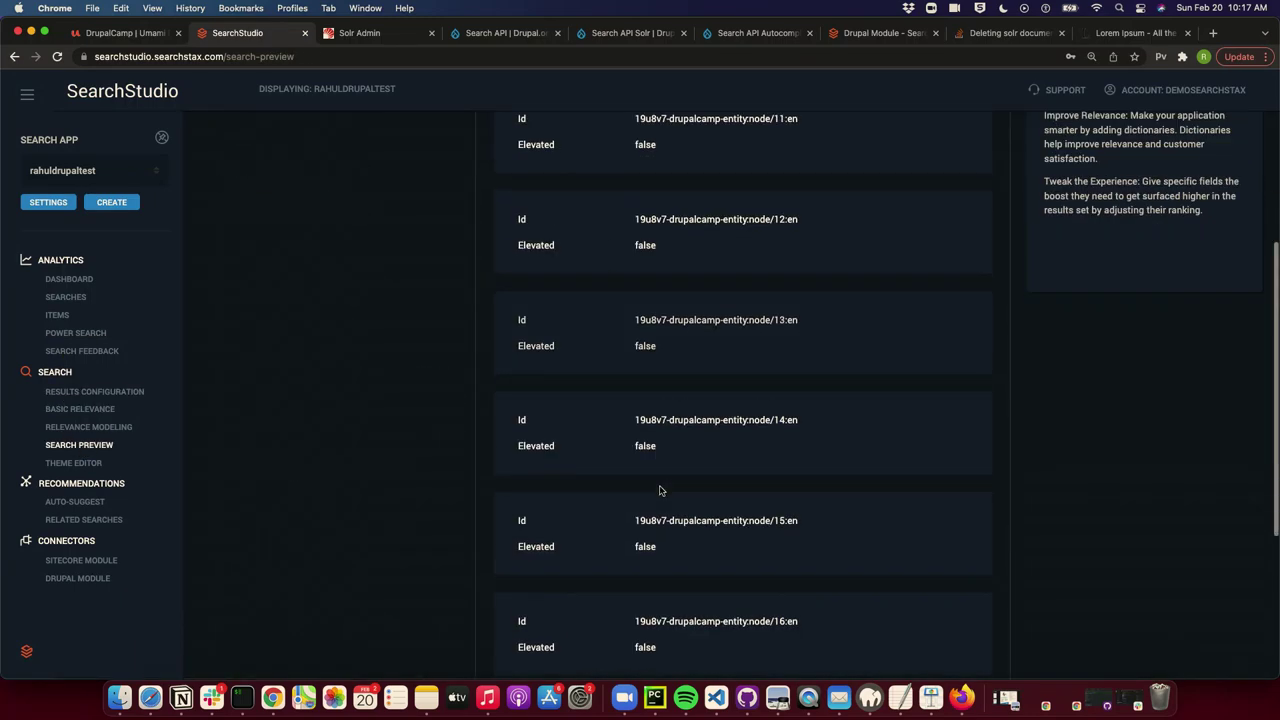
{"action": "scroll", "coordinate": [659, 490], "scroll_direction": "down", "scroll_amount": 2}
{"action": "scroll", "coordinate": [660, 502], "scroll_direction": "up", "scroll_amount": 10}
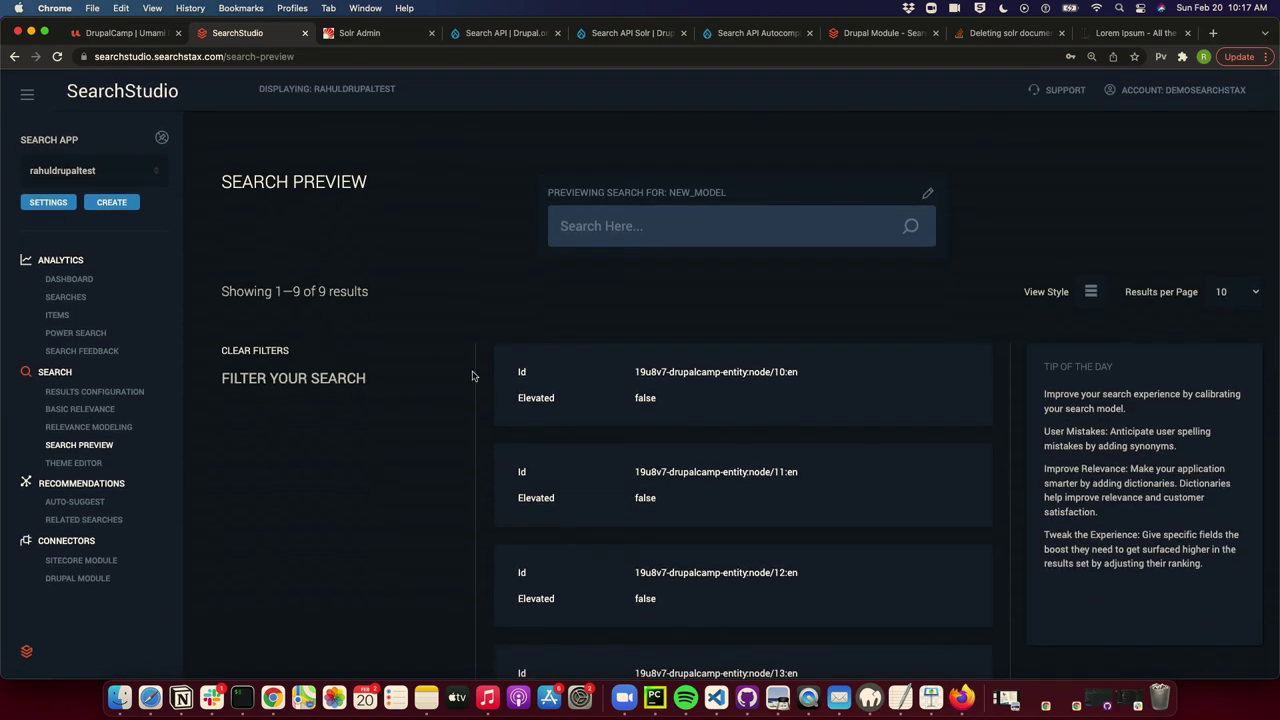
In Results Configuration, add ss_title as a return field mapped to the Title of the results card.
{"action": "left_click", "coordinate": [119, 392]}
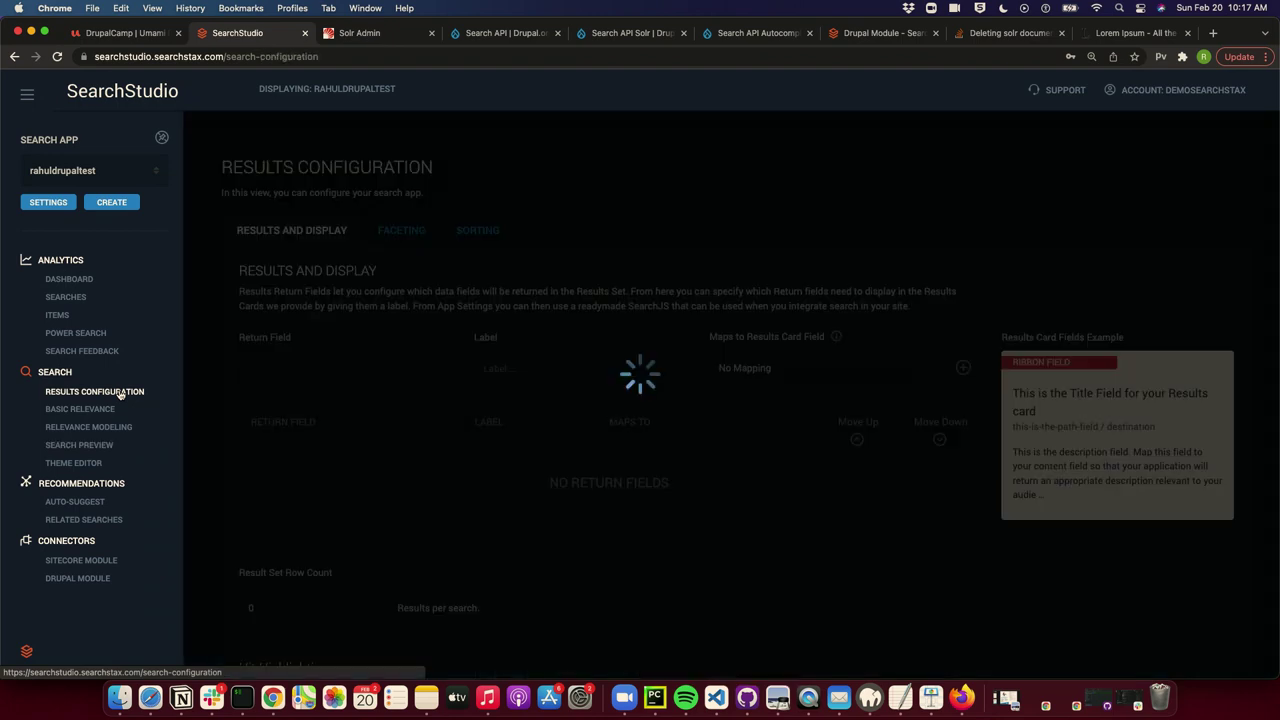
{"action": "left_click", "coordinate": [313, 370]}
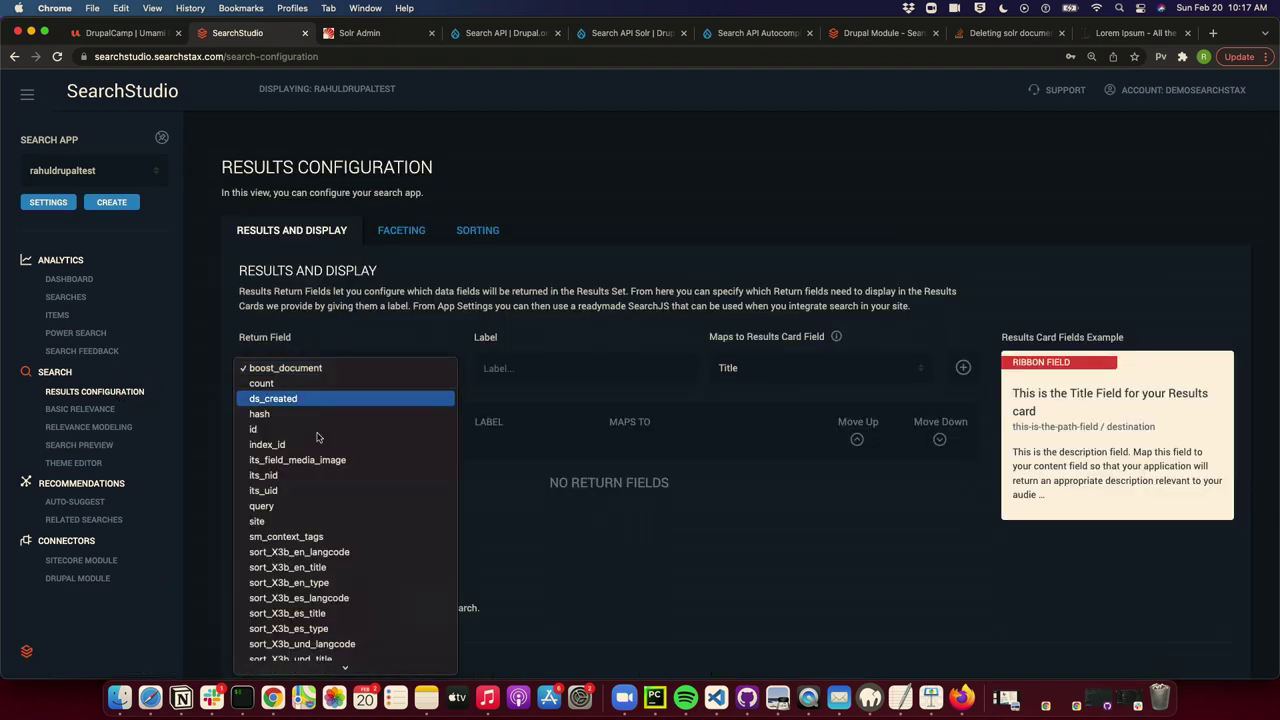
{"action": "scroll", "coordinate": [300, 582], "scroll_direction": "down", "scroll_amount": 3}
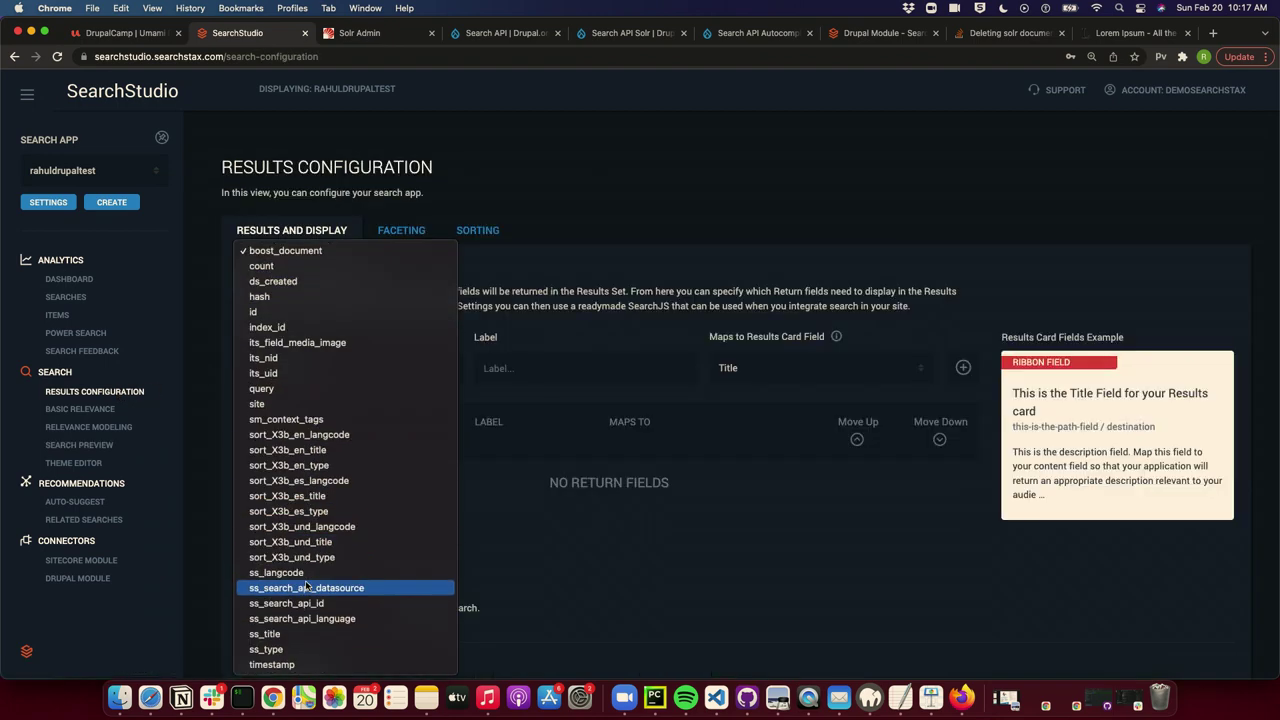
{"action": "left_click", "coordinate": [296, 634]}
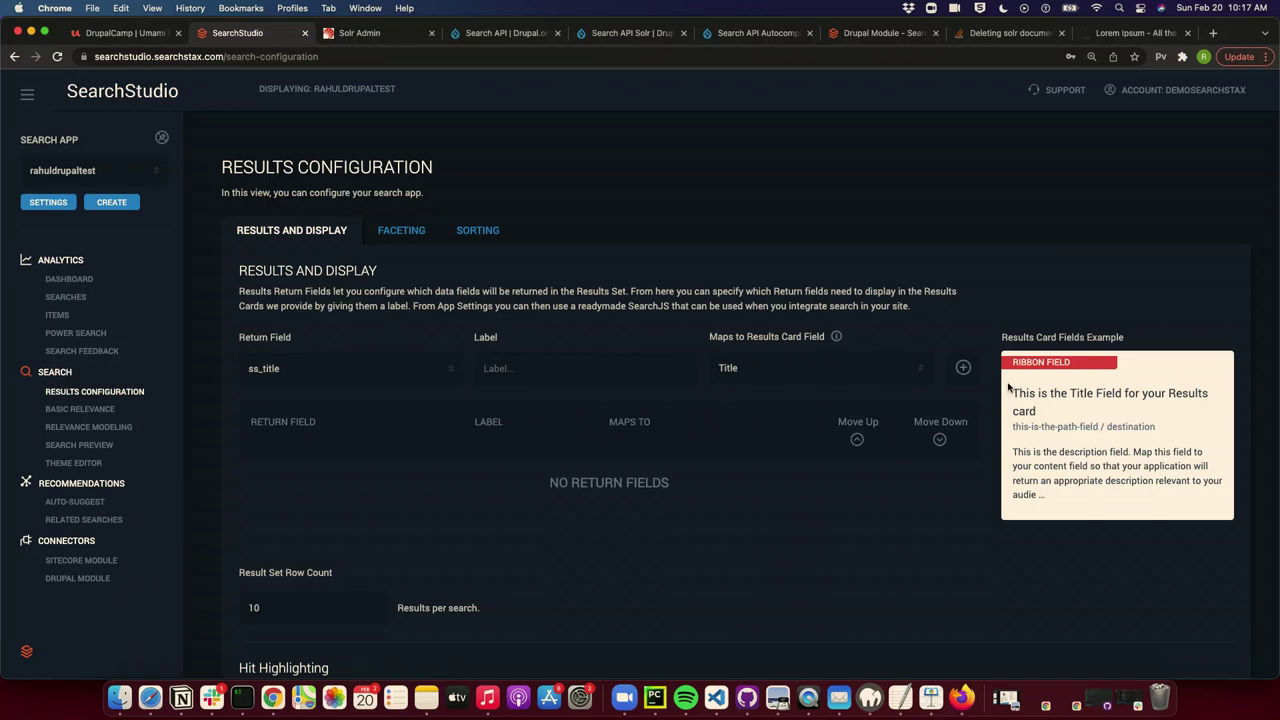
{"action": "scroll", "coordinate": [770, 395], "scroll_direction": "down", "scroll_amount": 1}
{"action": "left_click", "coordinate": [962, 367]}
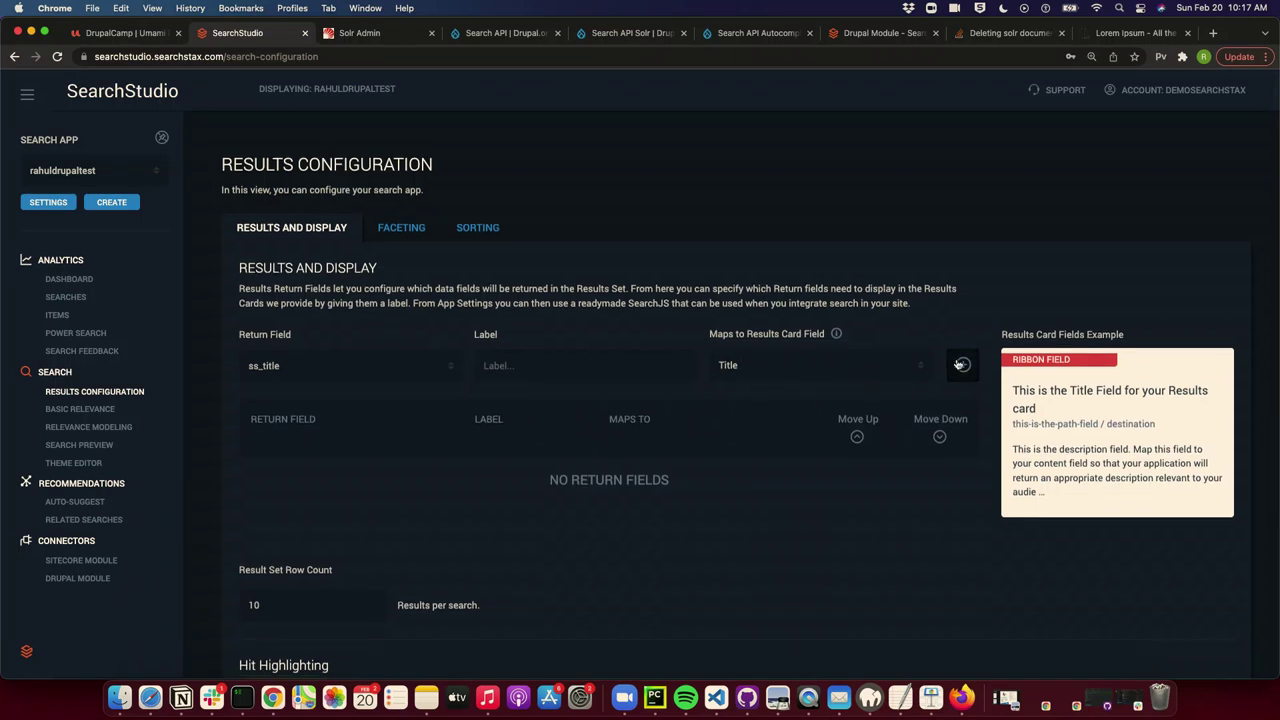
Add ss_type as a second return field mapped to the Description of the results card.
{"action": "left_click", "coordinate": [345, 367]}
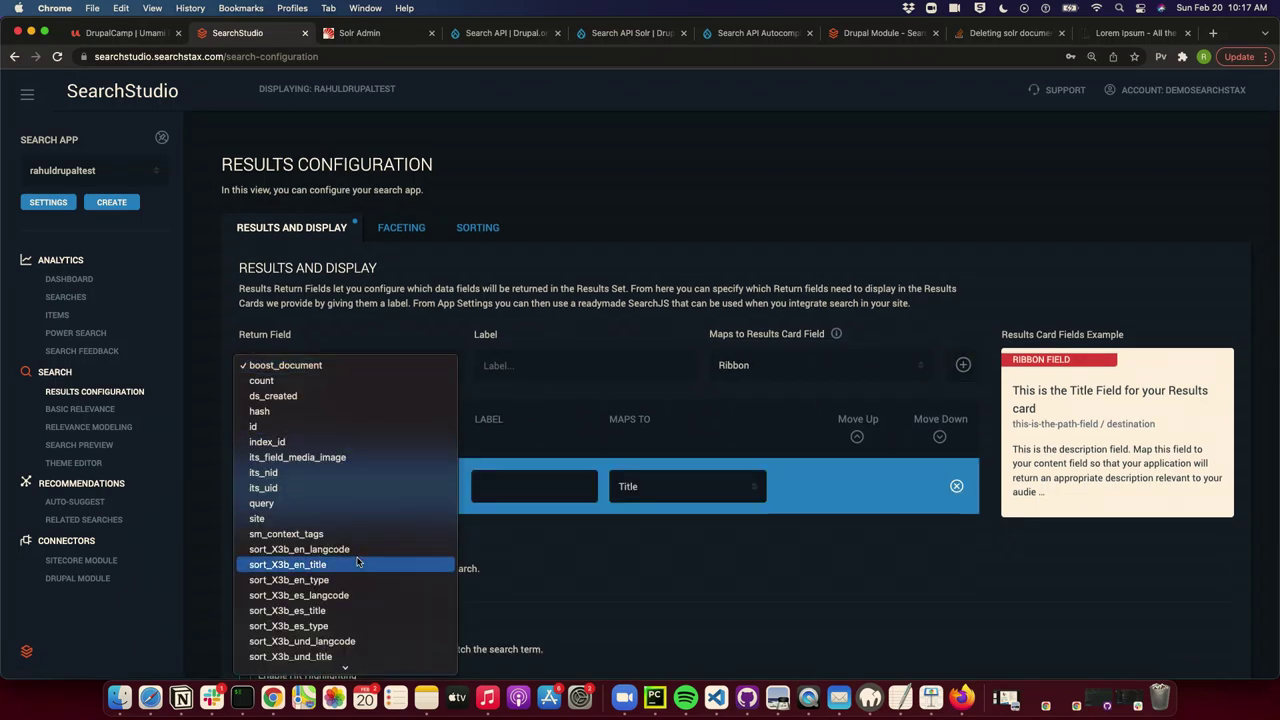
{"action": "scroll", "coordinate": [358, 562], "scroll_direction": "down", "scroll_amount": 3}
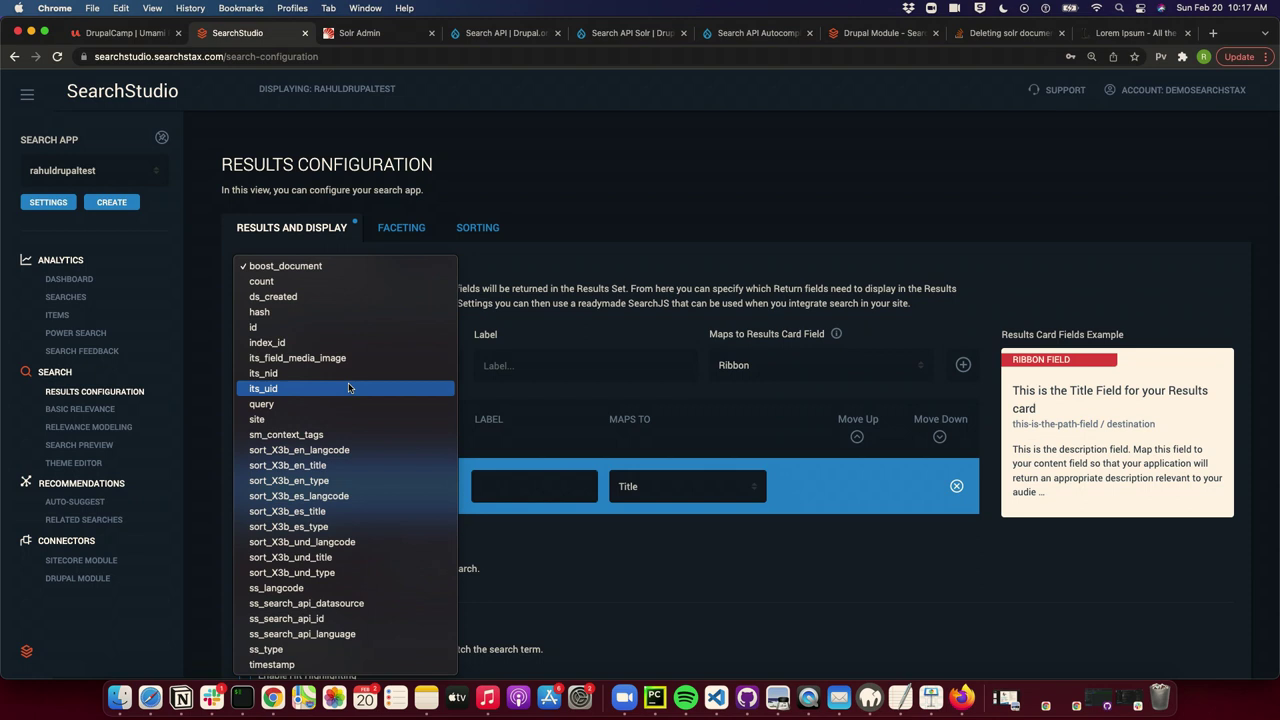
{"action": "left_click", "coordinate": [330, 649]}
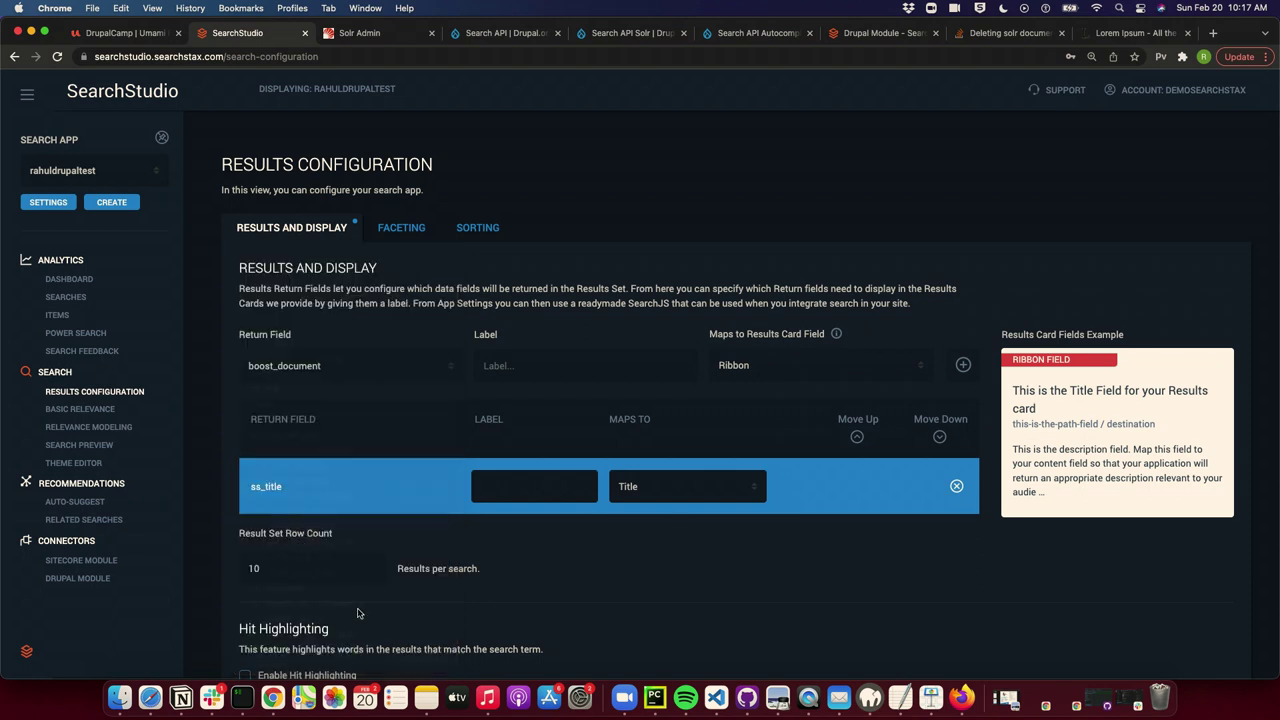
{"action": "left_click", "coordinate": [826, 366]}
{"action": "left_click", "coordinate": [827, 426]}
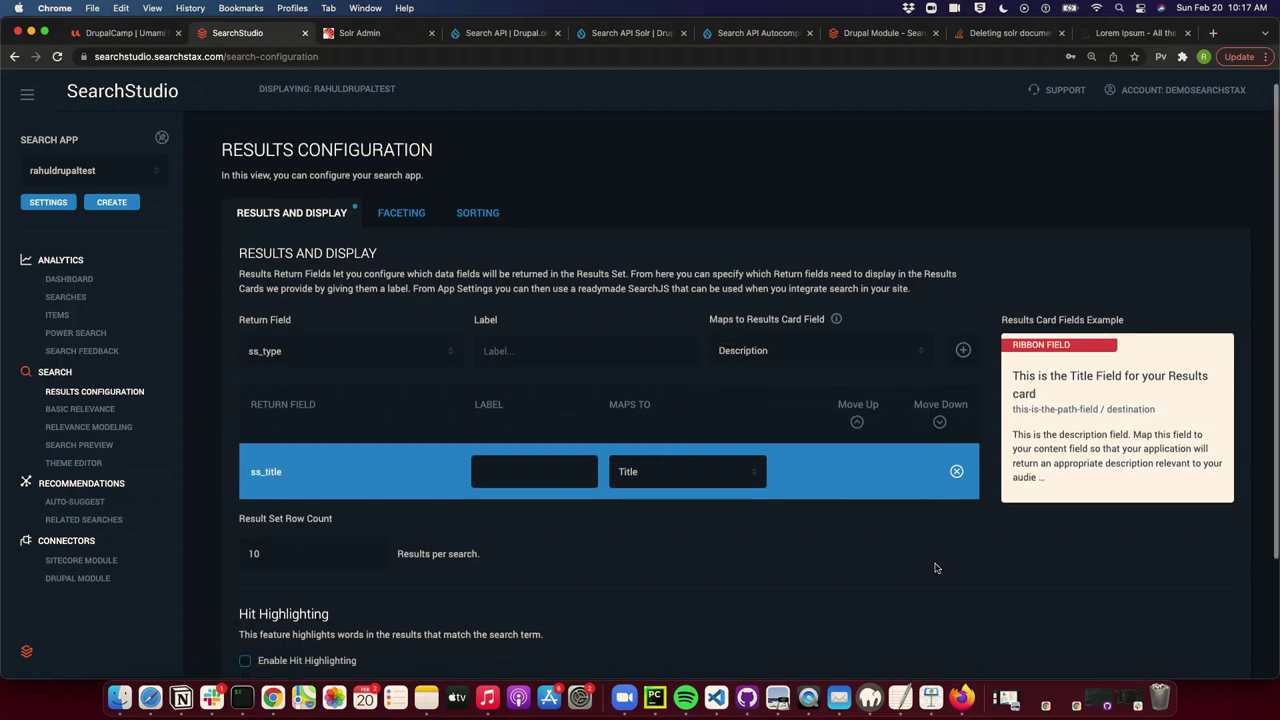
{"action": "left_click", "coordinate": [963, 364]}
Publish the search app's results configuration.
{"action": "scroll", "coordinate": [901, 541], "scroll_direction": "down", "scroll_amount": 3}
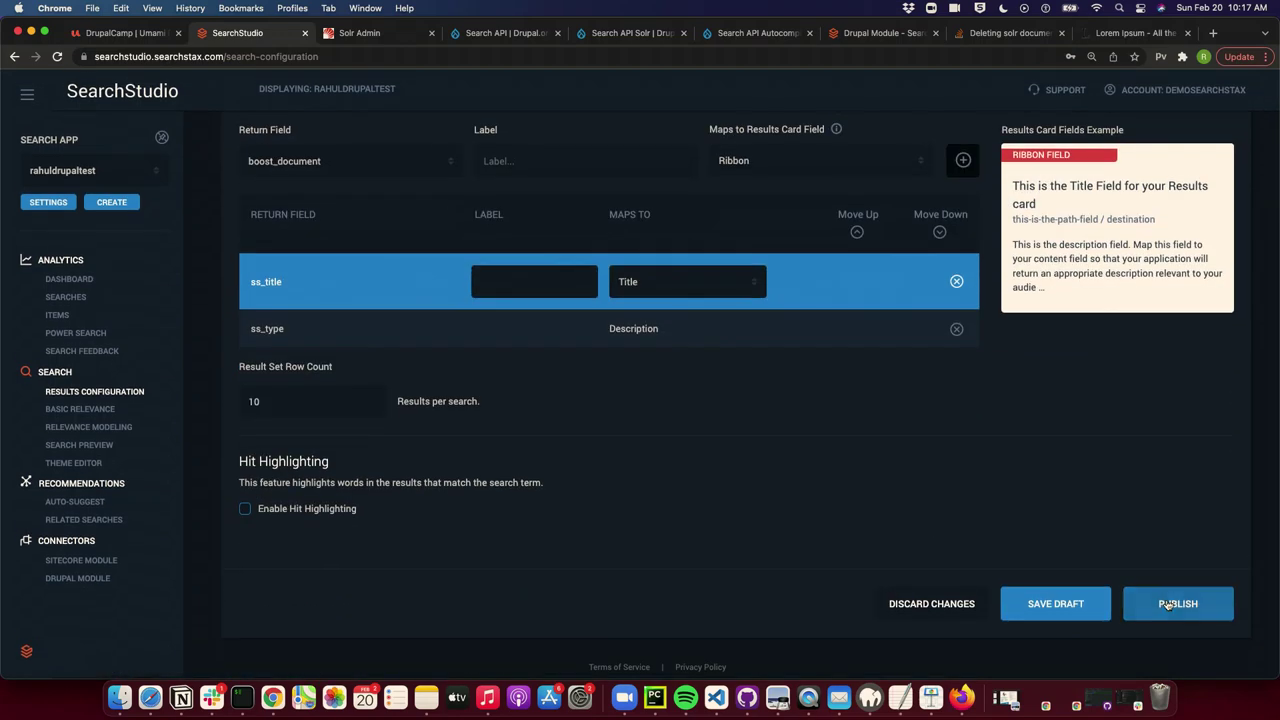
{"action": "left_click", "coordinate": [1177, 598]}
{"action": "left_click", "coordinate": [676, 415]}
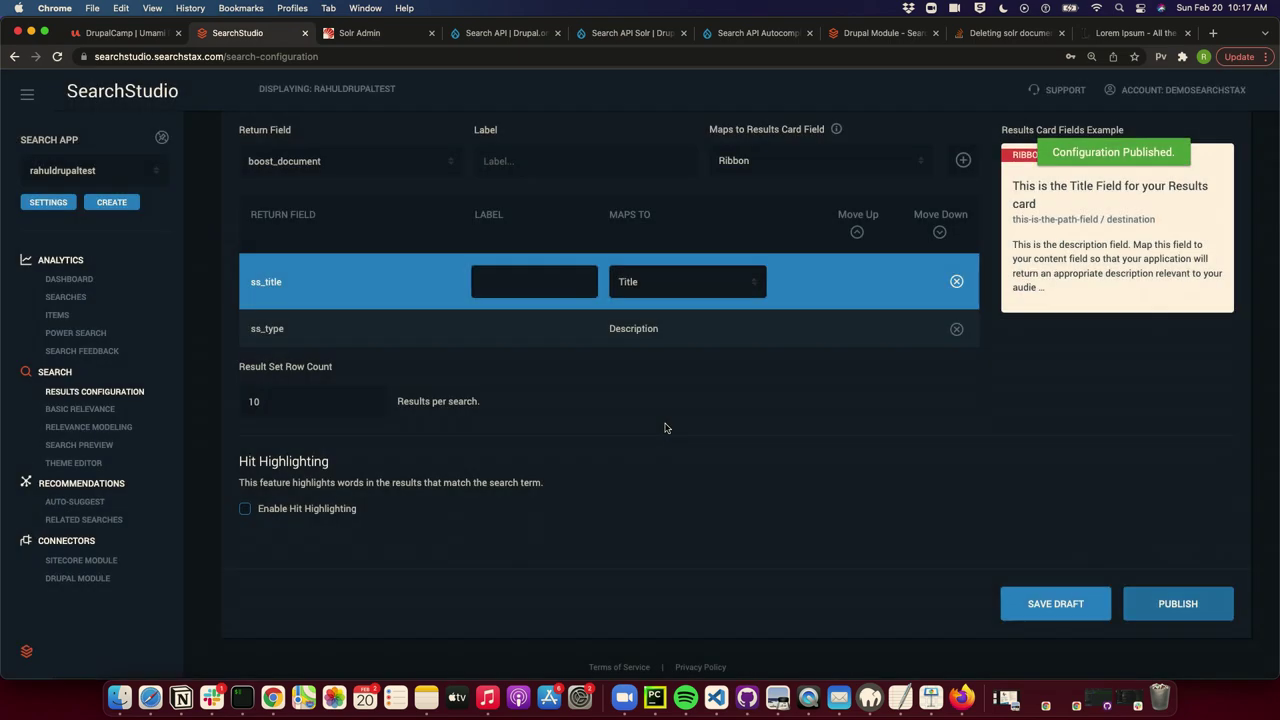
Open the Search Preview and check the title and type fields shown for each result.
{"action": "left_click", "coordinate": [106, 447]}
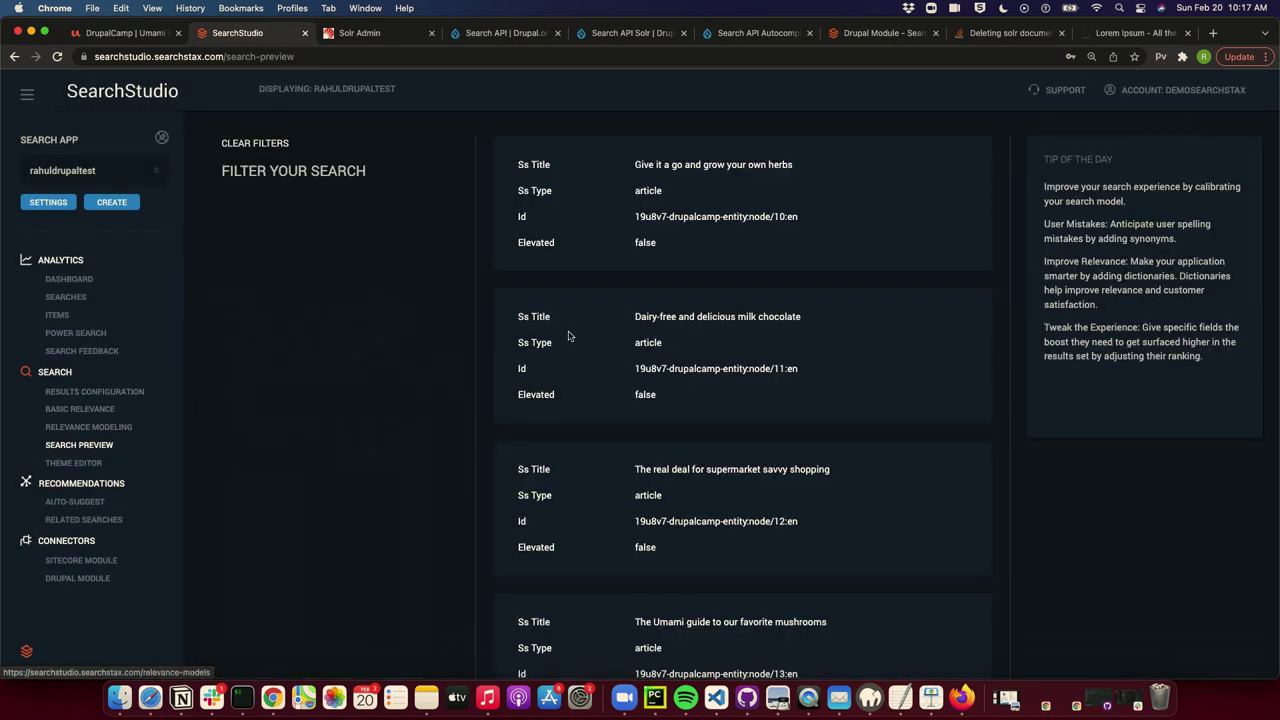
{"action": "left_click_drag", "start_coordinate": [629, 218], "coordinate": [823, 242]}
{"action": "left_click", "coordinate": [752, 237]}
{"action": "left_click_drag", "start_coordinate": [633, 254], "coordinate": [704, 256]}
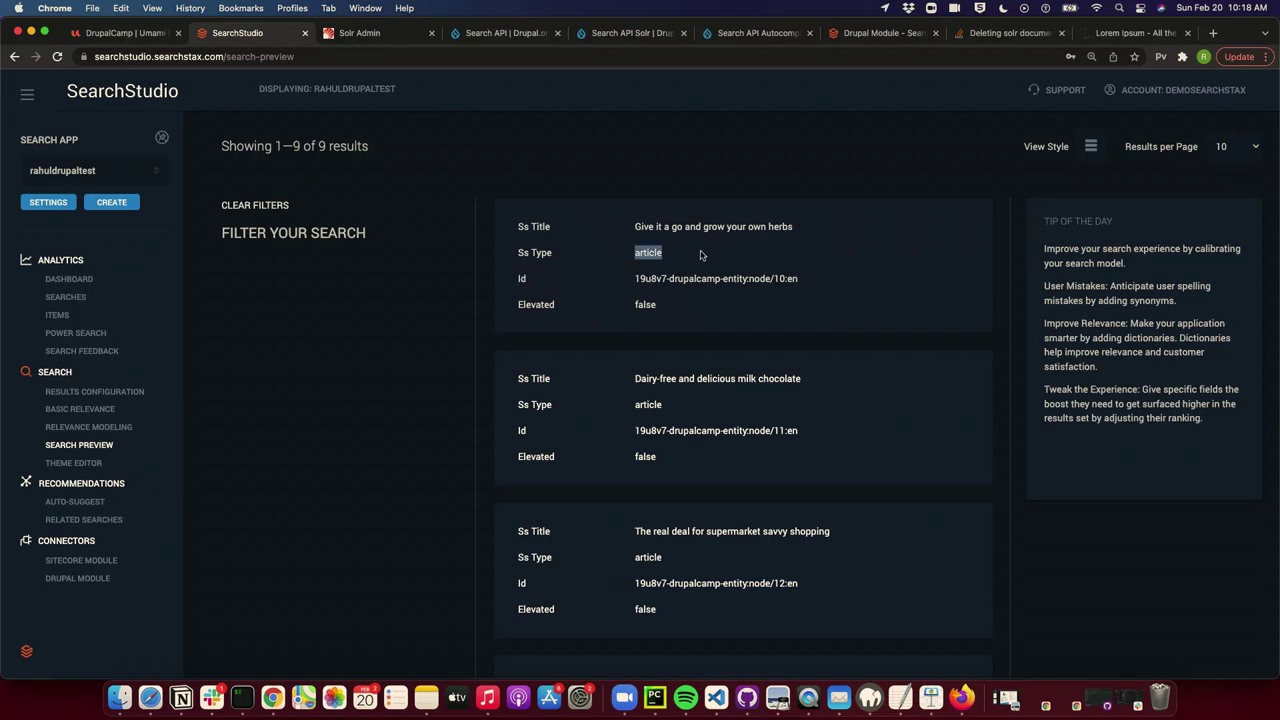
{"action": "scroll", "coordinate": [600, 252], "scroll_direction": "up", "scroll_amount": 3}
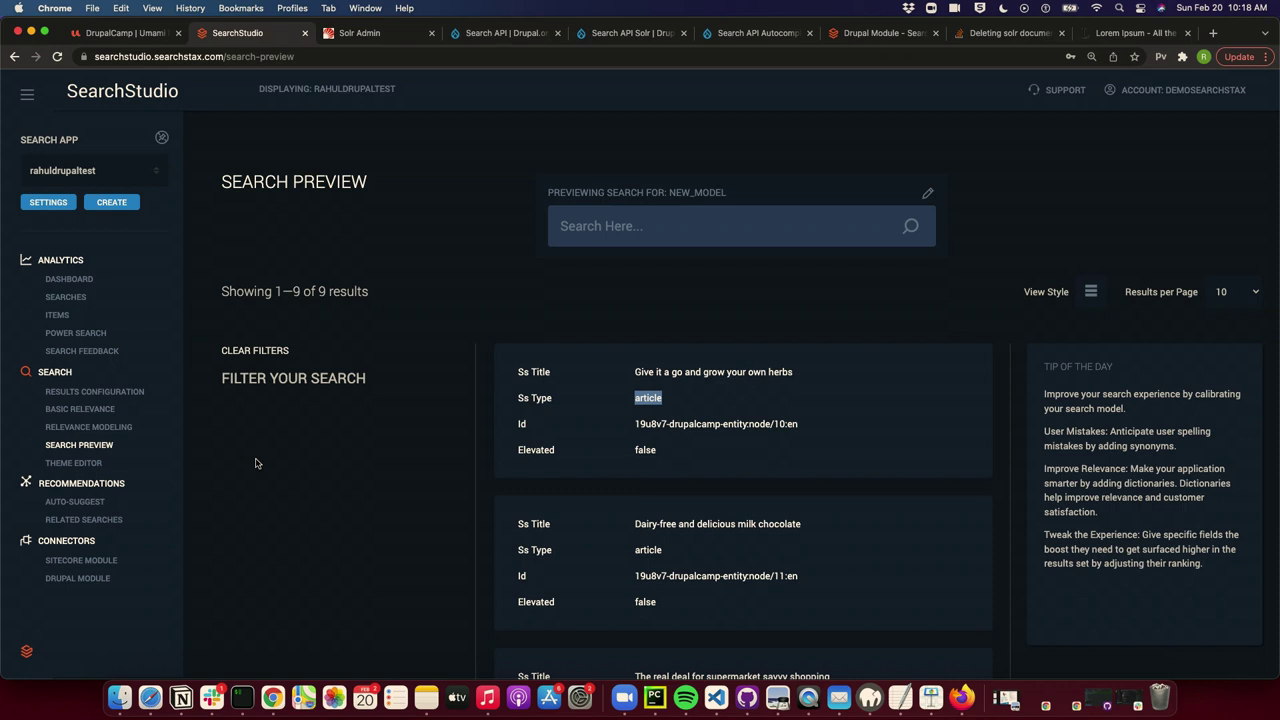
Open the analytics dashboard, switch to the CORPSITE search app and review its search conversion, latency and click charts.
{"action": "left_click", "coordinate": [89, 282]}
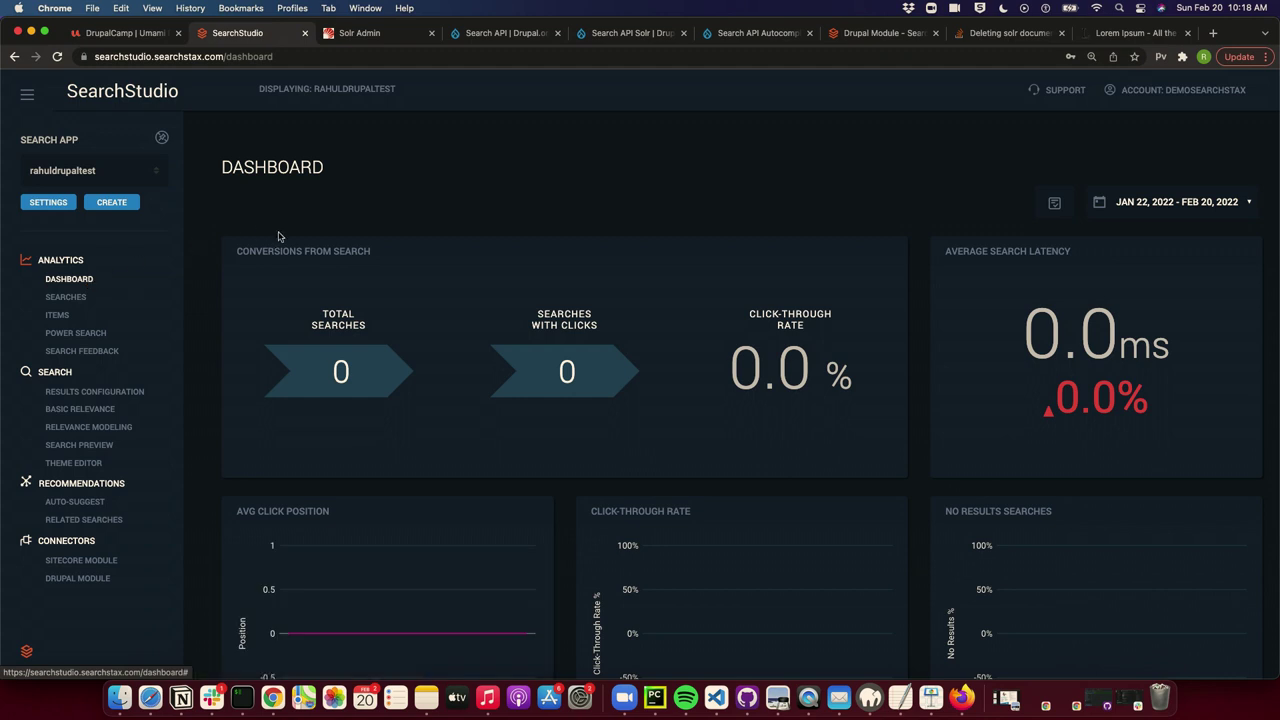
{"action": "left_click", "coordinate": [96, 171]}
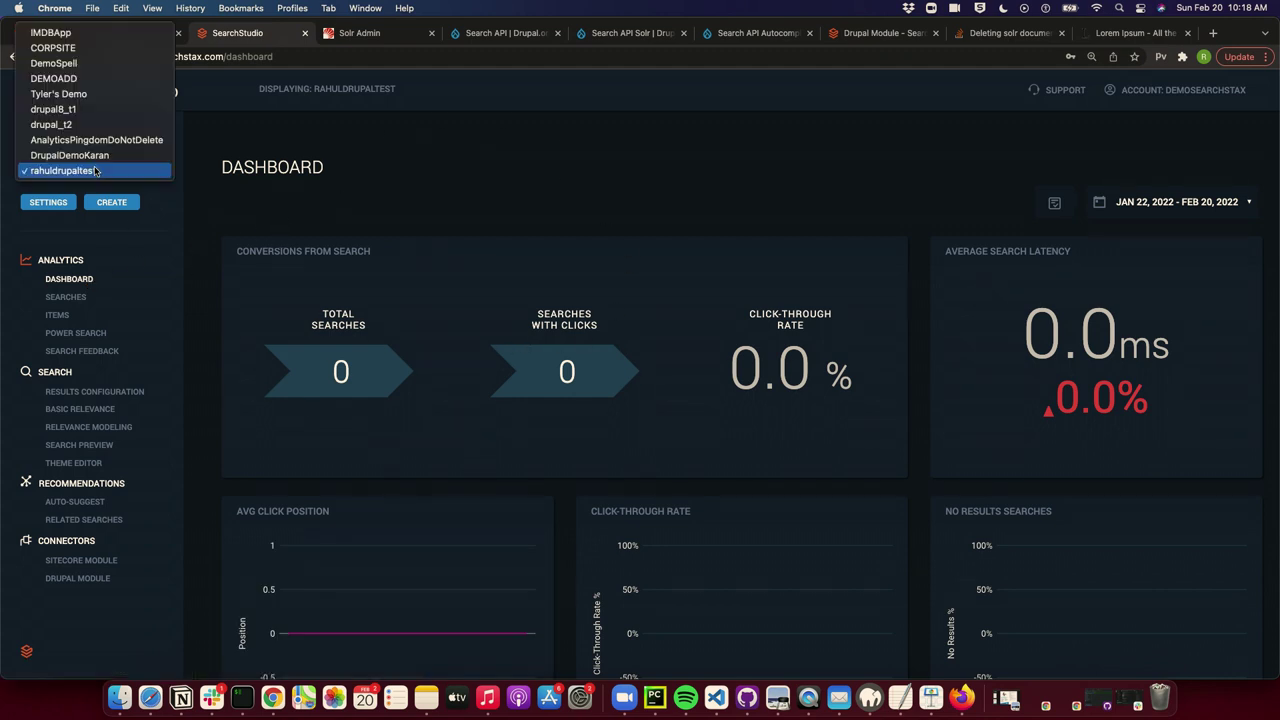
{"action": "left_click", "coordinate": [91, 48]}
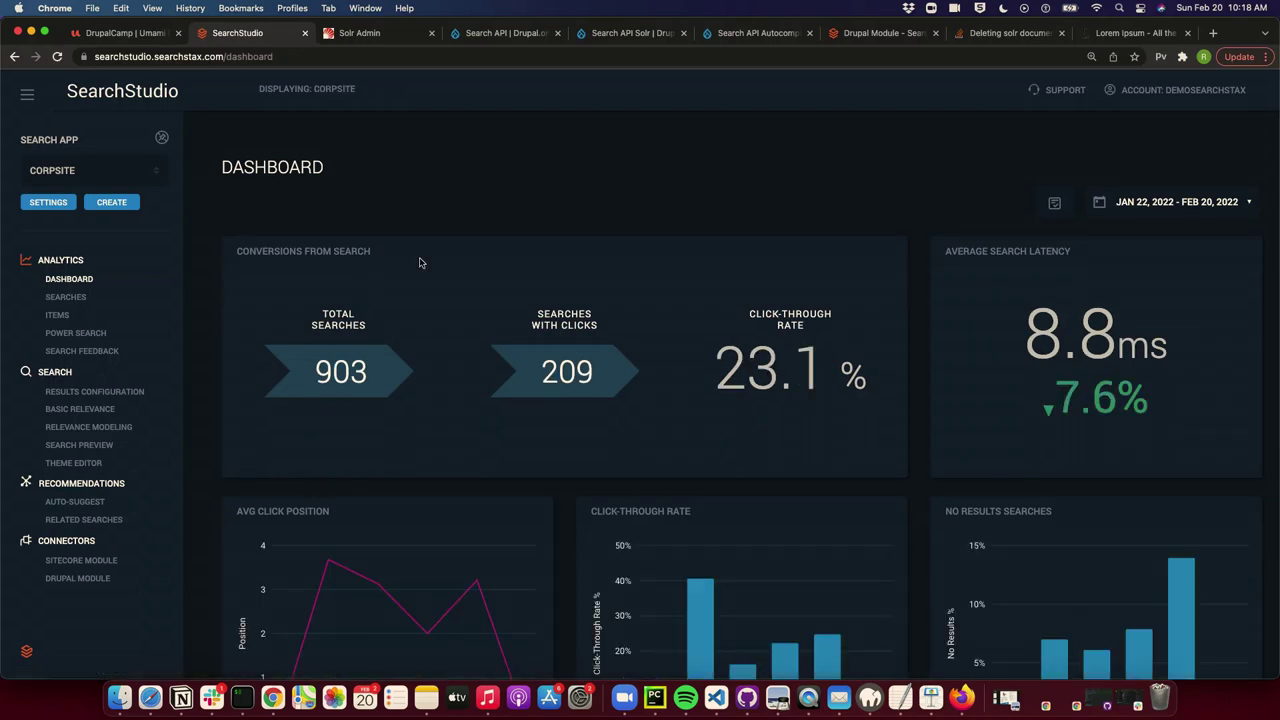
{"action": "scroll", "coordinate": [557, 352], "scroll_direction": "down", "scroll_amount": 3}
{"action": "scroll", "coordinate": [557, 354], "scroll_direction": "up", "scroll_amount": 1}
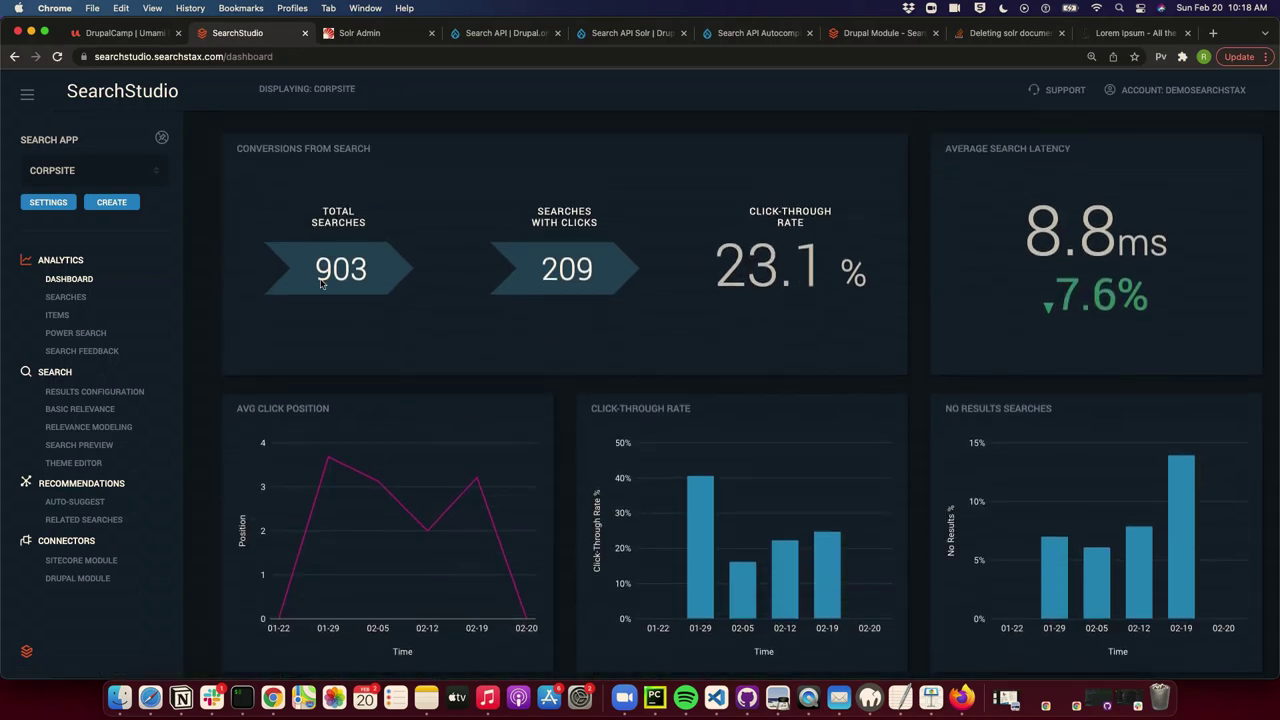
{"action": "scroll", "coordinate": [930, 218], "scroll_direction": "up", "scroll_amount": 2}
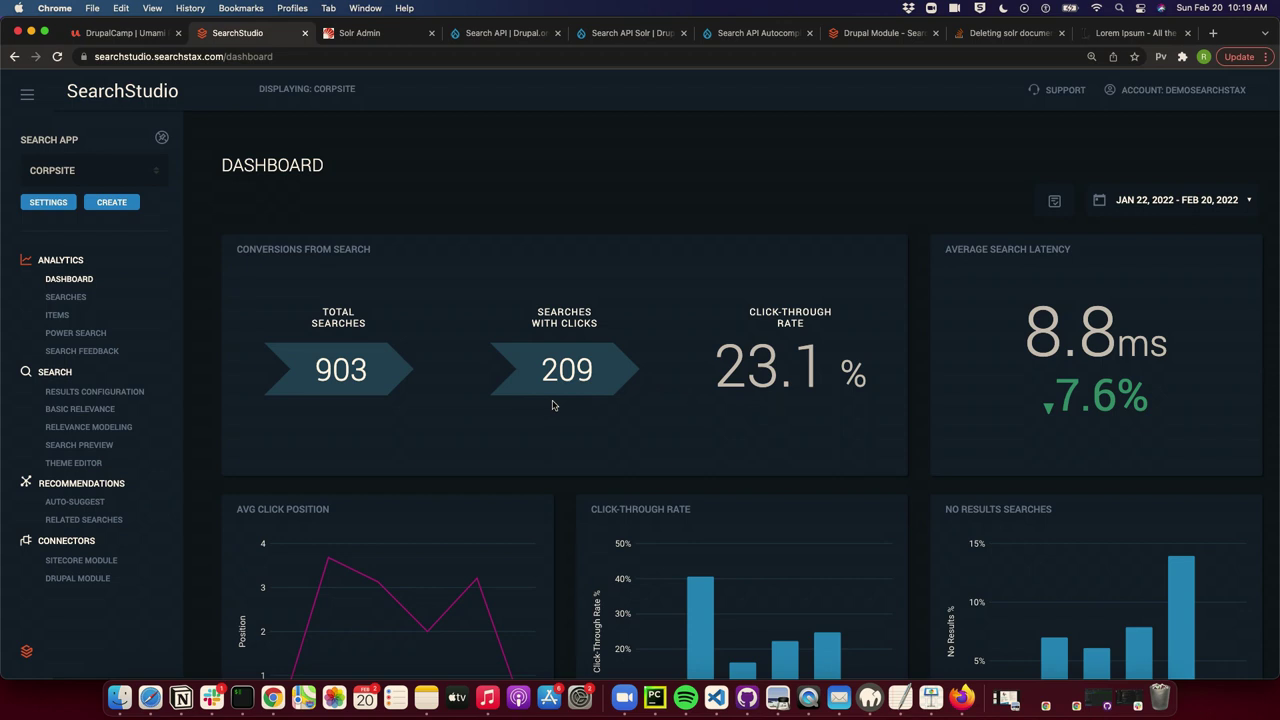
{"action": "scroll", "coordinate": [816, 372], "scroll_direction": "down", "scroll_amount": 2}
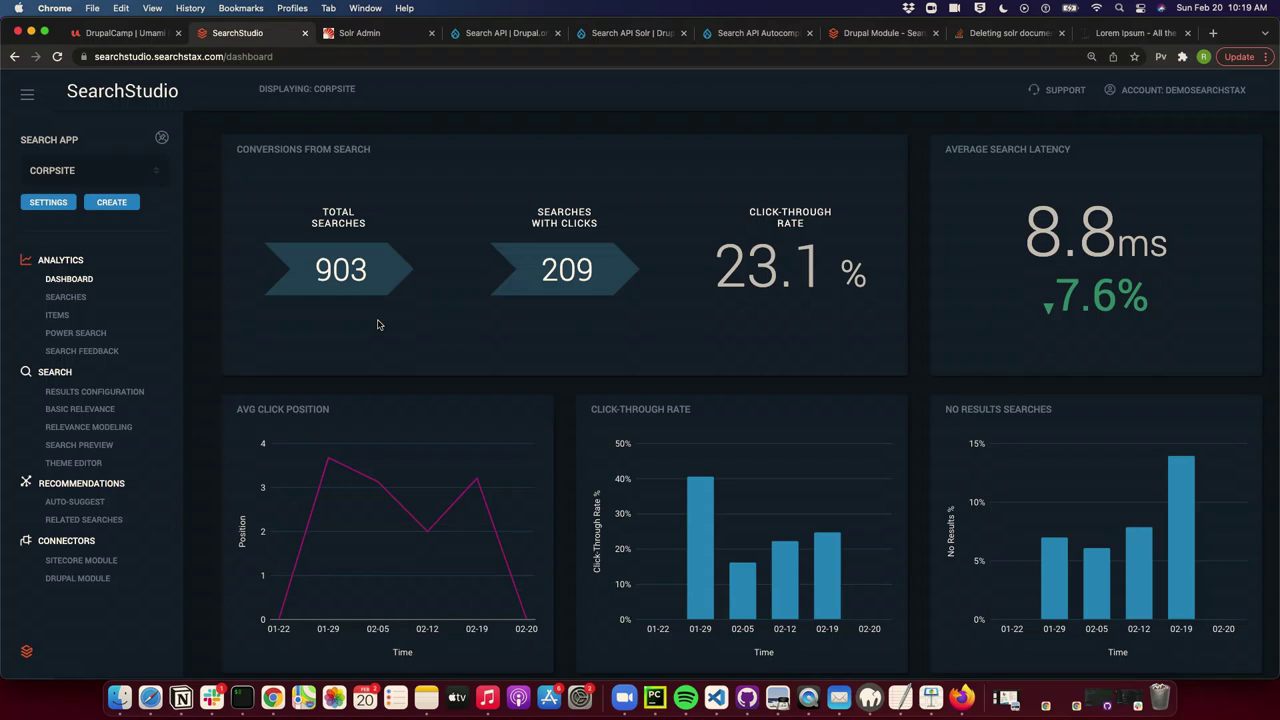
Review the Searches analytics for popular, no-result and no-click searches, and the most and least clicked entries in the Items analytics.
{"action": "left_click", "coordinate": [85, 298]}
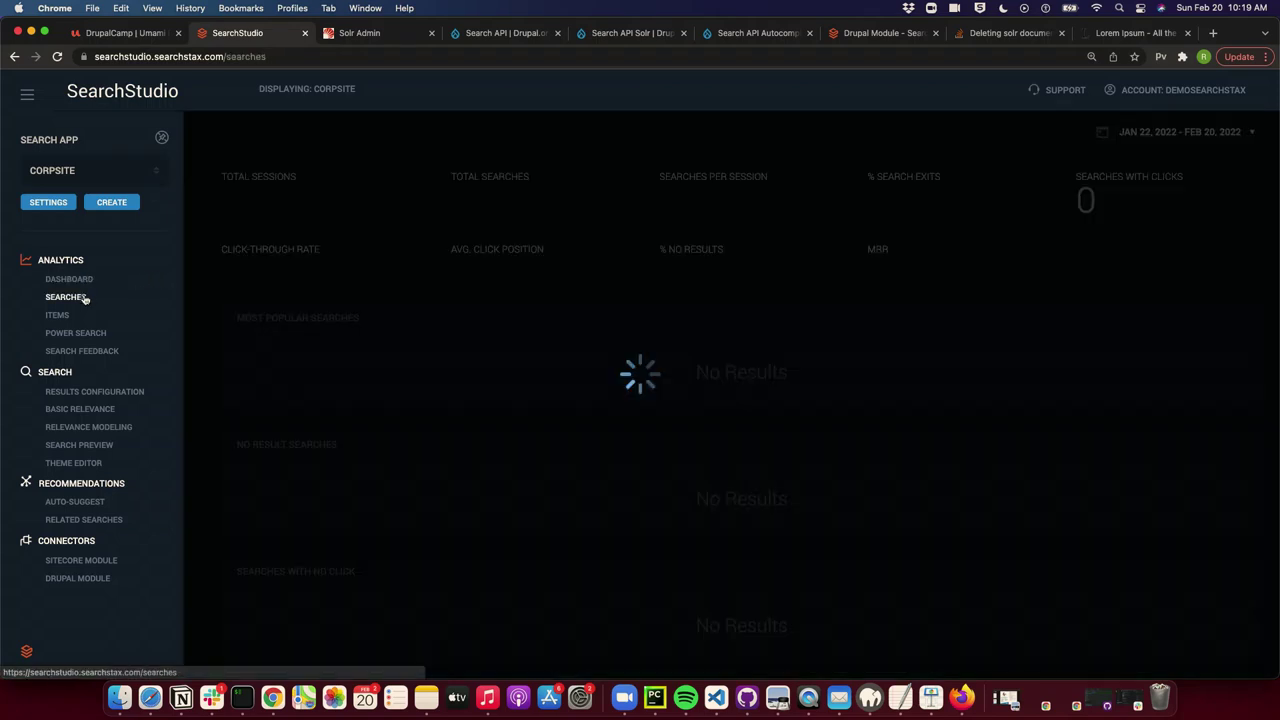
{"action": "scroll", "coordinate": [390, 329], "scroll_direction": "up", "scroll_amount": 2}
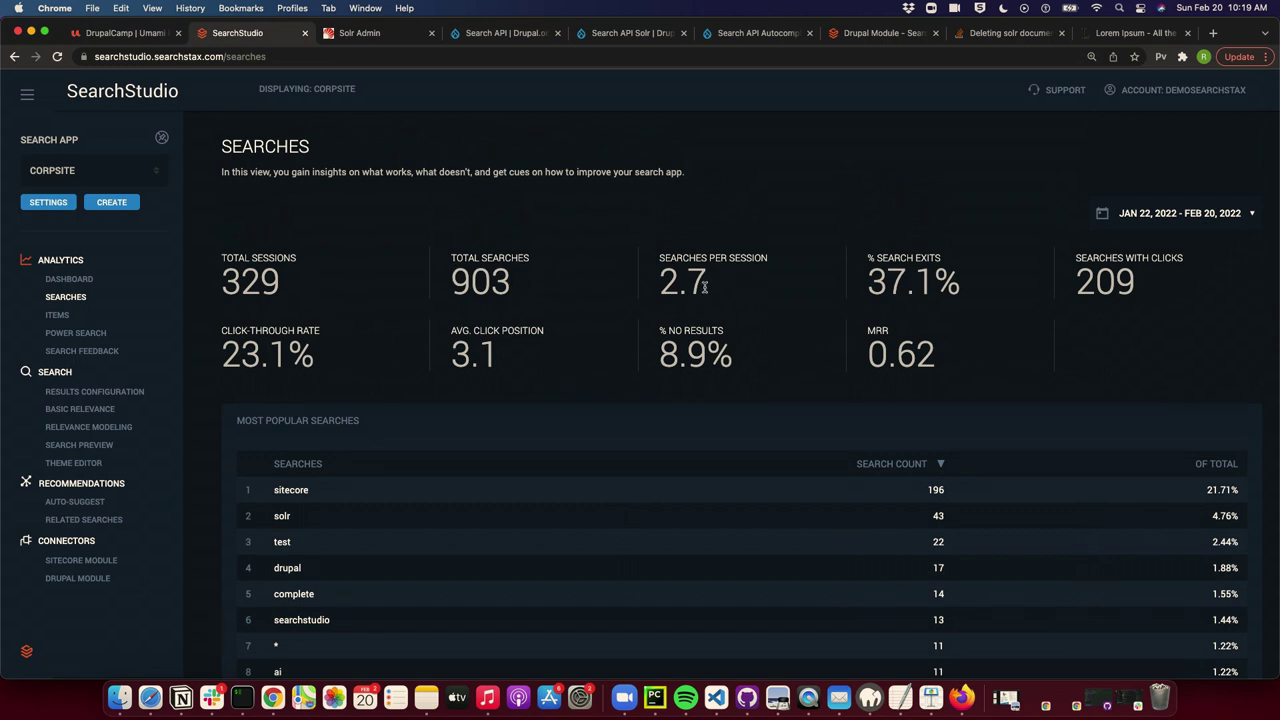
{"action": "scroll", "coordinate": [590, 300], "scroll_direction": "down", "scroll_amount": 1}
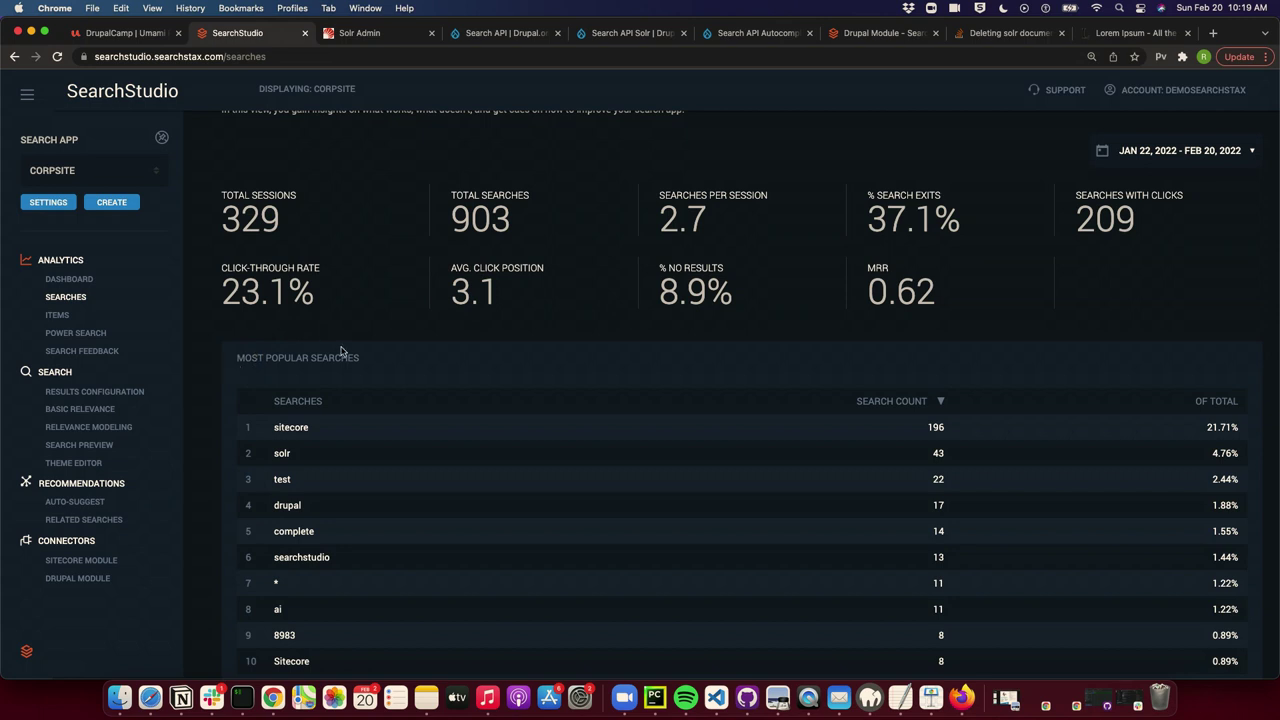
{"action": "scroll", "coordinate": [340, 352], "scroll_direction": "down", "scroll_amount": 1}
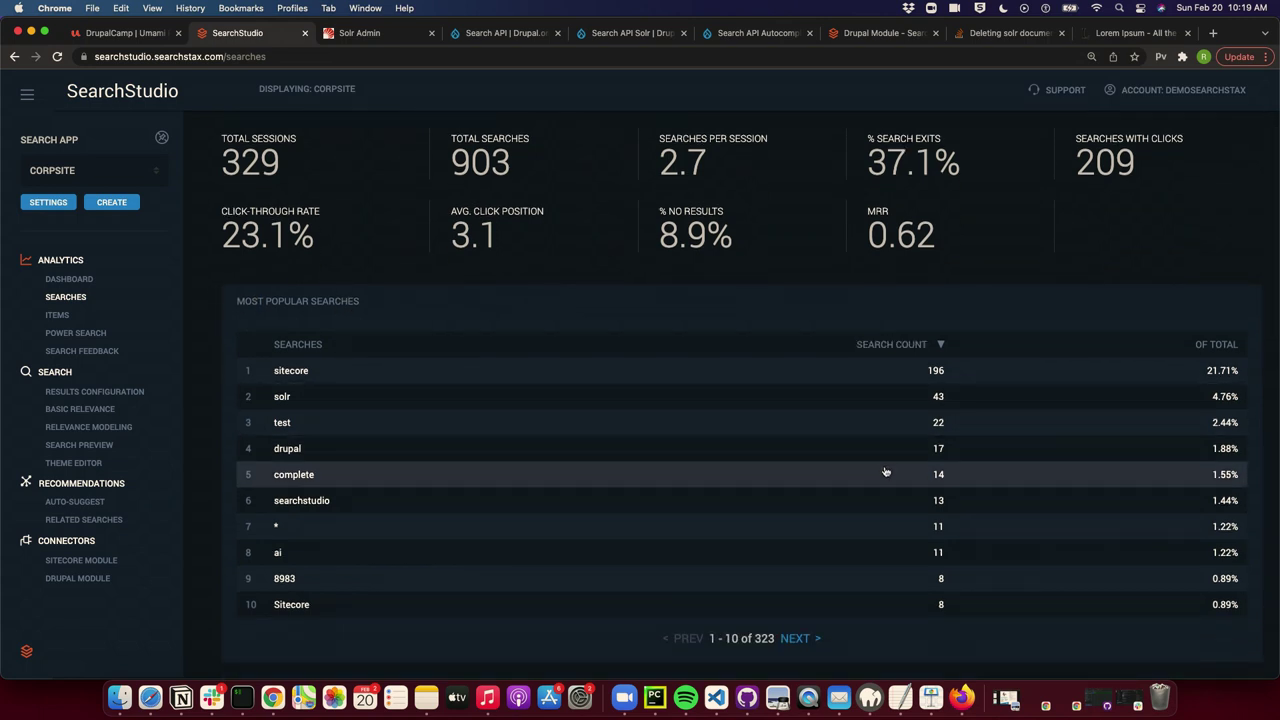
{"action": "scroll", "coordinate": [885, 472], "scroll_direction": "down", "scroll_amount": 5}
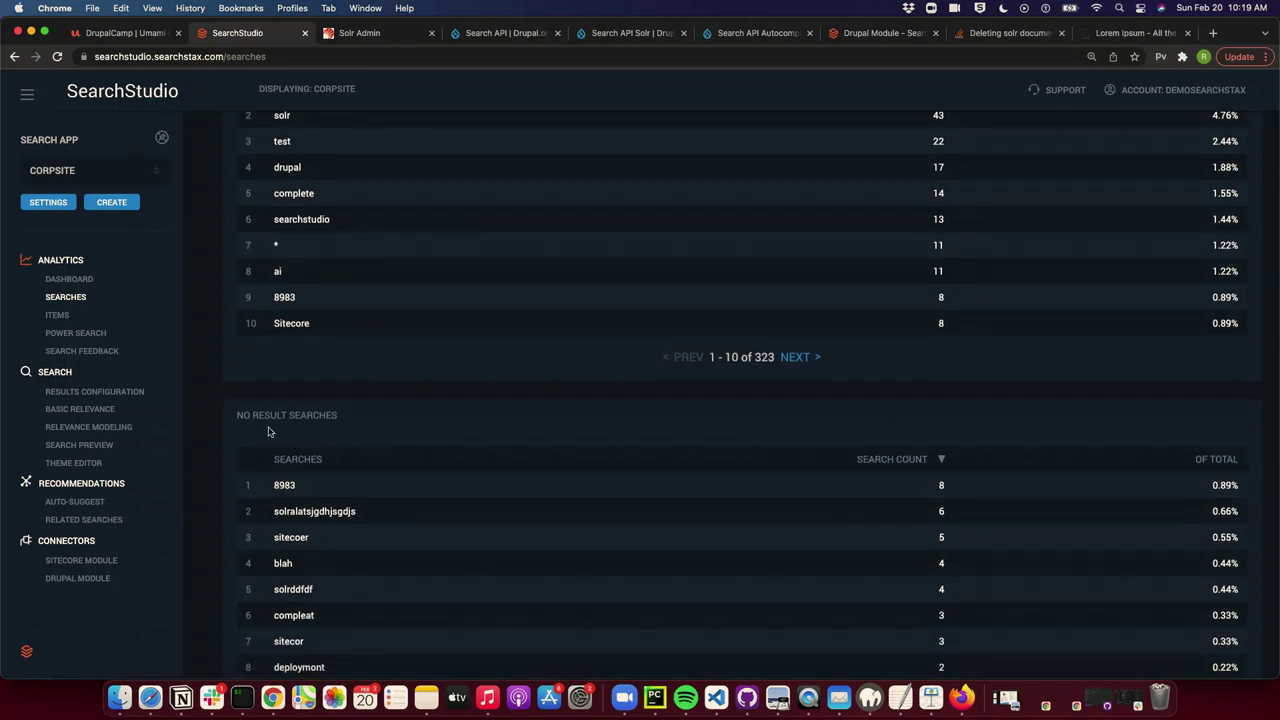
{"action": "scroll", "coordinate": [328, 428], "scroll_direction": "down", "scroll_amount": 8}
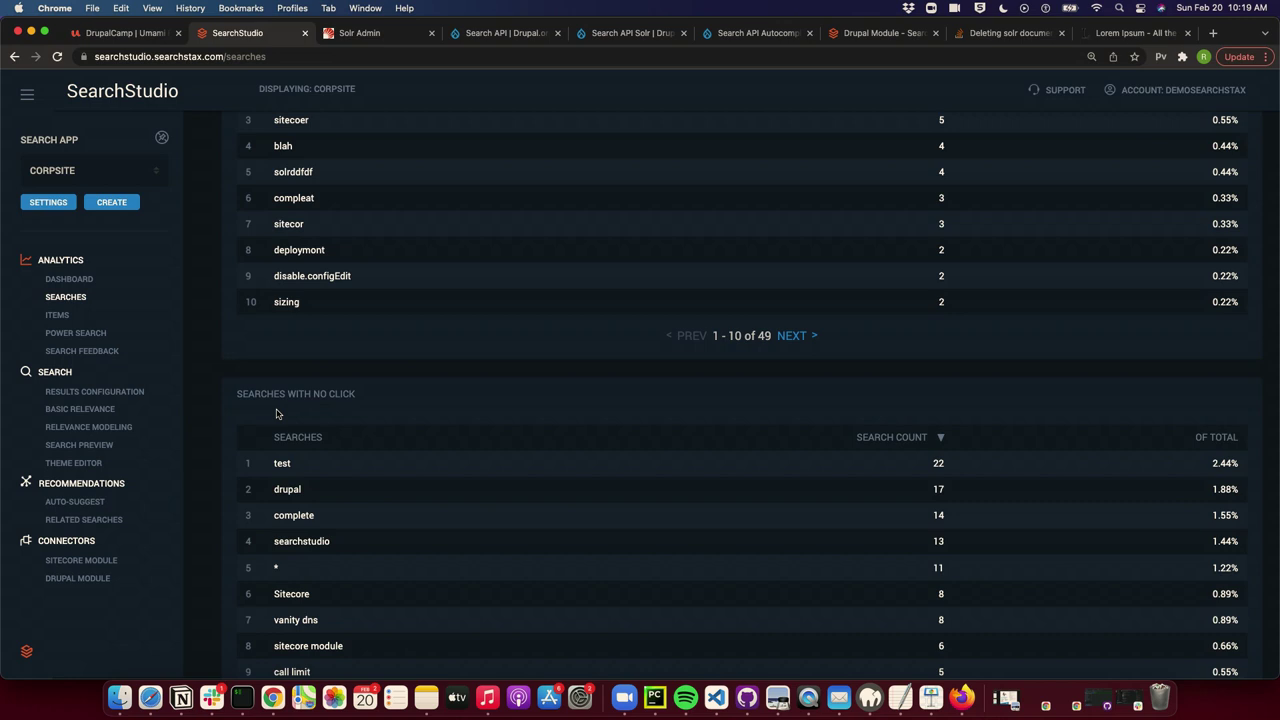
{"action": "scroll", "coordinate": [277, 414], "scroll_direction": "down", "scroll_amount": 1}
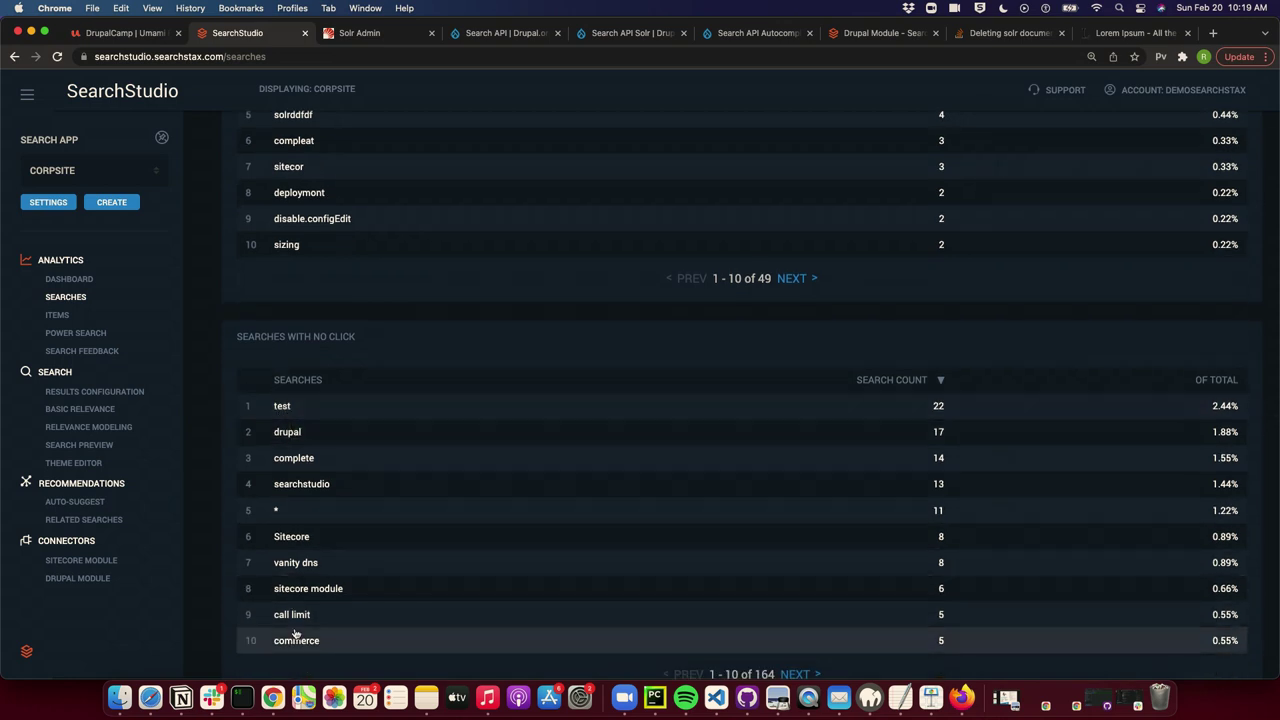
{"action": "scroll", "coordinate": [296, 634], "scroll_direction": "down", "scroll_amount": 2}
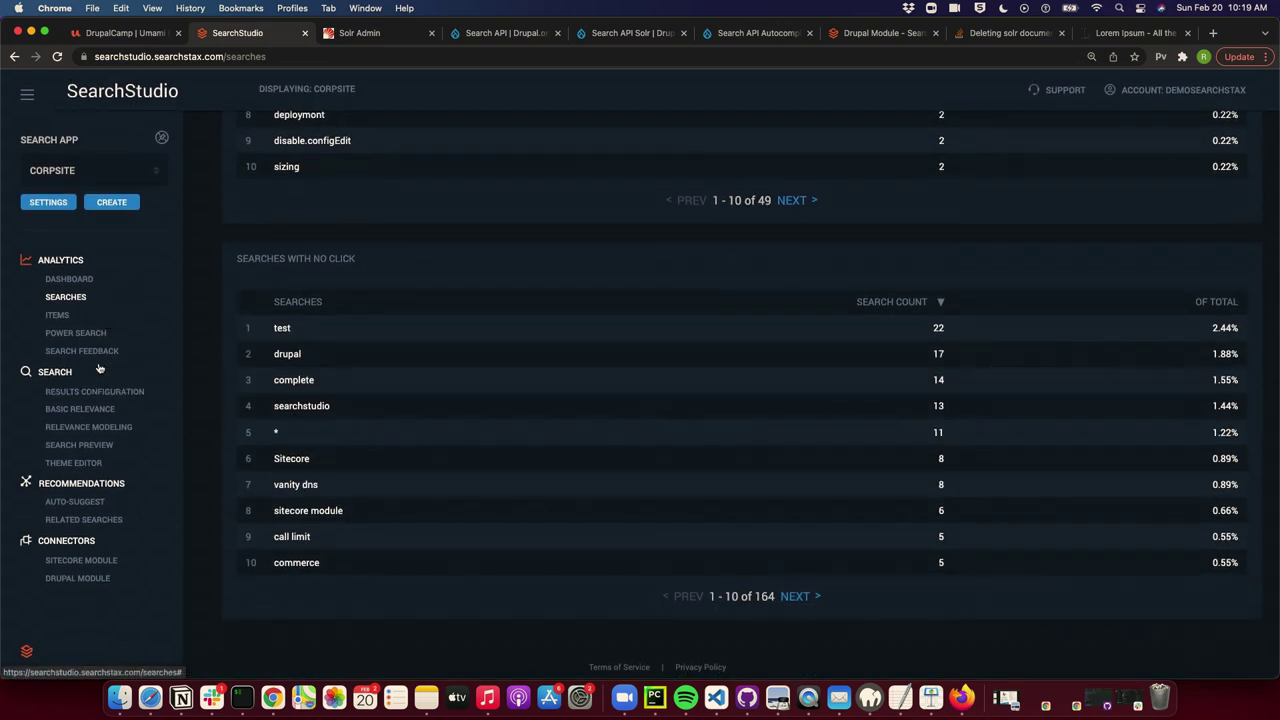
{"action": "left_click", "coordinate": [59, 318]}
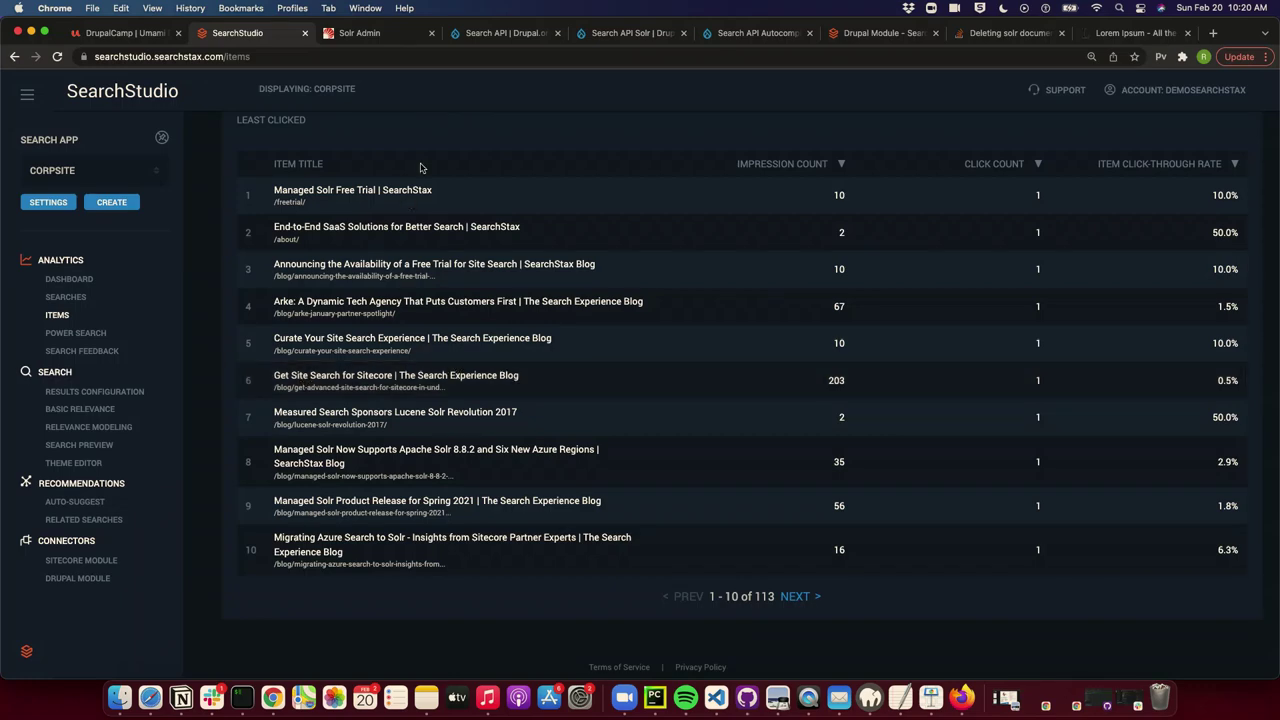
{"action": "scroll", "coordinate": [420, 167], "scroll_direction": "up", "scroll_amount": 10}
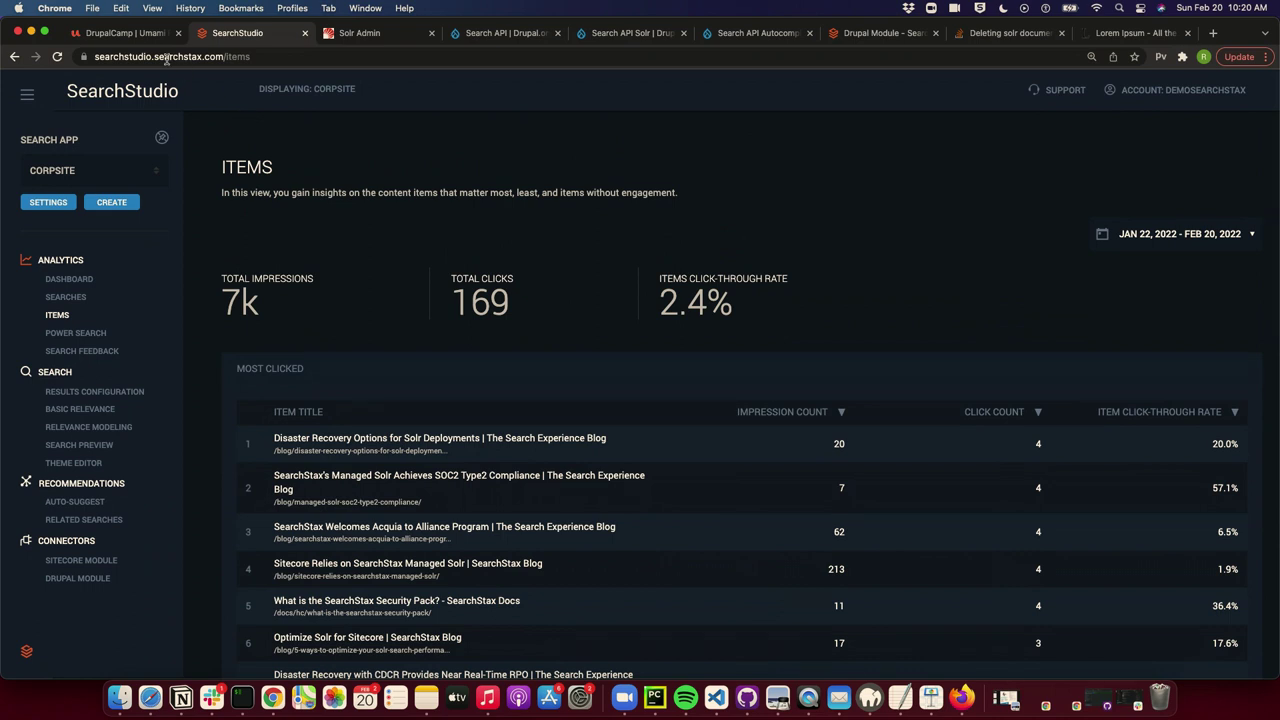
Switch to iTerm2, clear the terminal and install the SearchStax module with composer require drupal/searchstax.
{"action": "key", "text": "super+Tab"}
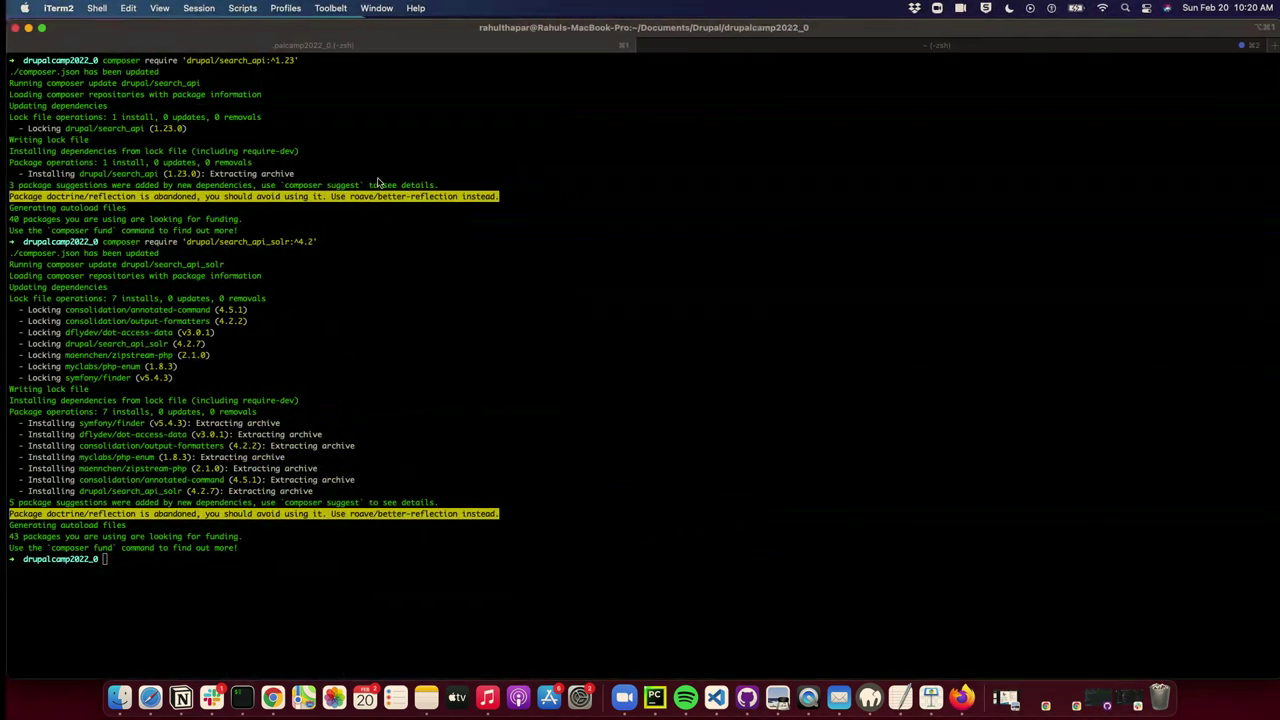
{"action": "key", "text": "super+k"}
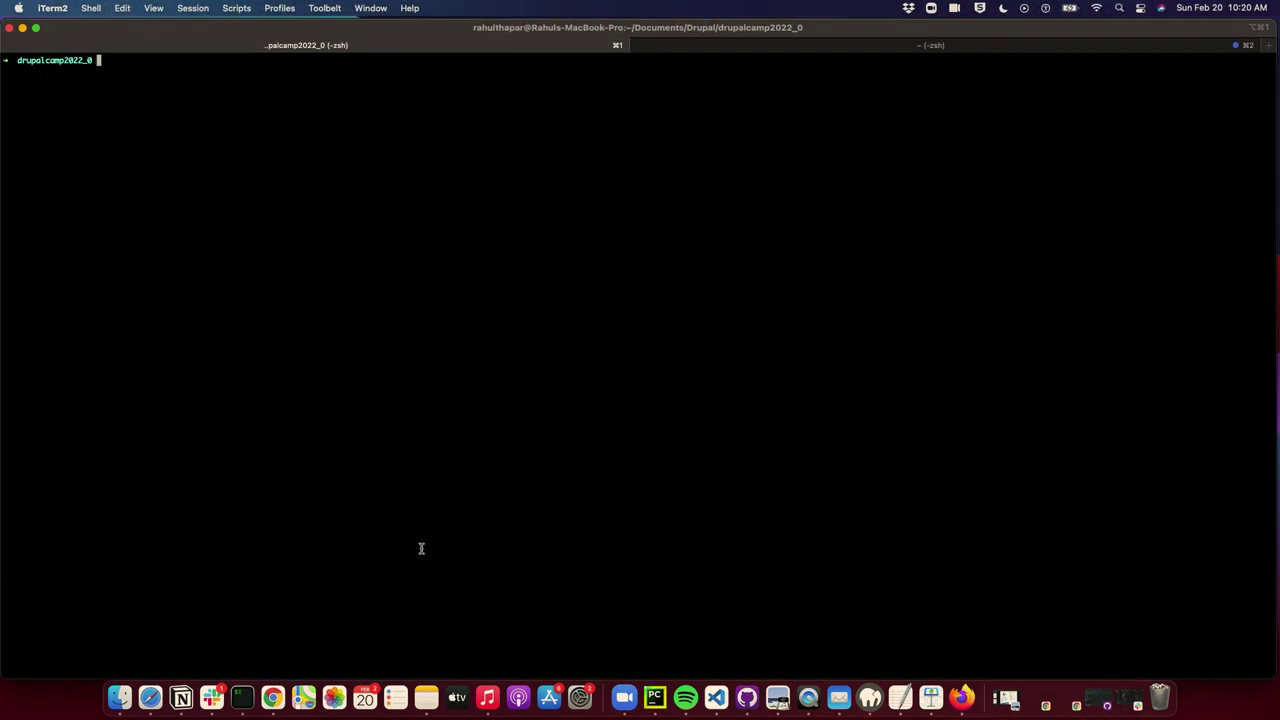
{"action": "type", "text": "composer re"}
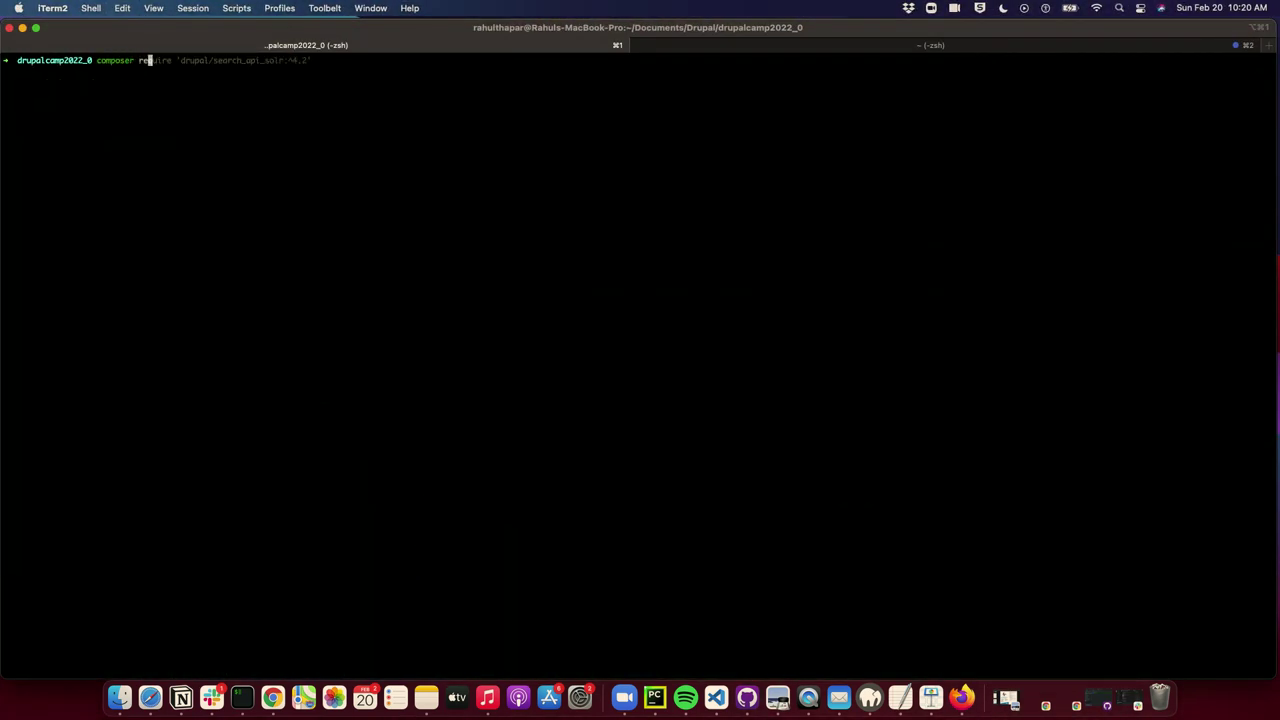
{"action": "type", "text": "quire"}
{"action": "key", "text": "Right"}
{"action": "key", "text": "Up"}
{"action": "key", "text": "Return"}
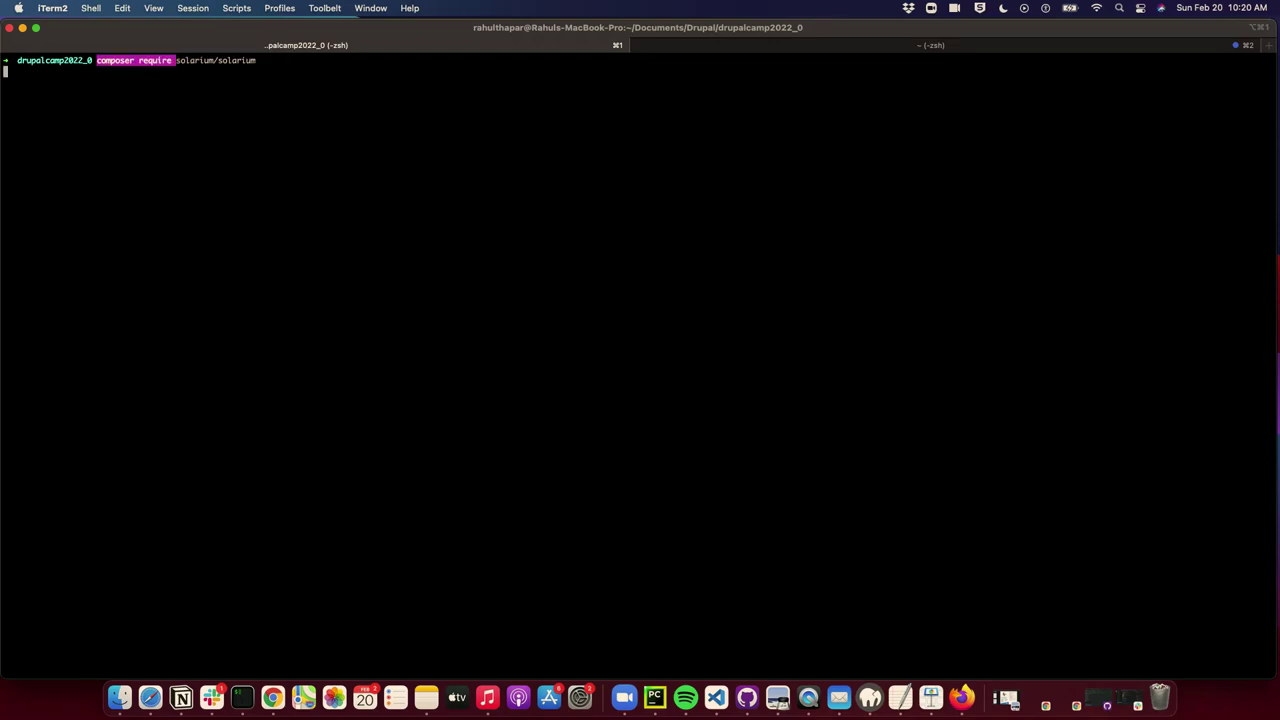
{"action": "key", "text": "Up"}
{"action": "key", "text": "Up"}
{"action": "key", "text": "Up"}
{"action": "key", "text": "Return"}
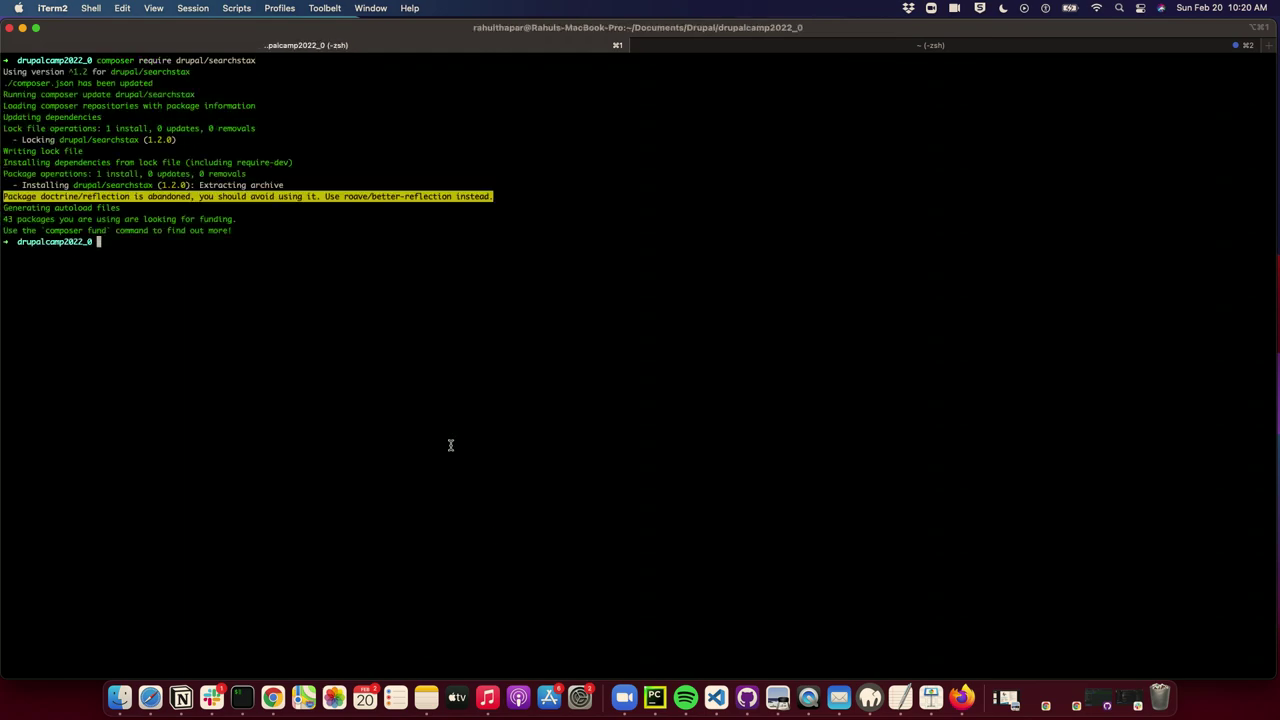
Switch to Chrome, filter the Drupal site's module list for "sear" and install the SearchStax module.
{"action": "key", "text": "super+Tab"}
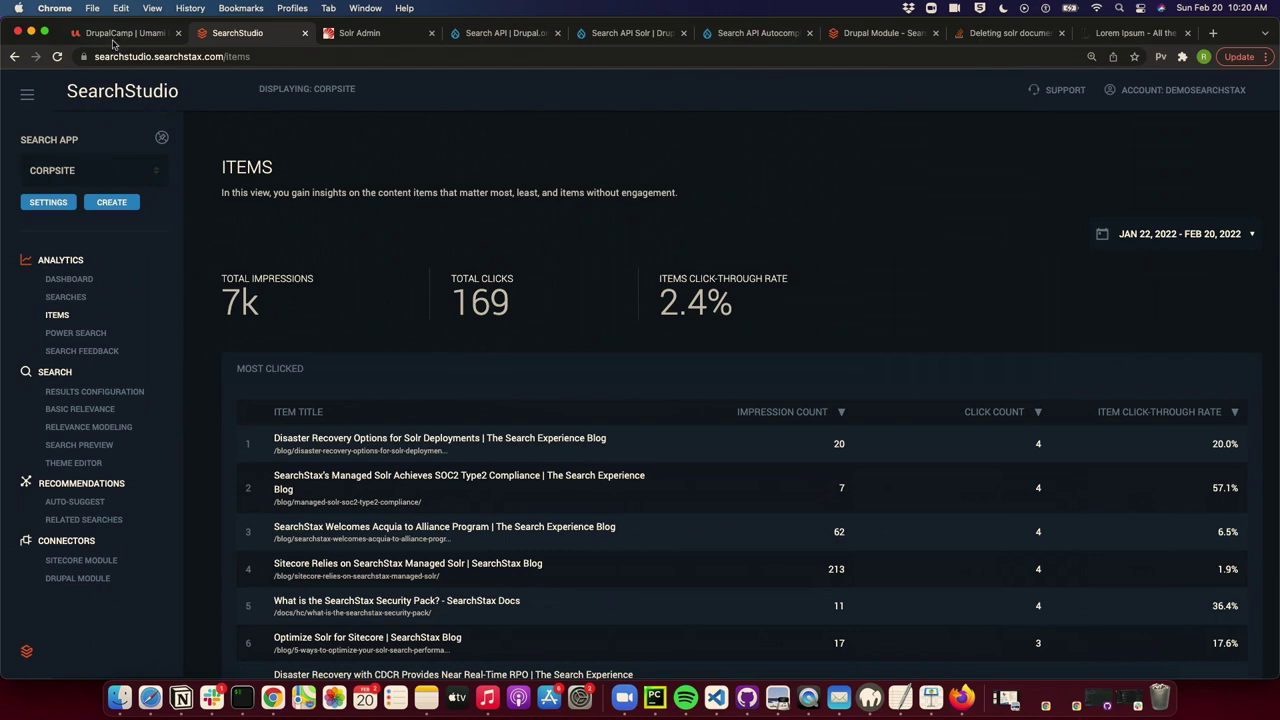
{"action": "left_click", "coordinate": [168, 34]}
{"action": "left_click", "coordinate": [267, 108]}
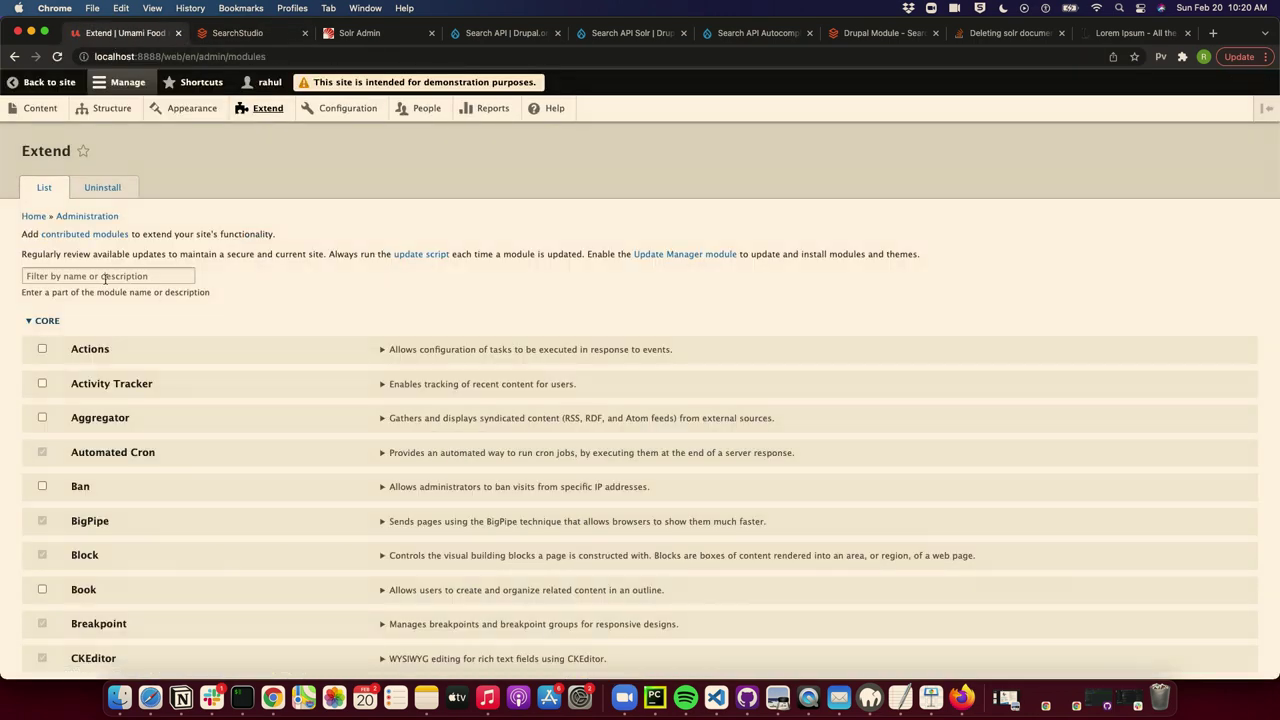
{"action": "left_click", "coordinate": [104, 277]}
{"action": "type", "text": "s"}
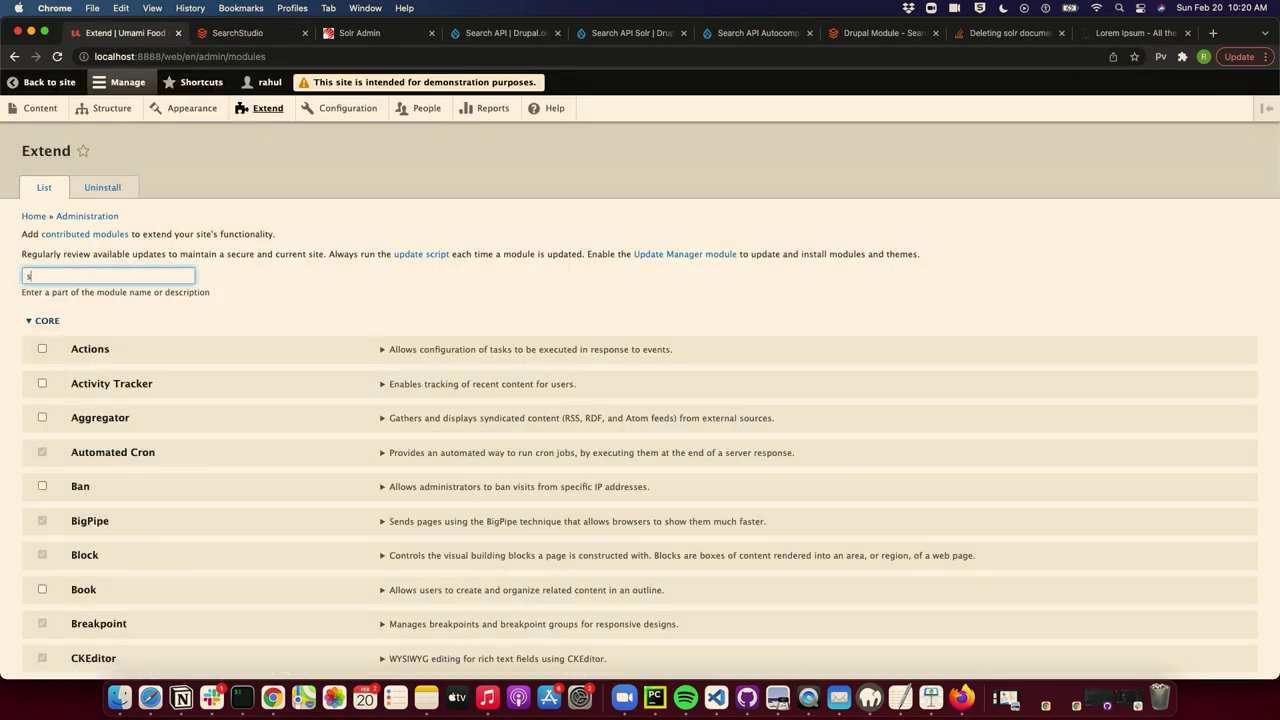
{"action": "type", "text": "ear"}
{"action": "scroll", "coordinate": [77, 517], "scroll_direction": "down", "scroll_amount": 1}
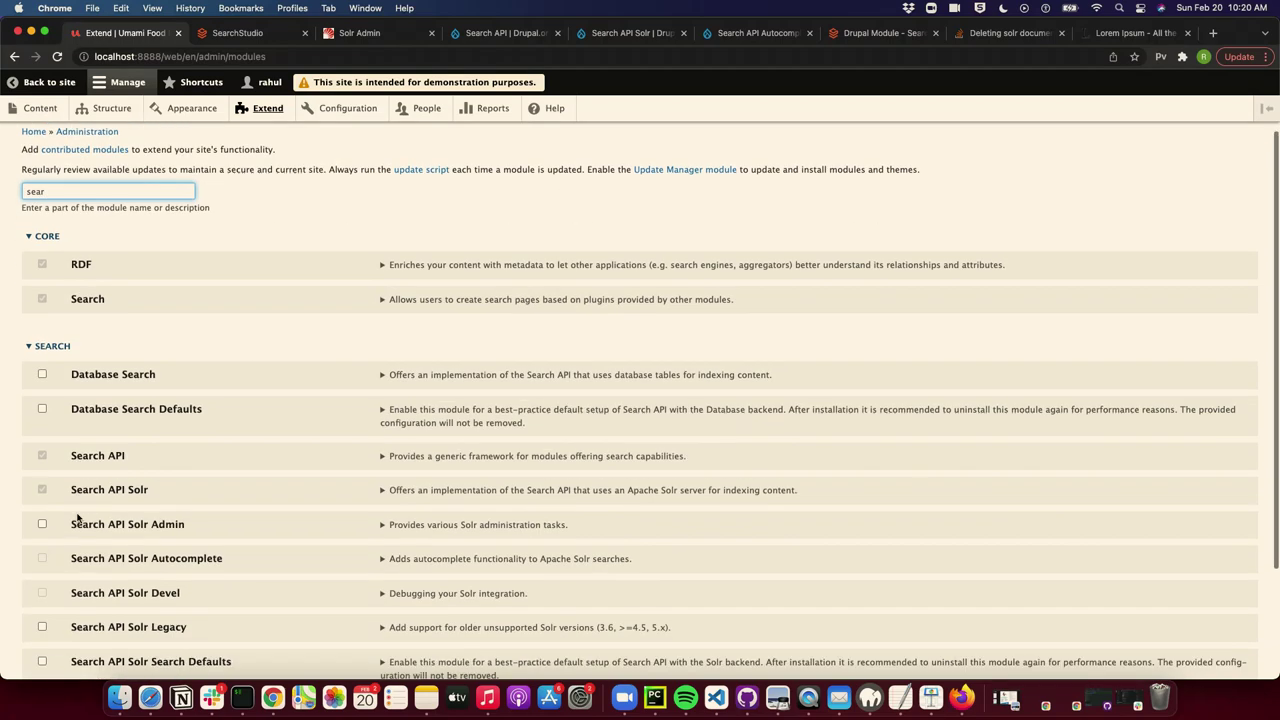
{"action": "scroll", "coordinate": [70, 560], "scroll_direction": "down", "scroll_amount": 1}
{"action": "left_click", "coordinate": [41, 643]}
{"action": "scroll", "coordinate": [41, 643], "scroll_direction": "down", "scroll_amount": 1}
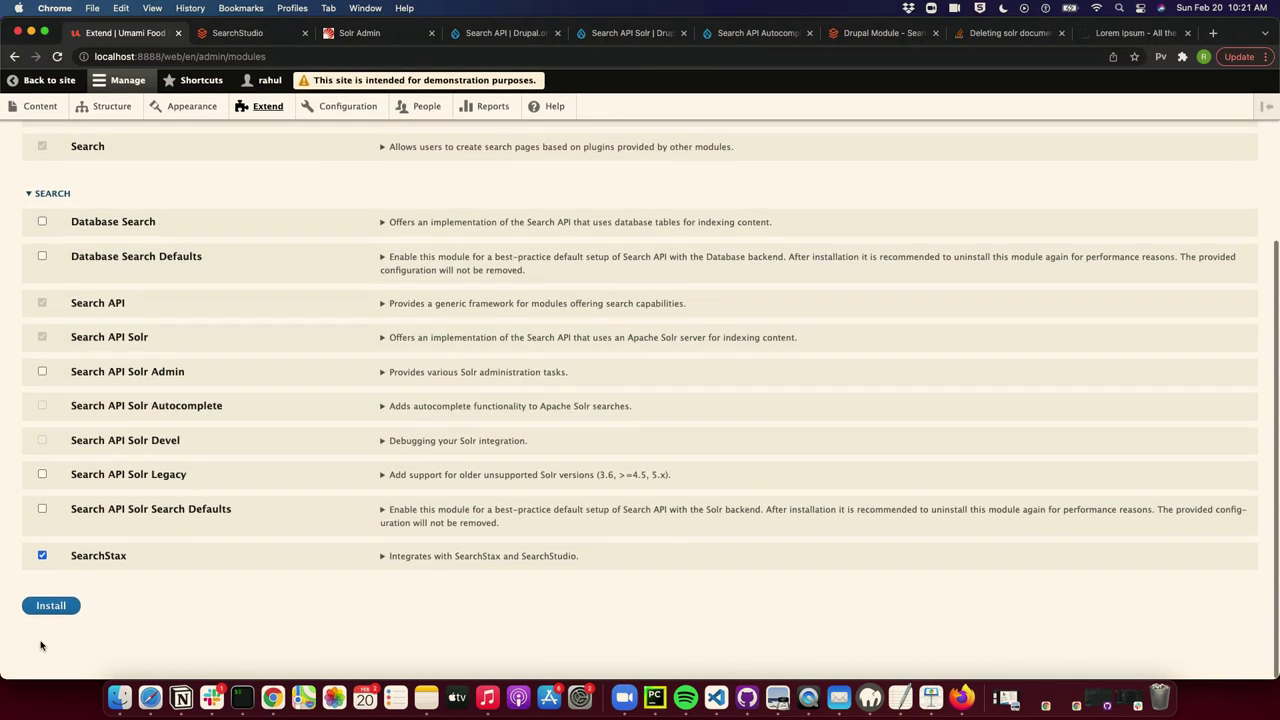
{"action": "left_click", "coordinate": [49, 610]}
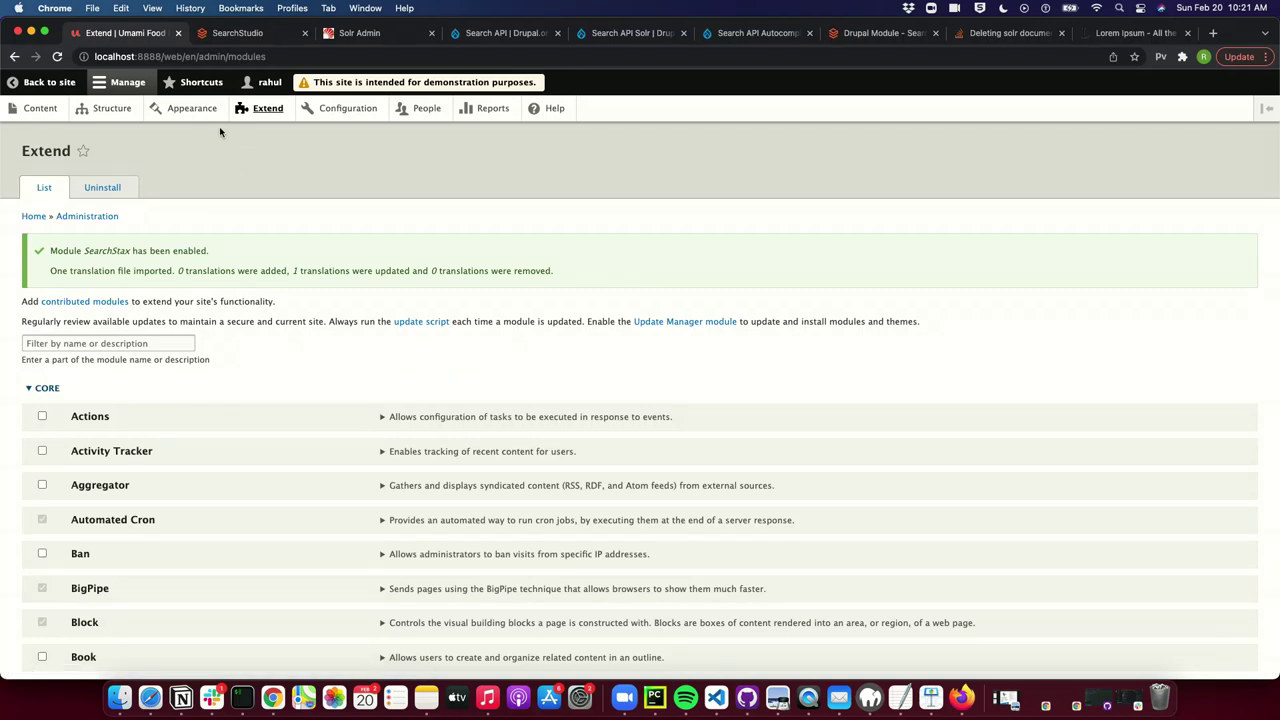
Open the SearchStax settings from the Drupal site's configuration page.
{"action": "left_click", "coordinate": [340, 109]}
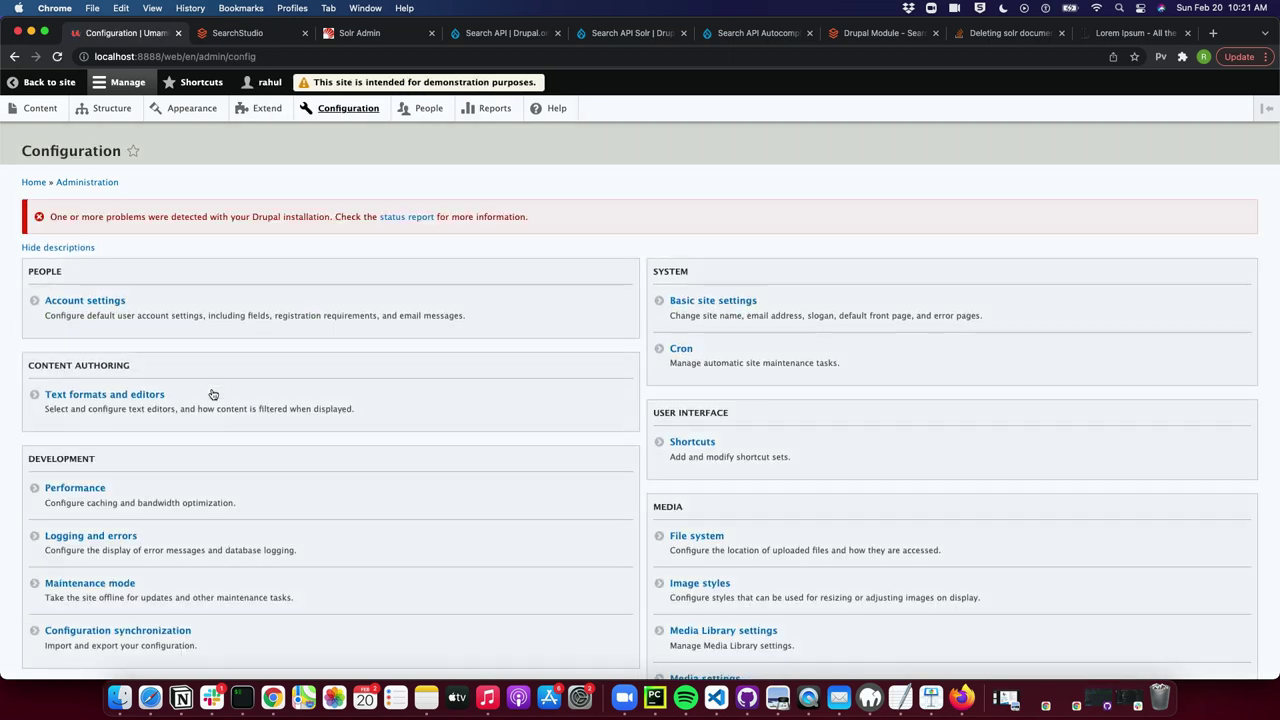
{"action": "scroll", "coordinate": [213, 394], "scroll_direction": "down", "scroll_amount": 10}
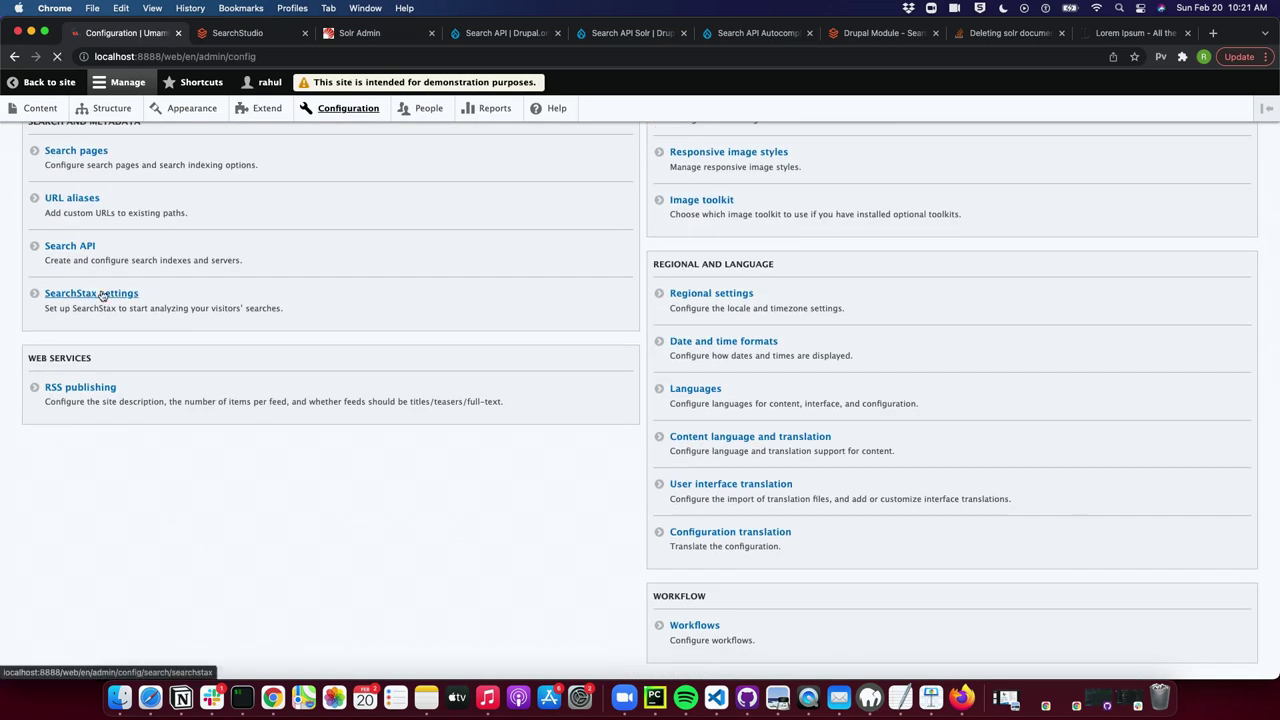
{"action": "left_click", "coordinate": [101, 294]}
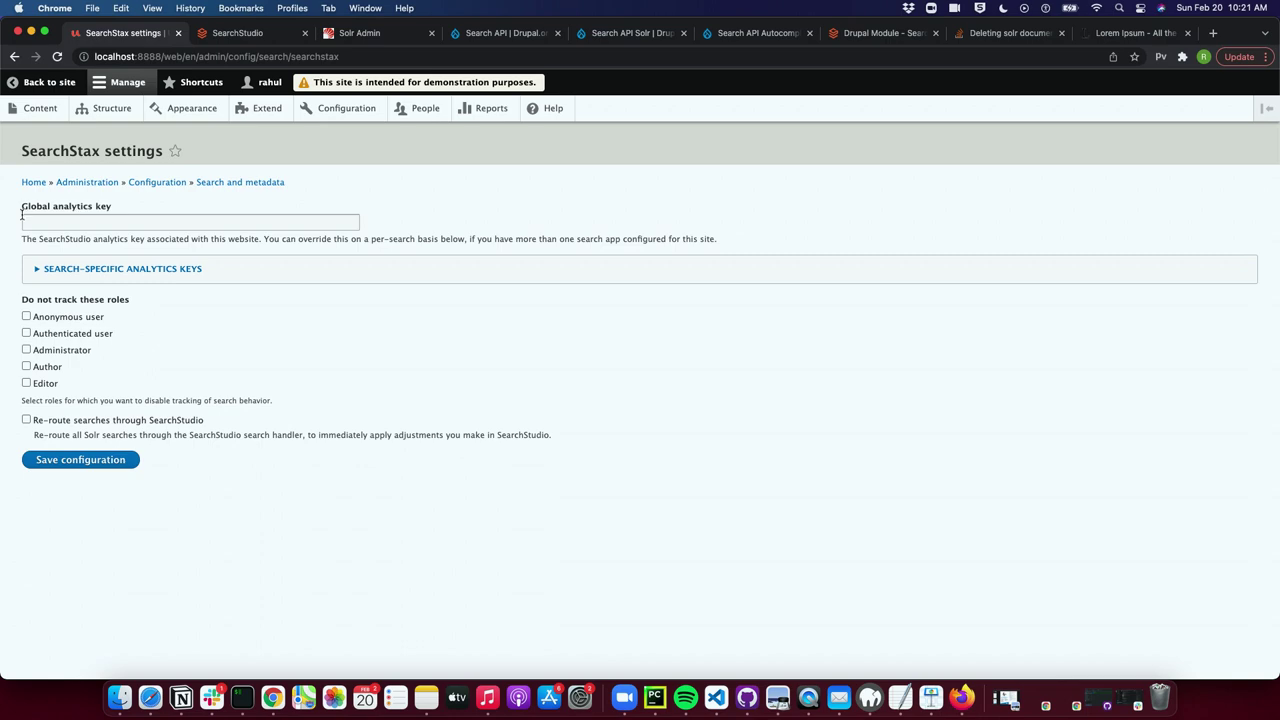
In SearchStudio's app settings, select the rahuldrupaltest search app and copy its analytics key from the Analytics API section.
{"action": "left_click", "coordinate": [227, 38]}
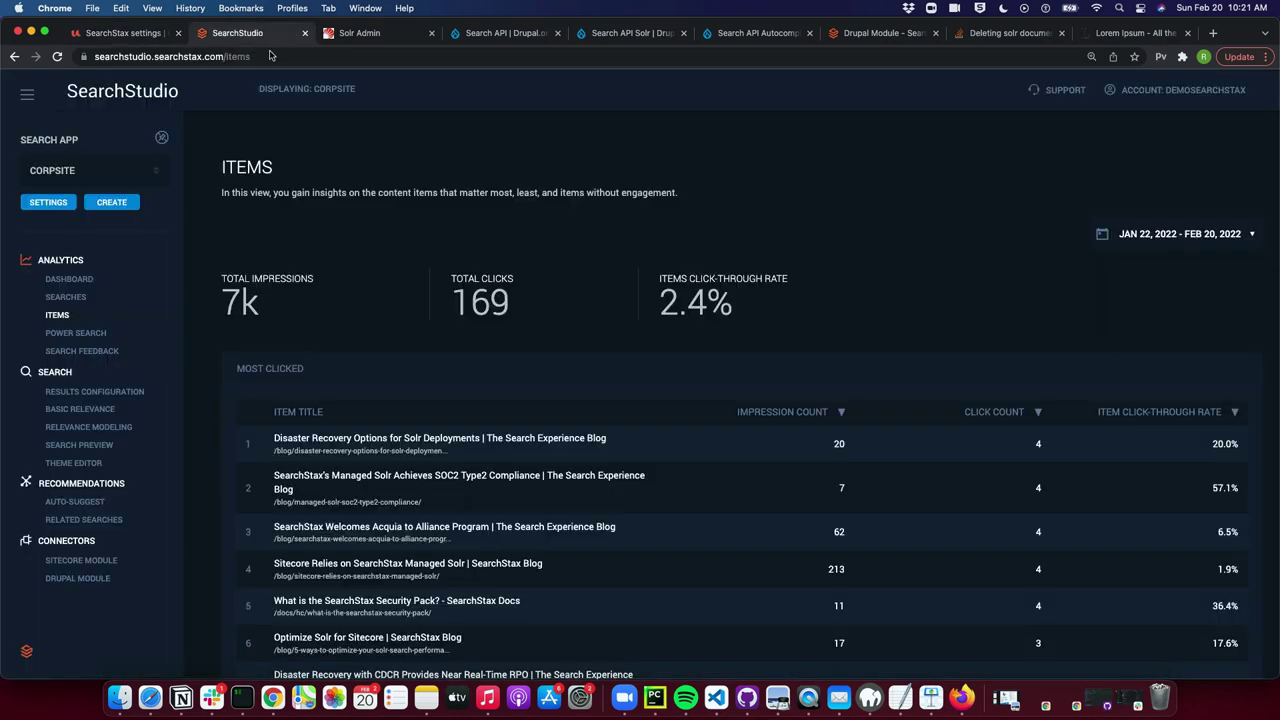
{"action": "left_click", "coordinate": [48, 202]}
{"action": "left_click", "coordinate": [87, 172]}
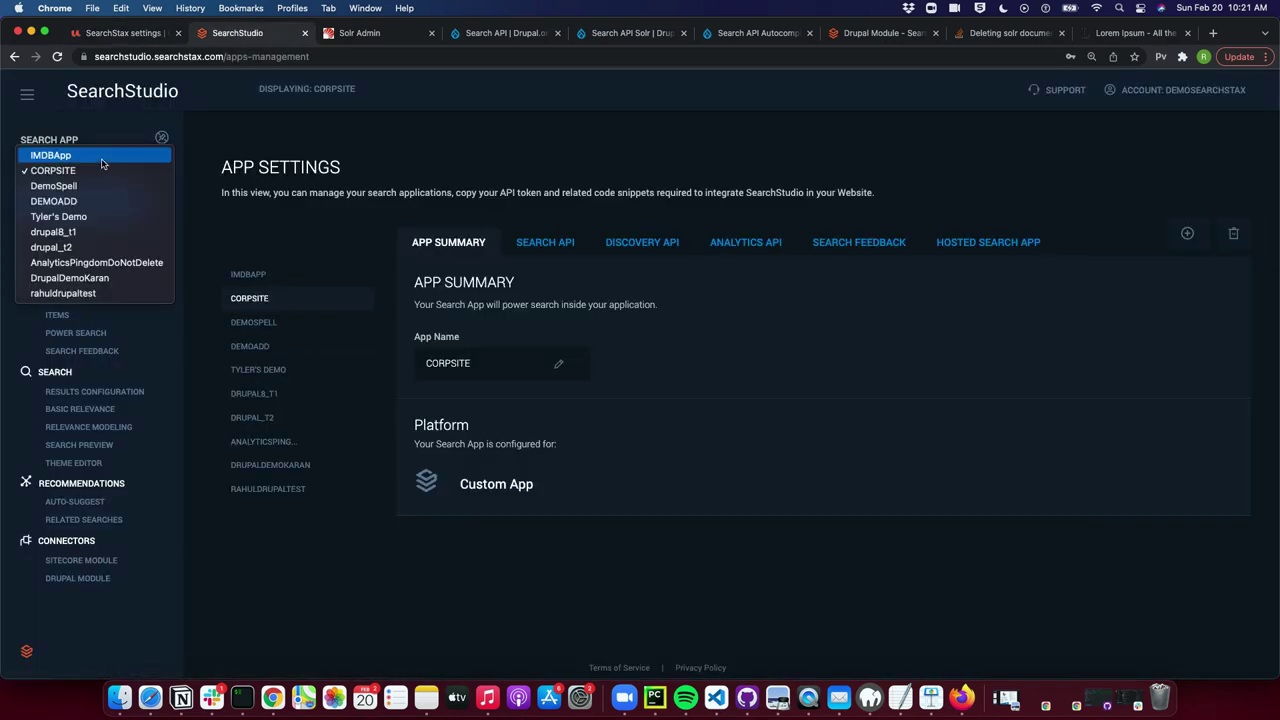
{"action": "left_click", "coordinate": [109, 292]}
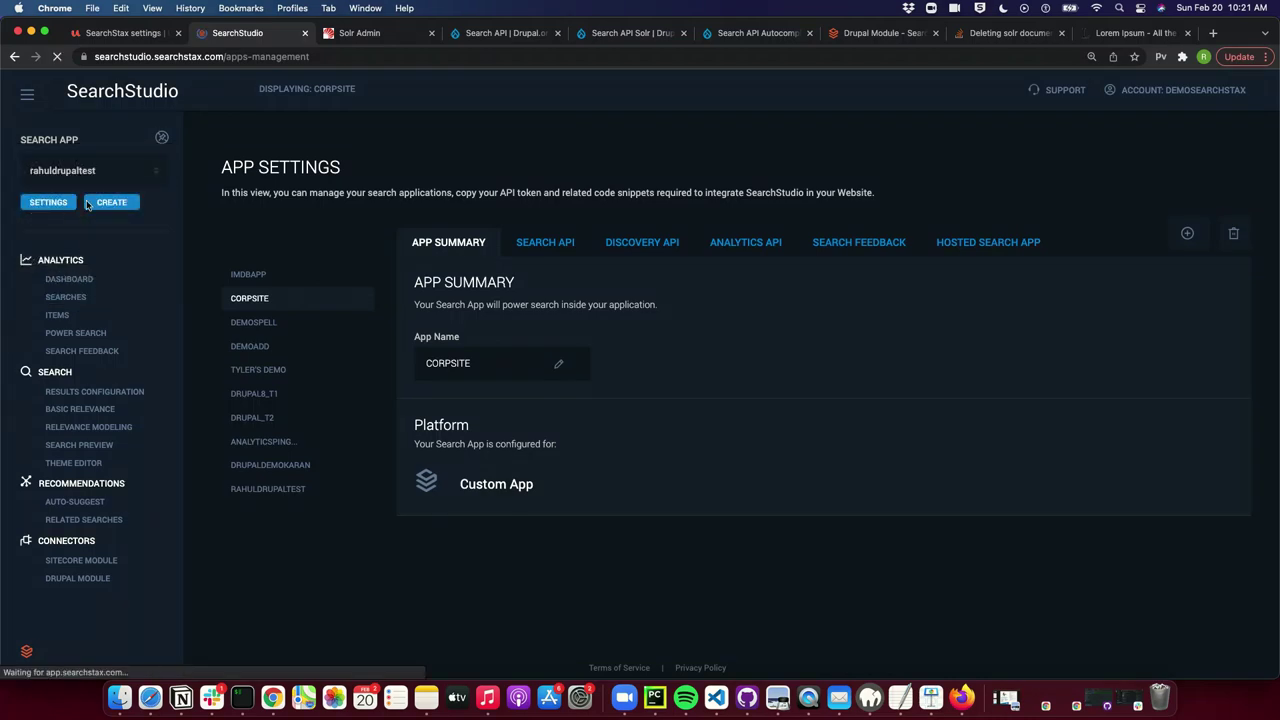
{"action": "left_click", "coordinate": [735, 245]}
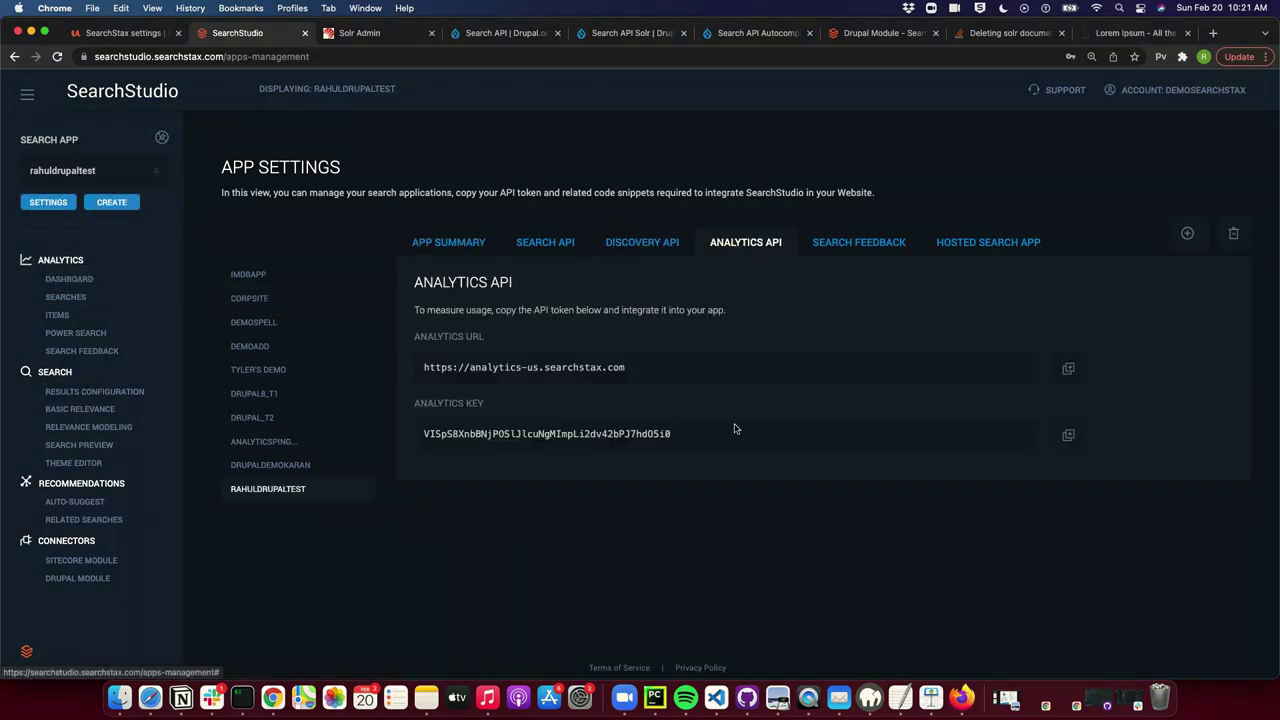
{"action": "left_click", "coordinate": [1075, 446]}
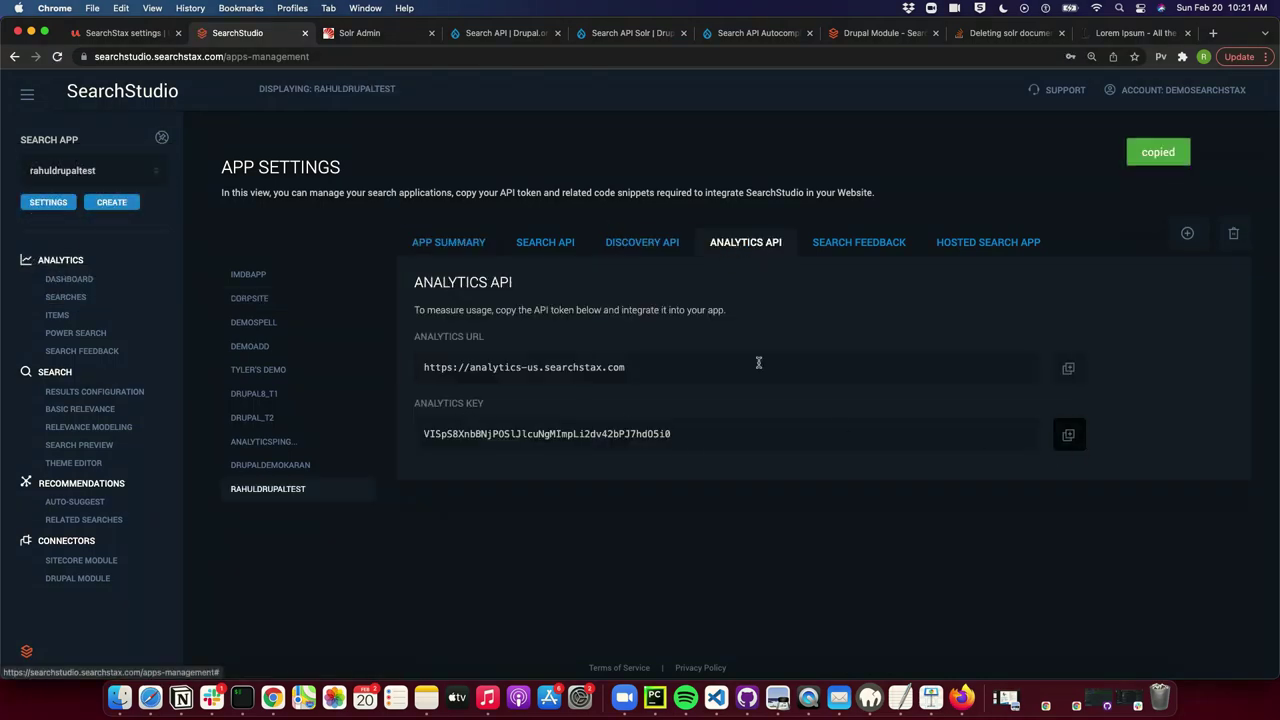
Paste the copied key as the global analytics key in the SearchStax settings and save the configuration.
{"action": "left_click", "coordinate": [165, 38]}
{"action": "left_click", "coordinate": [132, 223]}
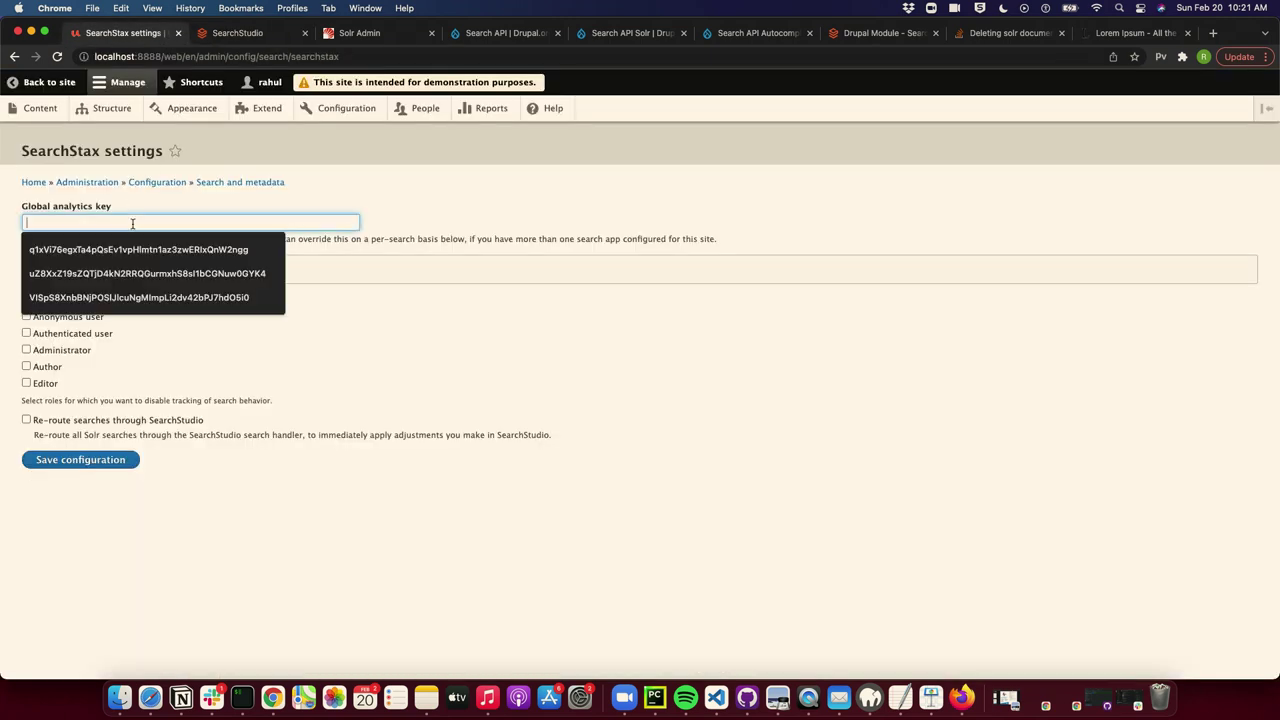
{"action": "key", "text": "super+v"}
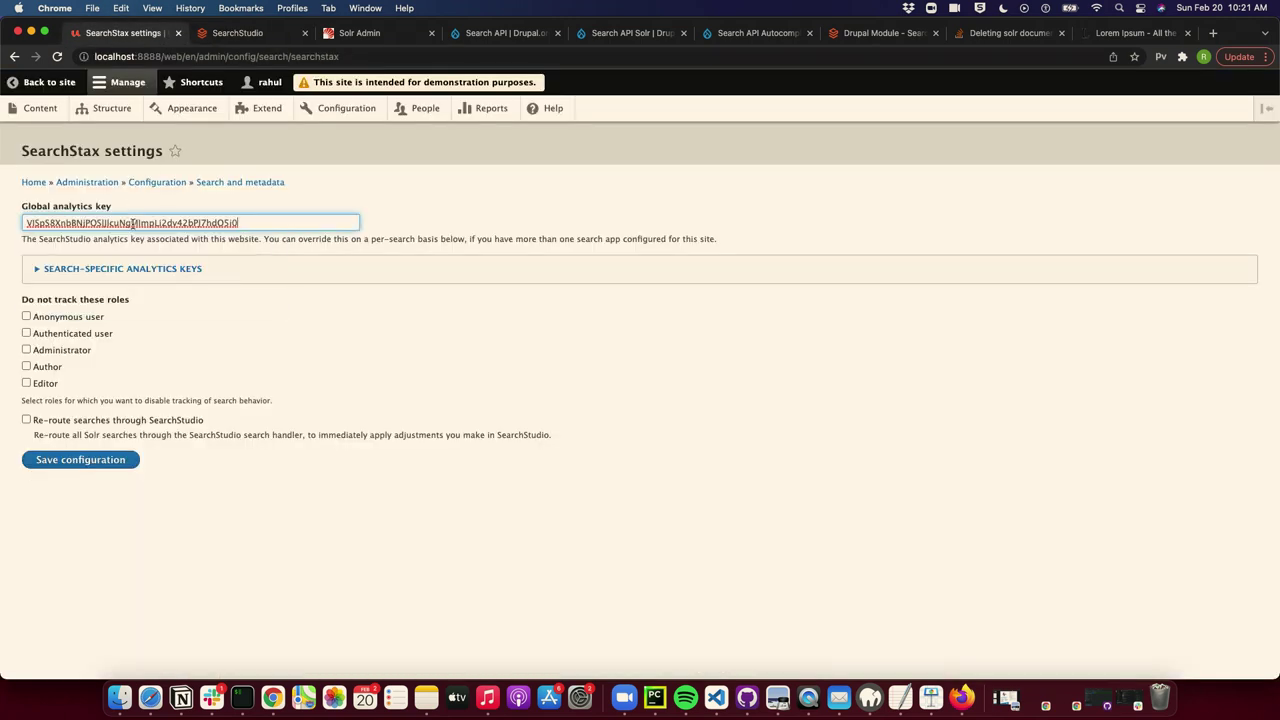
{"action": "left_click", "coordinate": [76, 459]}
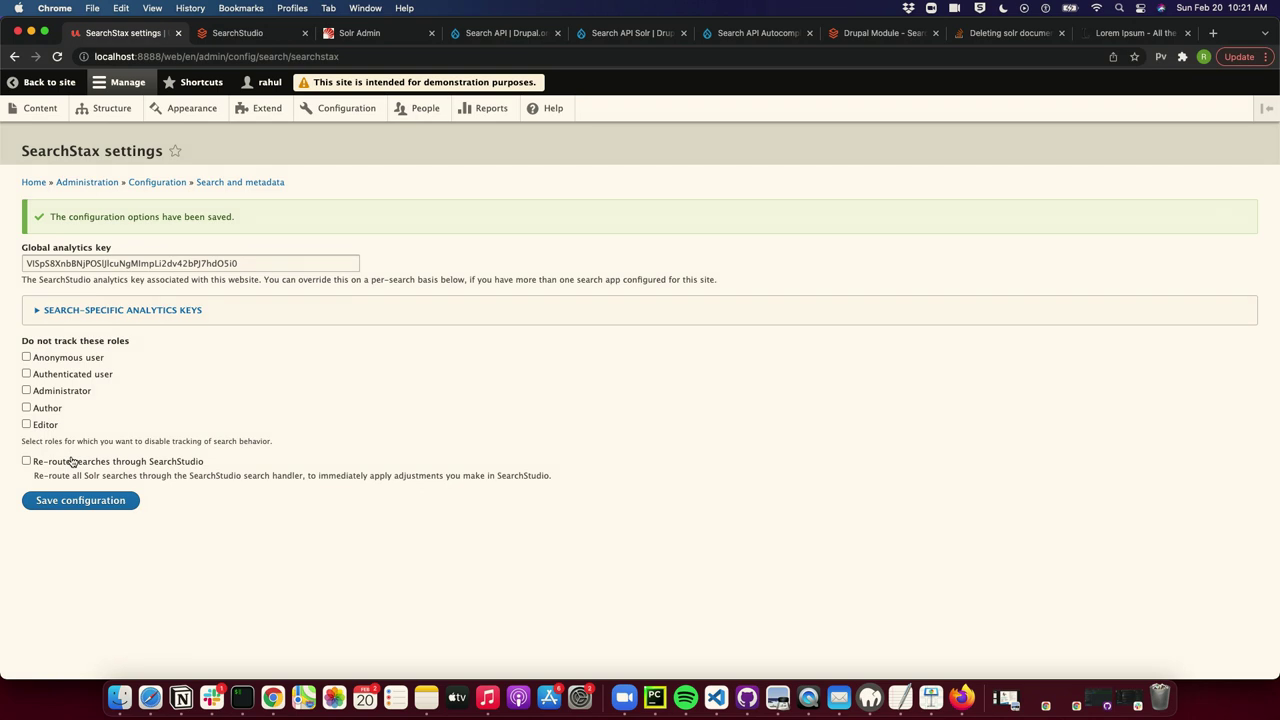
Mark the Anonymous user and Authenticated user roles as not tracked in the SearchStax settings.
{"action": "left_click", "coordinate": [68, 362]}
{"action": "left_click", "coordinate": [70, 378]}
Switch to iTerm2 and install the autocomplete module with composer require 'drupal/search_api_autocomplete:^1.6'.
{"action": "key", "text": "ctrl+Right"}
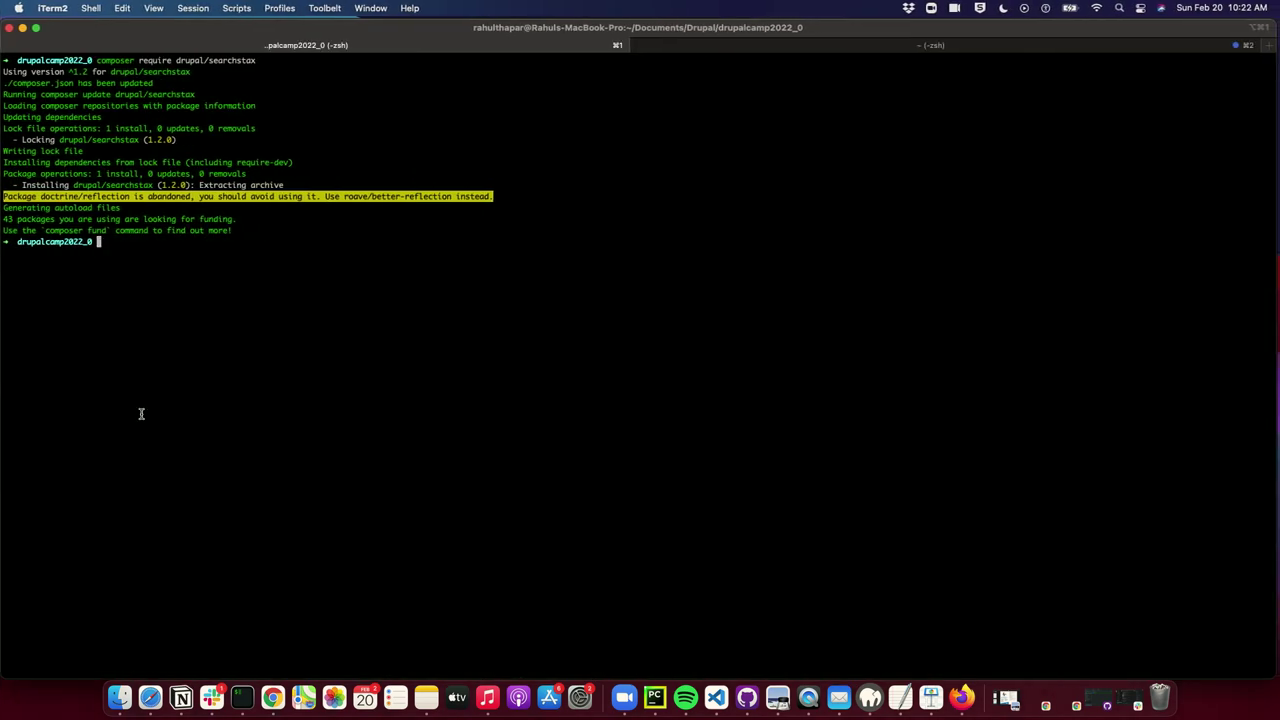
{"action": "type", "text": "composer require"}
{"action": "key", "text": "Up"}
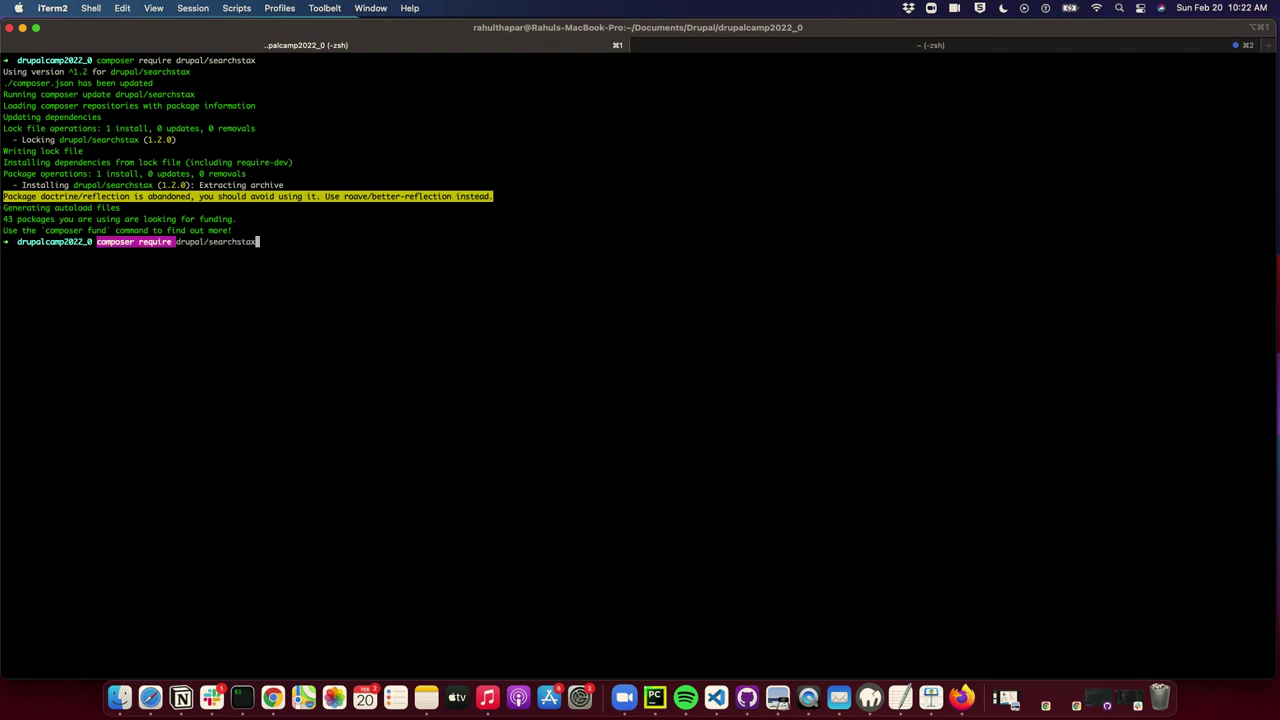
{"action": "key", "text": "Up"}
{"action": "key", "text": "Up"}
{"action": "key", "text": "Down"}
{"action": "key", "text": "Up"}
{"action": "key", "text": "Up"}
{"action": "key", "text": "Up"}
{"action": "key", "text": "Return"}
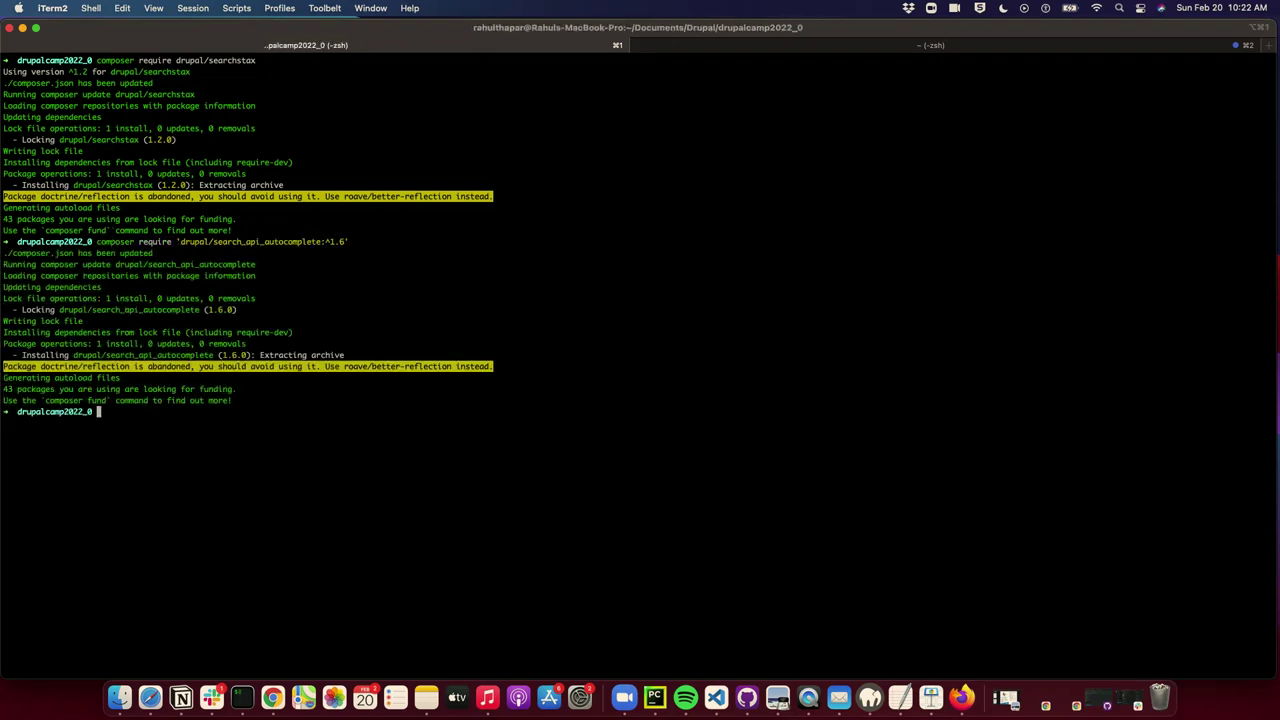
Return to Chrome, open the module list in a separate tab, filter it for "sear" and install Search API Autocomplete.
{"action": "key", "text": "ctrl+Left"}
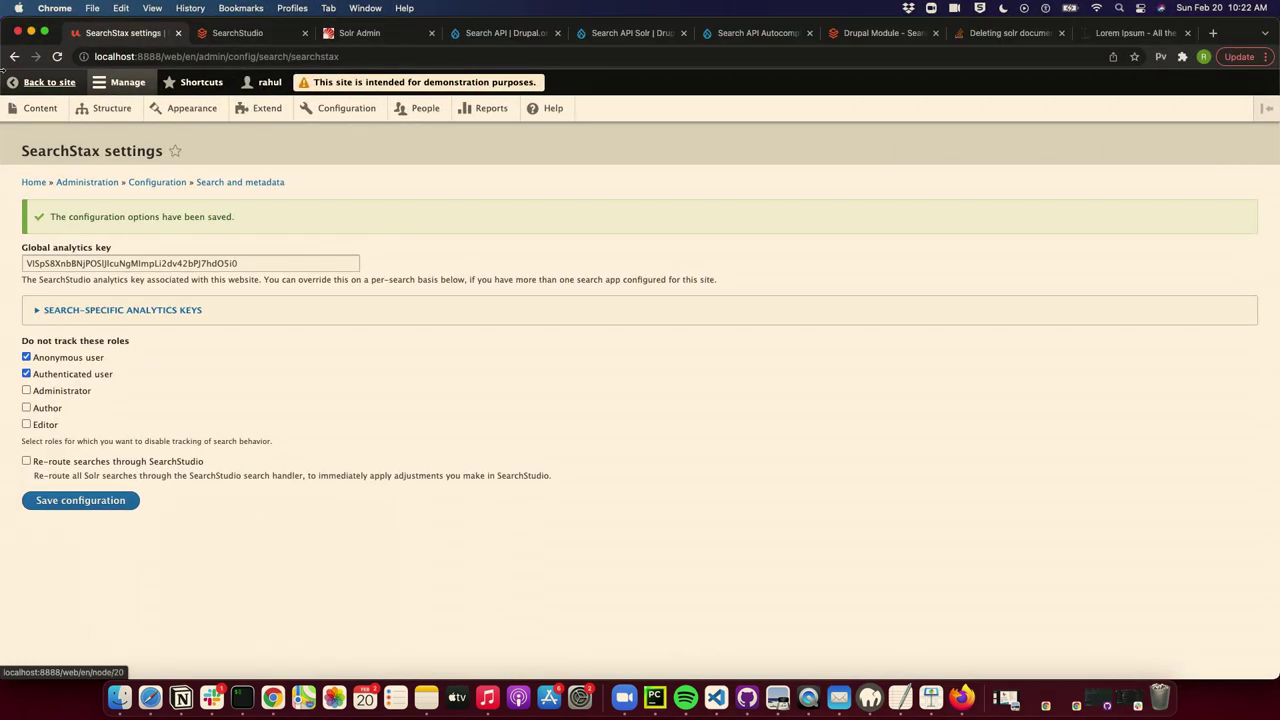
{"action": "left_click", "coordinate": [268, 110], "text": "super"}
{"action": "left_click", "coordinate": [212, 42]}
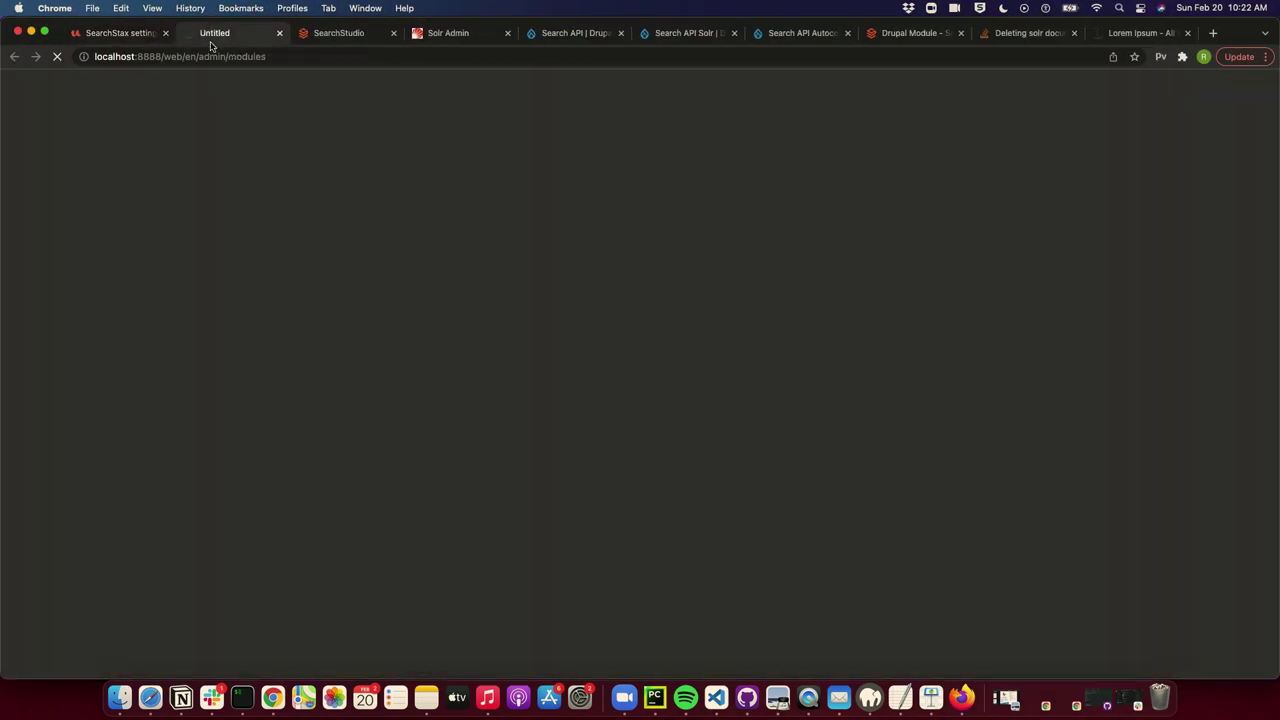
{"action": "left_click", "coordinate": [116, 275]}
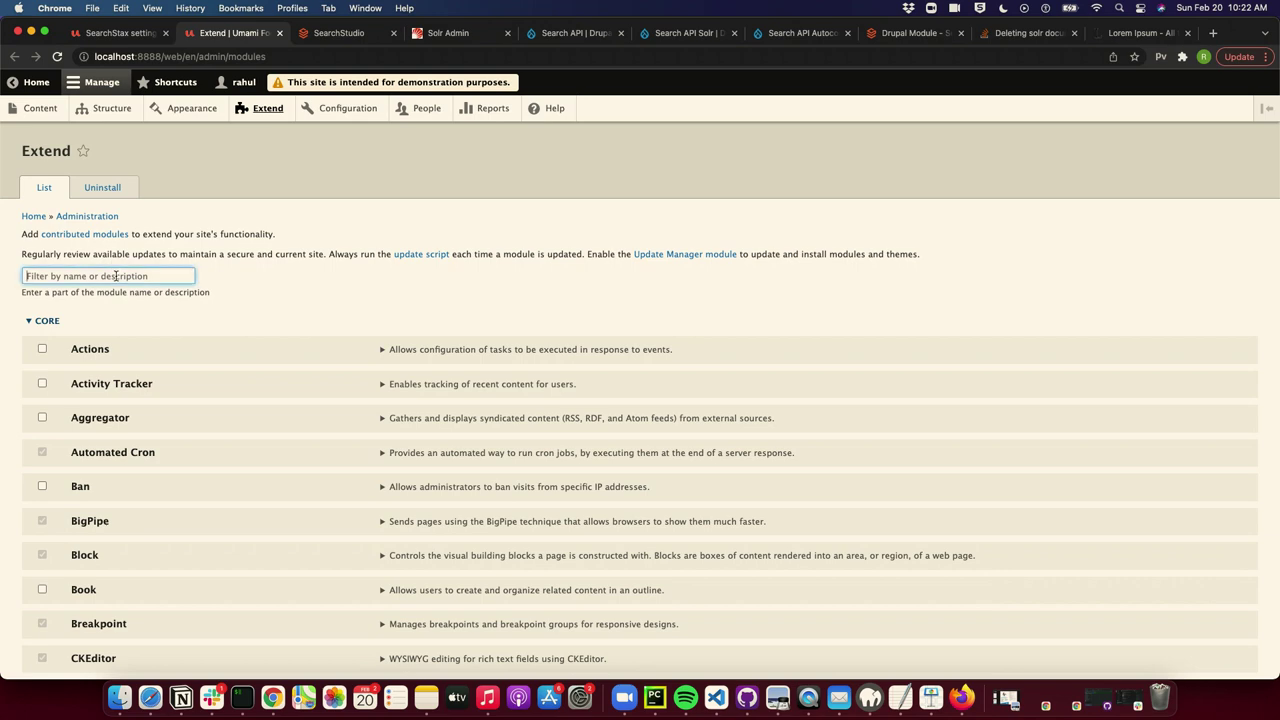
{"action": "type", "text": "sear"}
{"action": "scroll", "coordinate": [186, 452], "scroll_direction": "down", "scroll_amount": 1}
{"action": "scroll", "coordinate": [186, 452], "scroll_direction": "down", "scroll_amount": 2}
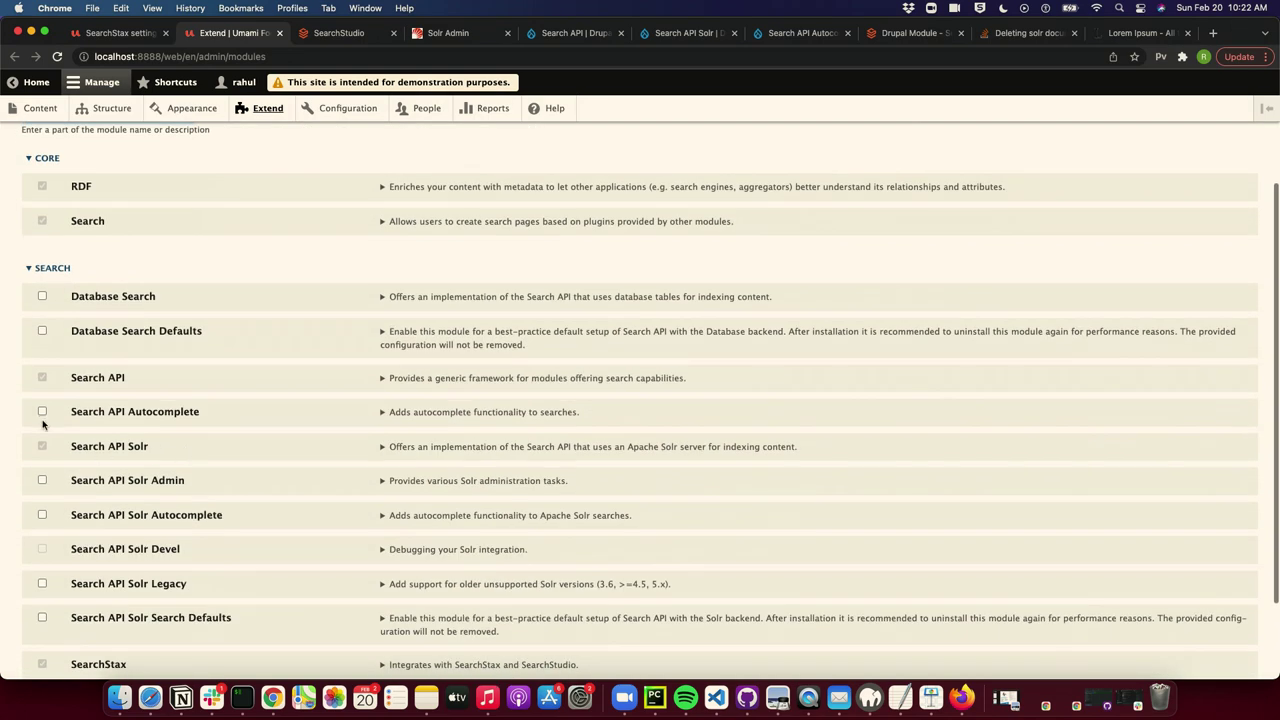
{"action": "left_click", "coordinate": [43, 414]}
{"action": "scroll", "coordinate": [80, 486], "scroll_direction": "down", "scroll_amount": 2}
{"action": "left_click", "coordinate": [50, 606]}
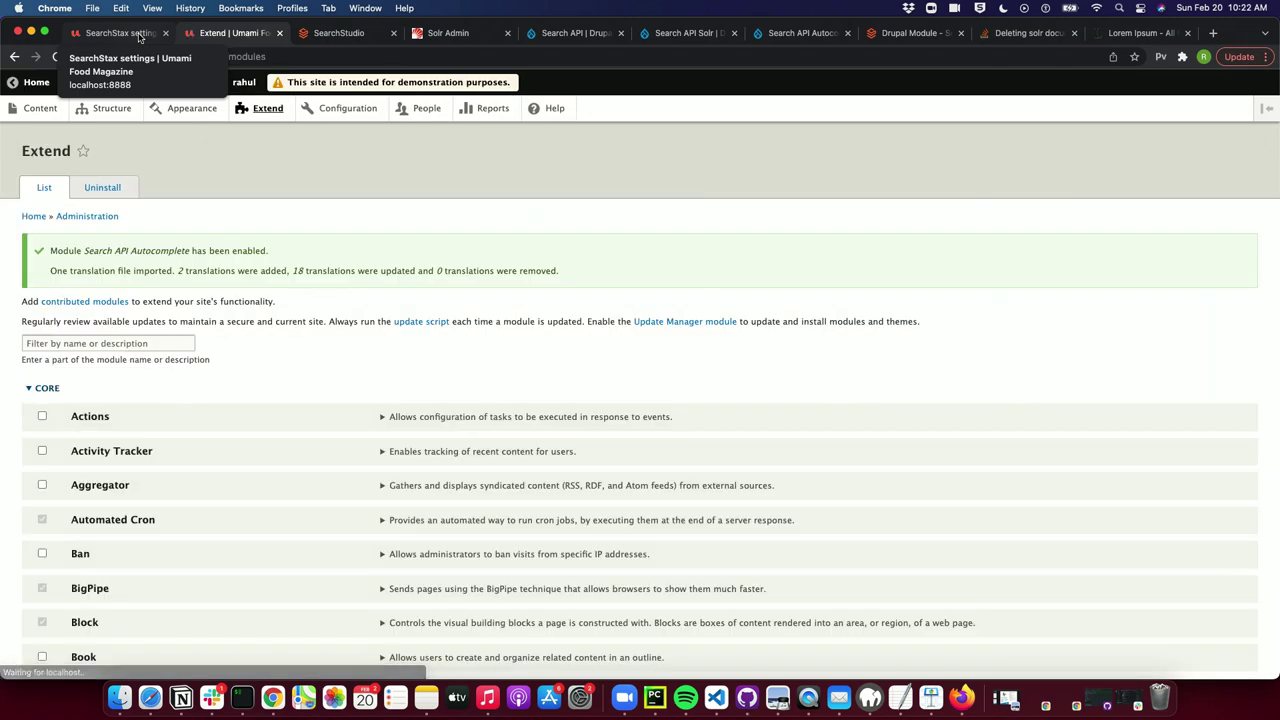
Reload the SearchStax settings and set the auto-suggest core to rahuldrupaltest-449-suggester-0, copied from the Suggest URL in SearchStudio's Search API settings.
{"action": "left_click", "coordinate": [140, 37]}
{"action": "key", "text": "super+r"}
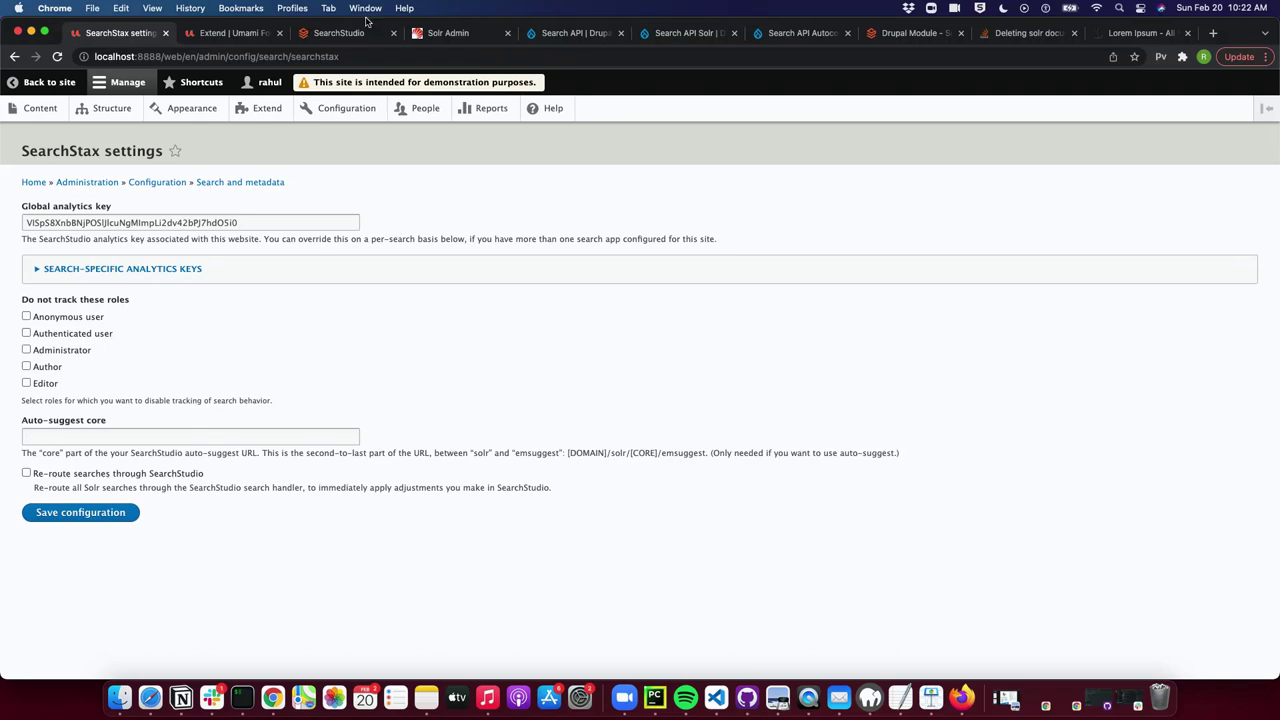
{"action": "left_click", "coordinate": [238, 33]}
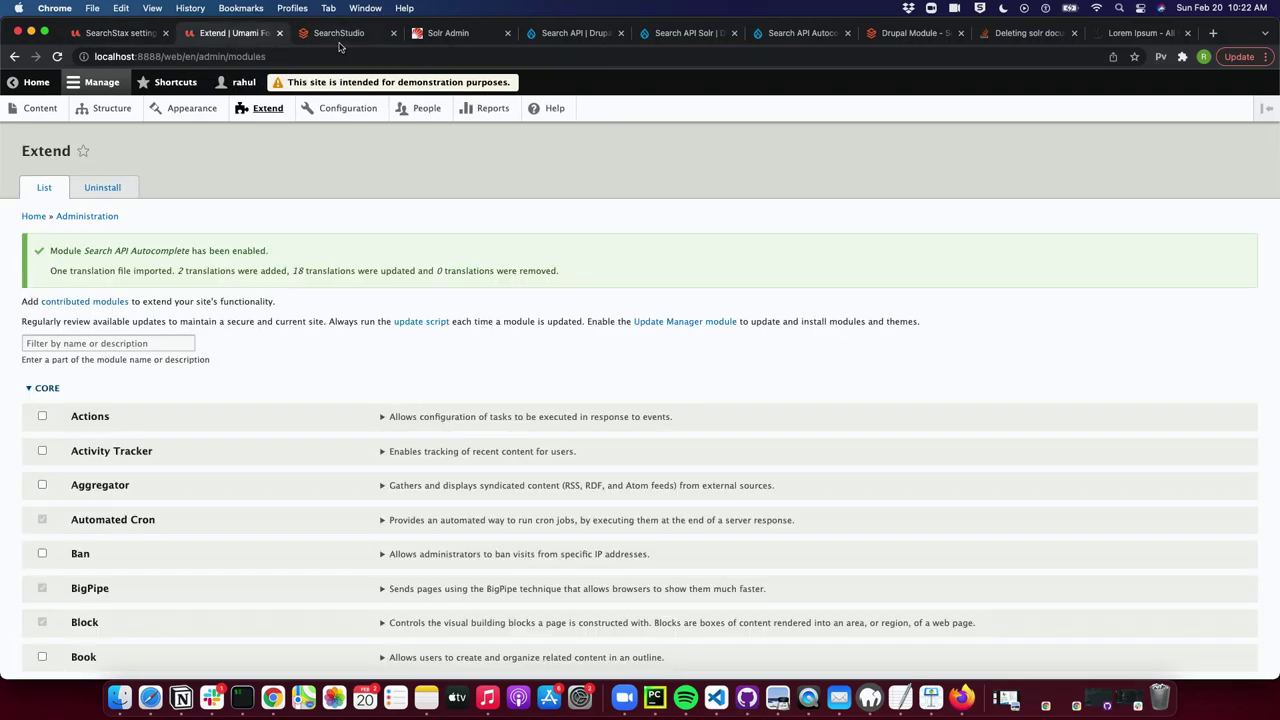
{"action": "left_click", "coordinate": [332, 35]}
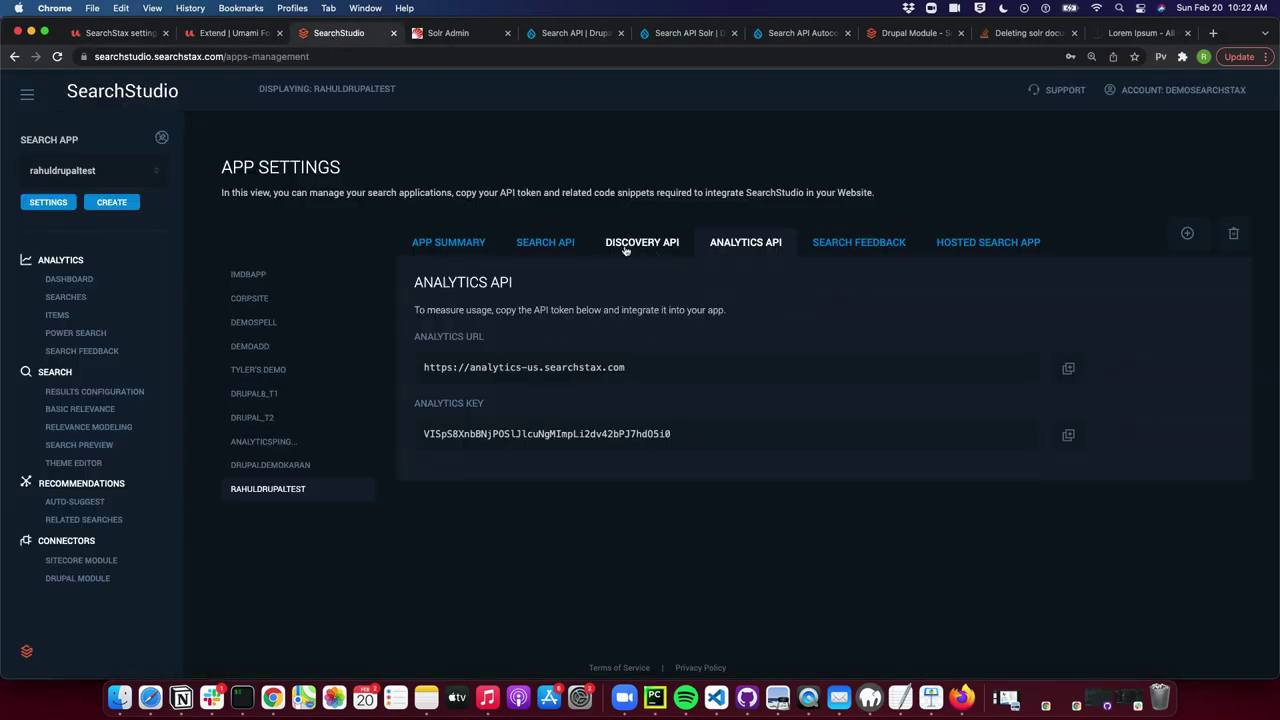
{"action": "left_click", "coordinate": [583, 243]}
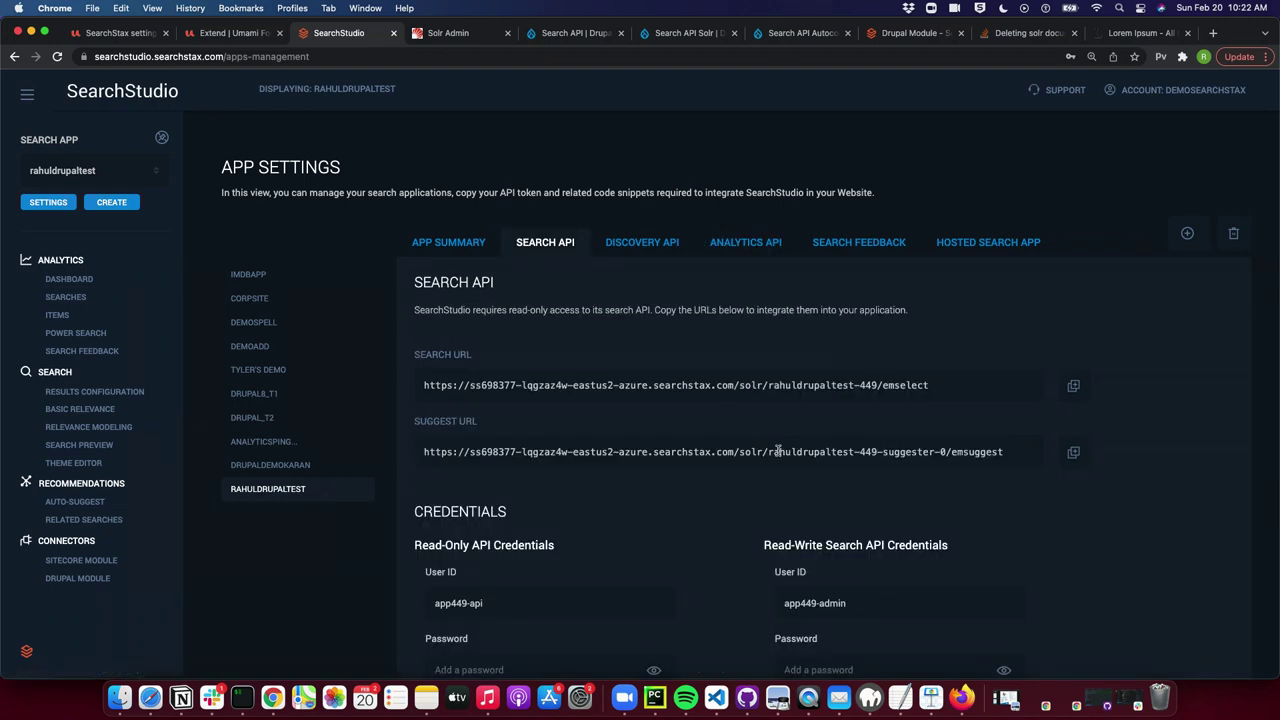
{"action": "left_click_drag", "start_coordinate": [769, 452], "coordinate": [945, 452]}
{"action": "key", "text": "super+c"}
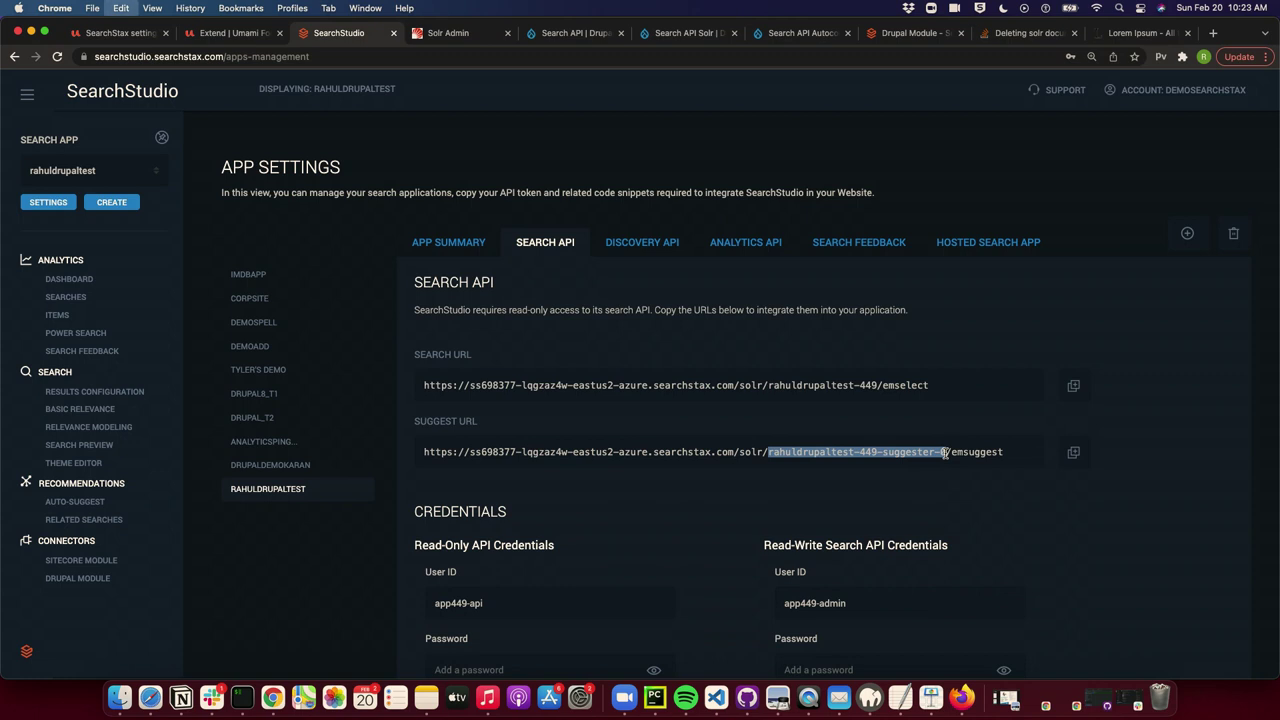
{"action": "left_click", "coordinate": [112, 33]}
{"action": "left_click", "coordinate": [114, 436]}
{"action": "key", "text": "super+v"}
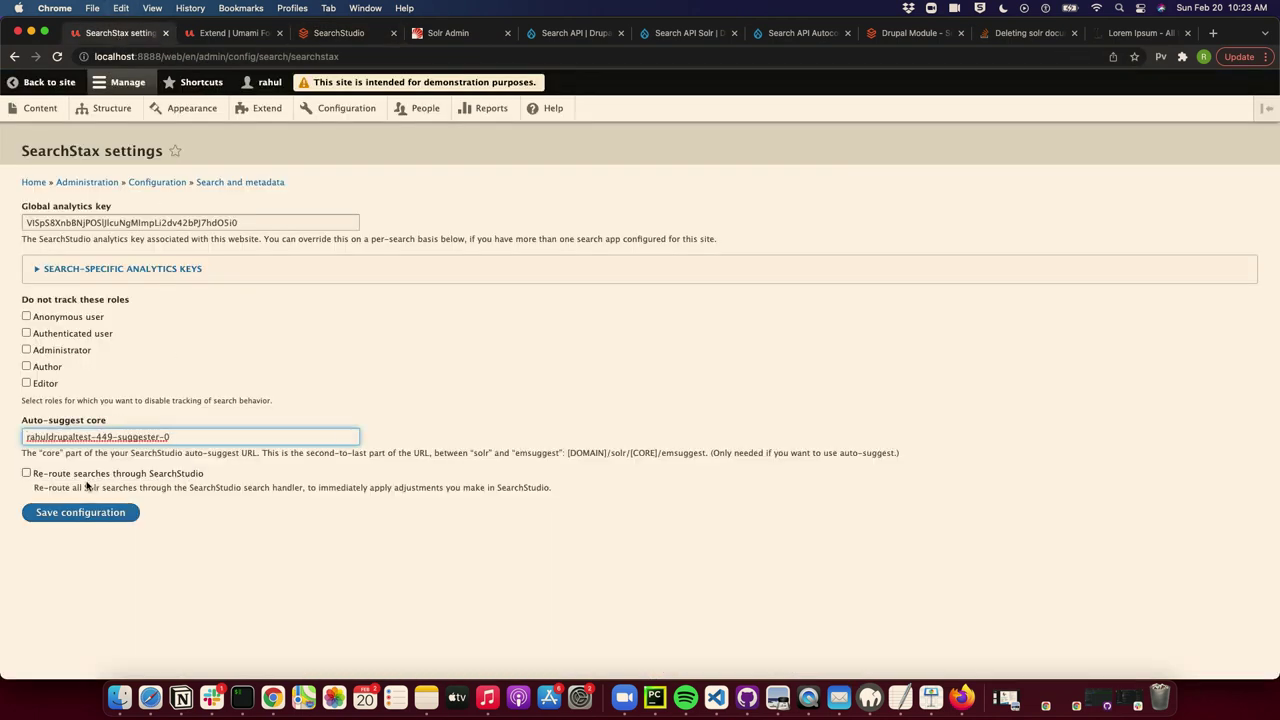
Enable re-routing searches through SearchStudio and configuring facets via SearchStudio, and save the SearchStax configuration.
{"action": "left_click", "coordinate": [27, 474]}
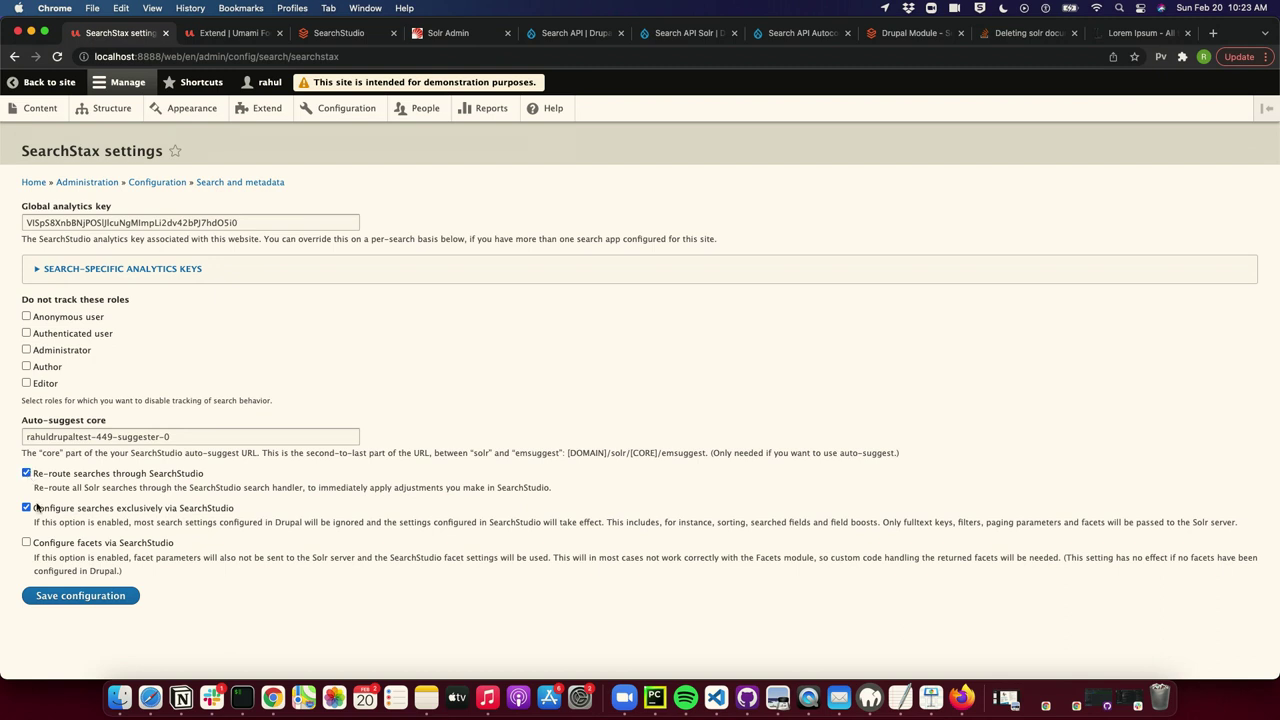
{"action": "left_click", "coordinate": [26, 543]}
{"action": "left_click", "coordinate": [80, 596]}
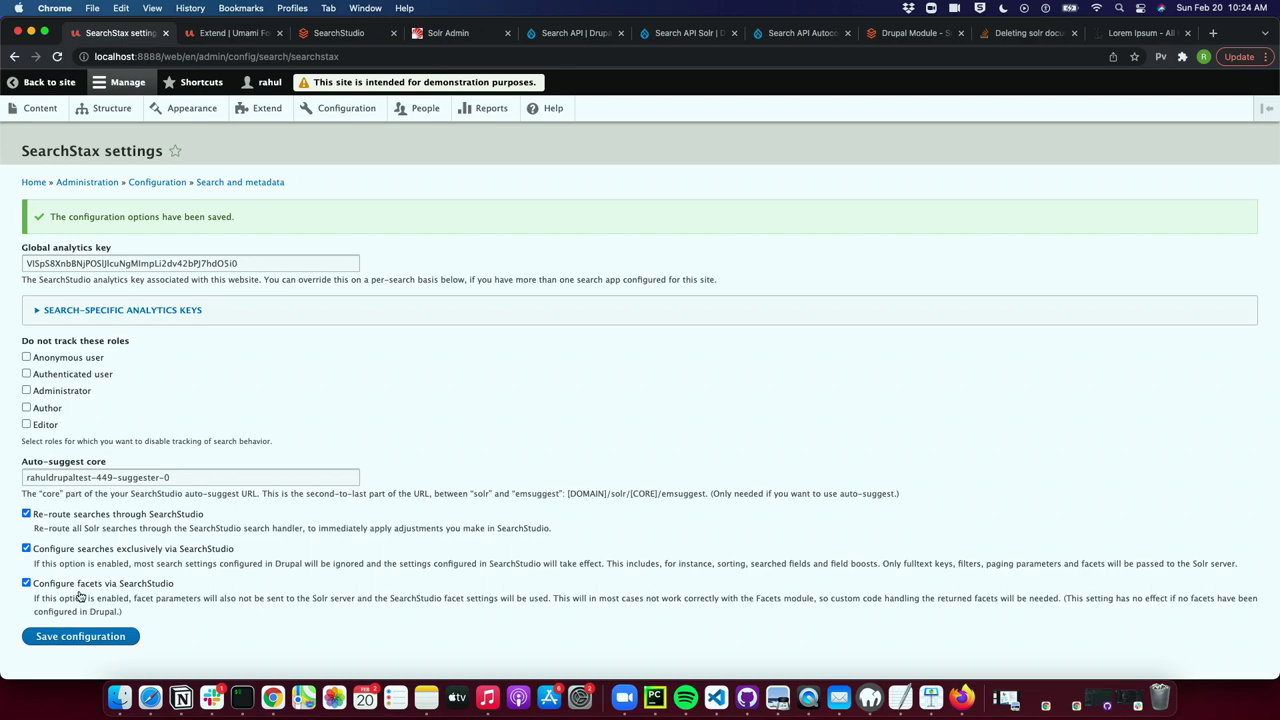
{"action": "key", "text": "ctrl+Right"}
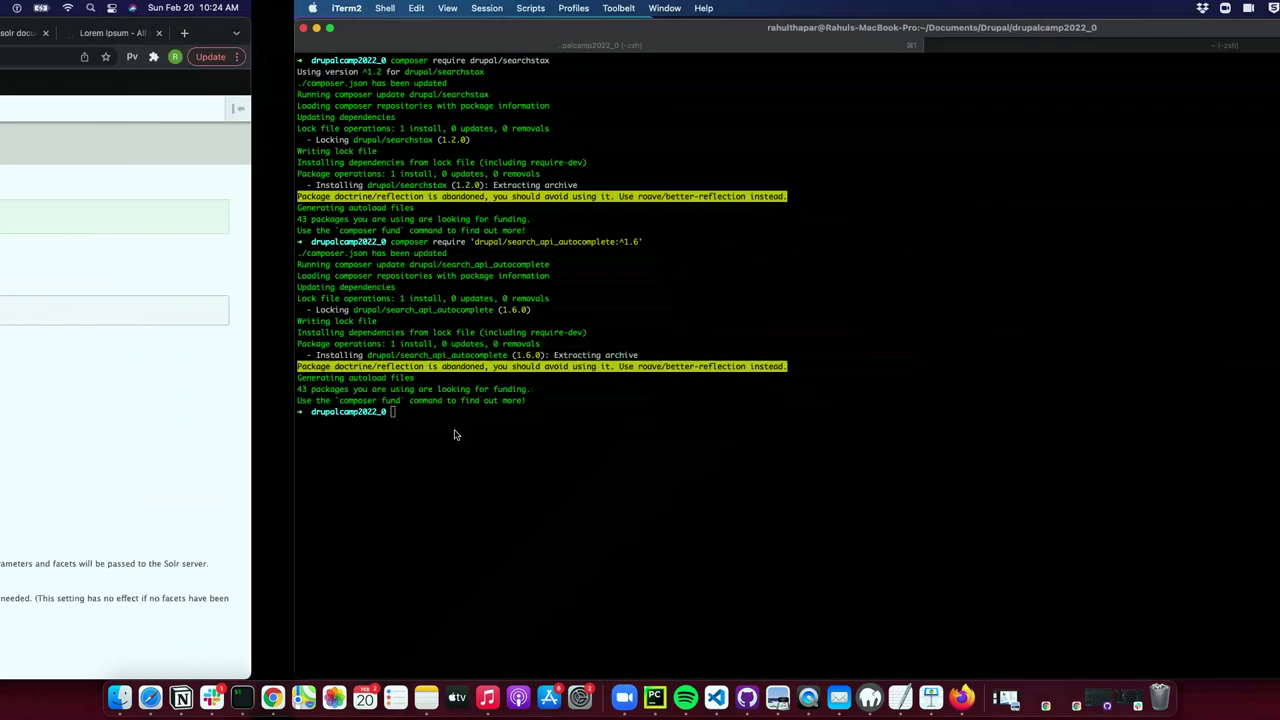
{"action": "key", "text": "ctrl+Left"}
Open the default relevance model new_model in SearchStudio and review its search fields and its global include and exclude filters.
{"action": "left_click", "coordinate": [341, 36]}
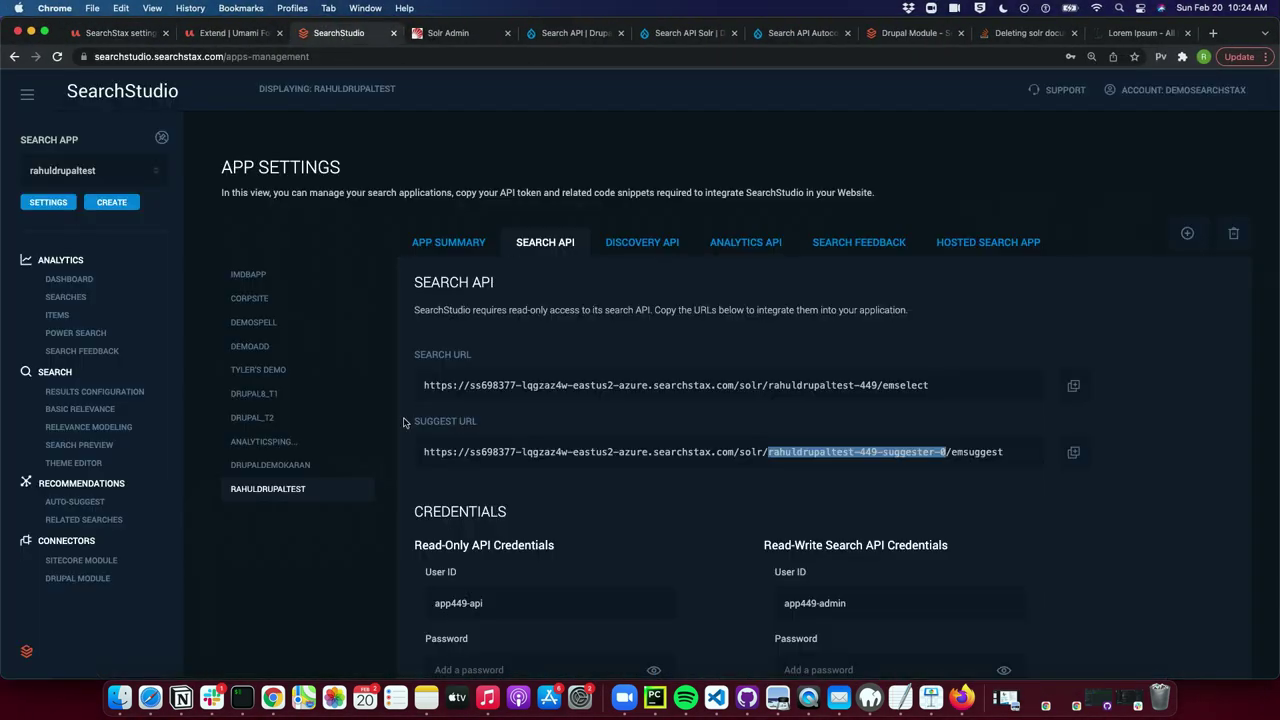
{"action": "left_click", "coordinate": [90, 428]}
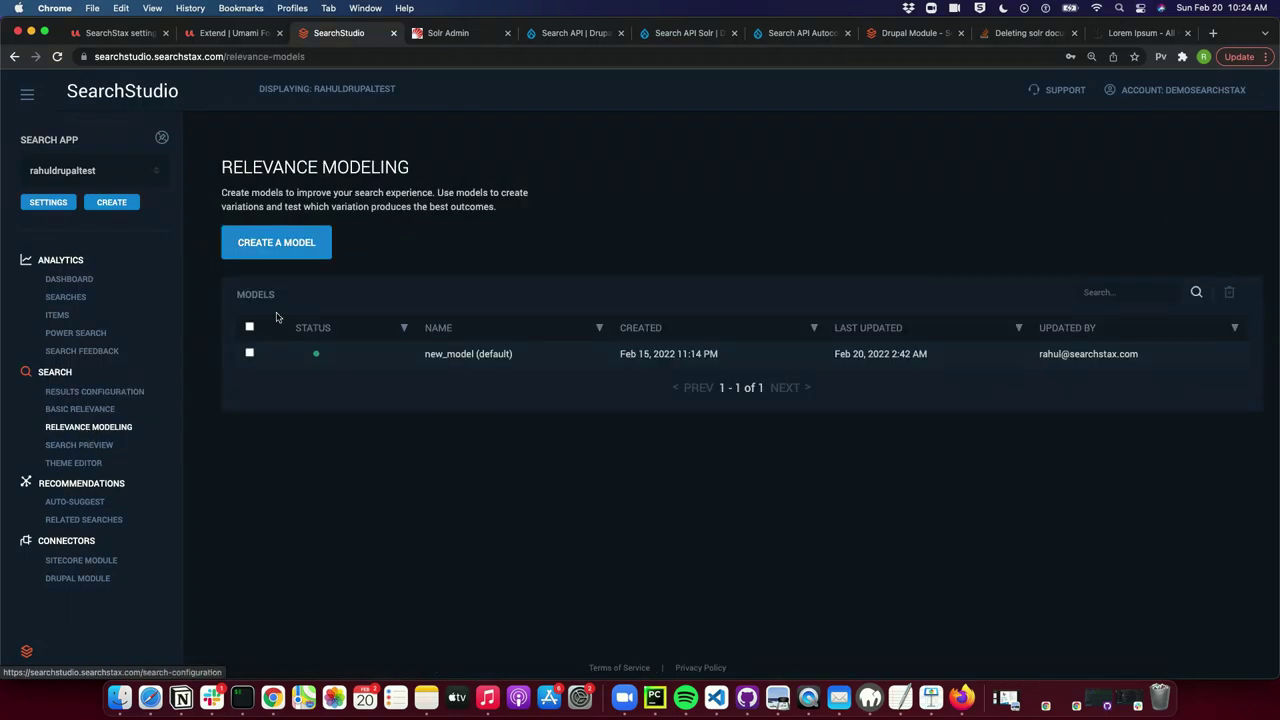
{"action": "left_click", "coordinate": [466, 350]}
{"action": "scroll", "coordinate": [457, 343], "scroll_direction": "down", "scroll_amount": 2}
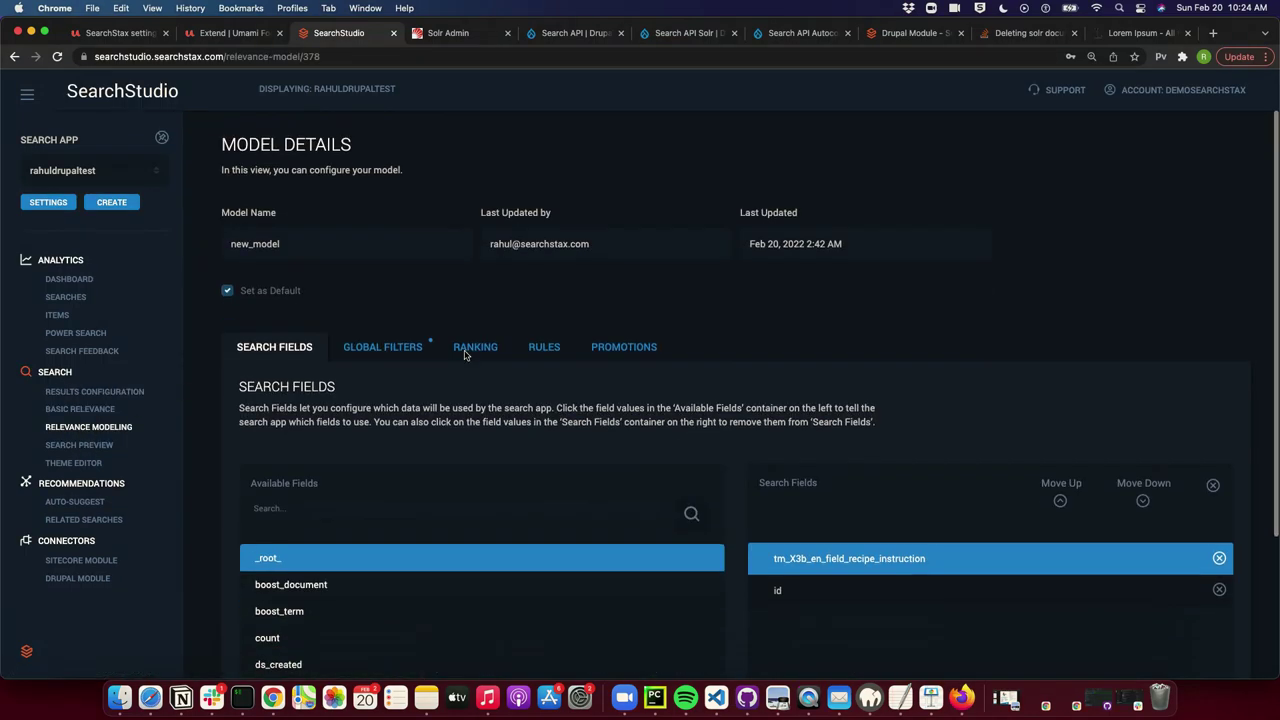
{"action": "left_click", "coordinate": [374, 328]}
{"action": "scroll", "coordinate": [375, 326], "scroll_direction": "down", "scroll_amount": 2}
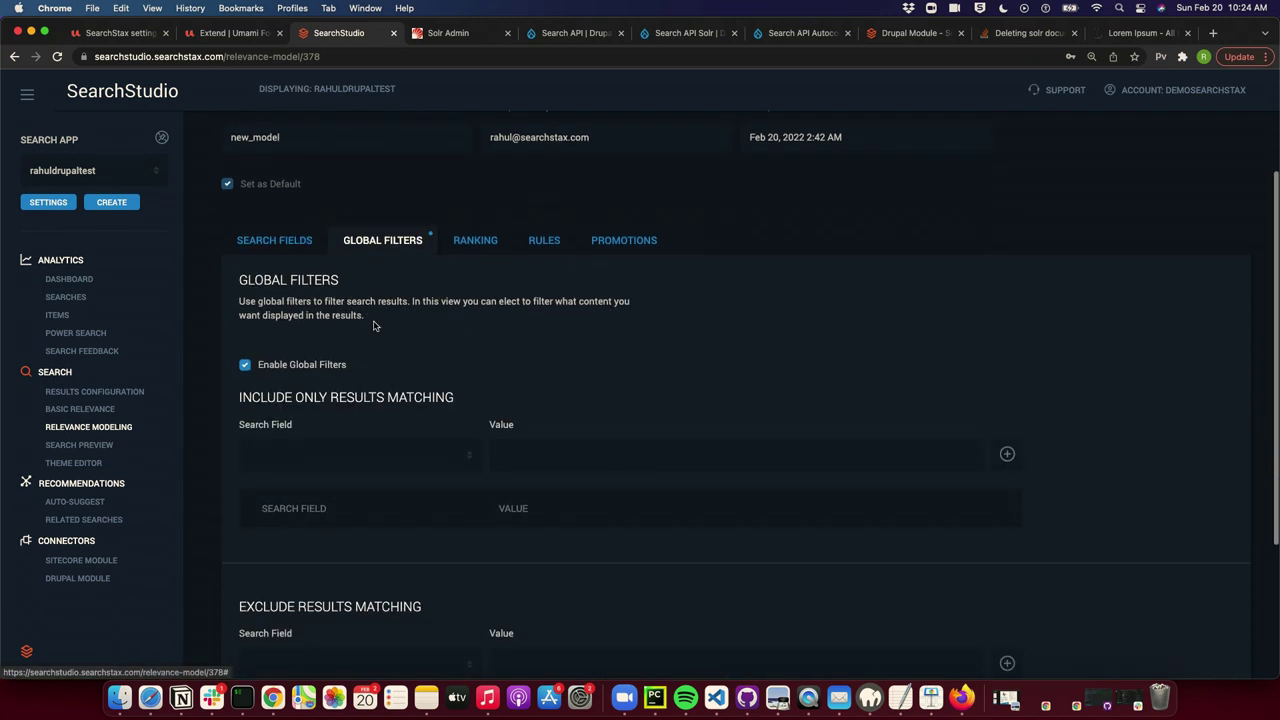
{"action": "scroll", "coordinate": [374, 326], "scroll_direction": "down", "scroll_amount": 3}
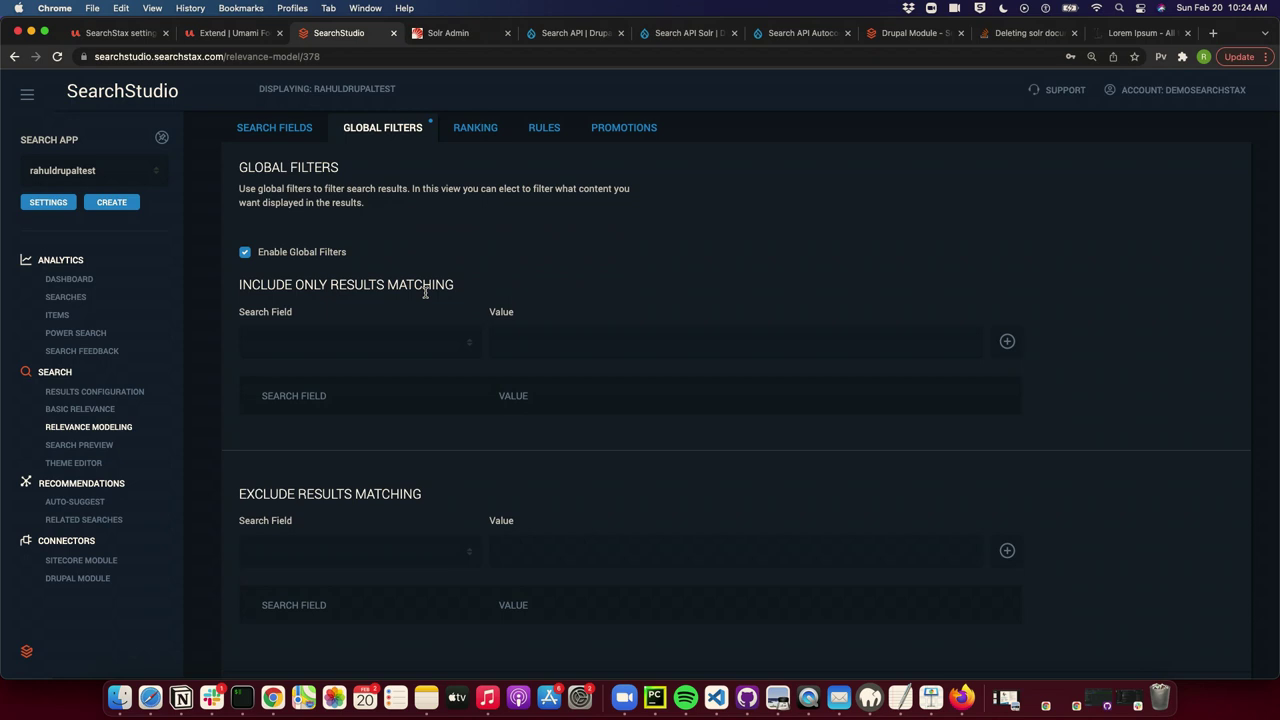
{"action": "scroll", "coordinate": [383, 515], "scroll_direction": "down", "scroll_amount": 3}
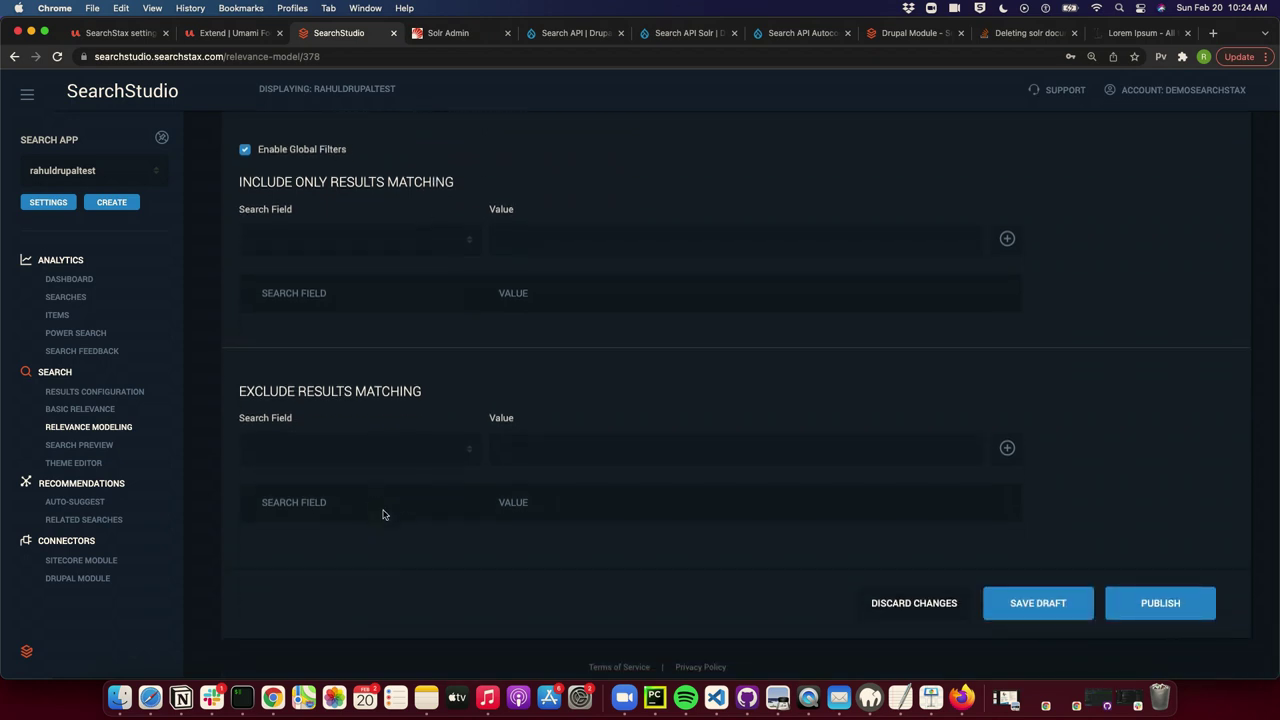